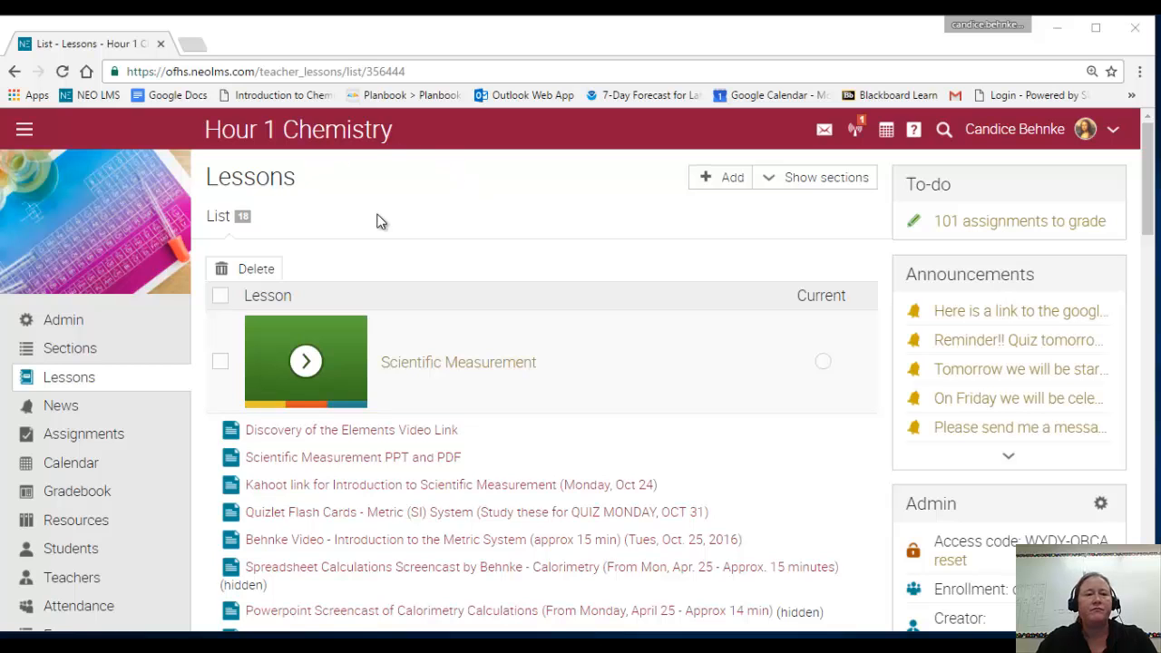
Open the class News and follow the Google Sheets link in the announcement about the HOUR 1 tab.
scroll(492, 263, "down", 2)
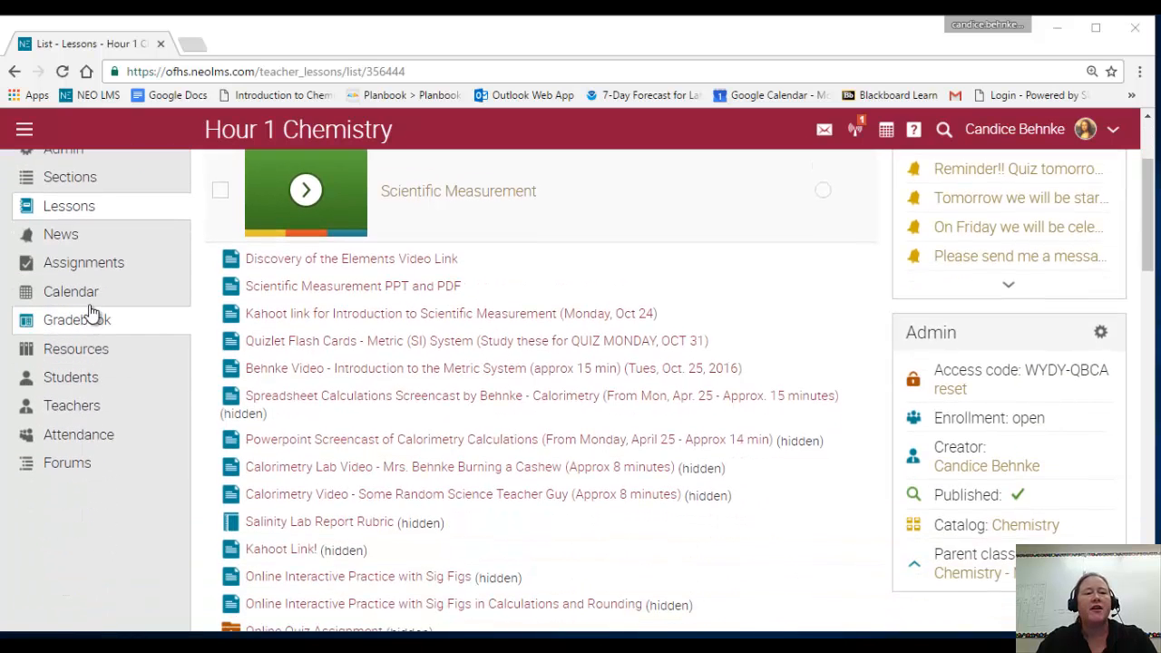
left_click(90, 238)
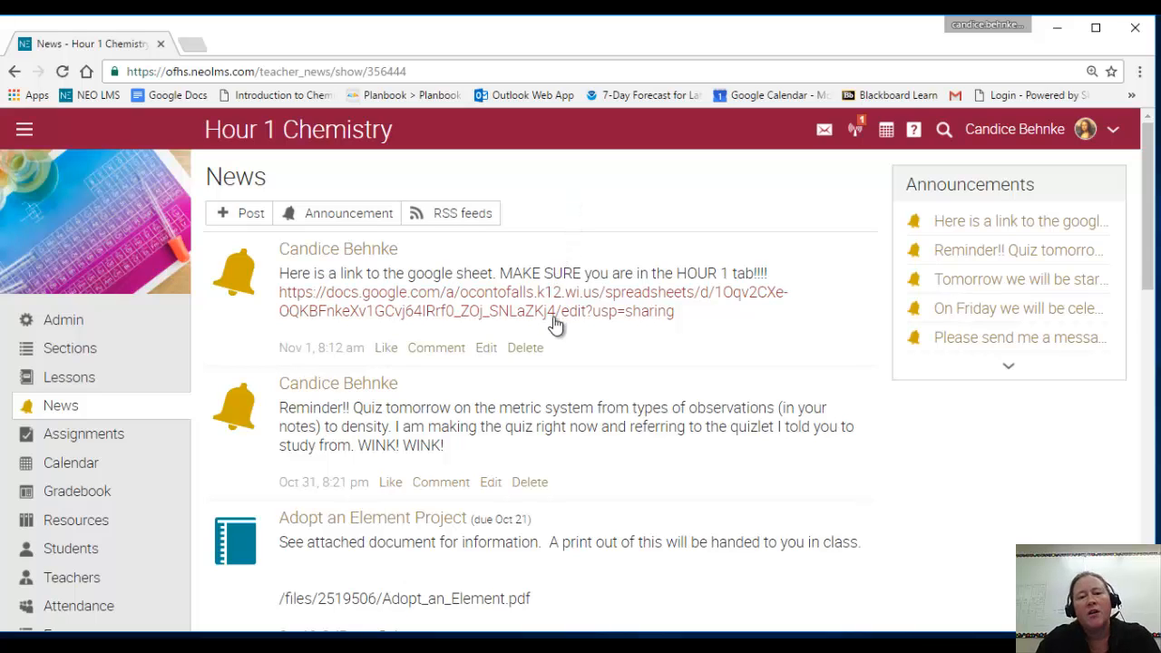
left_click(595, 292)
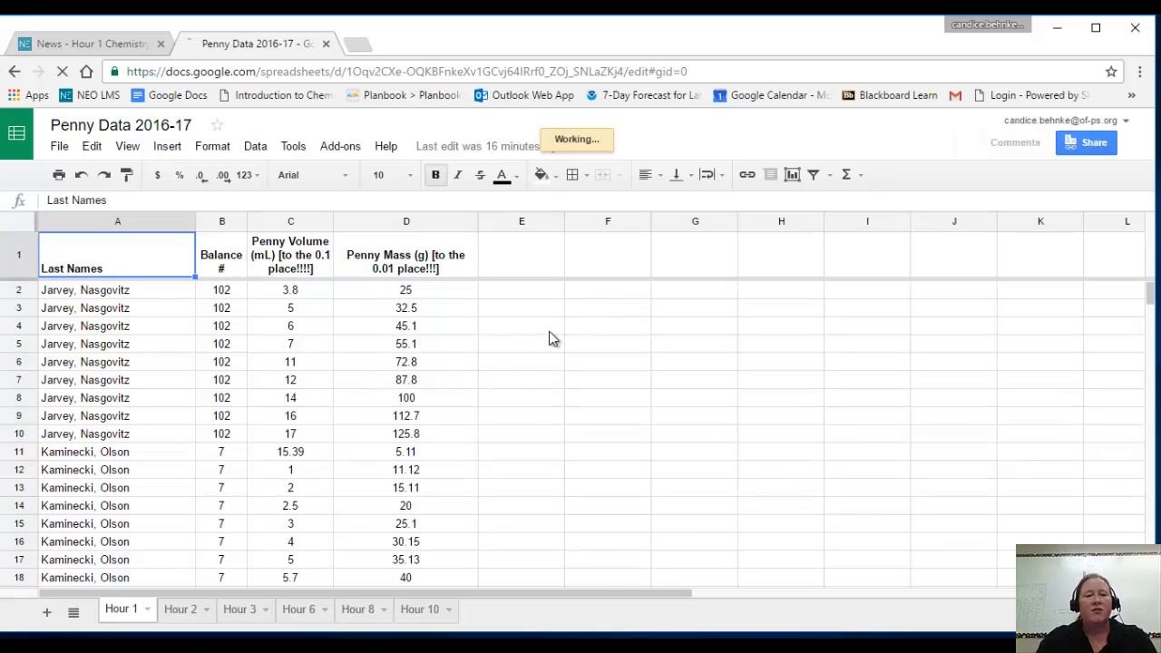
left_click(551, 337)
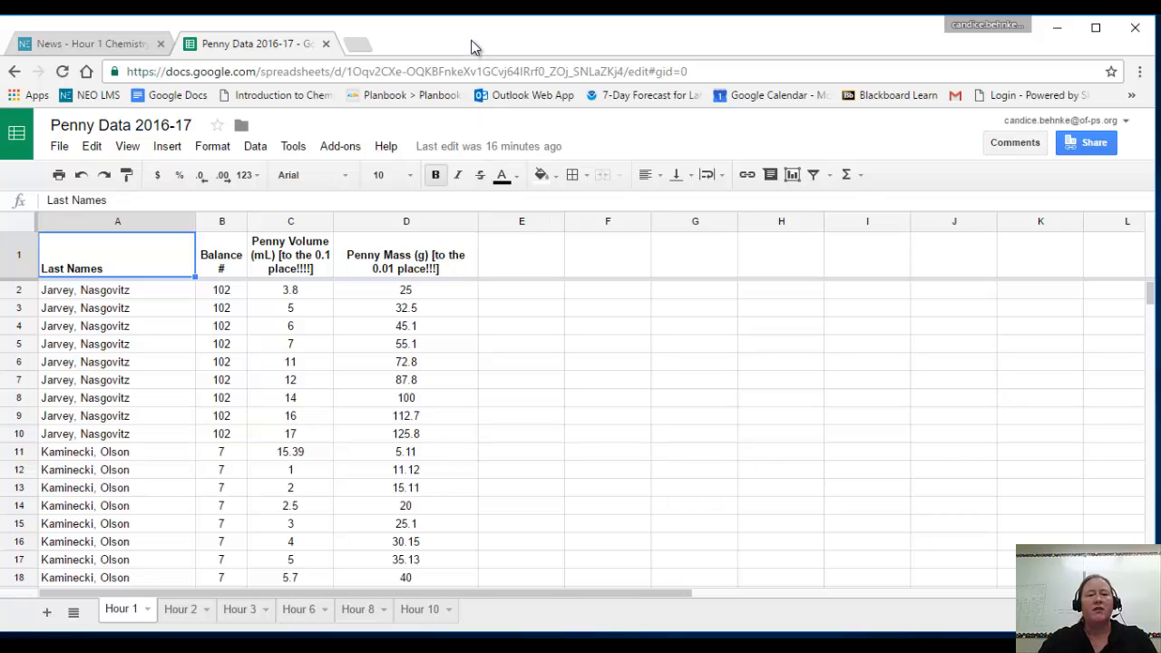
Look through the Hour 2, Hour 3, Hour 6, Hour 8 and Hour 10 sheets of the penny data.
left_click(182, 610)
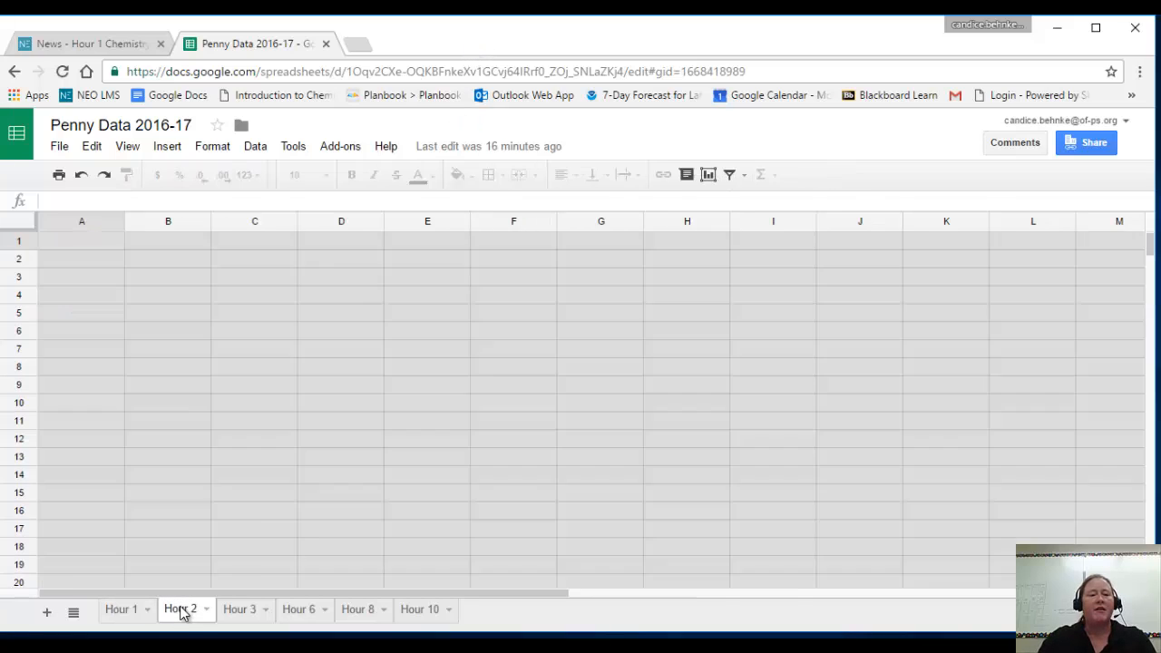
left_click(240, 613)
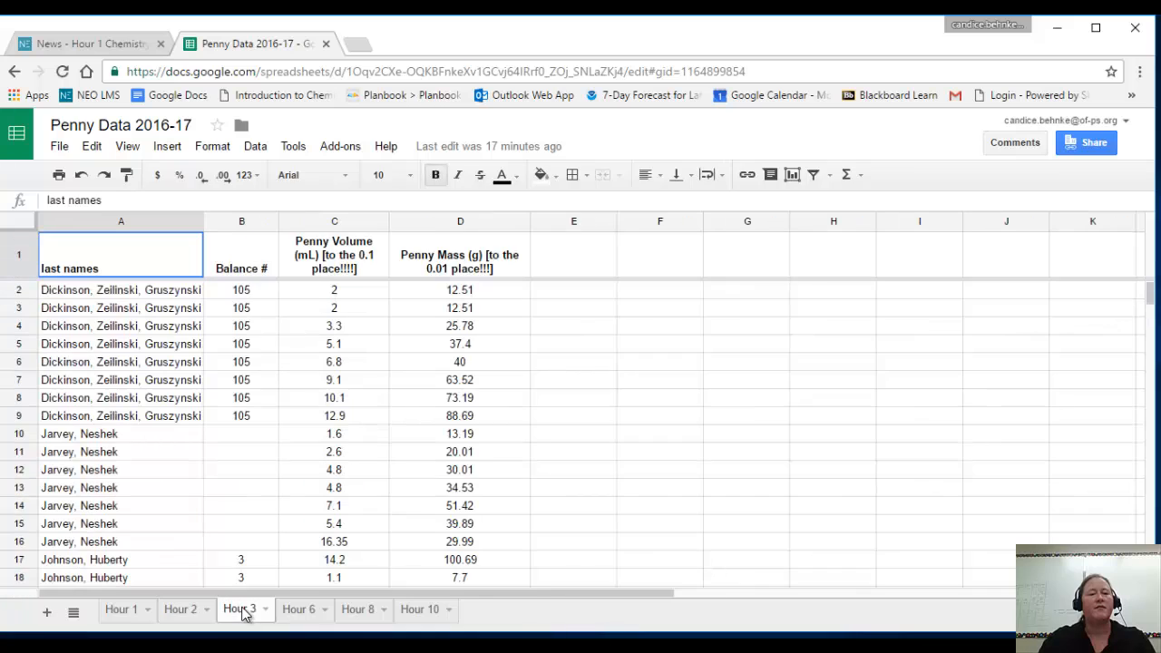
left_click(303, 621)
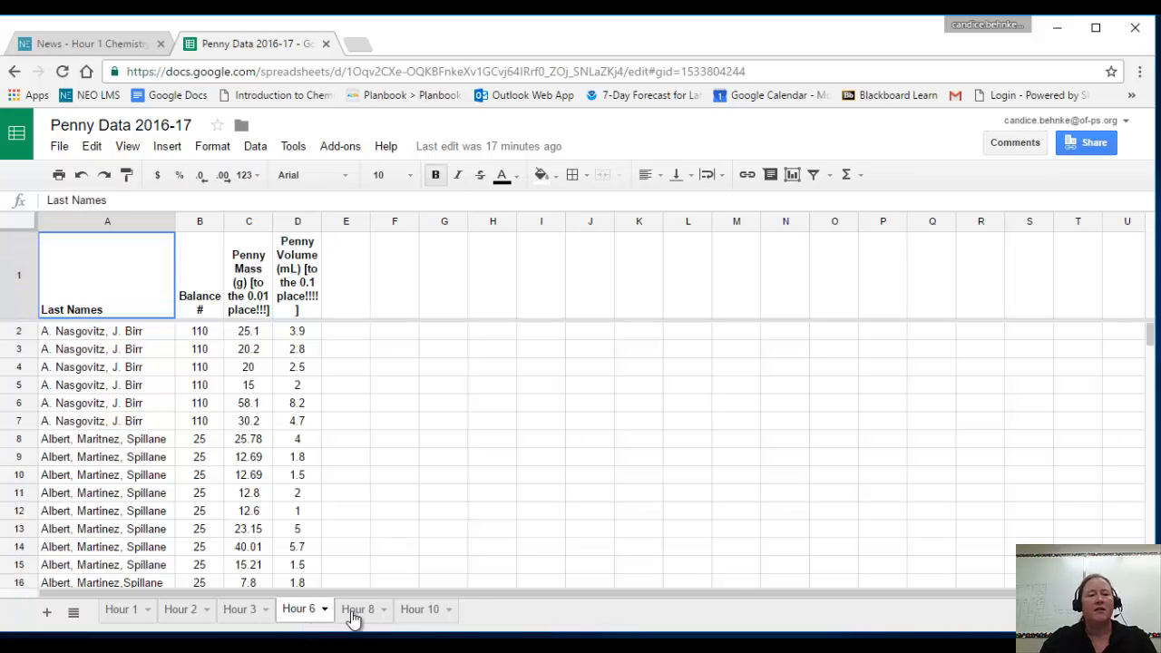
left_click(358, 617)
left_click(413, 615)
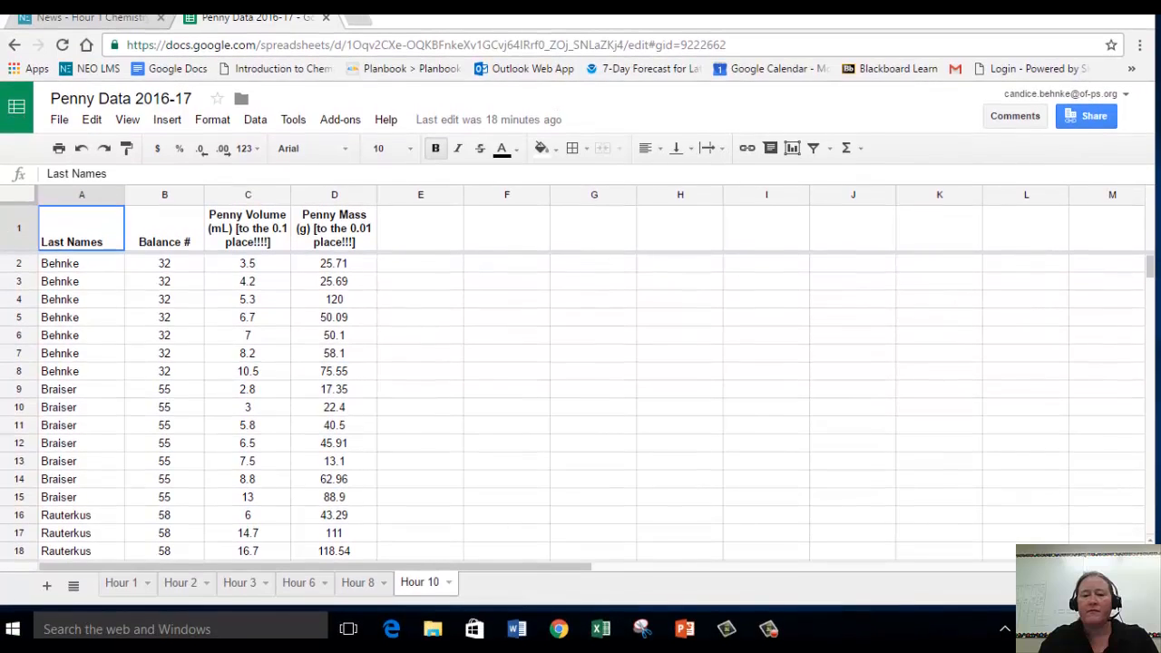
Search Windows for Excel, launch Excel 2013 and create a blank workbook.
left_click(602, 628)
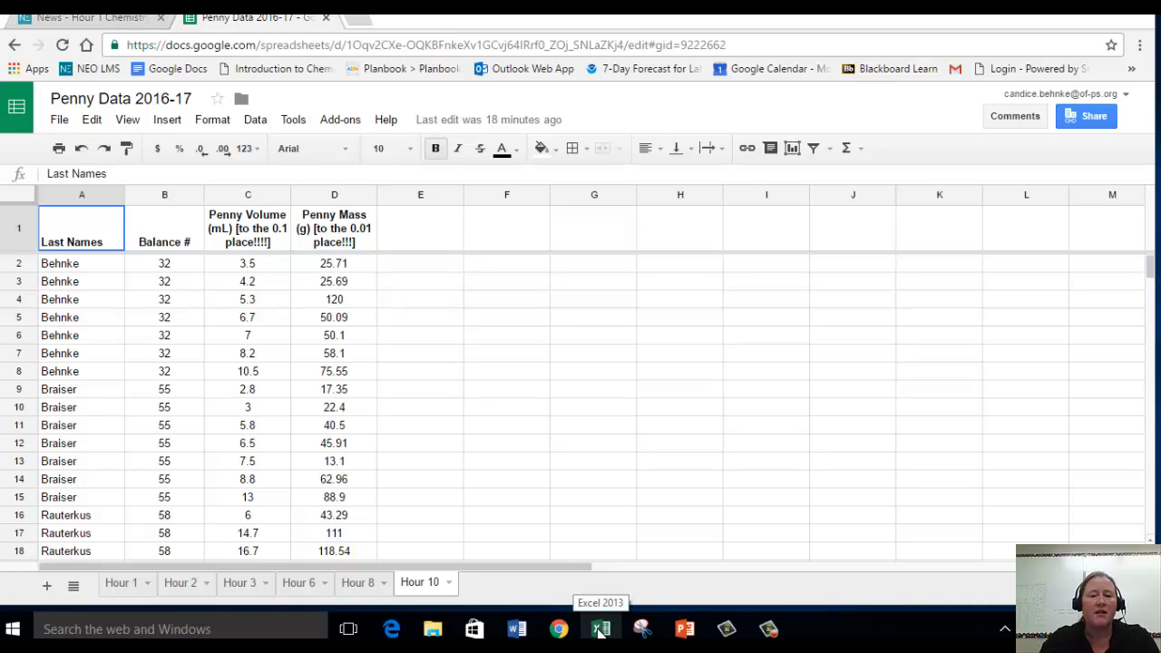
left_click(14, 630)
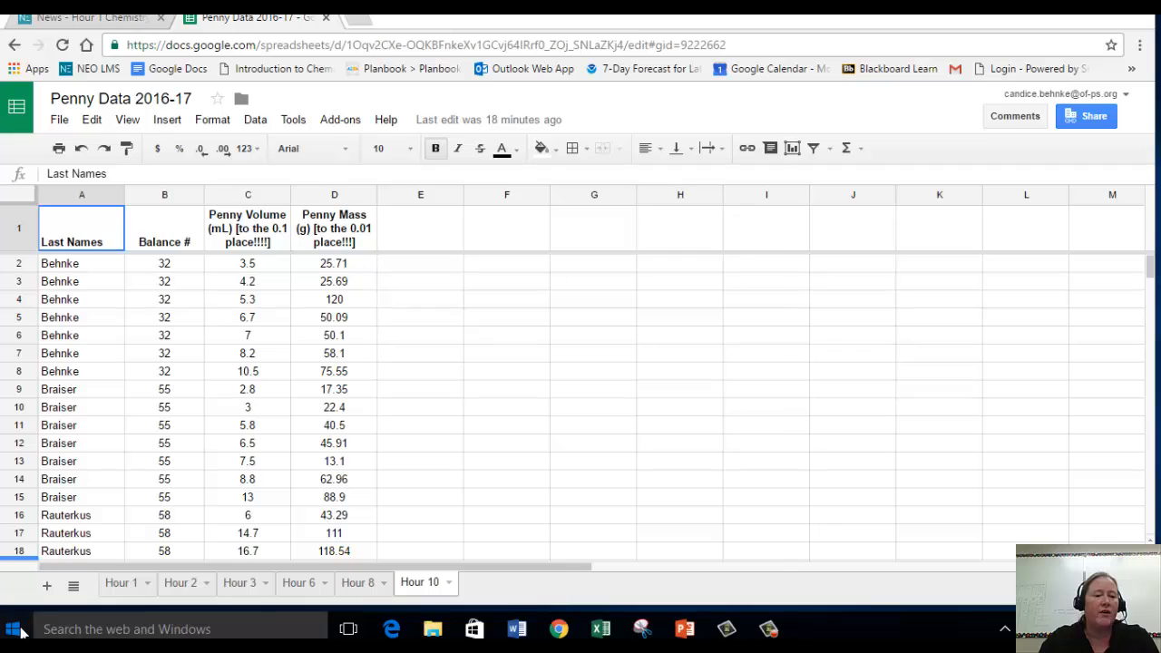
left_click(118, 630)
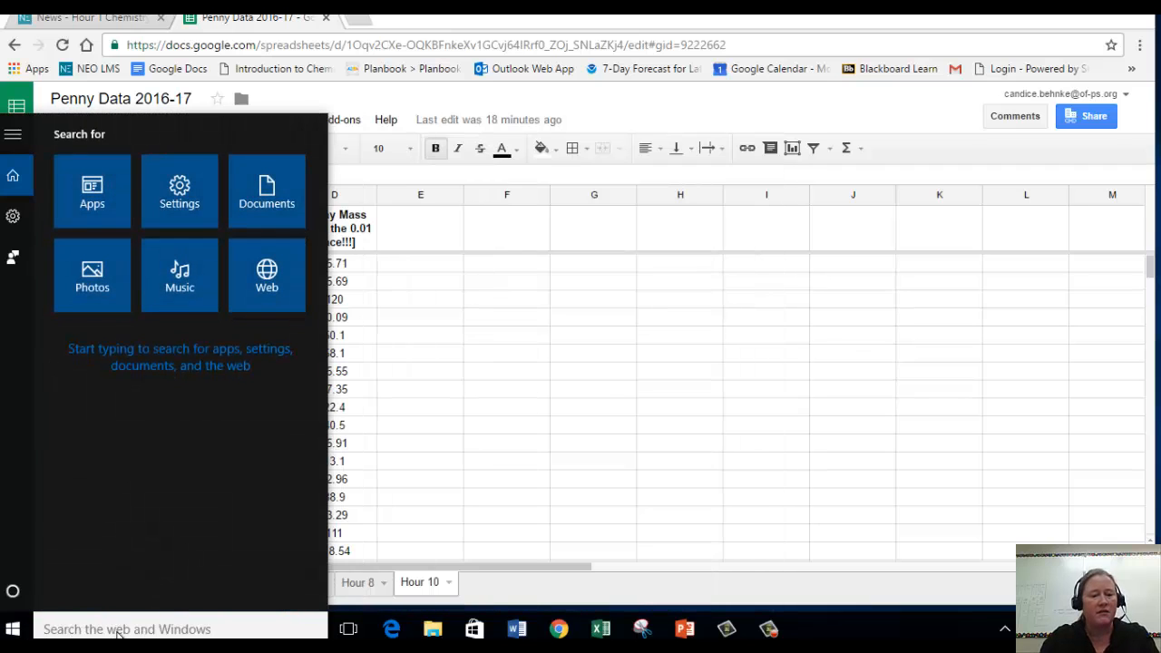
type("exce")
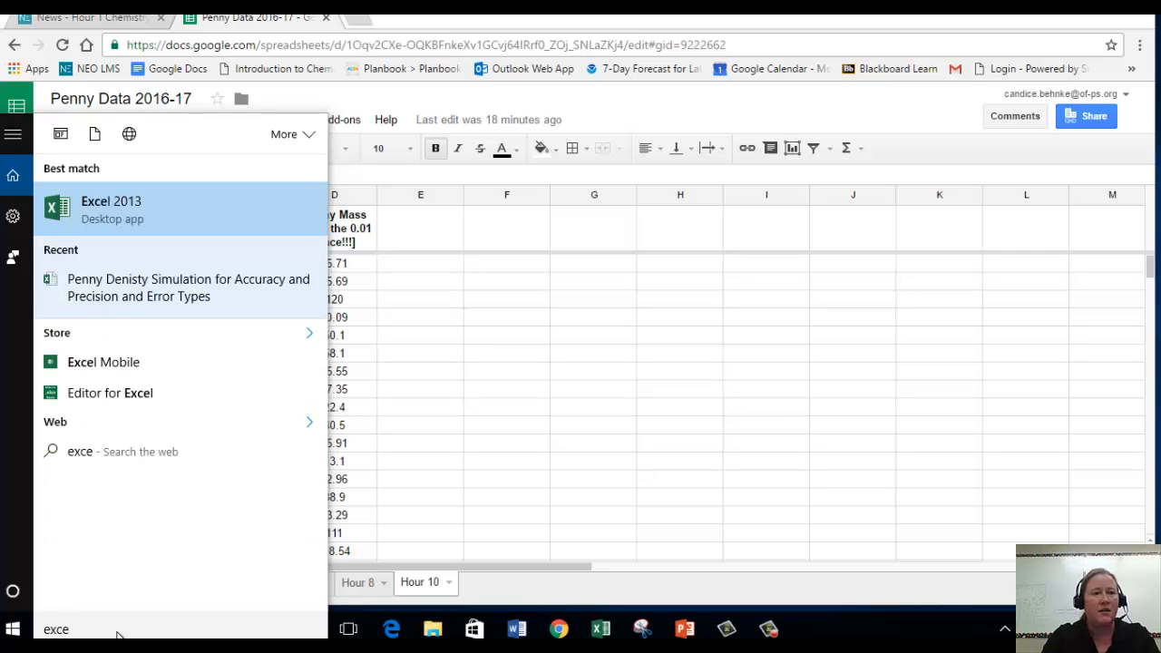
left_click(143, 206)
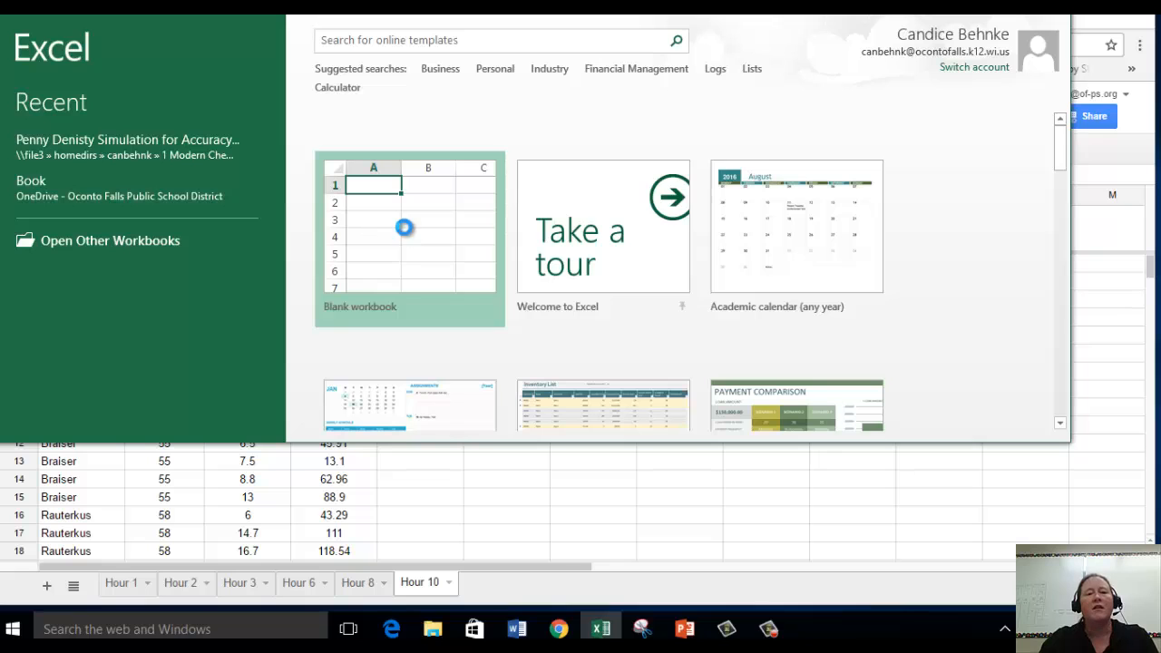
left_click(404, 228)
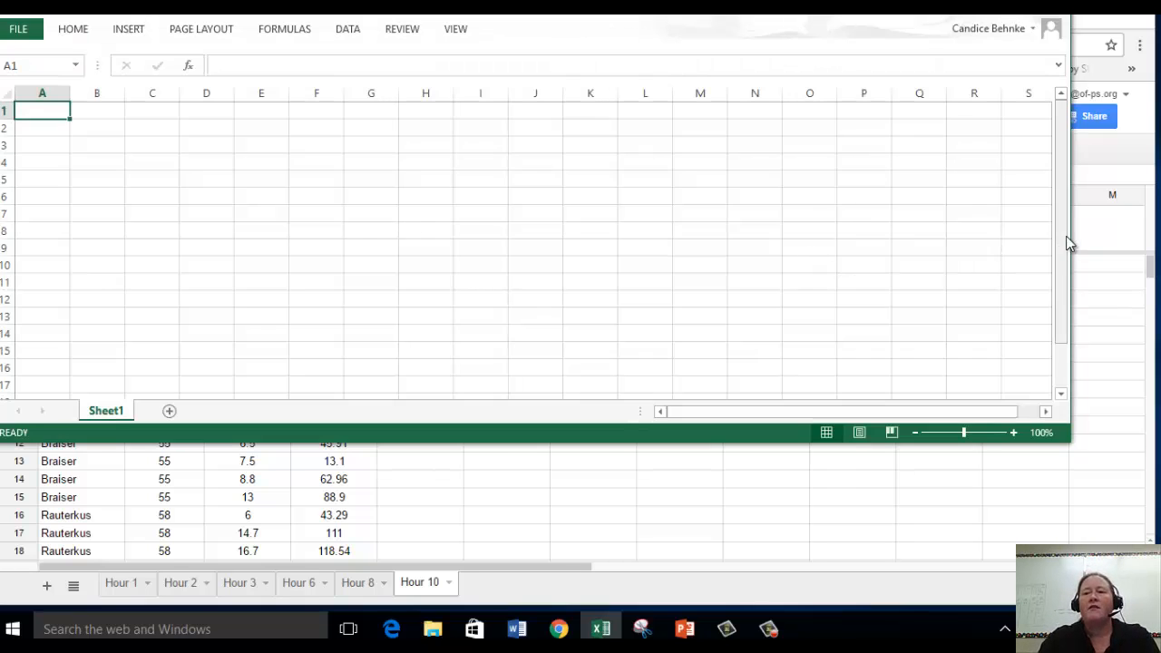
Narrow the Excel window, move it clear of the penny data columns, and switch back to the Google sheet in Chrome.
left_click_drag(1068, 238, 687, 237)
left_click_drag(197, 13, 647, 80)
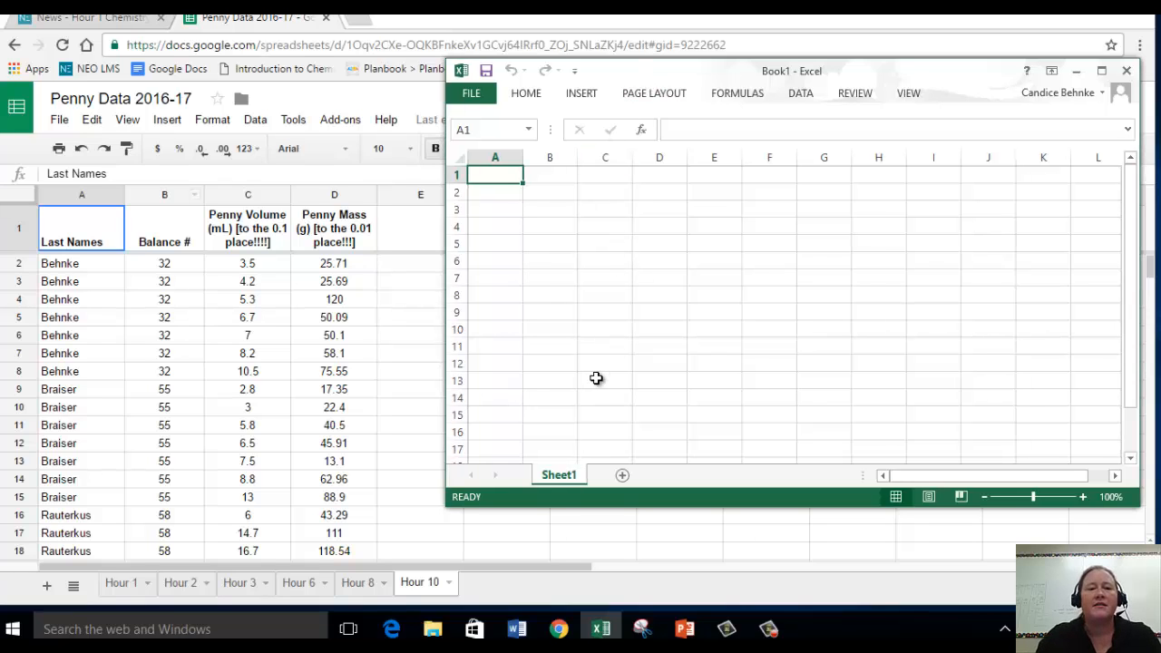
left_click(392, 287)
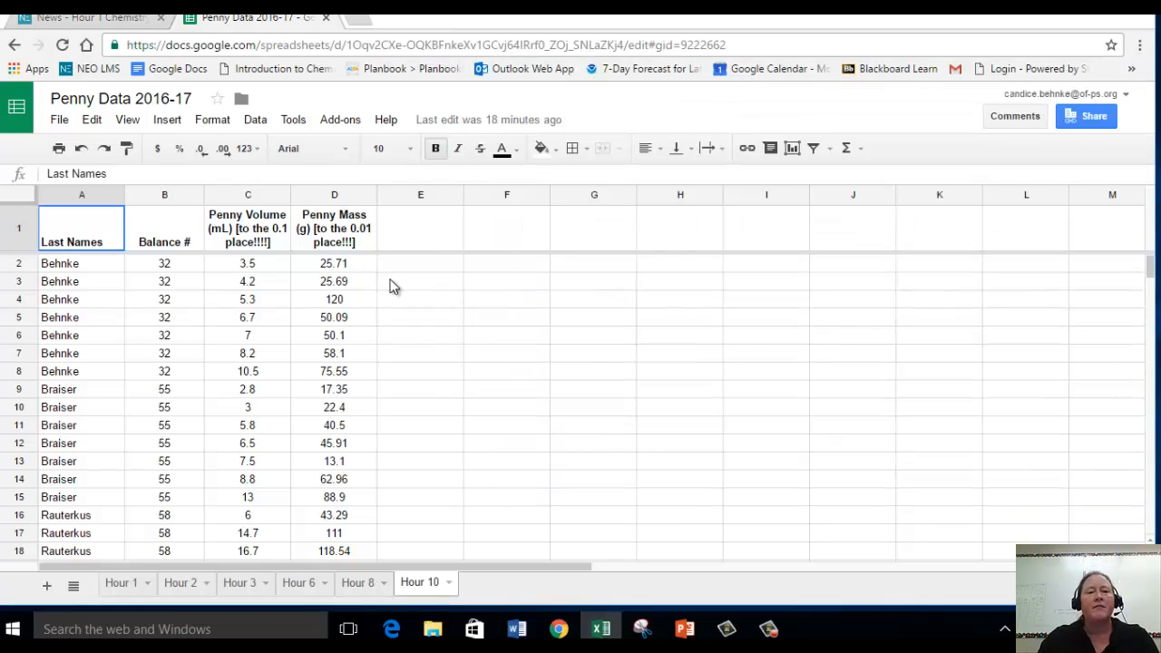
left_click(392, 286)
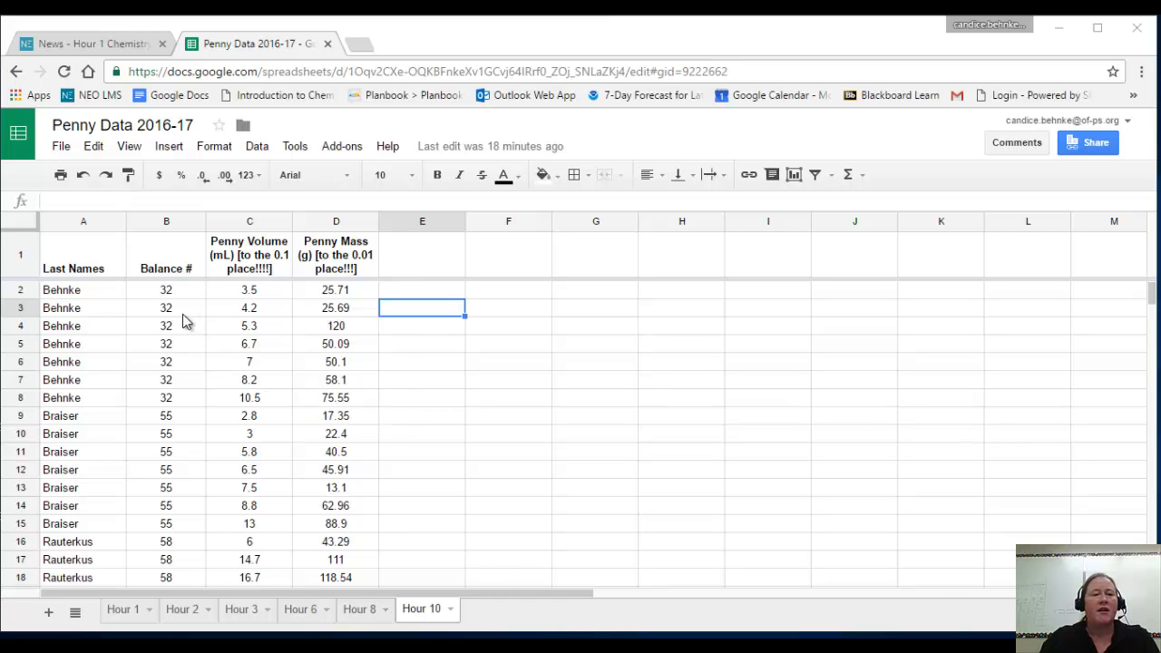
Examine the Hour 1 and Hour 2 sheets briefly, and review the Hour 10 data down to its last row.
left_click(125, 613)
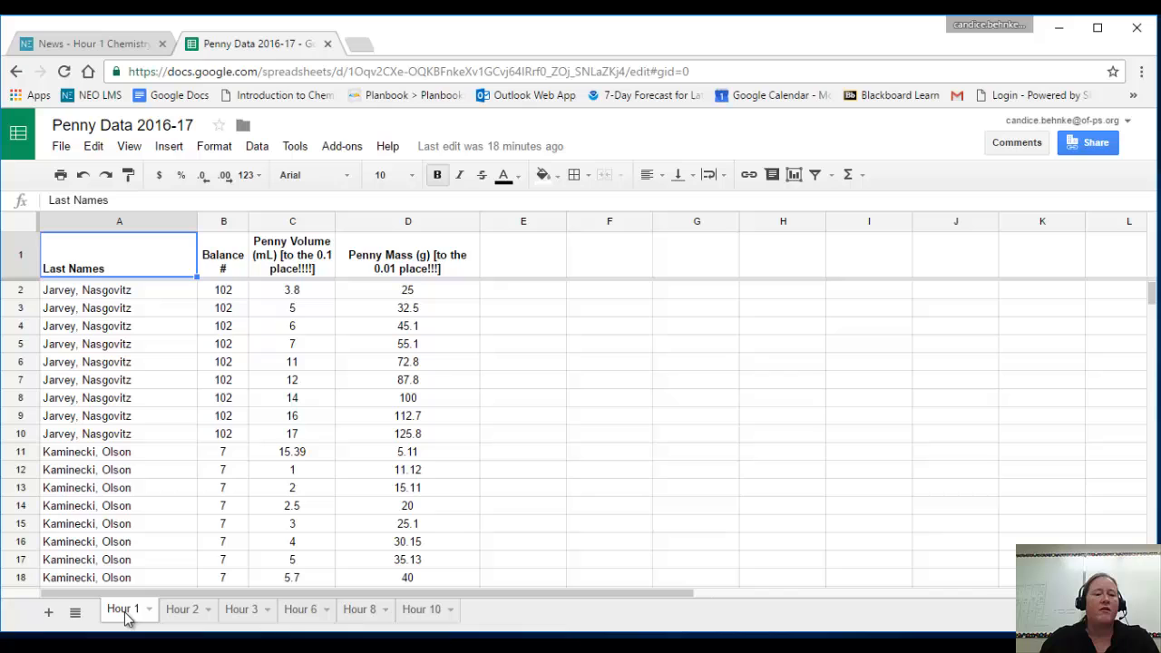
left_click(186, 614)
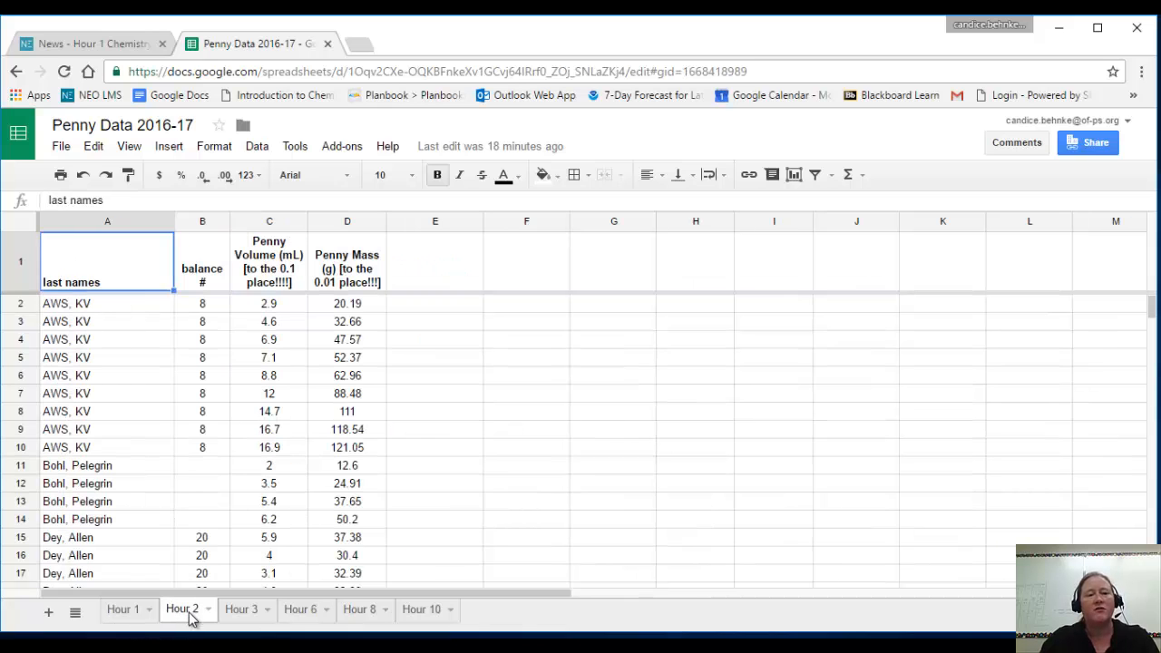
left_click(433, 612)
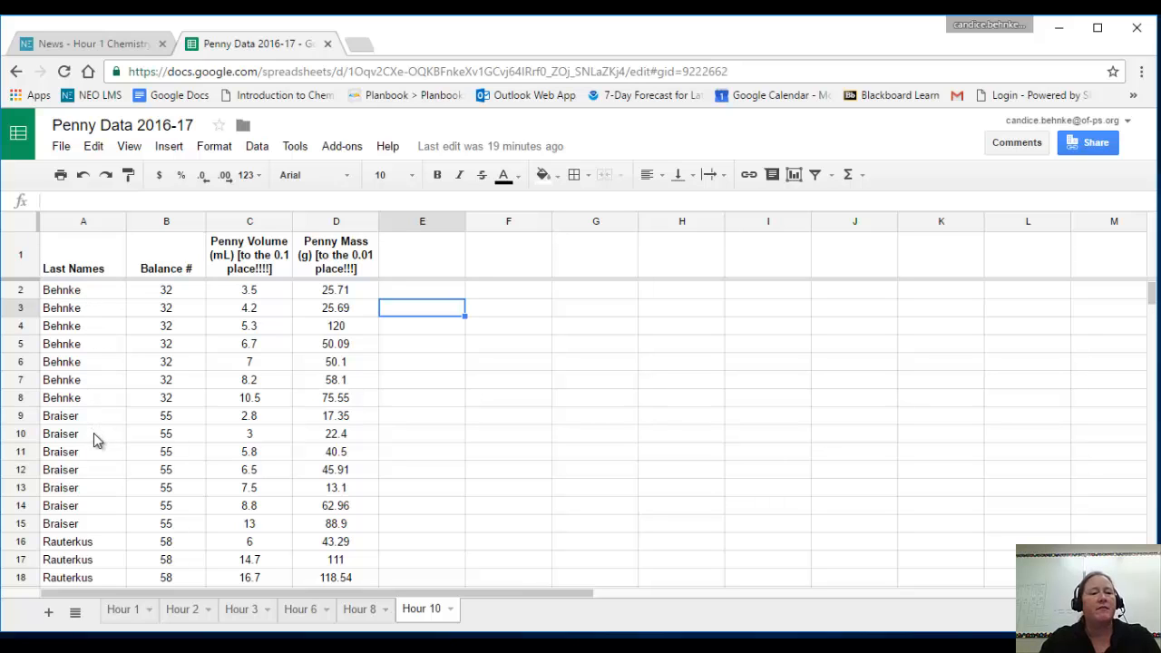
scroll(104, 480, "down", 1)
scroll(105, 490, "down", 4)
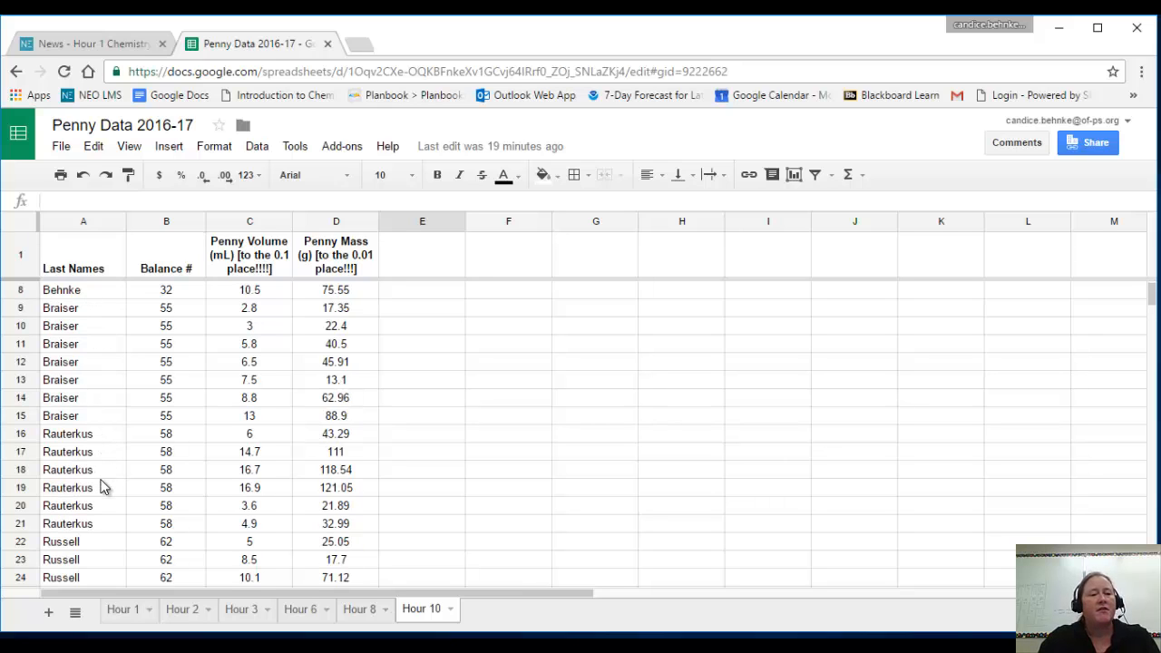
scroll(106, 507, "down", 3)
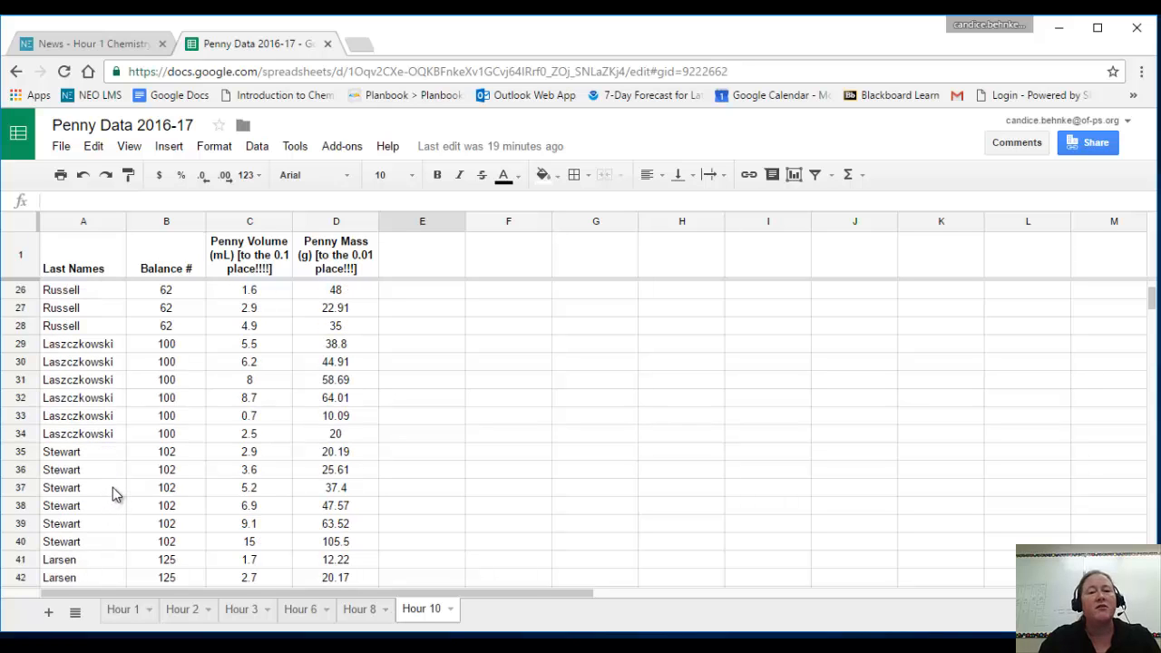
scroll(116, 486, "down", 1)
scroll(122, 475, "down", 1)
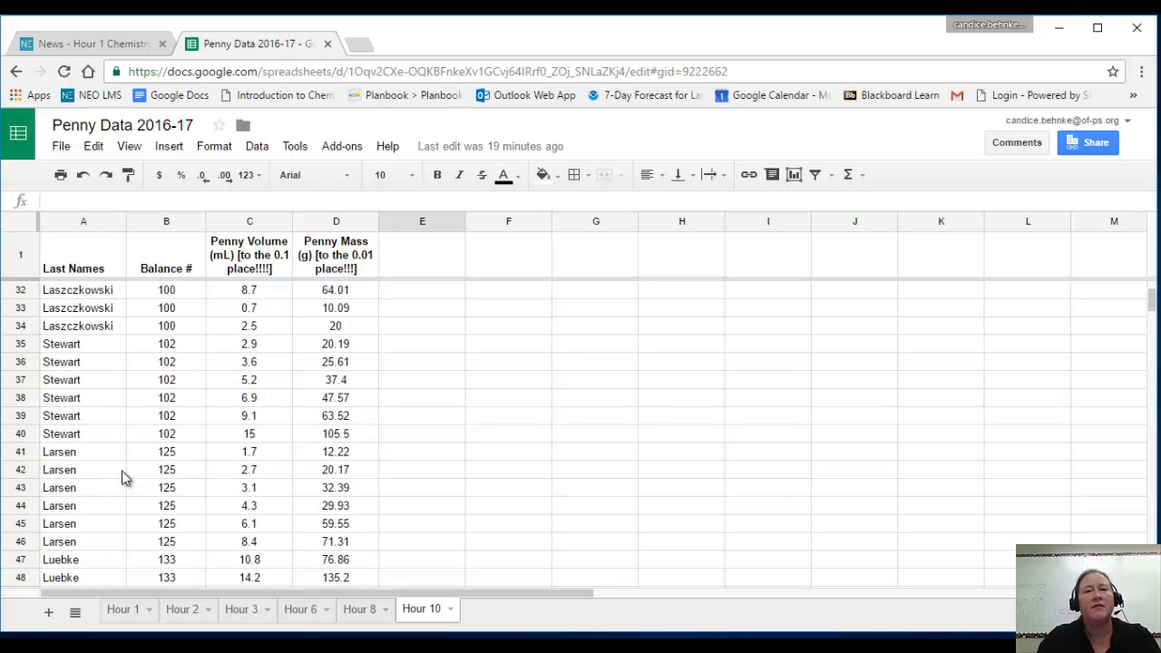
scroll(124, 470, "down", 1)
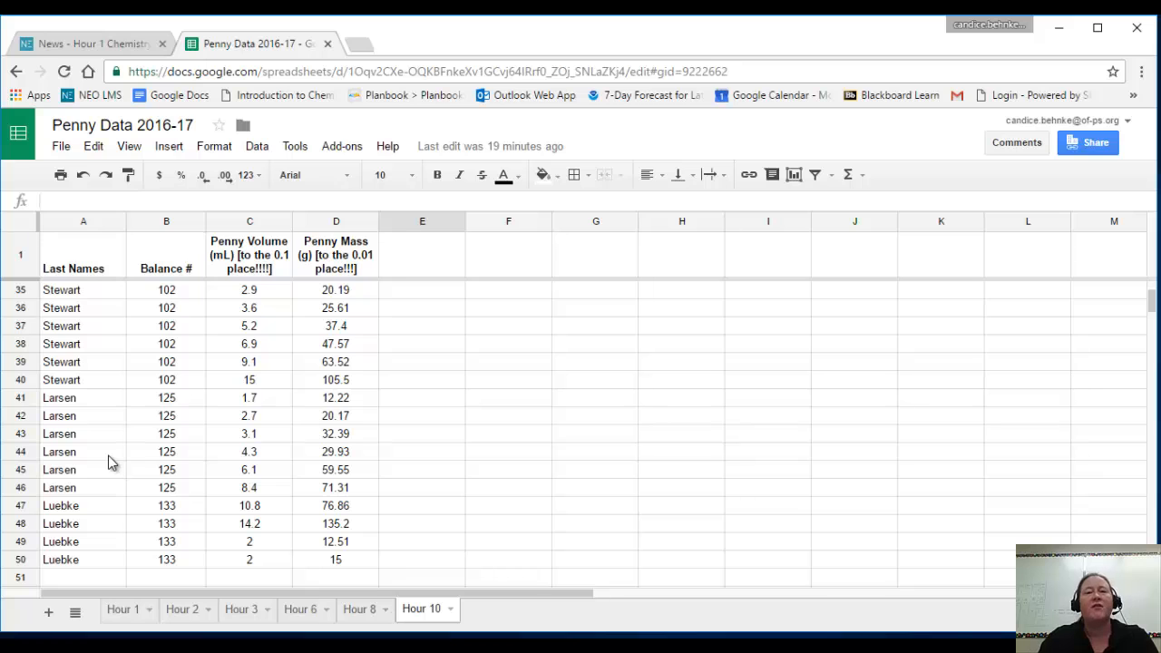
scroll(108, 456, "up", 11)
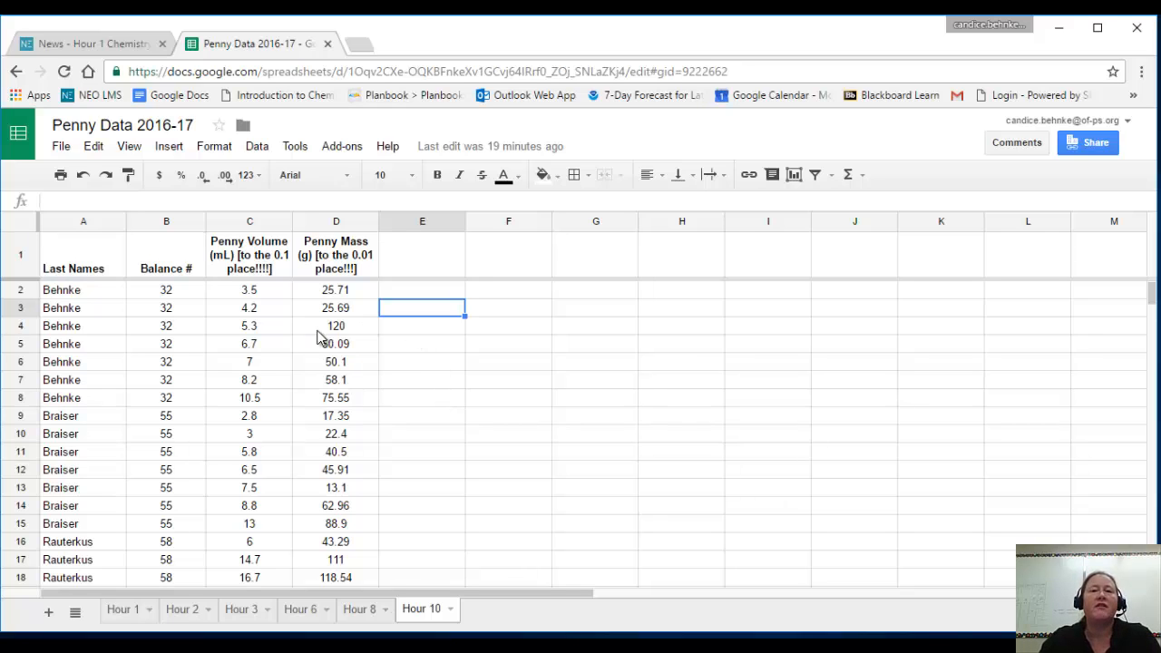
Copy the entire Hour 10 sheet and paste it into cell A1 of the blank Excel workbook, keeping the source formatting.
left_click(27, 227)
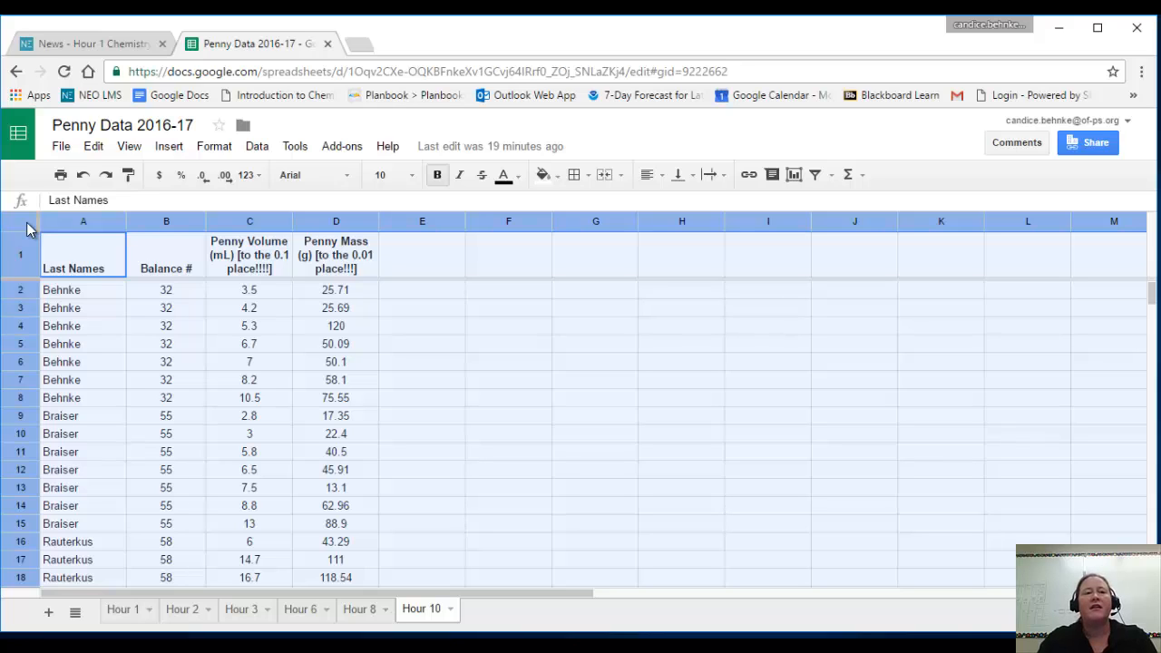
right_click(309, 314)
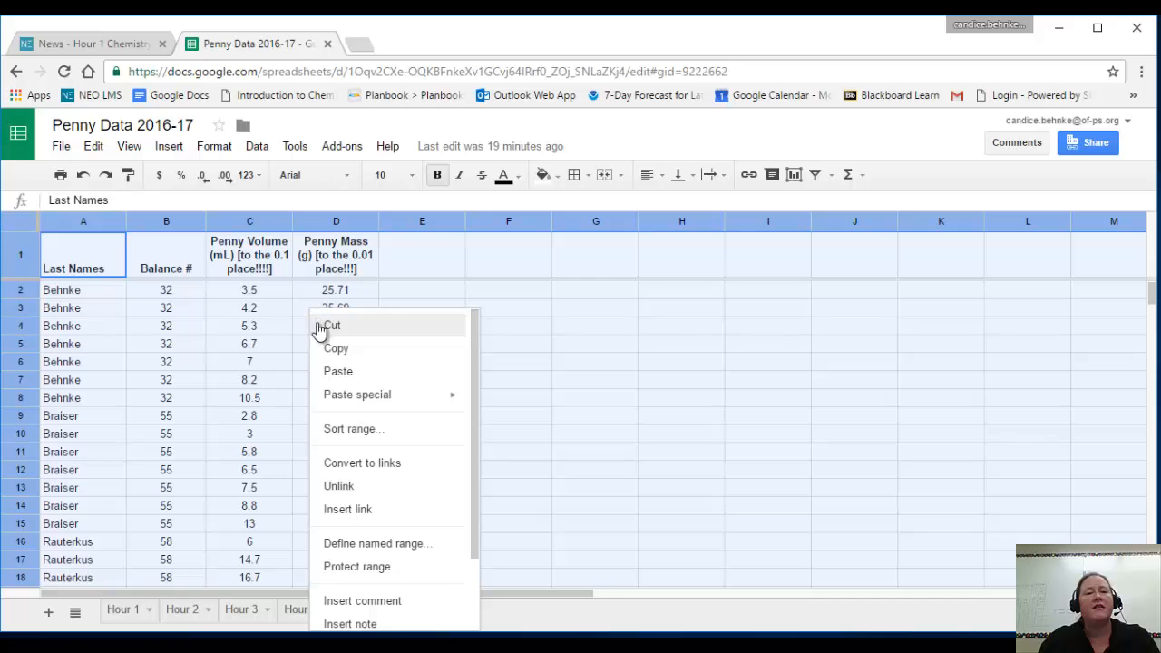
left_click(344, 354)
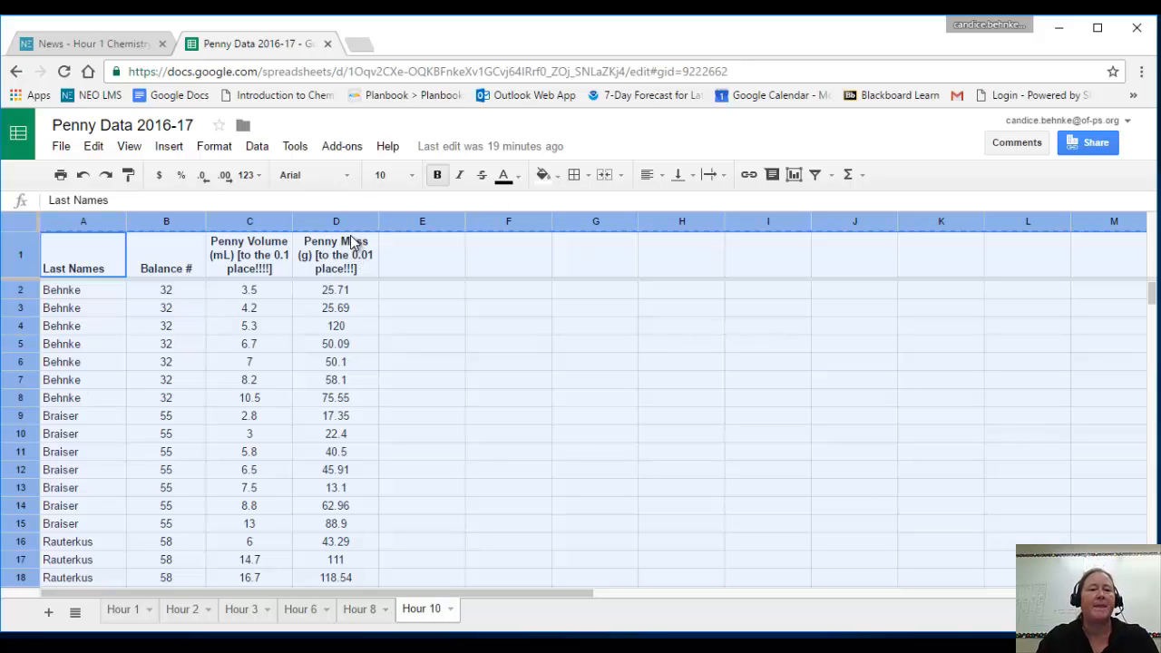
key("alt+Tab")
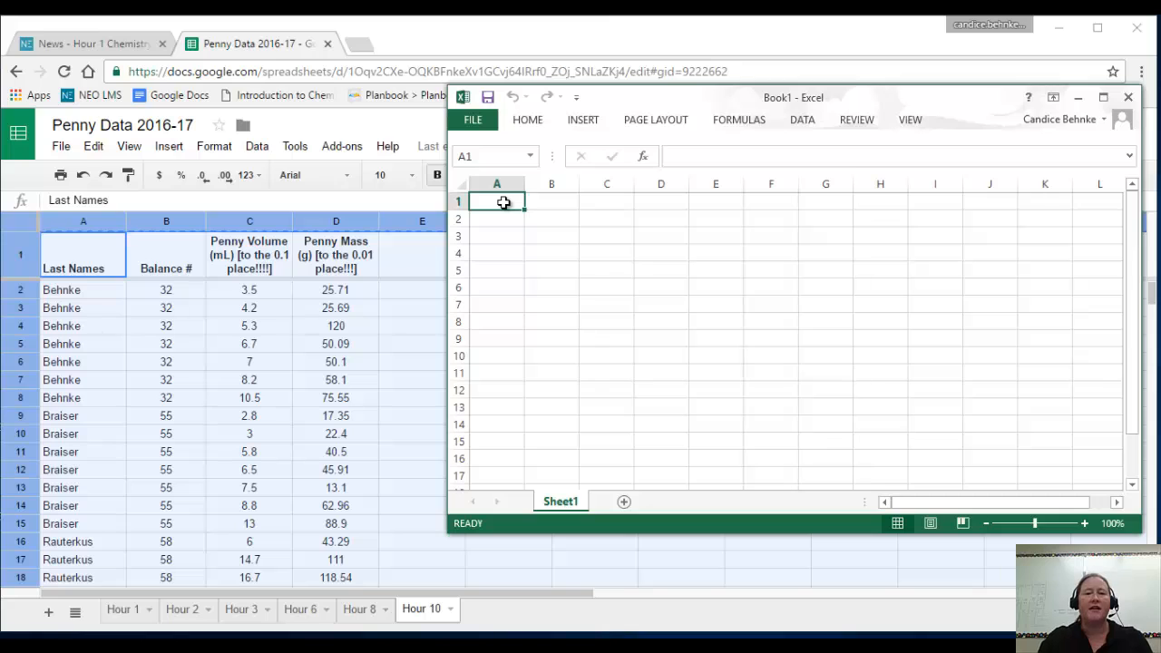
right_click(504, 202)
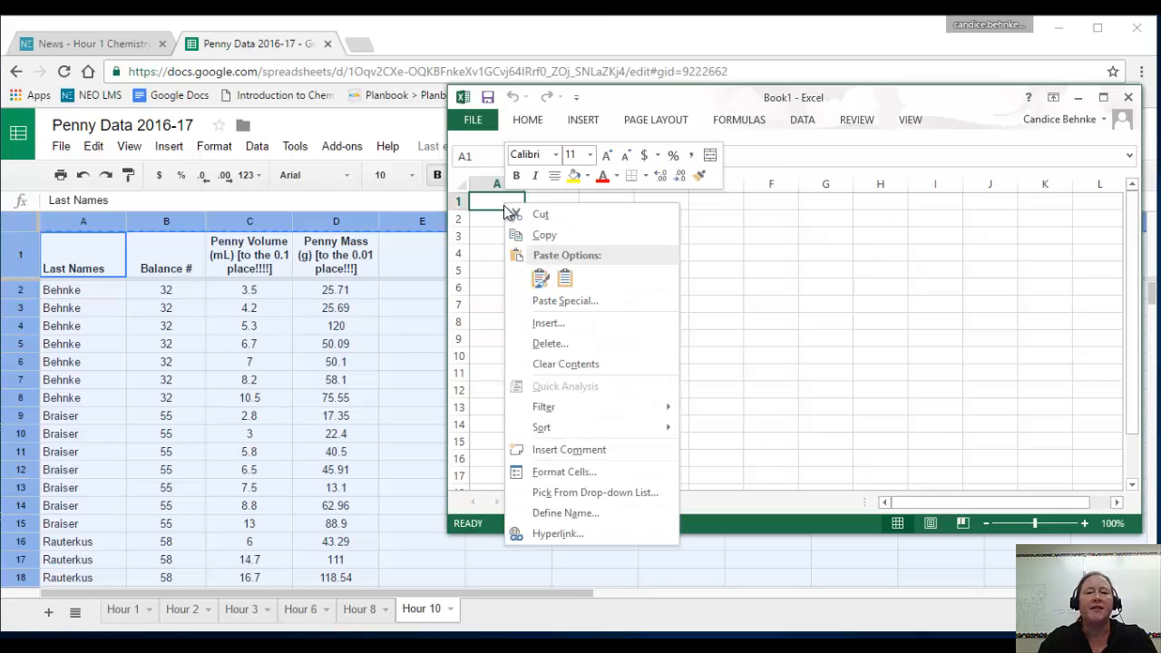
left_click(542, 285)
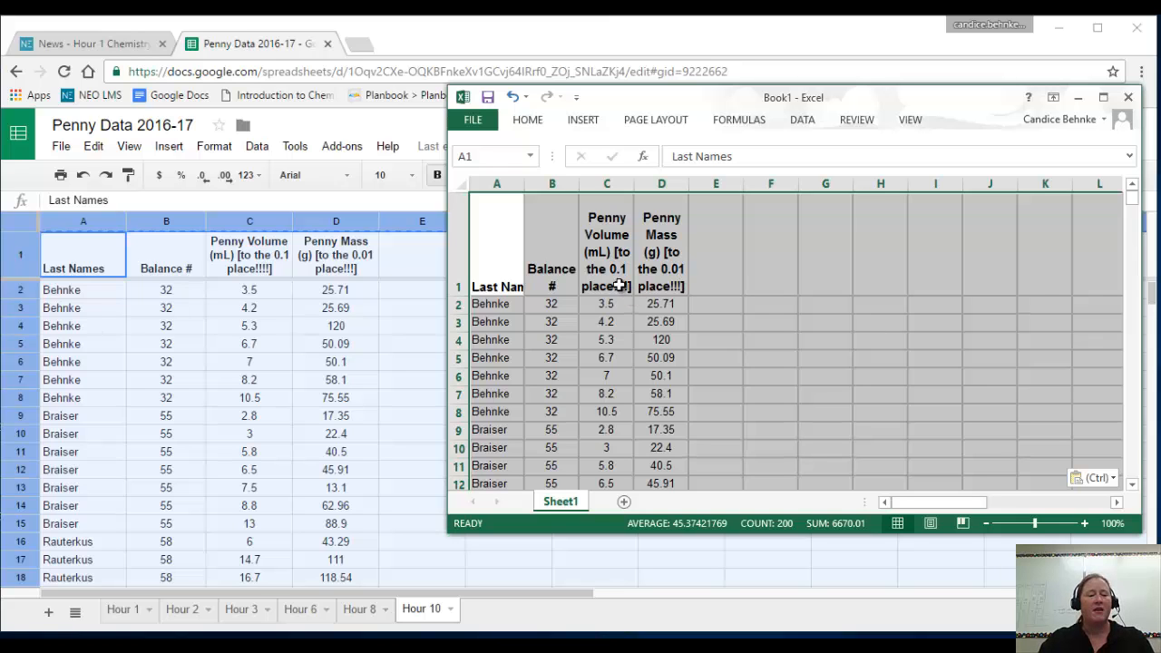
Save the workbook in the Documents folder as an Excel Workbook named "Penny Density Video Demo".
left_click(472, 123)
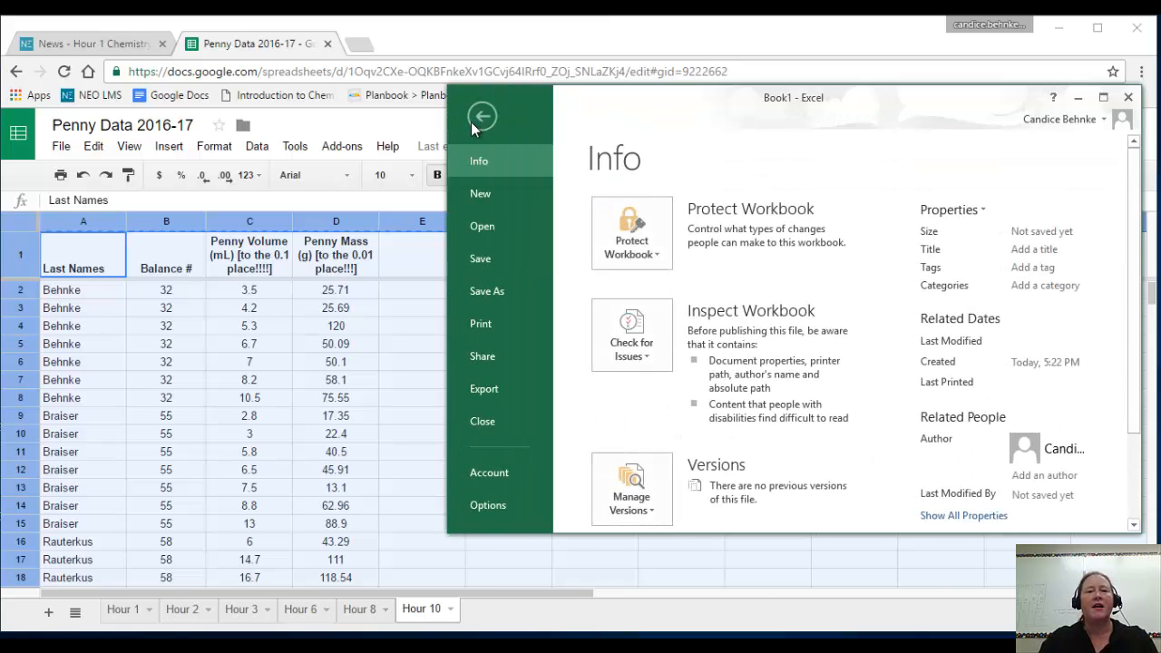
left_click(492, 292)
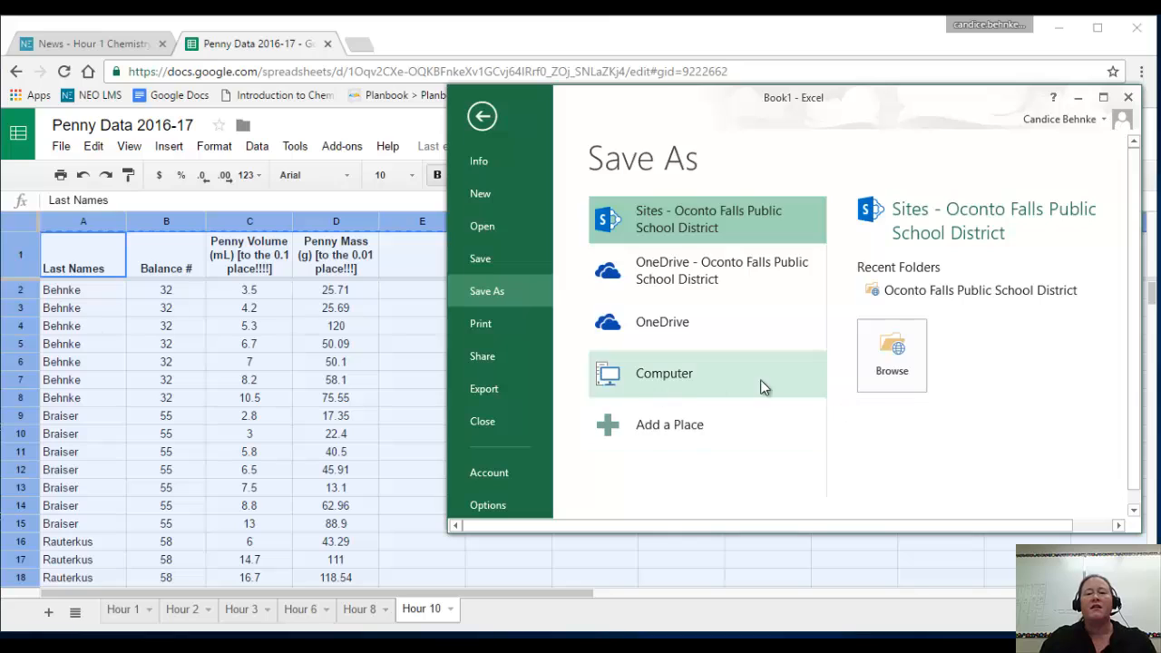
left_click(889, 356)
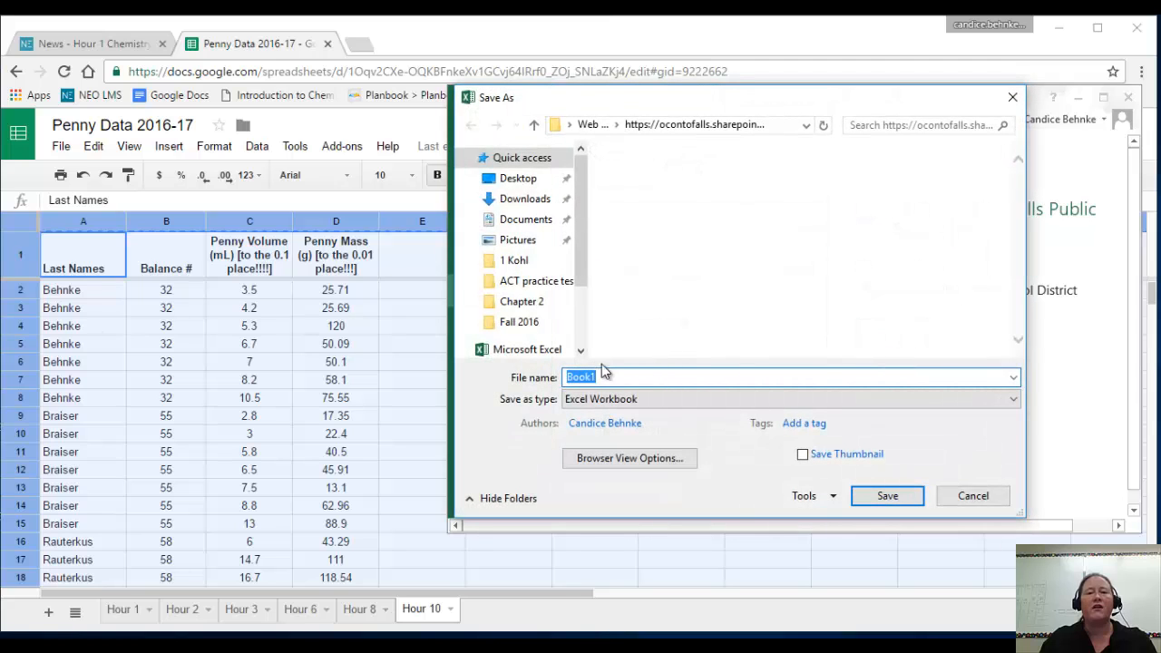
left_click(527, 226)
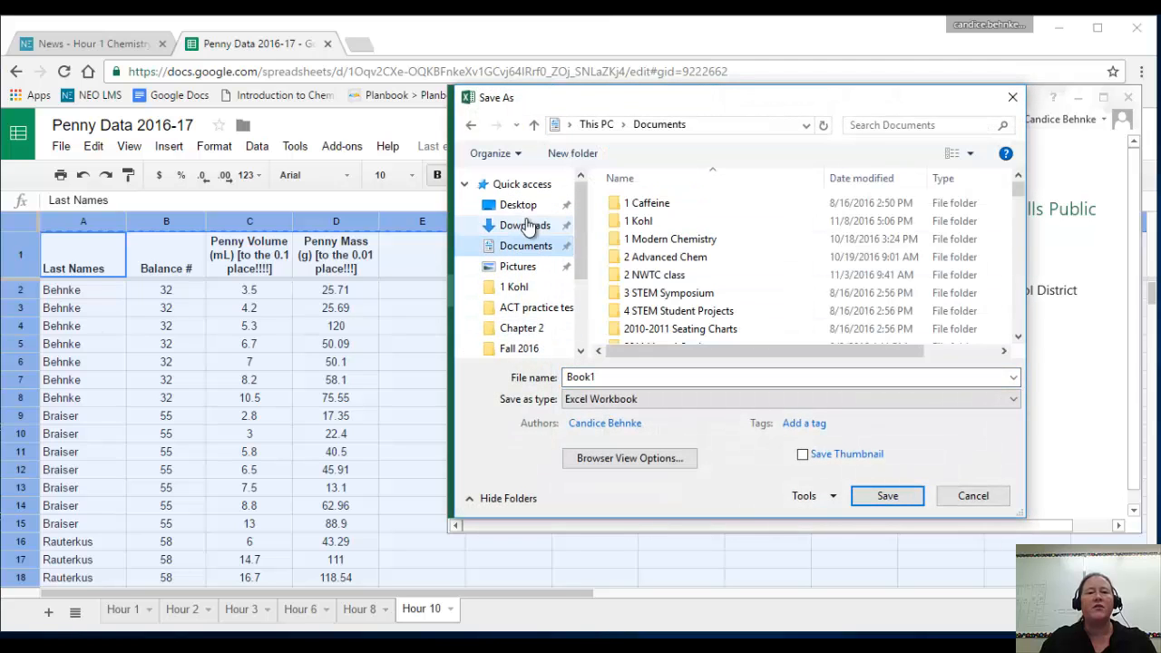
double_click(655, 377)
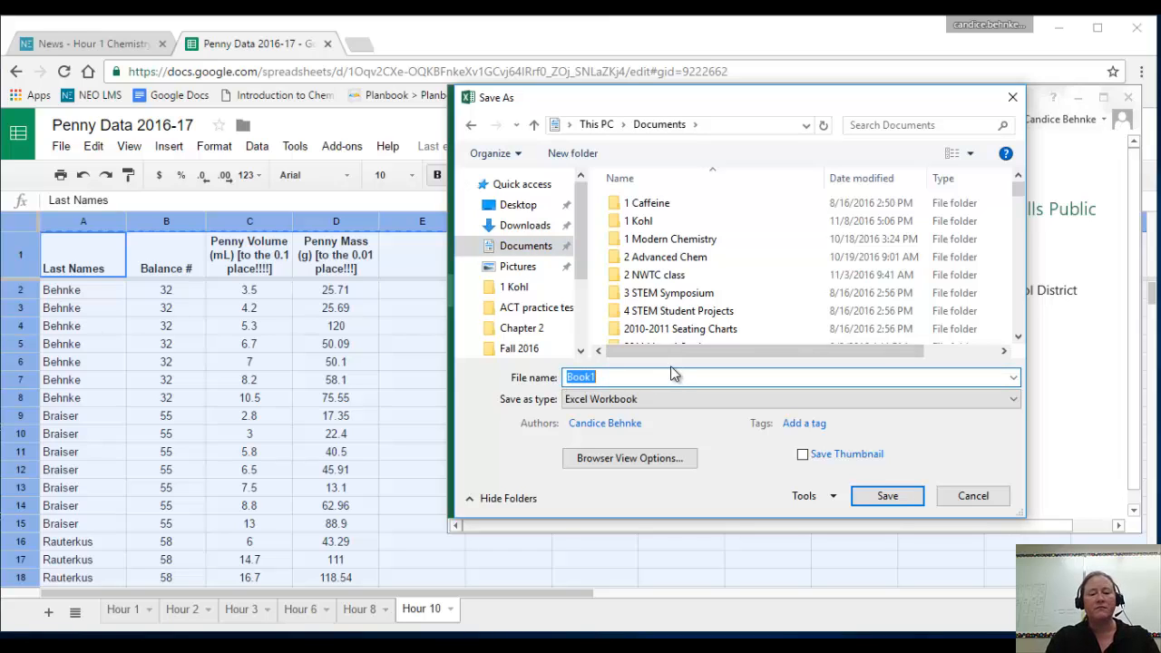
type("Penny Den")
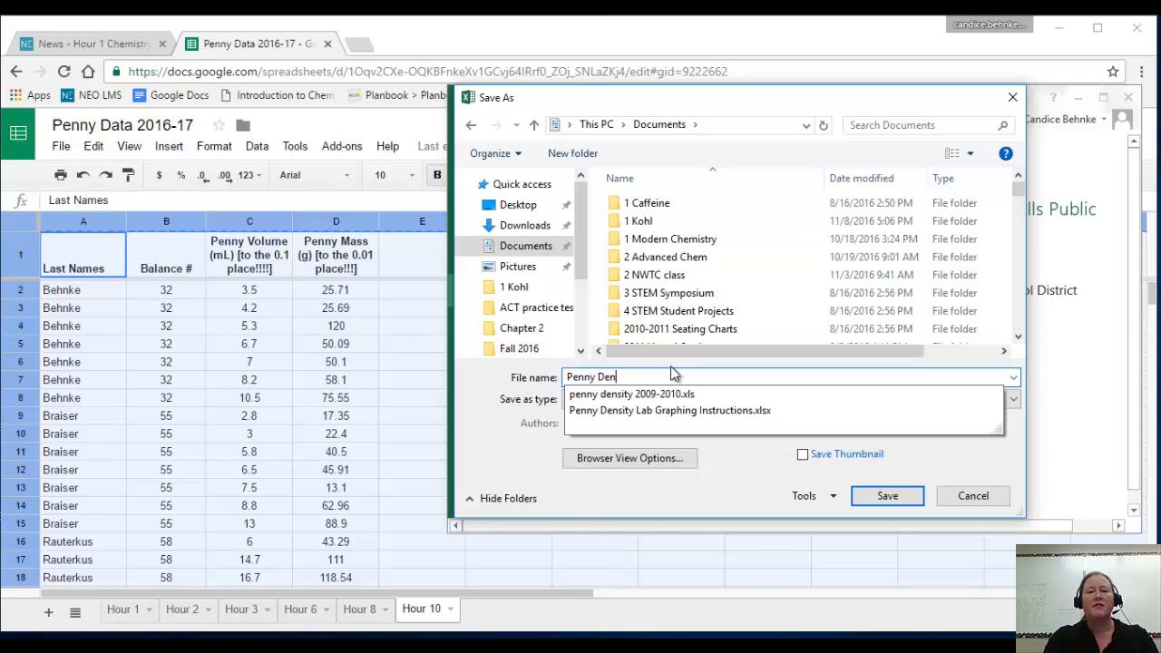
type("sity Video Demo")
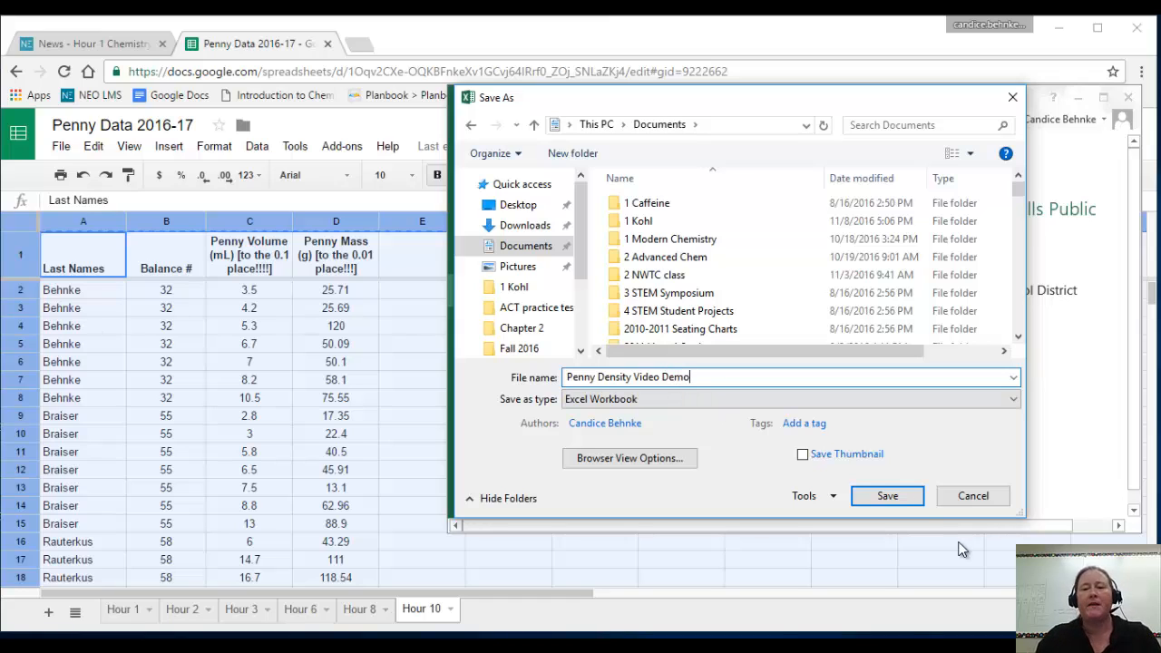
left_click(893, 500)
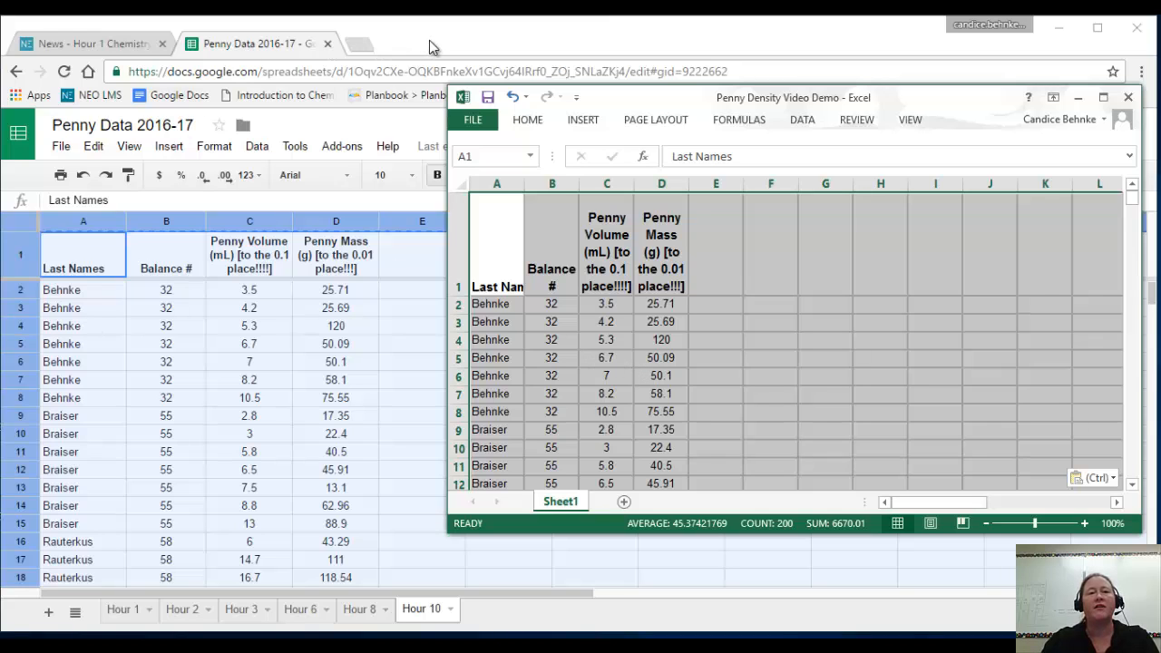
Close the Chrome window, the Snipping Tool without saving the snip, and the Downloads folder window.
left_click(803, 43)
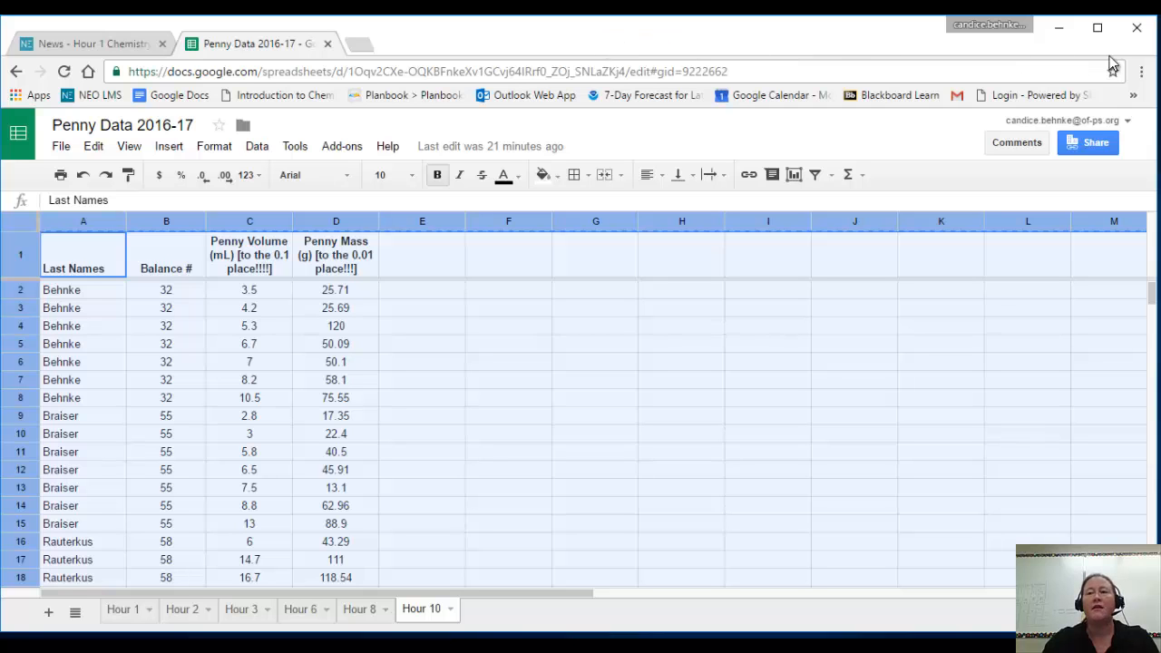
left_click(1138, 30)
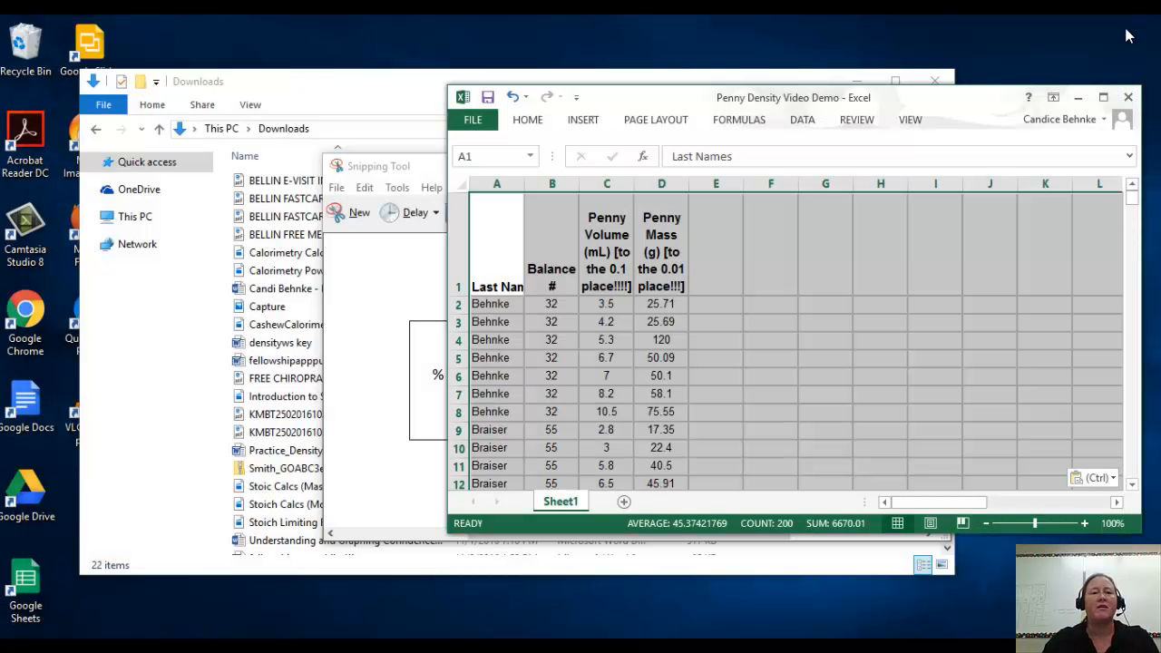
left_click(430, 172)
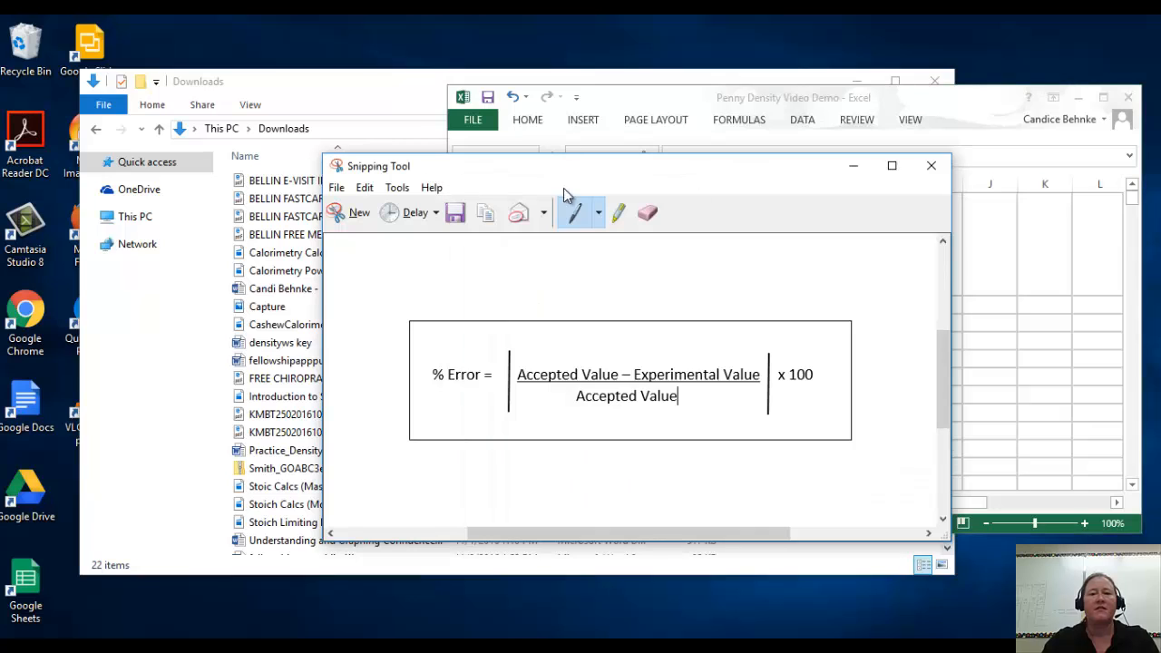
left_click(925, 168)
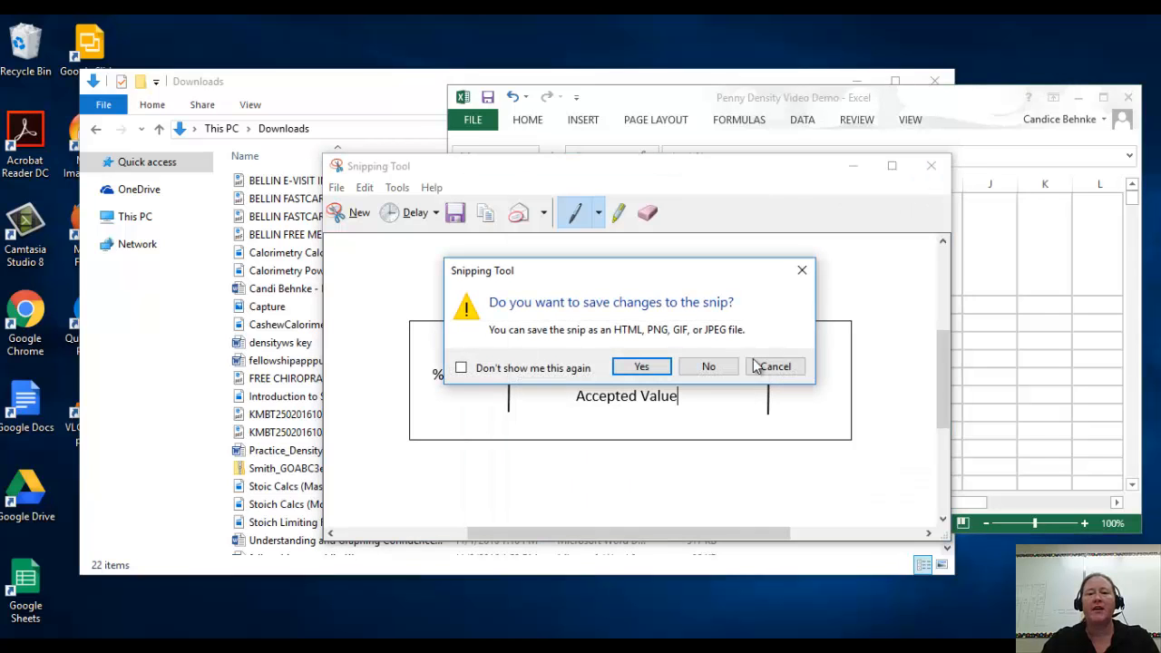
left_click(706, 368)
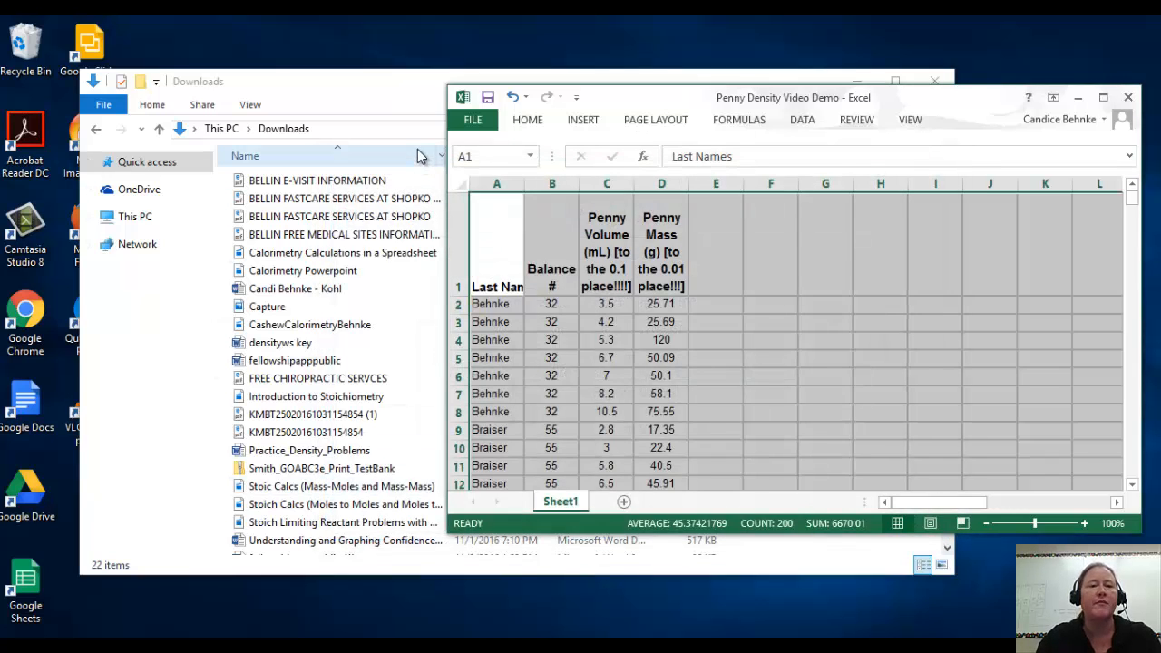
left_click(410, 93)
left_click(934, 81)
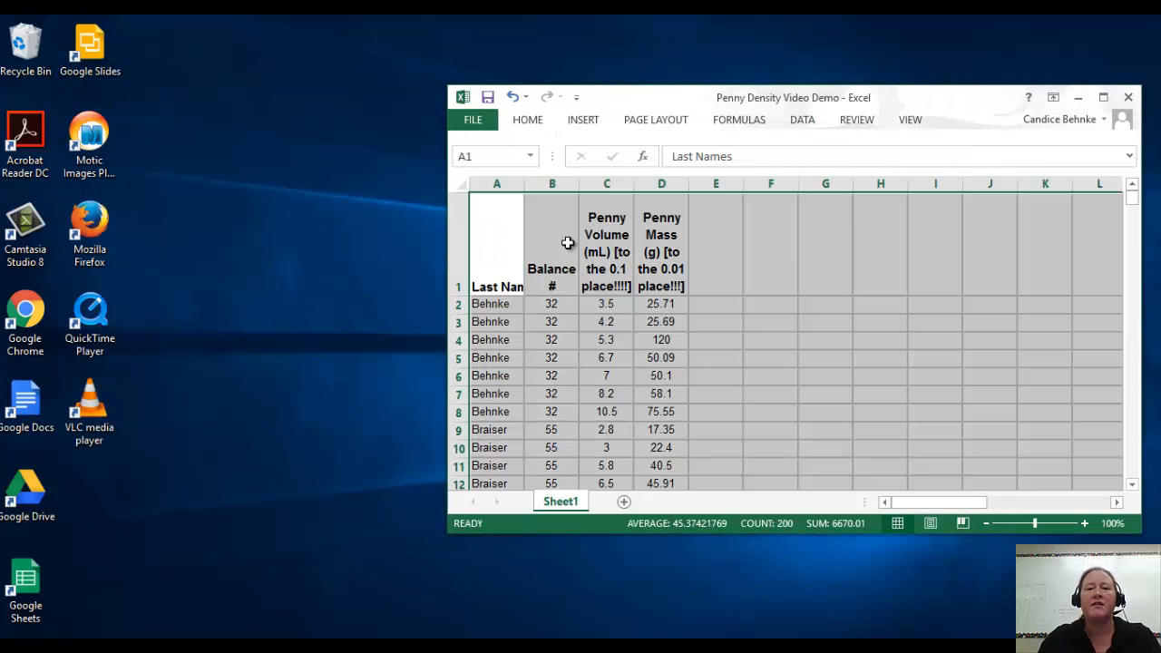
Move the Excel window to the corner of the desktop, enlarge it to nearly fill the screen, and deselect the pasted data.
left_click_drag(790, 105, 354, 43)
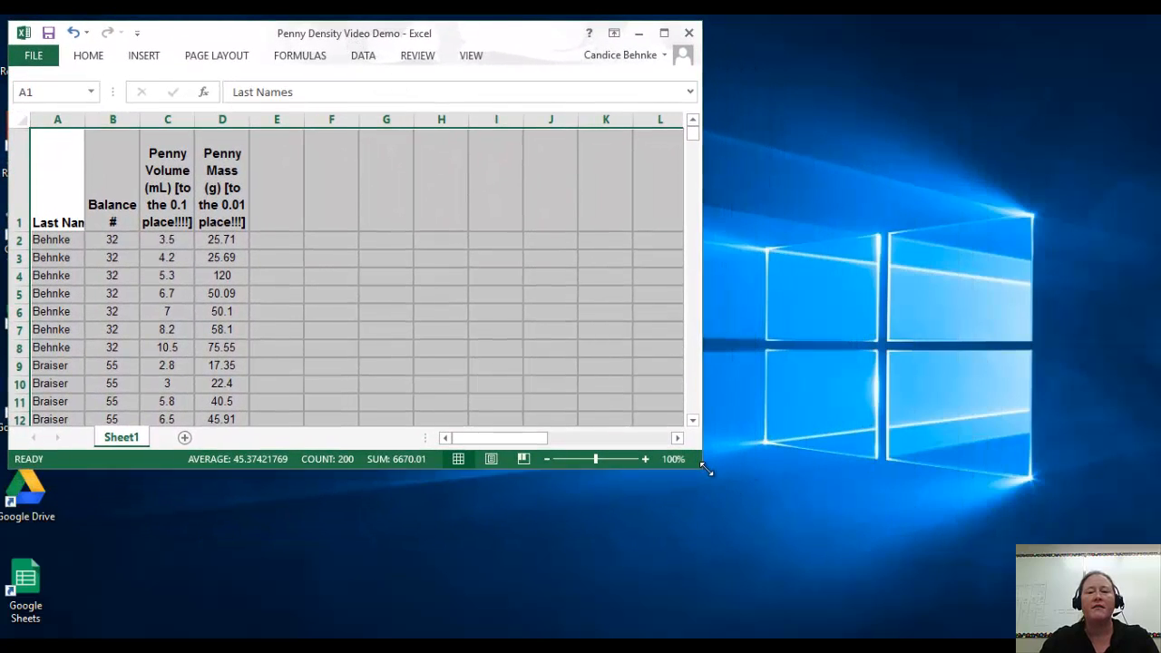
left_click_drag(707, 470, 1151, 625)
left_click(398, 239)
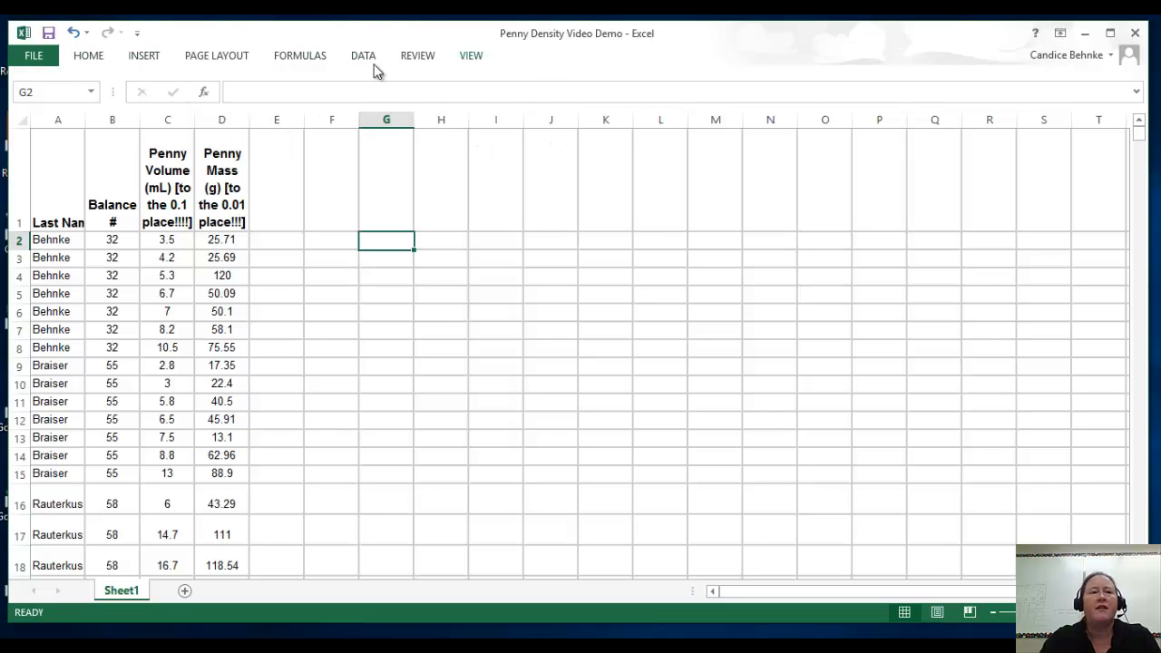
Expand the collapsed ribbon showing the Home commands and pin it open permanently.
left_click(87, 56)
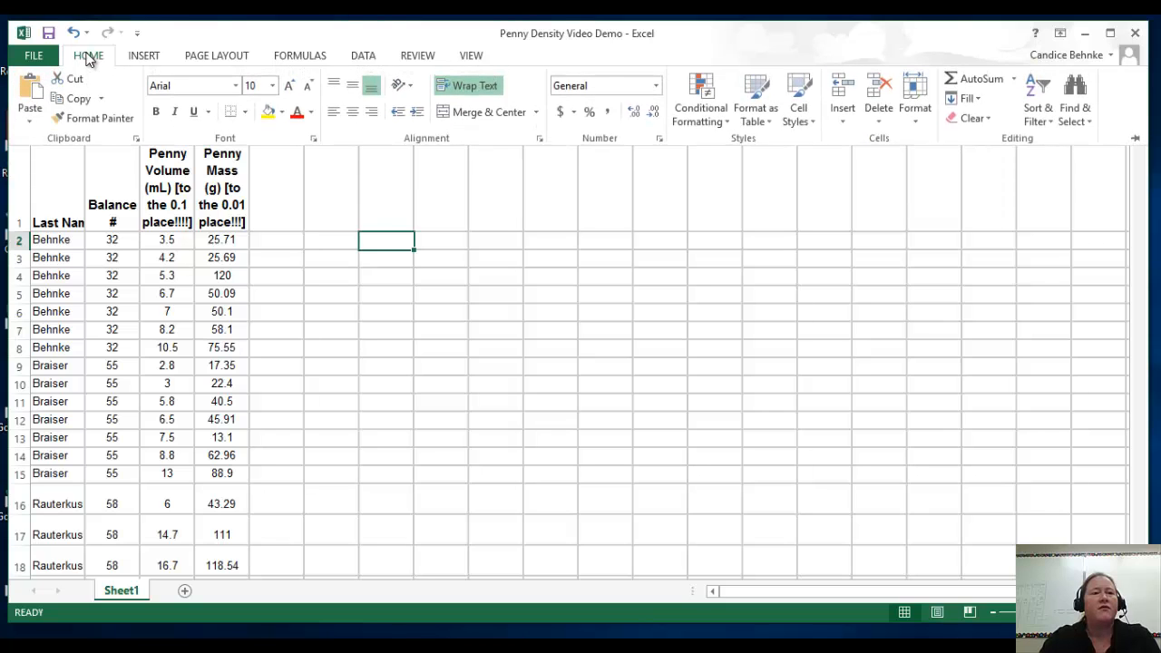
left_click(88, 56)
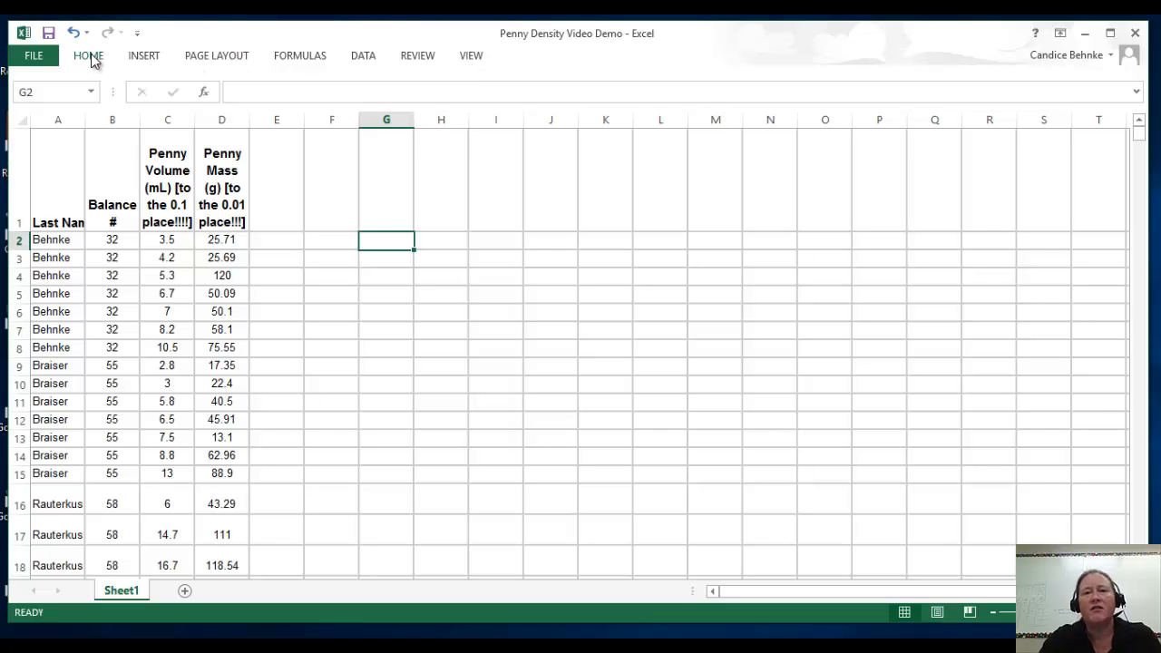
left_click(88, 56)
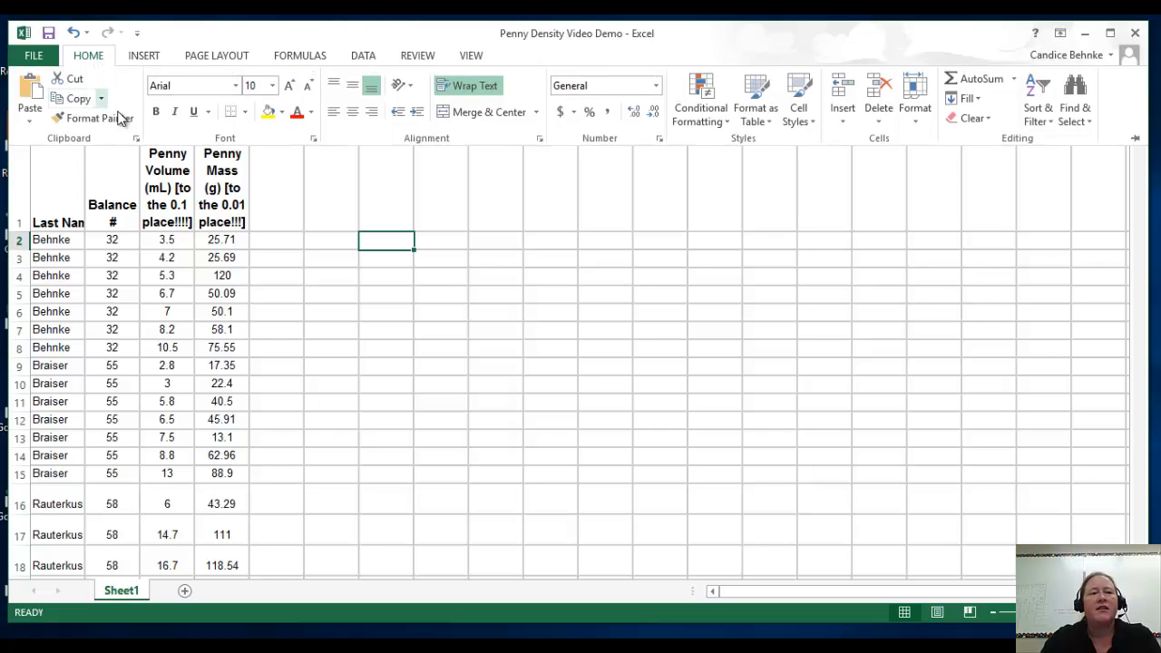
left_click(1137, 142)
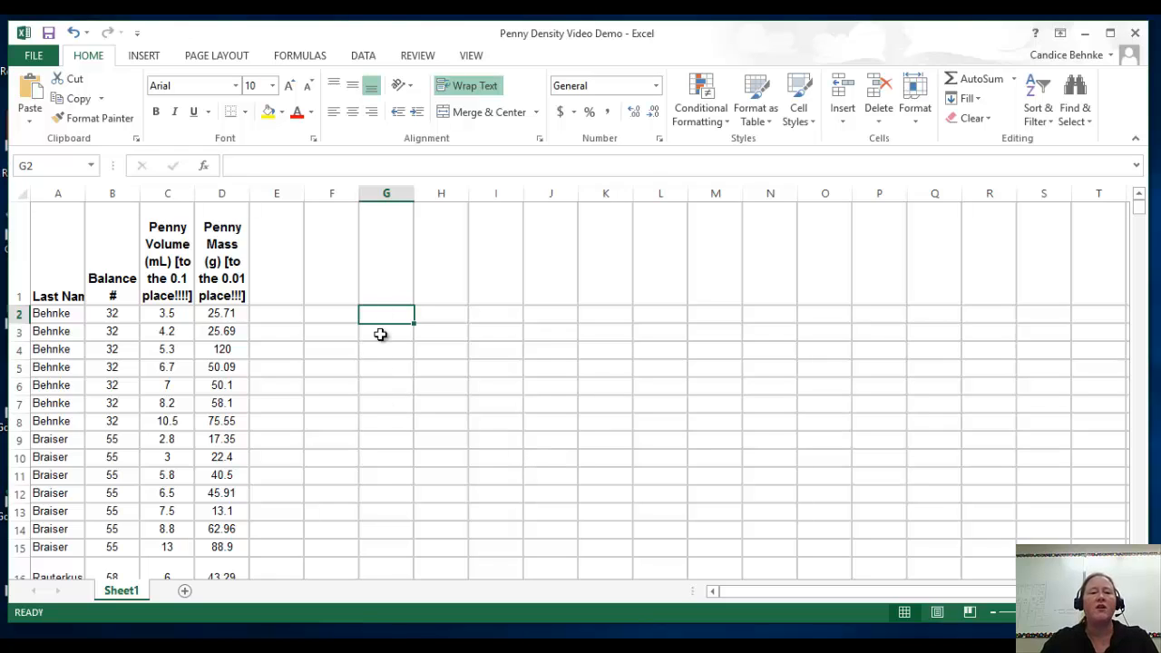
Write the note "mass vs volume" in cell G1 and clear column G again.
left_click(382, 288)
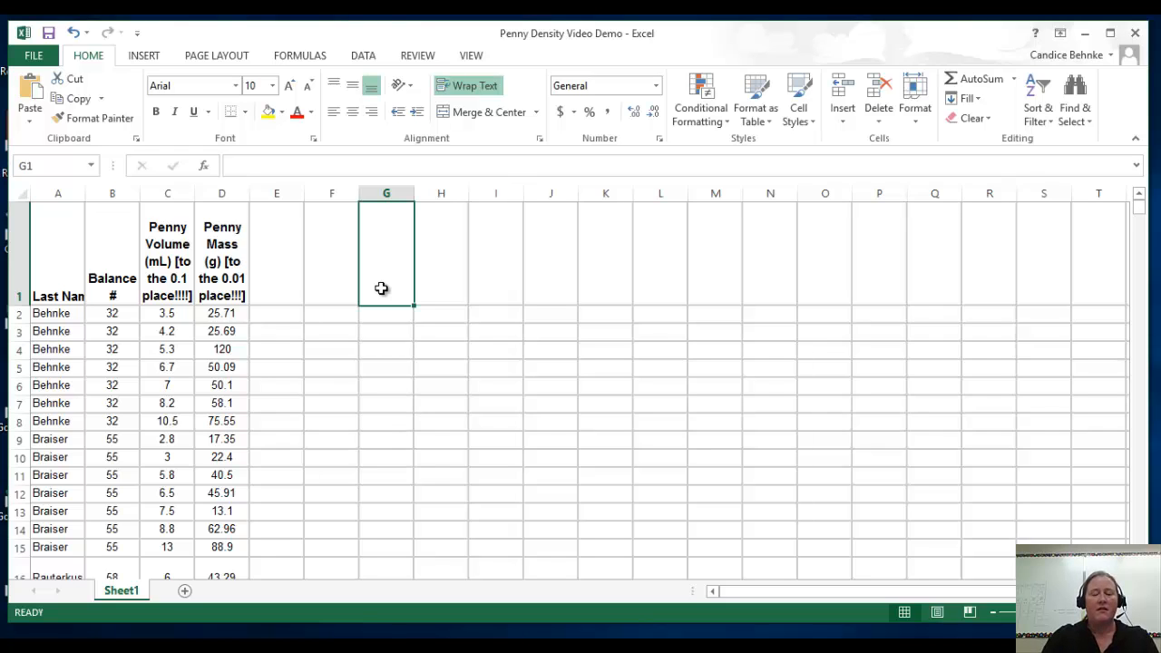
type("mass")
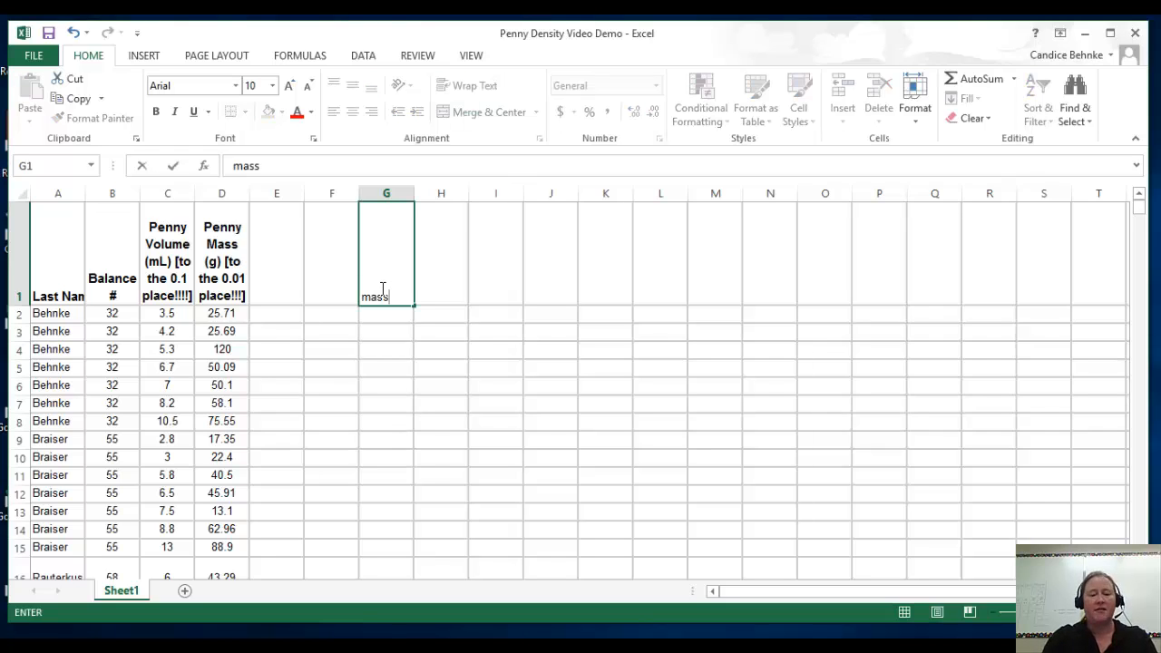
type(" vs volume")
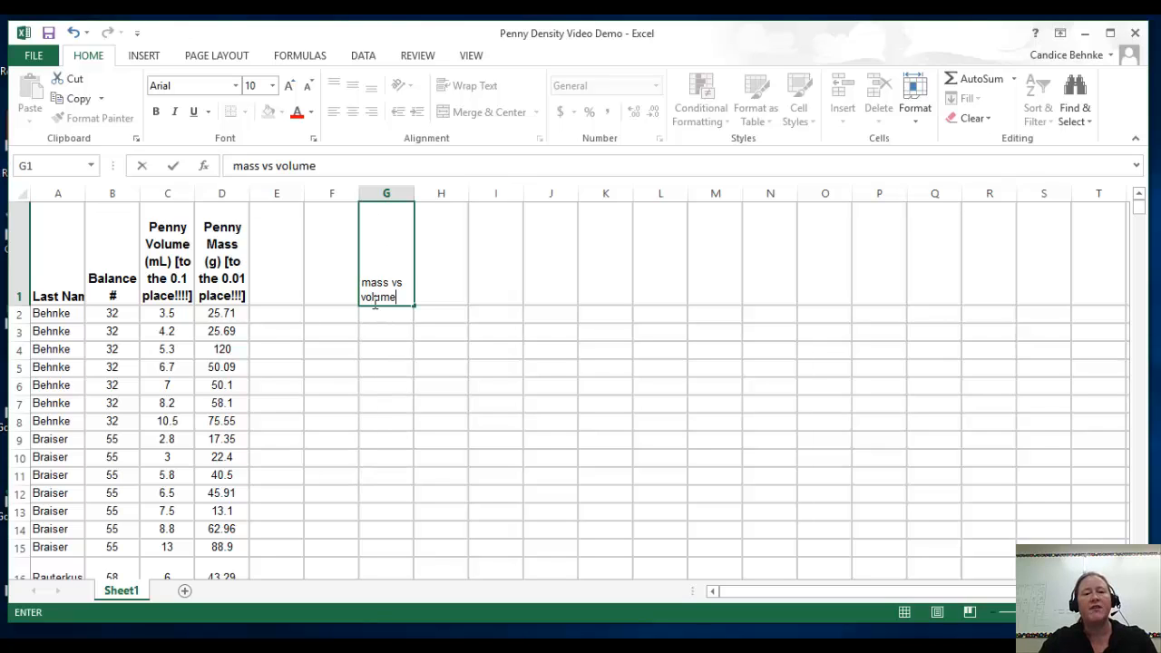
left_click(372, 195)
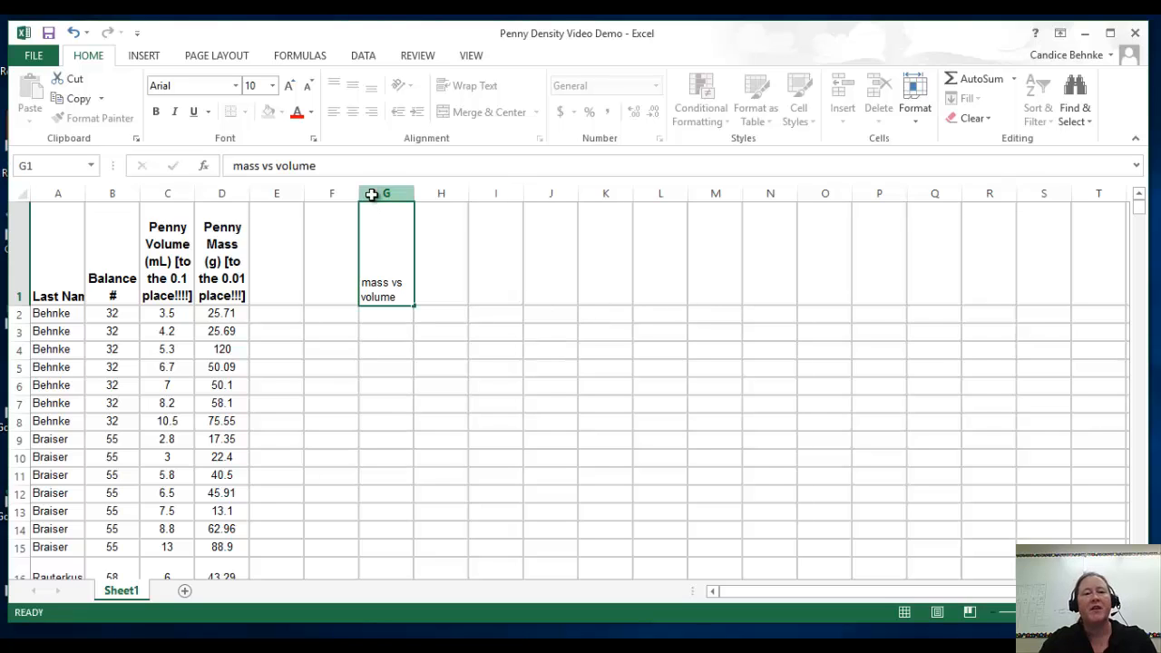
left_click(372, 190)
key("Delete")
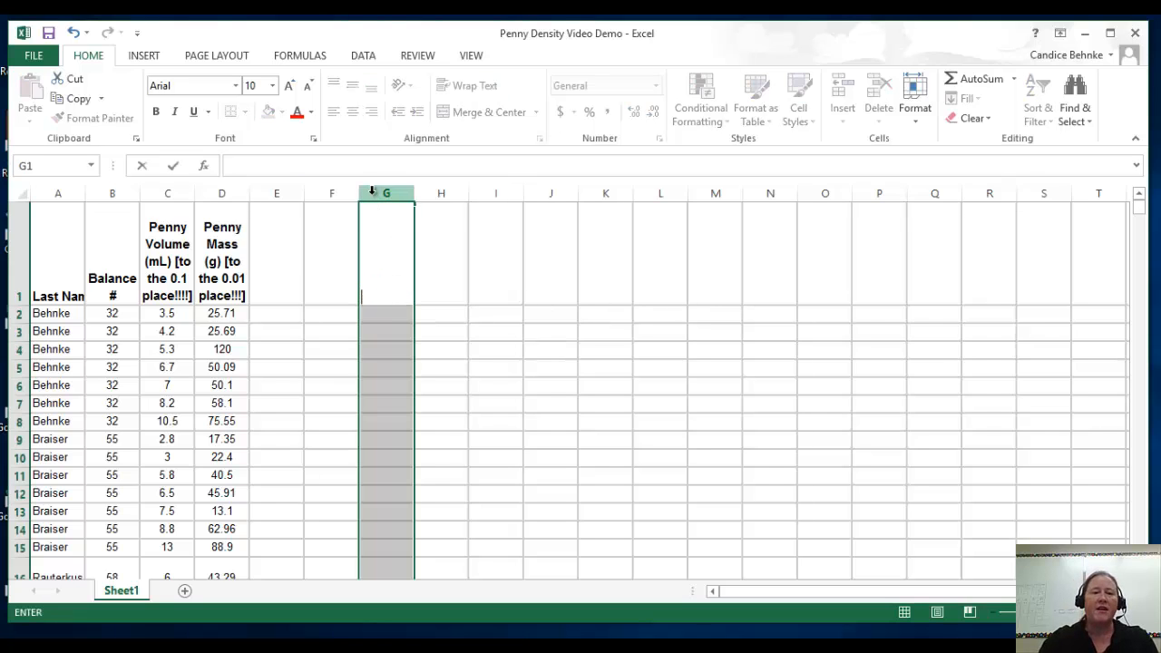
left_click(285, 299)
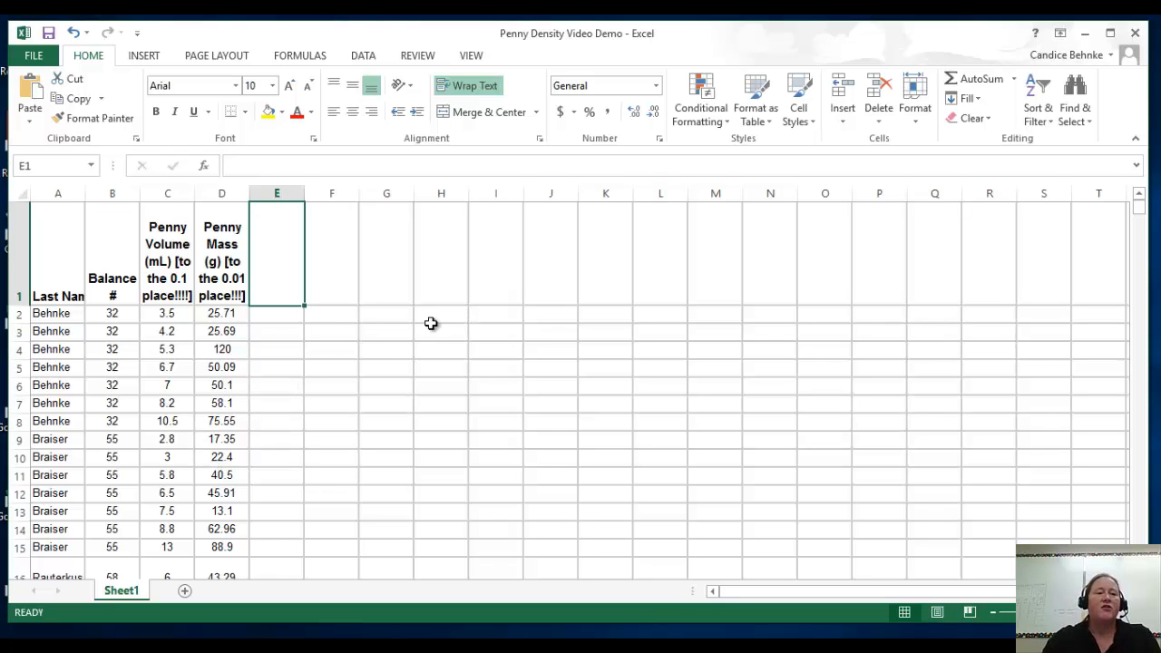
left_click(162, 315)
left_click_drag(161, 315, 208, 314)
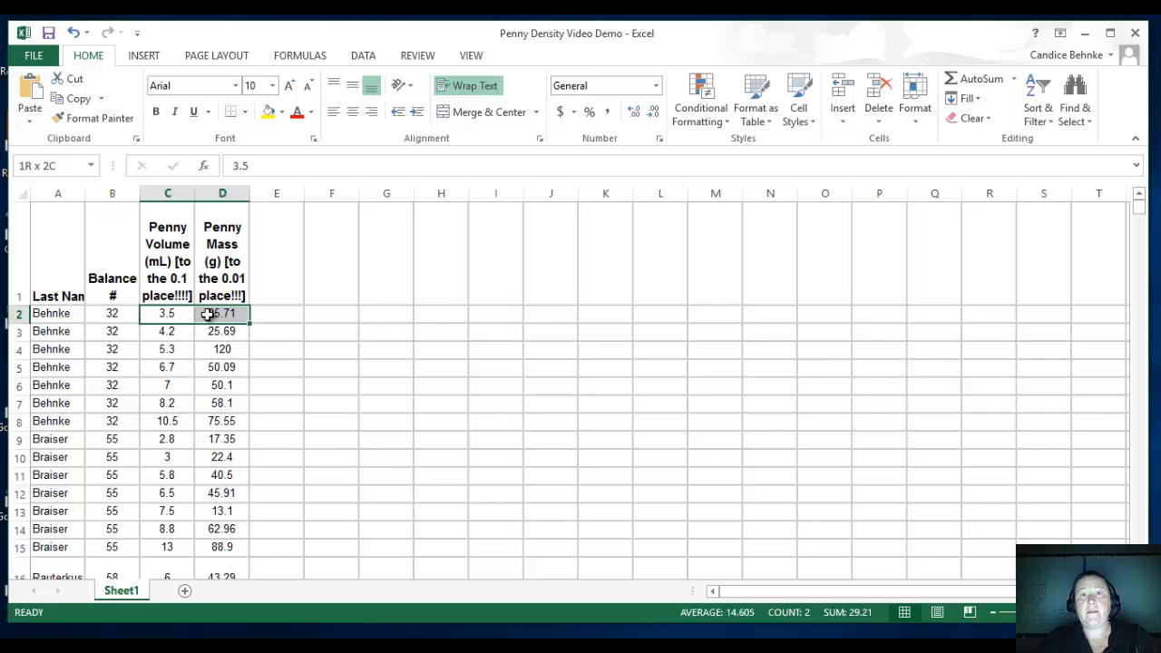
left_click(309, 348)
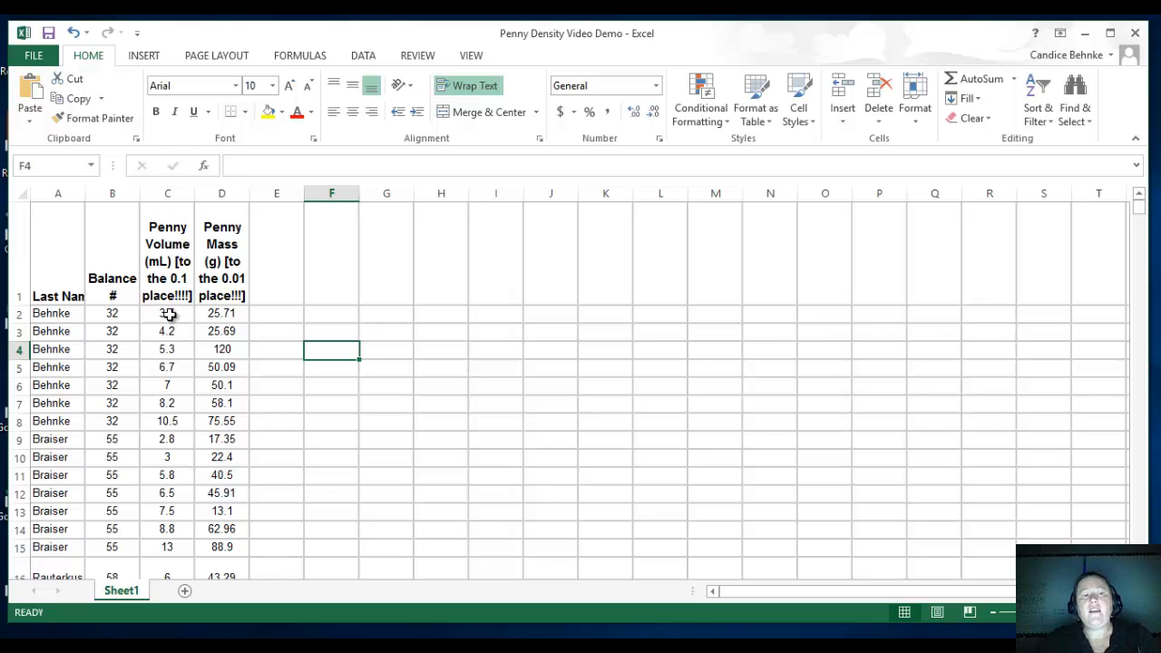
Insert a markers-only scatter chart from all penny volume and mass values in columns C and D, starting at row 2 without the headers.
left_click_drag(169, 314, 225, 534)
left_click(177, 313)
scroll(258, 389, "up", 10)
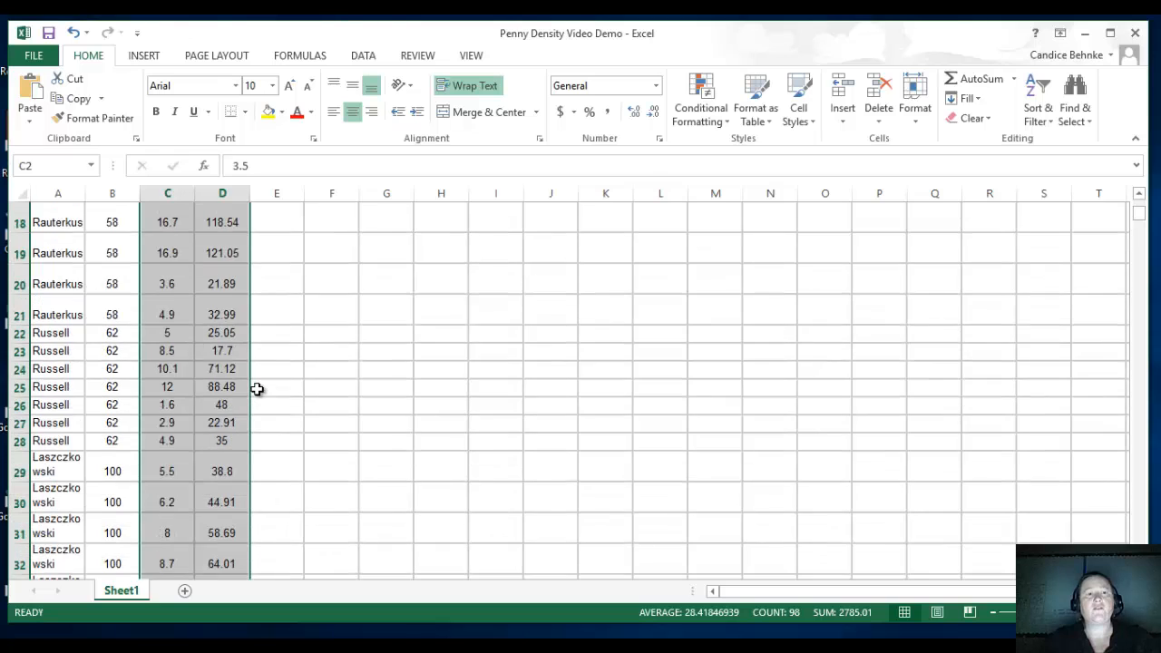
scroll(258, 389, "up", 1)
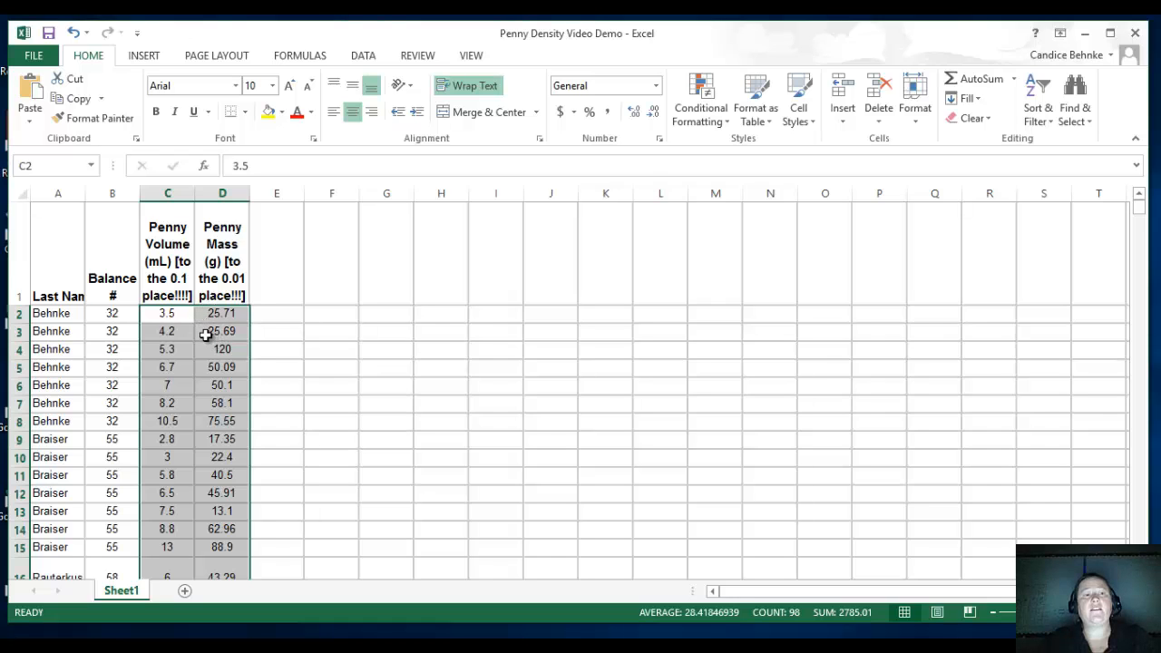
left_click(146, 57)
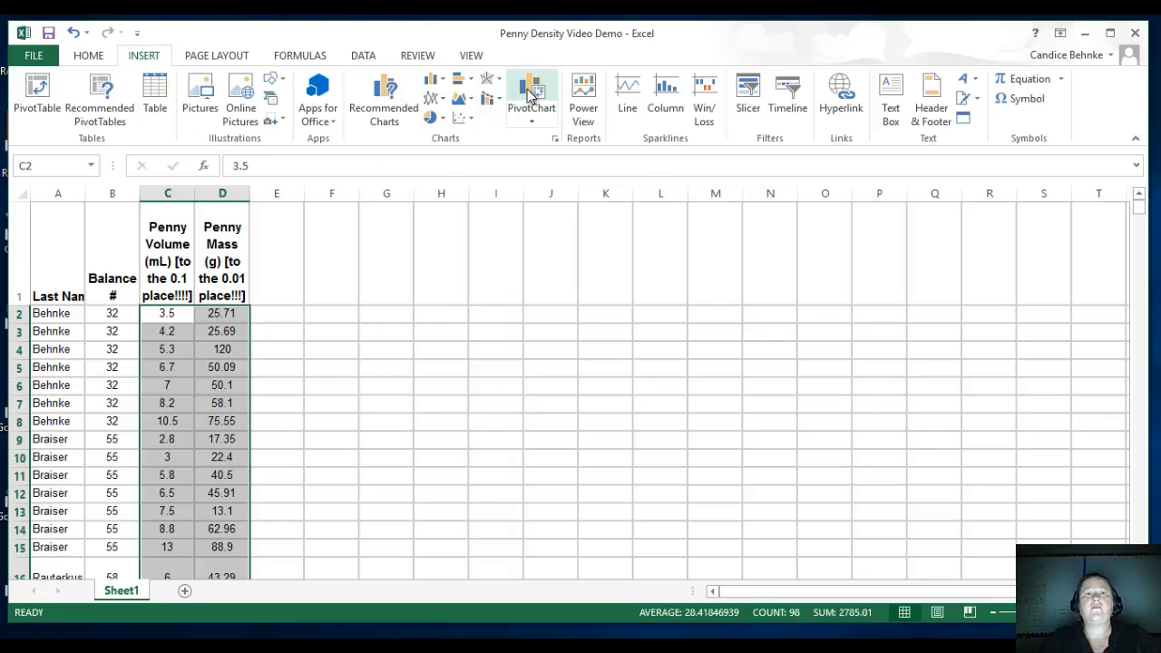
left_click(468, 120)
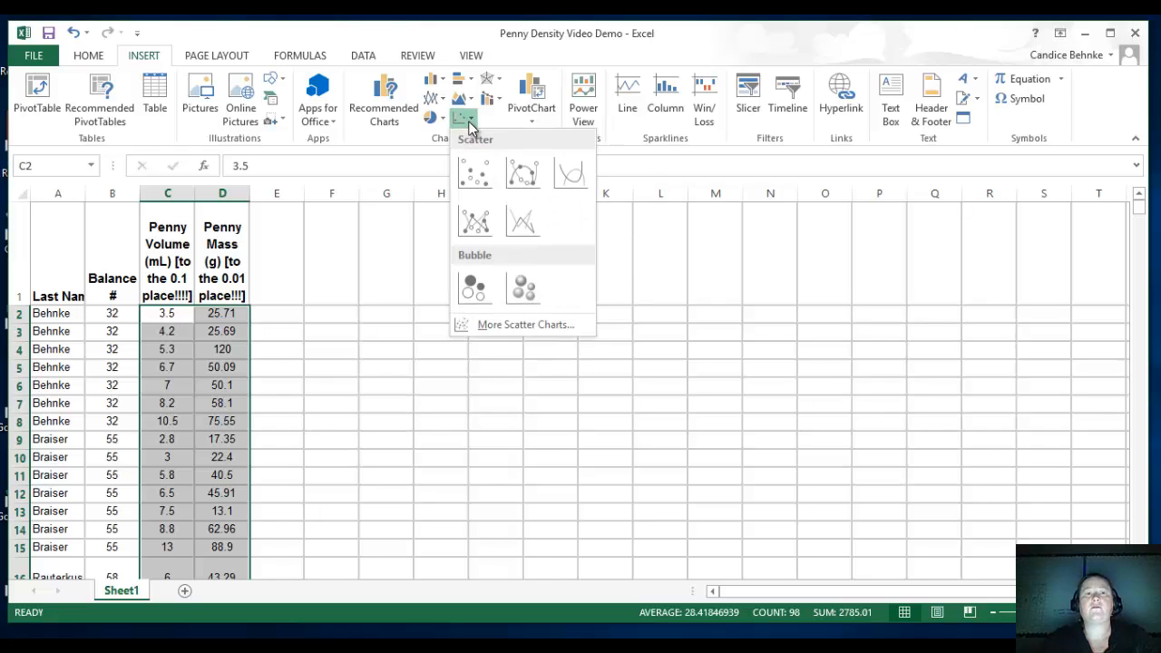
left_click(471, 177)
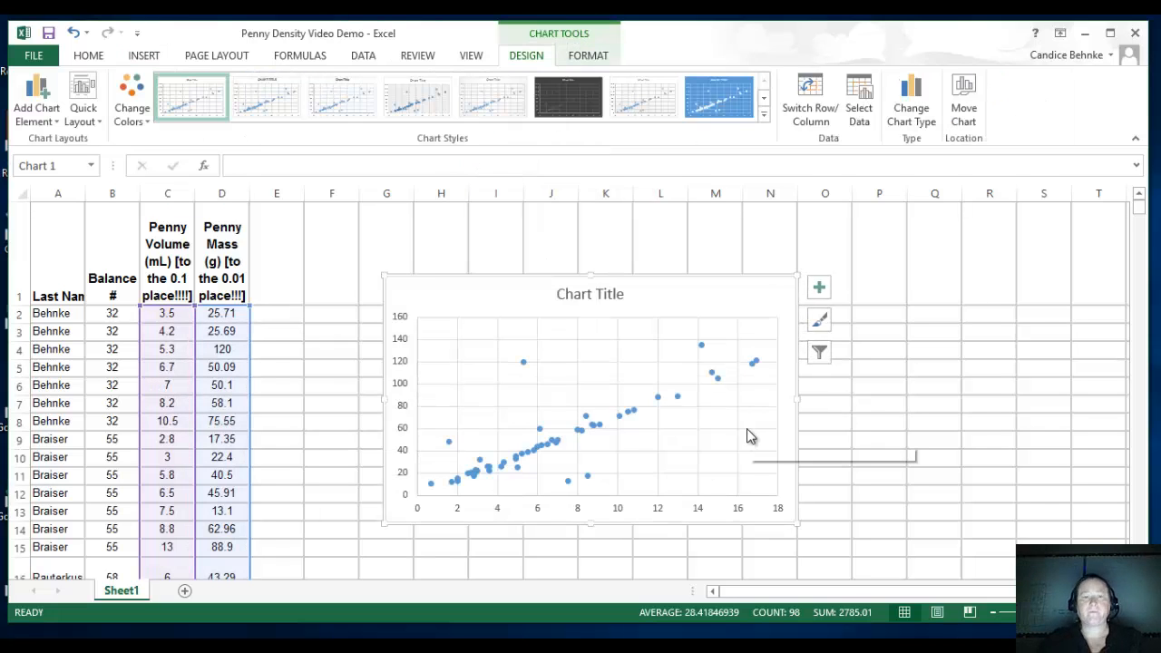
Replace the placeholder chart title with "Mass vs Volume: Classroom Penny Density Lab".
left_click(621, 294)
left_click_drag(624, 294, 555, 294)
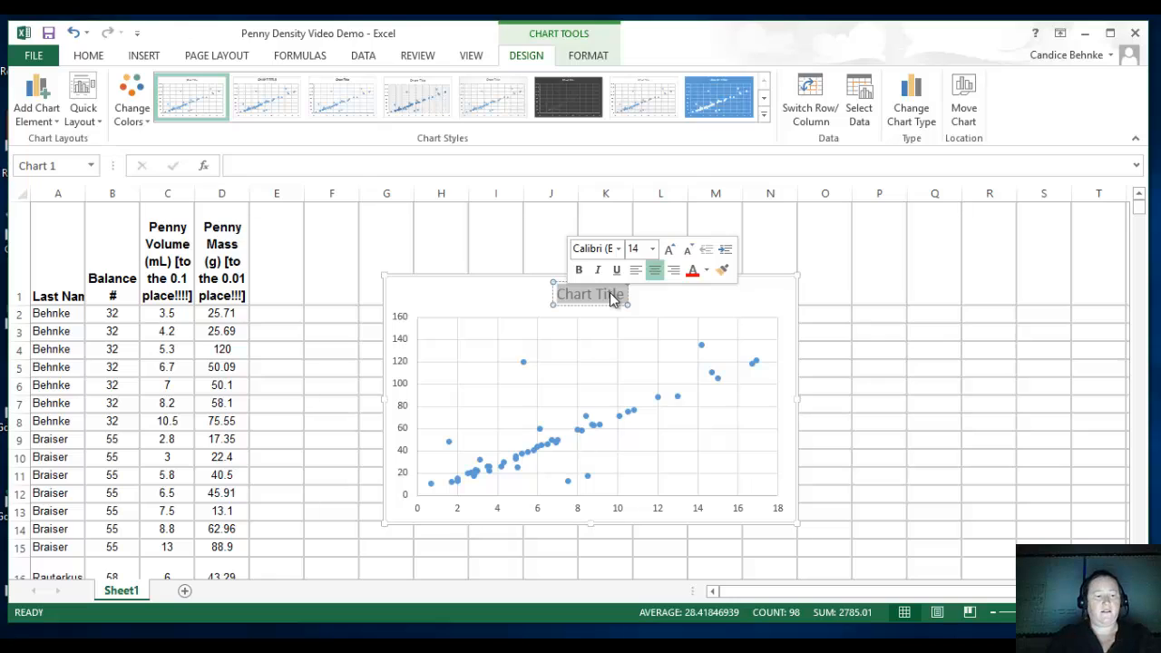
type("Mass")
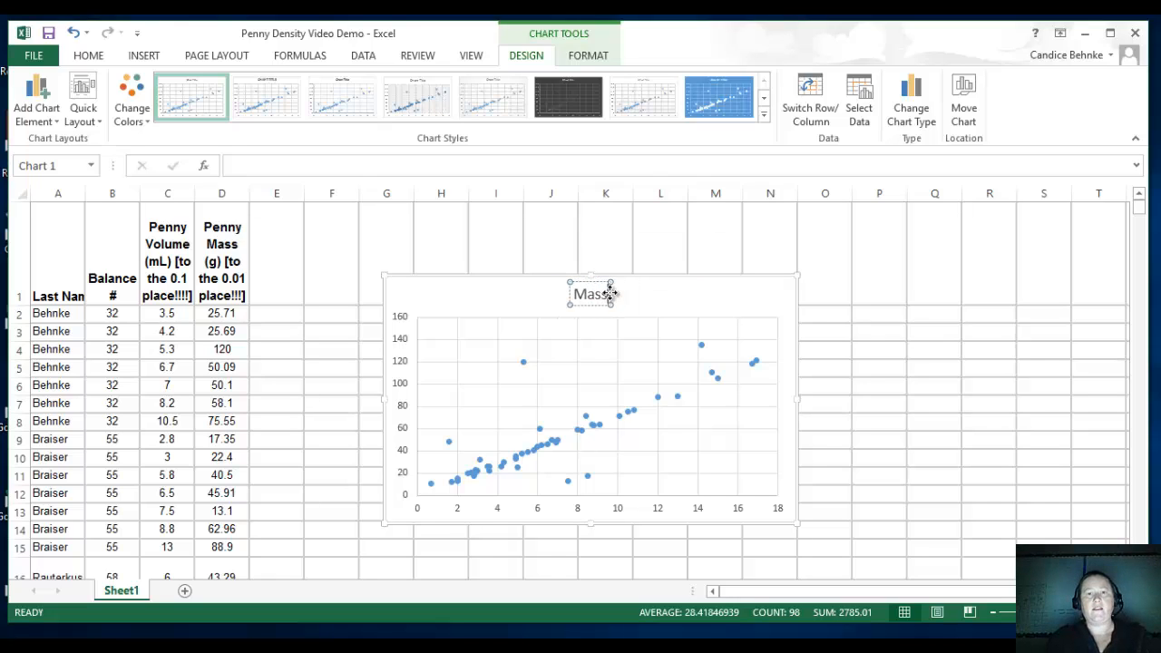
type(" vs")
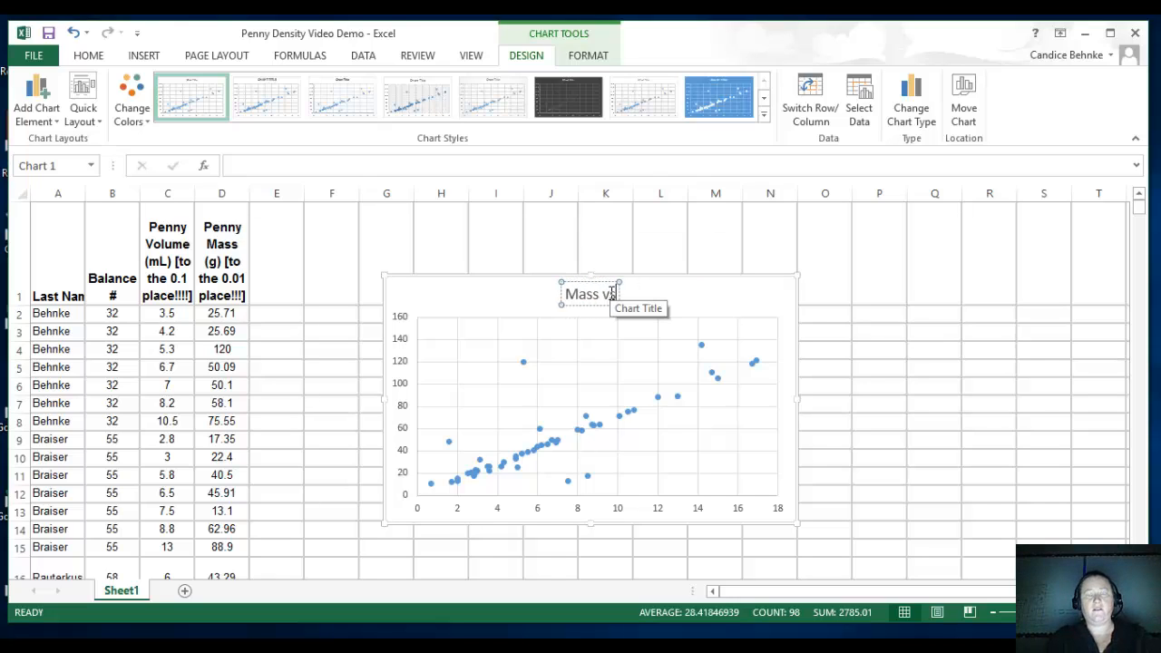
type(" Col")
key("BackSpace")
key("BackSpace")
key("BackSpace")
type("Bo")
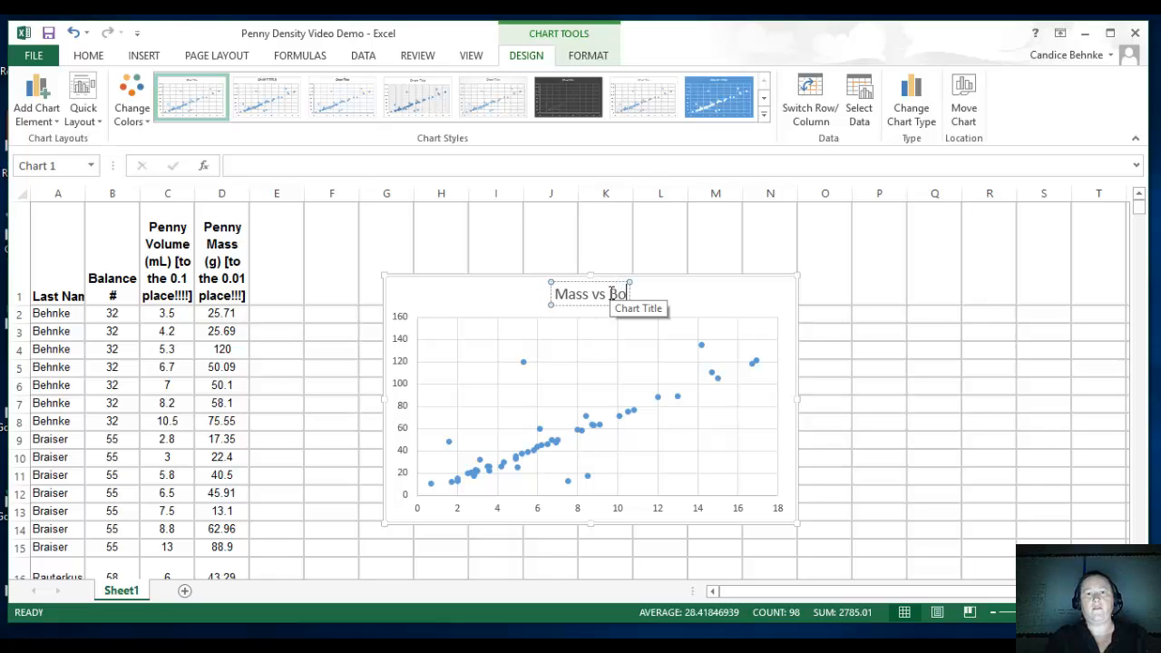
key("BackSpace")
key("BackSpace")
key("BackSpace")
key("BackSpace")
type("s Volume")
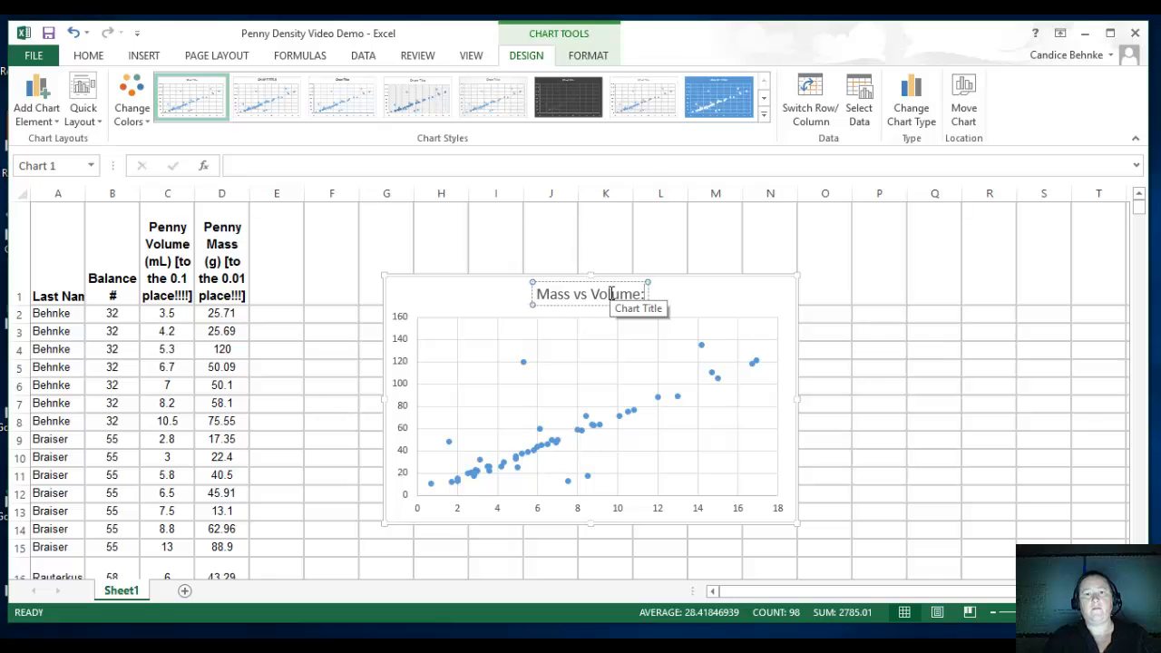
type(": Classroom Pe")
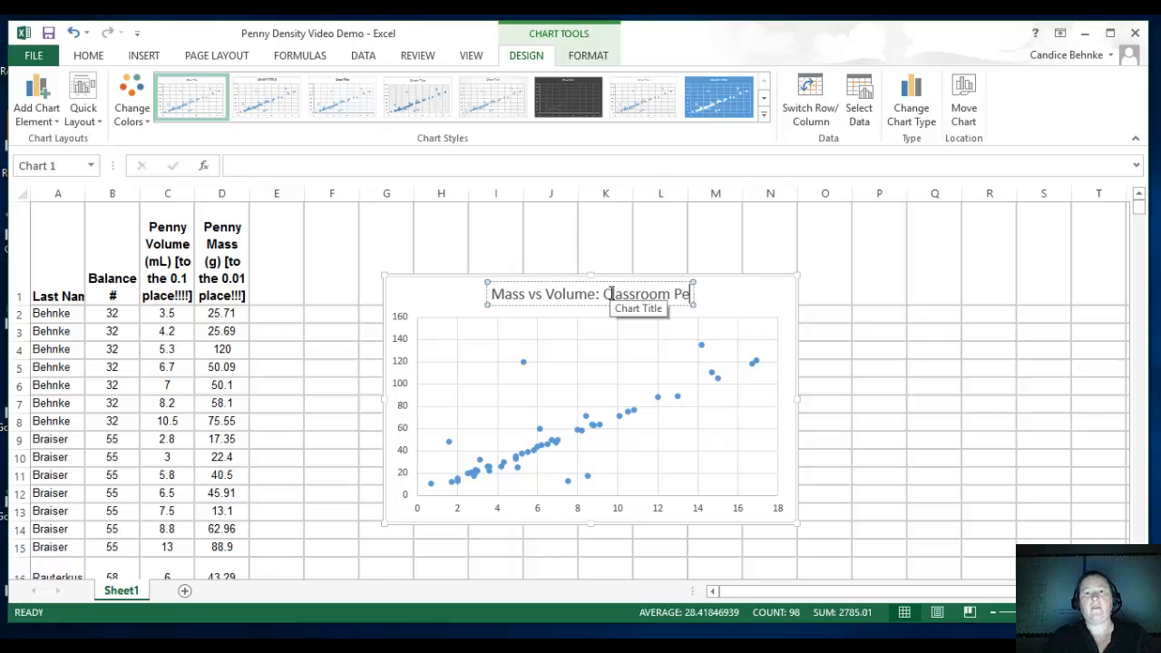
type("nny Density Lab")
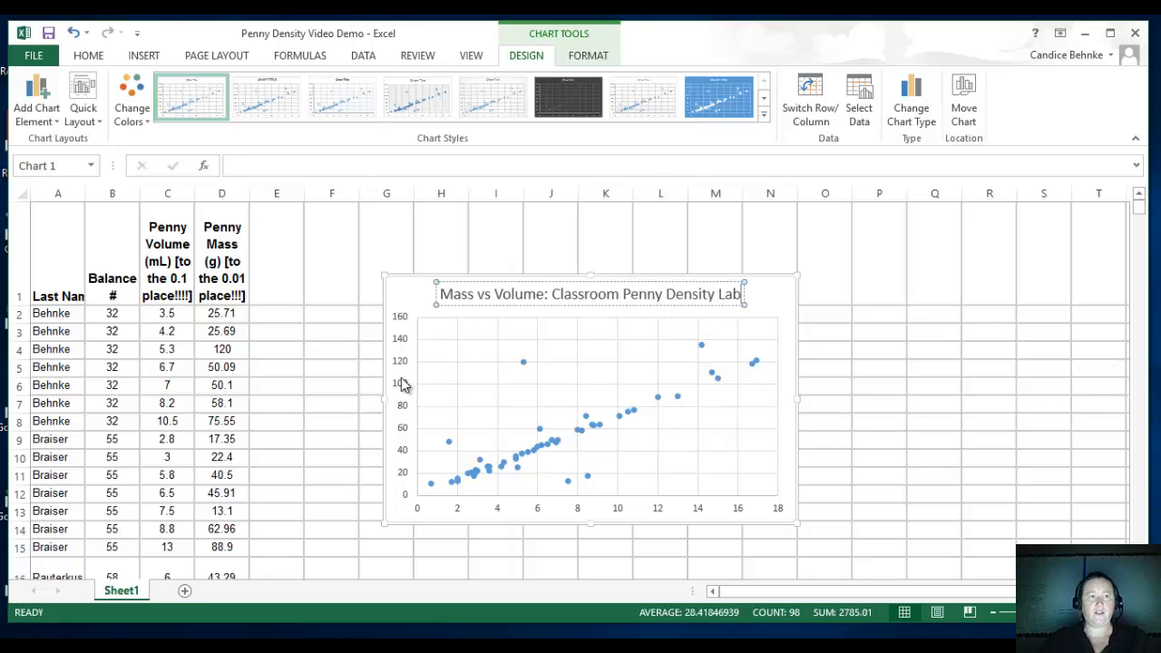
Add a primary horizontal axis title to the chart and set its text to "Volume (mL)".
left_click(45, 104)
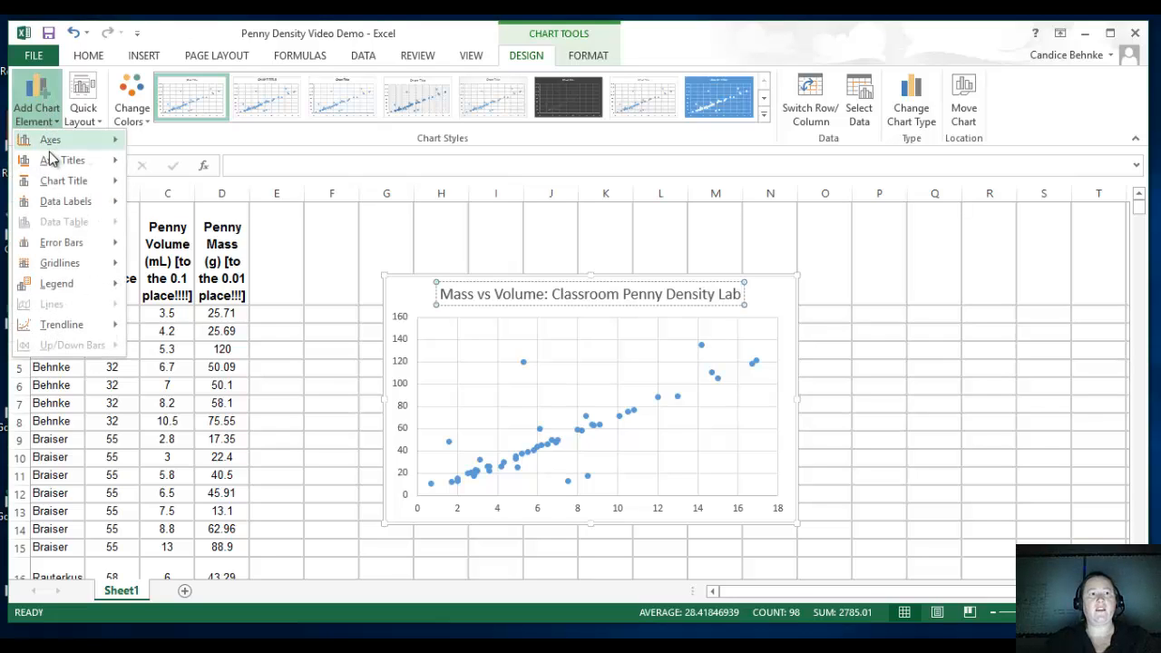
mouse_move(52, 162)
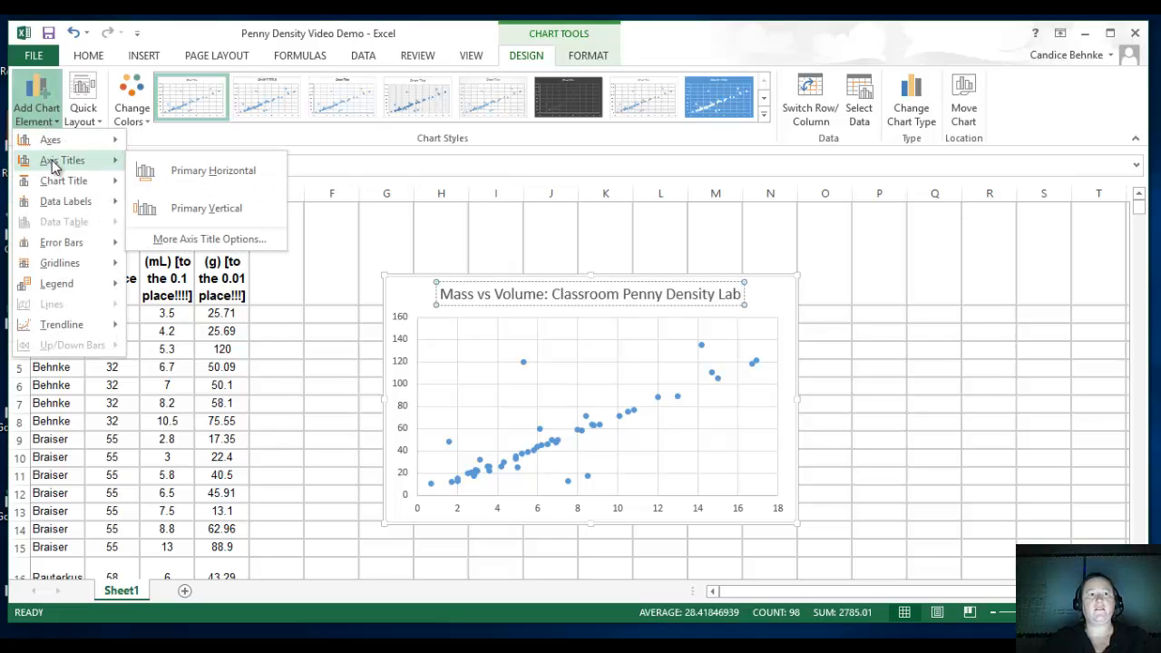
left_click(203, 177)
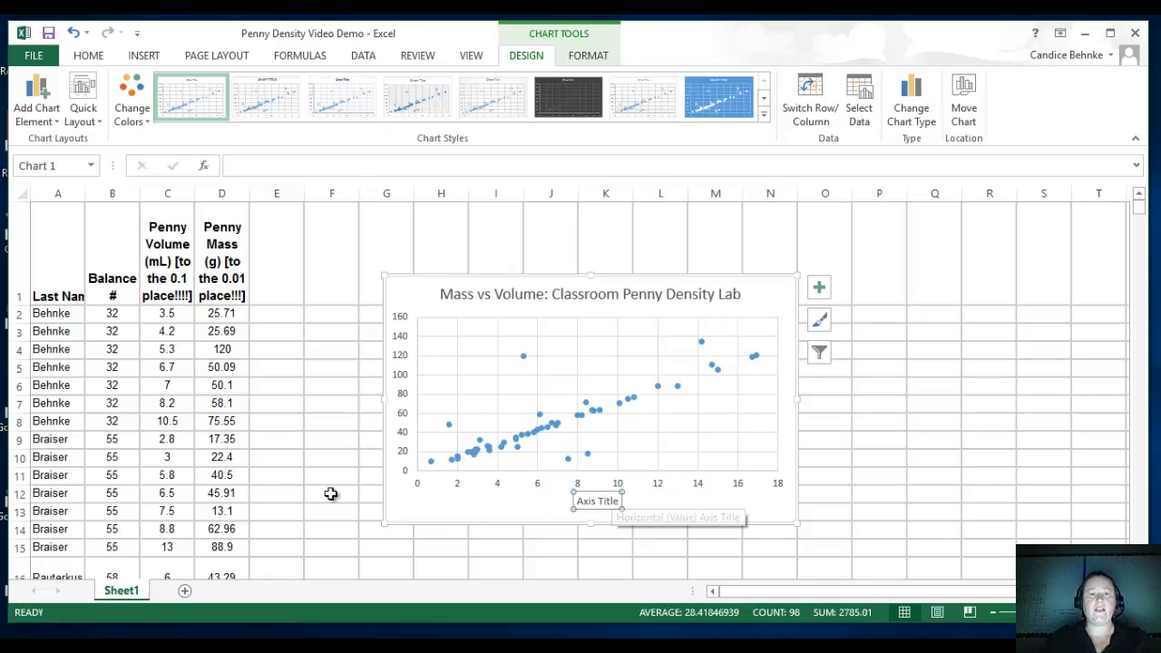
left_click(39, 111)
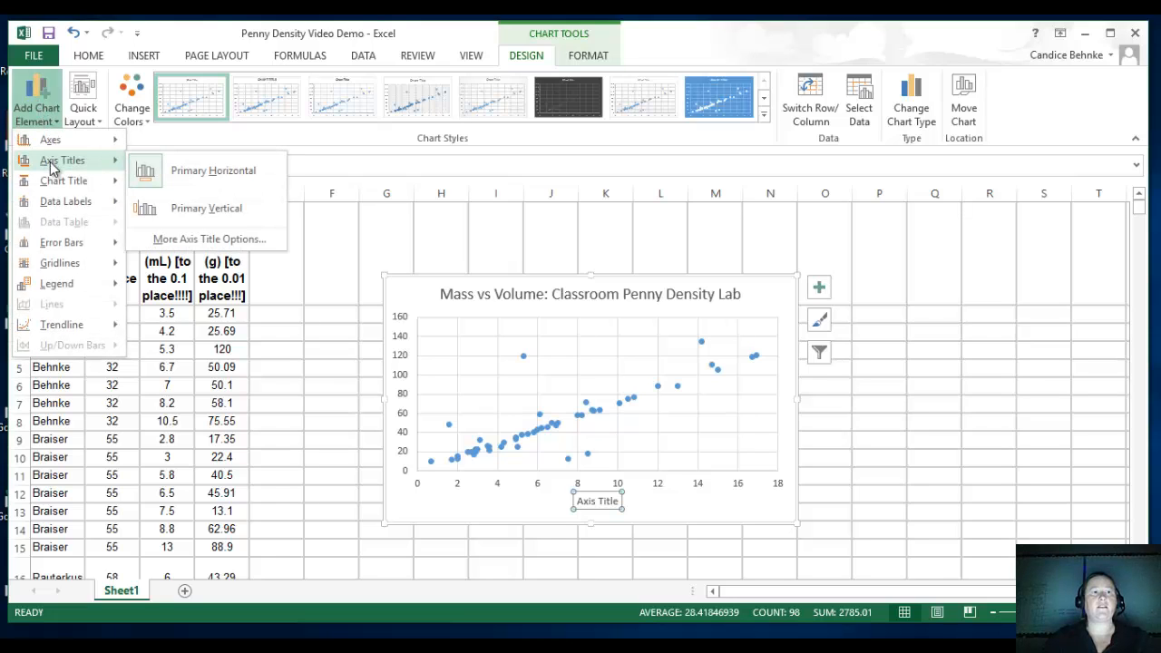
left_click(194, 170)
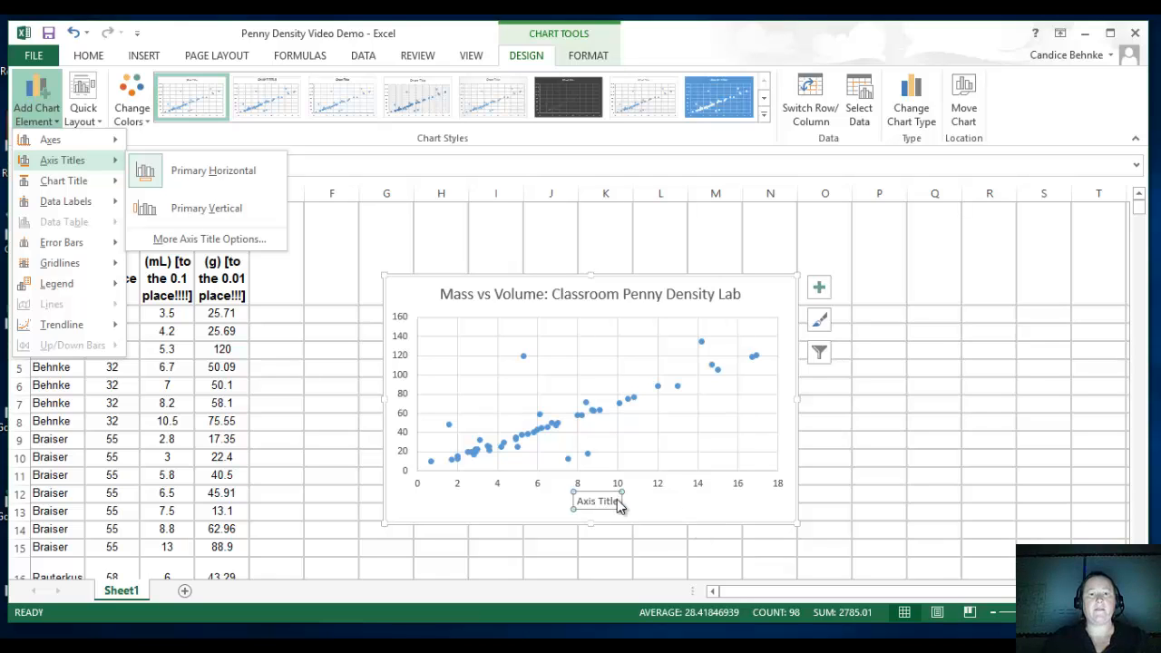
triple_click(590, 501)
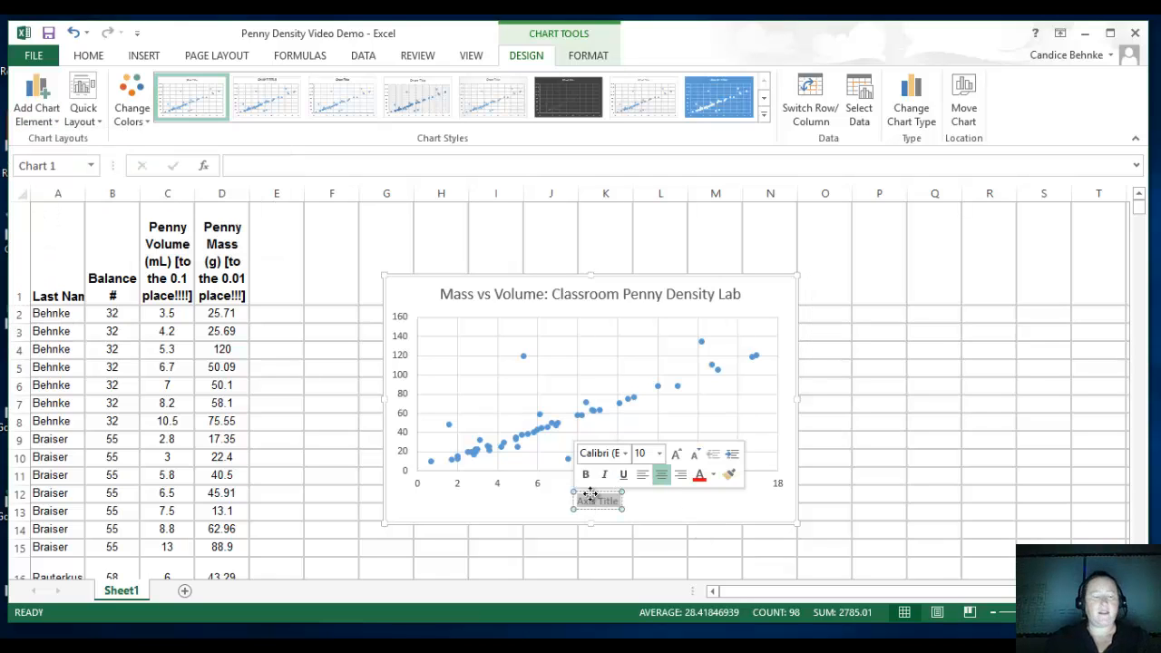
type("Vol")
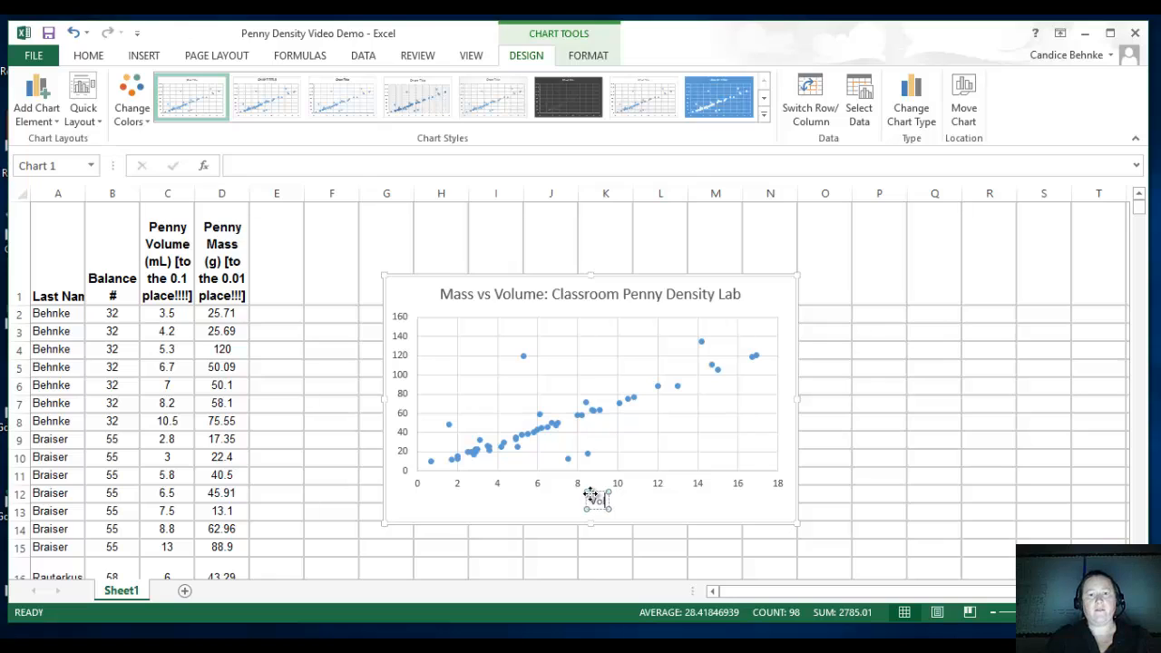
type("ume (")
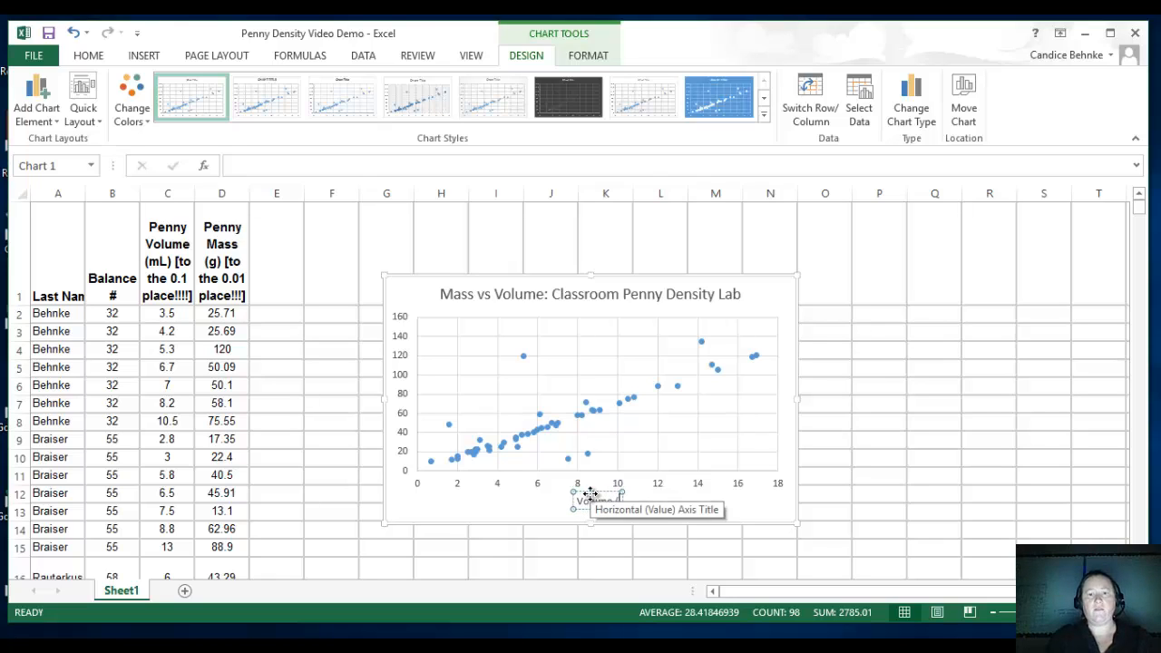
type("mL")
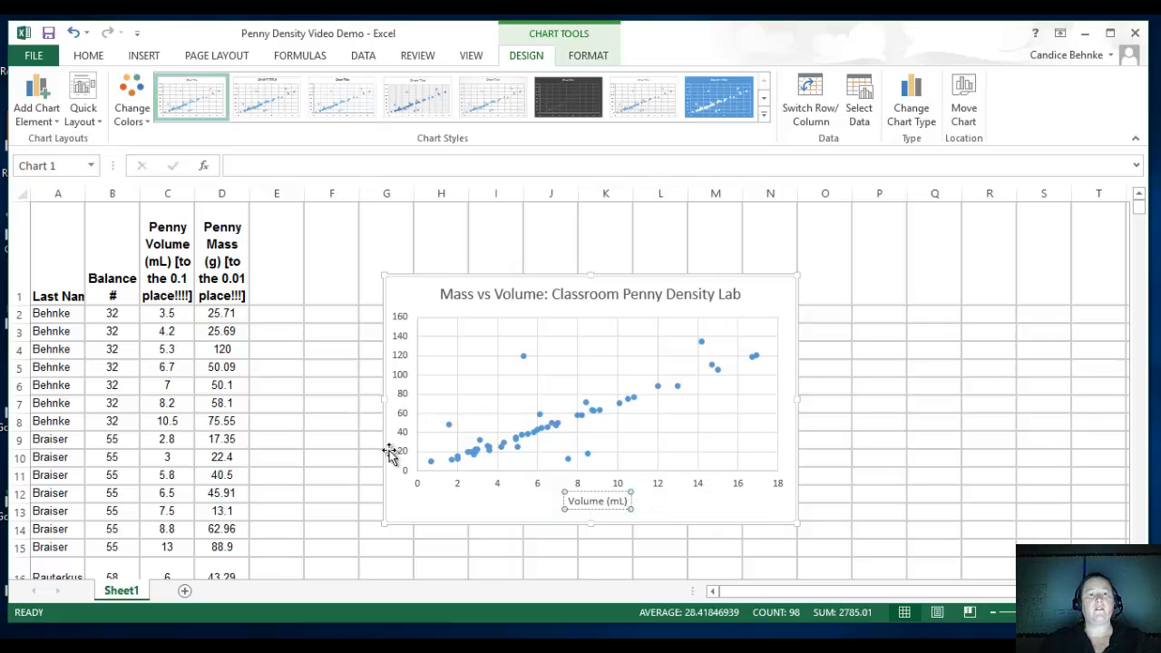
Add a primary vertical axis title to the chart and set its text to "Mass (g)".
left_click(40, 102)
mouse_move(50, 164)
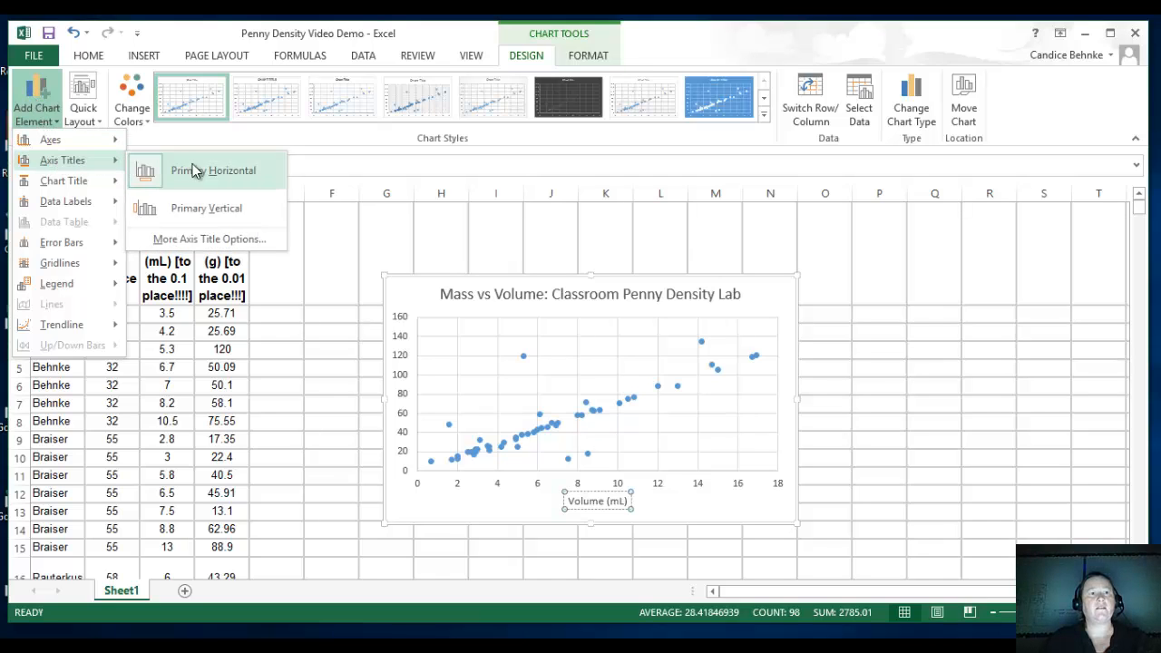
left_click(196, 200)
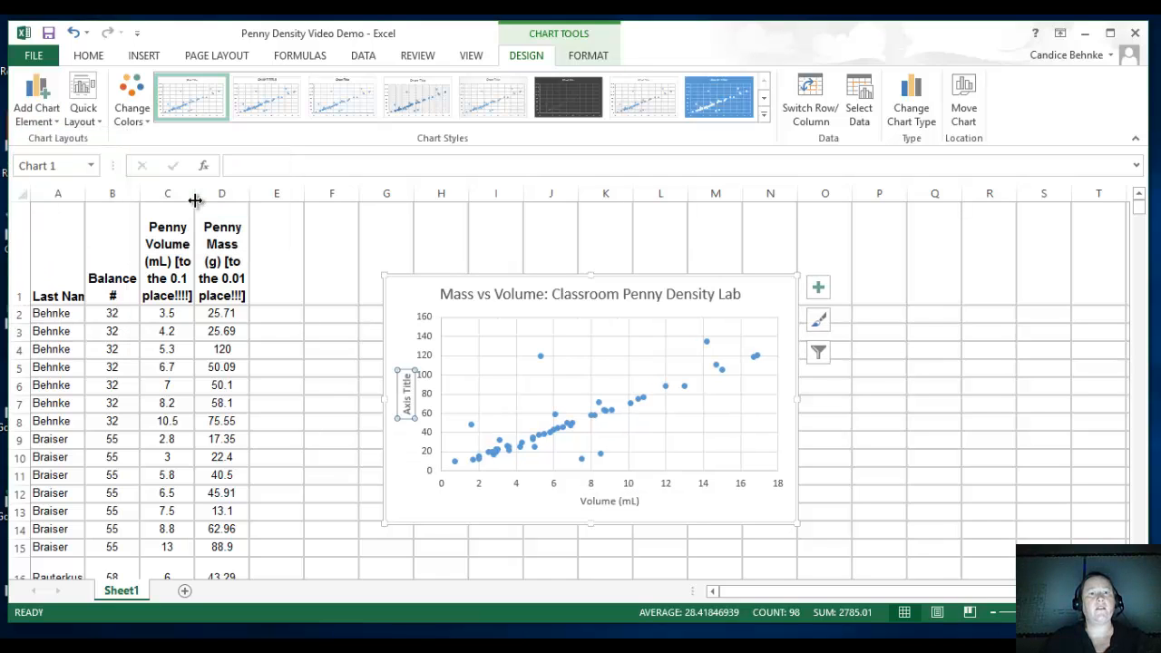
left_click(404, 398)
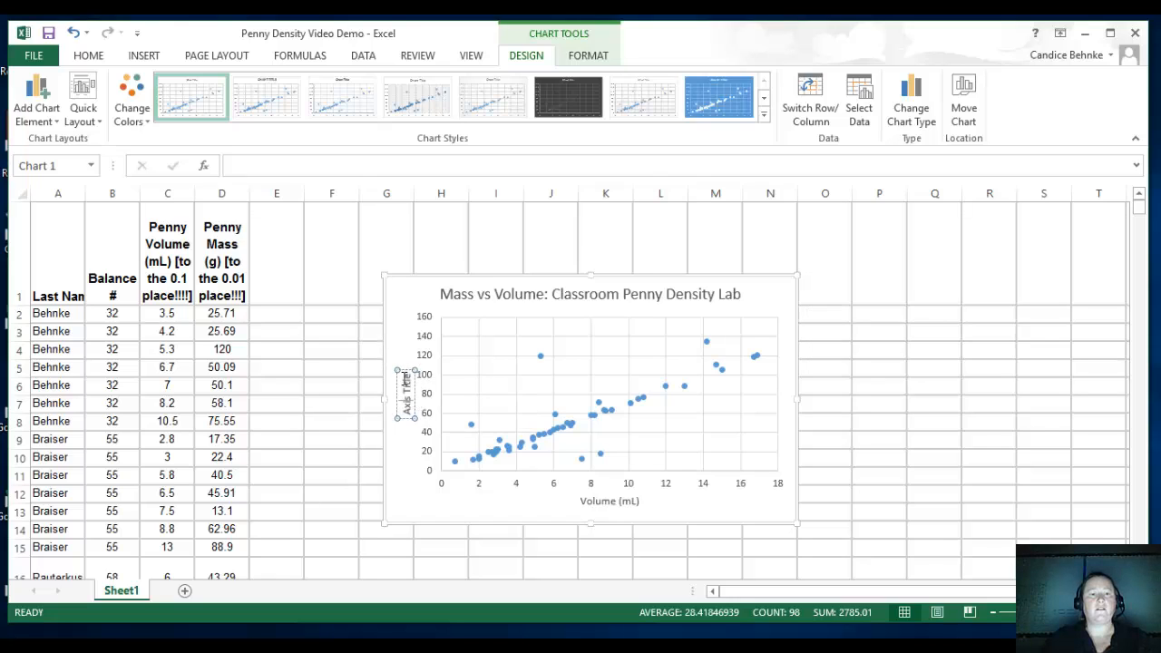
left_click_drag(406, 374, 406, 416)
type("Mas")
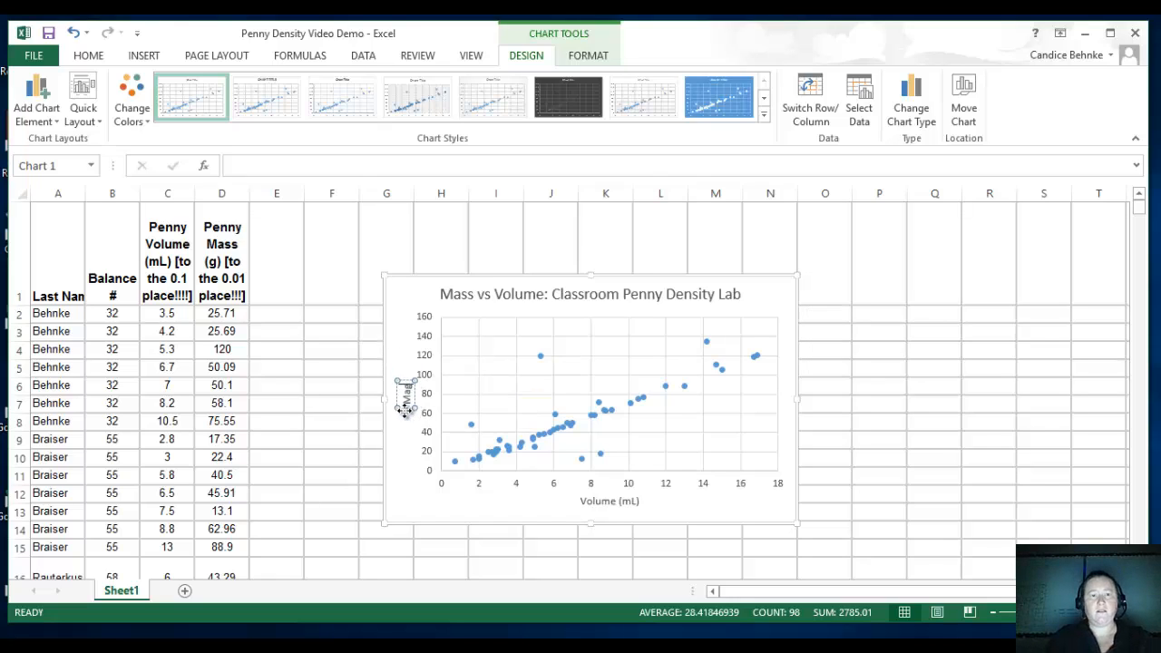
type("s (g)")
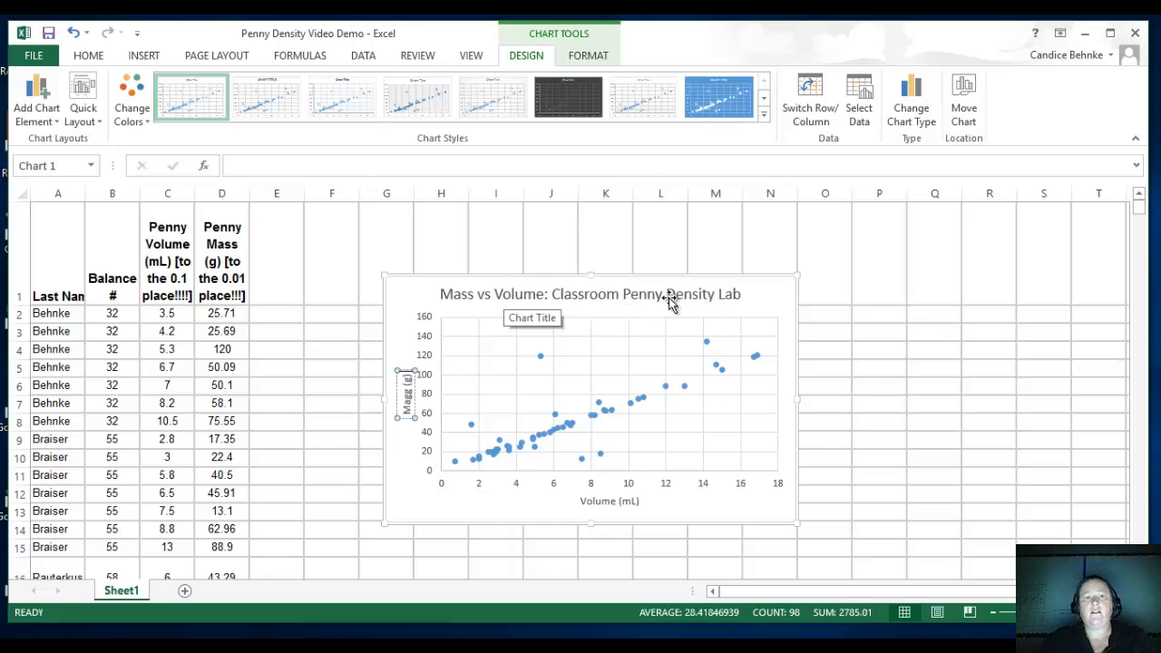
left_click(606, 505)
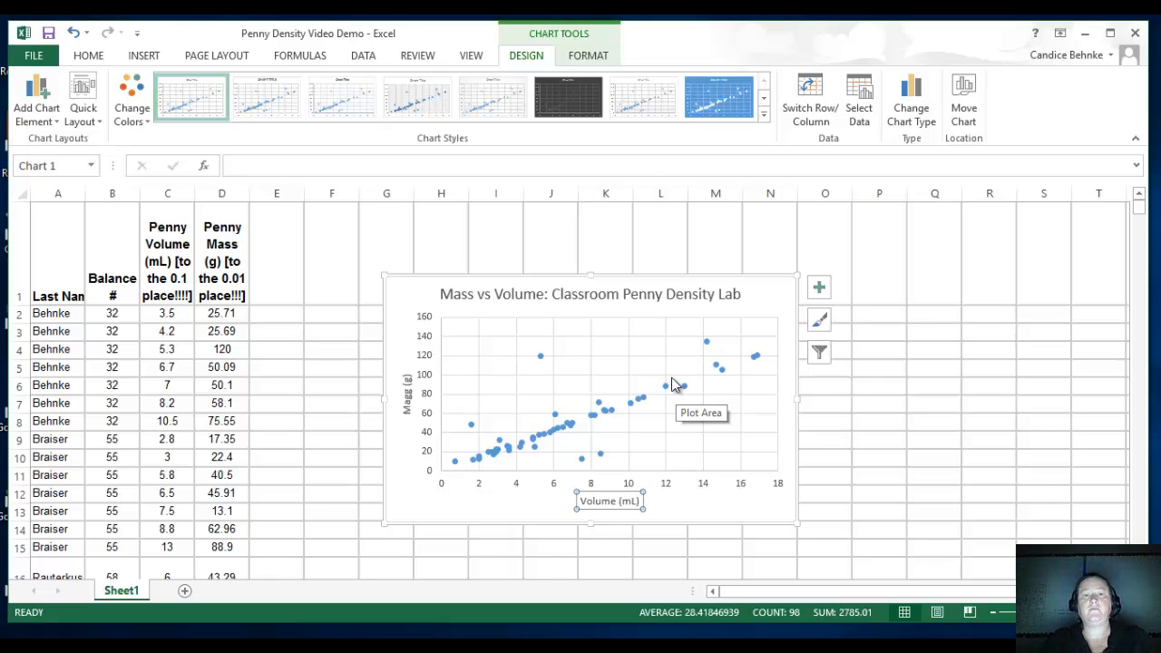
Enlarge the chart from its upper-right and lower-left corners so it spans about columns F to R.
left_click(797, 277)
left_click_drag(796, 277, 980, 207)
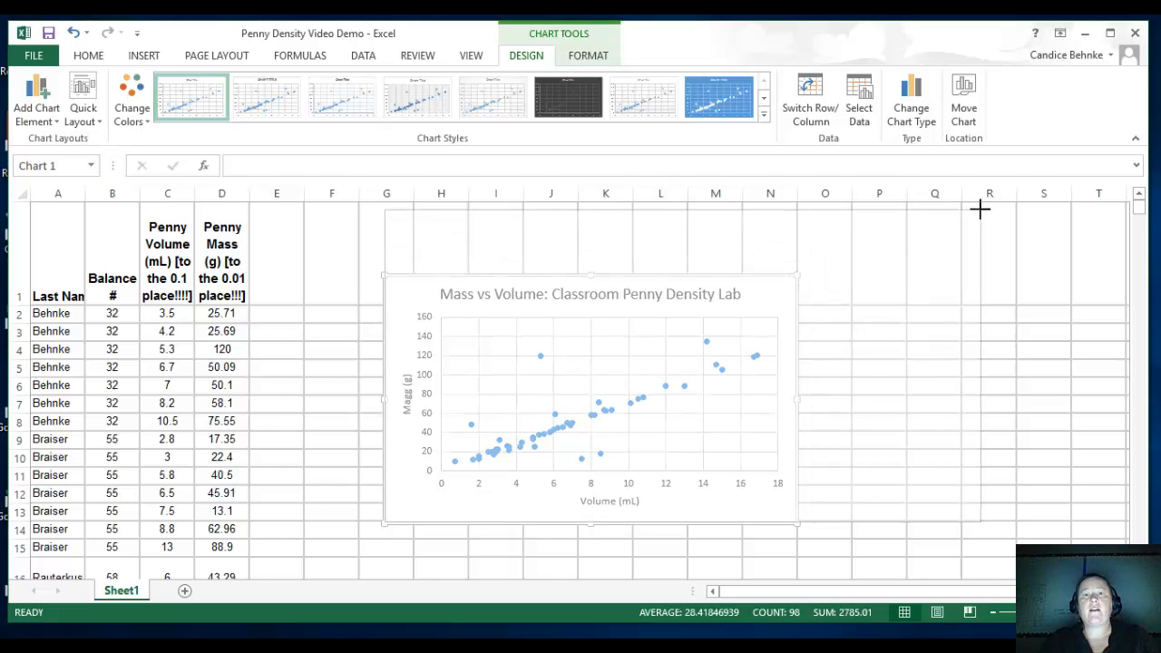
left_click(379, 526)
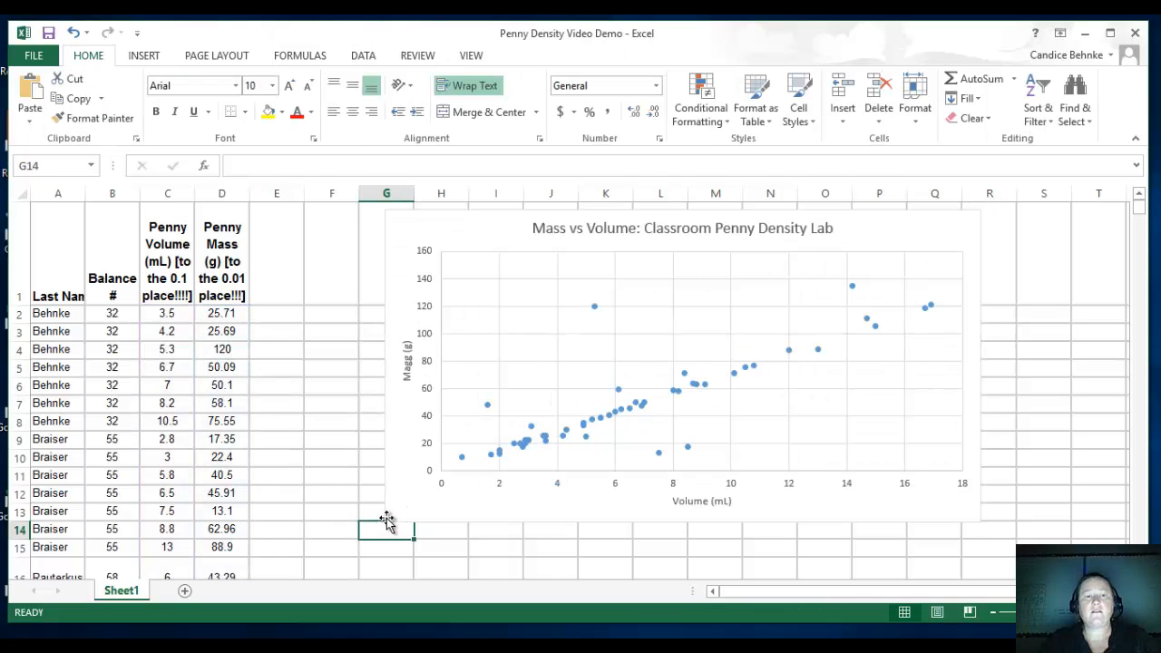
left_click(397, 505)
left_click_drag(383, 522, 333, 563)
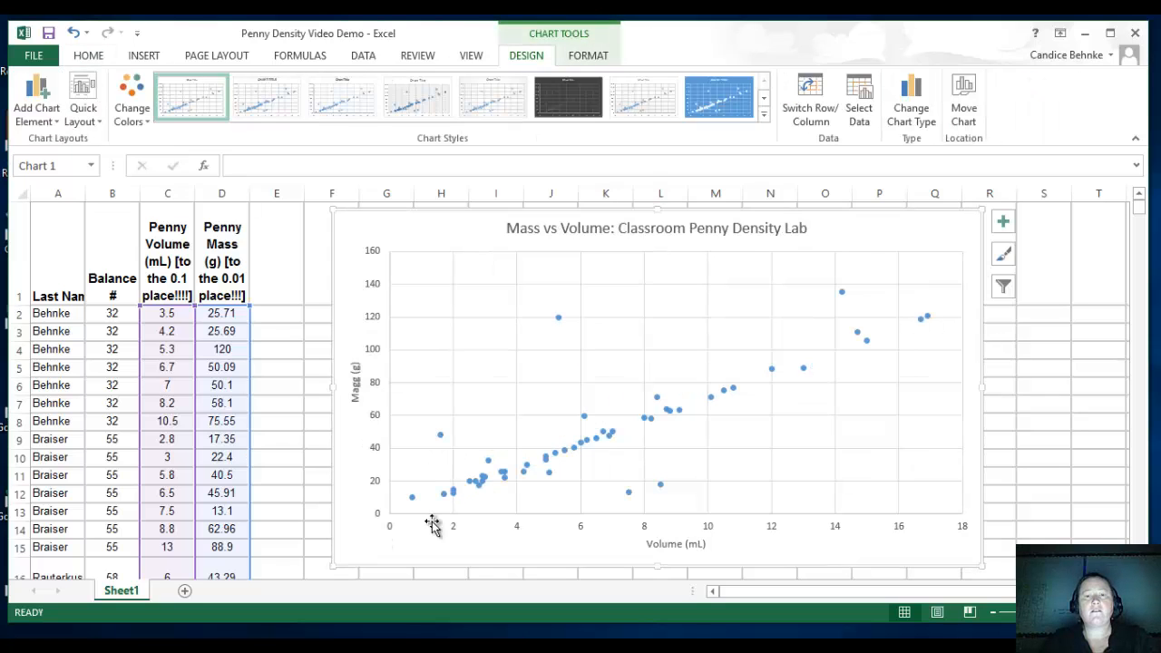
Shift the plot area slightly left within the chart and move the whole chart right, away from the data, to about columns H to T.
left_click(763, 441)
left_click_drag(763, 441, 757, 442)
left_click(865, 222)
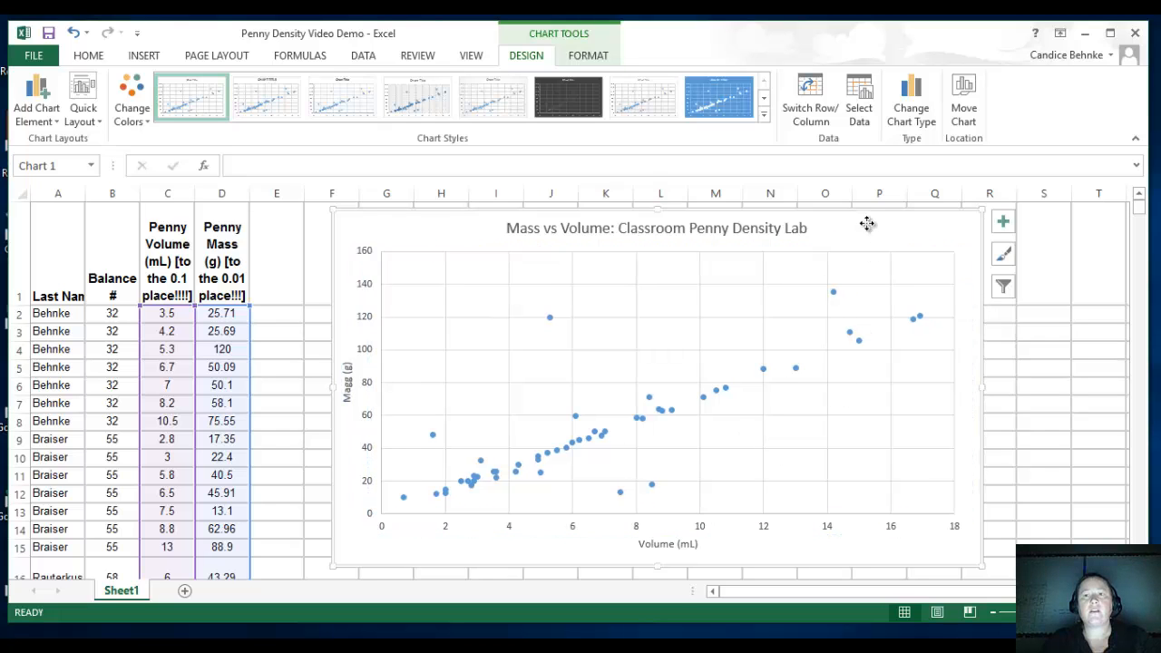
left_click_drag(866, 222, 1006, 227)
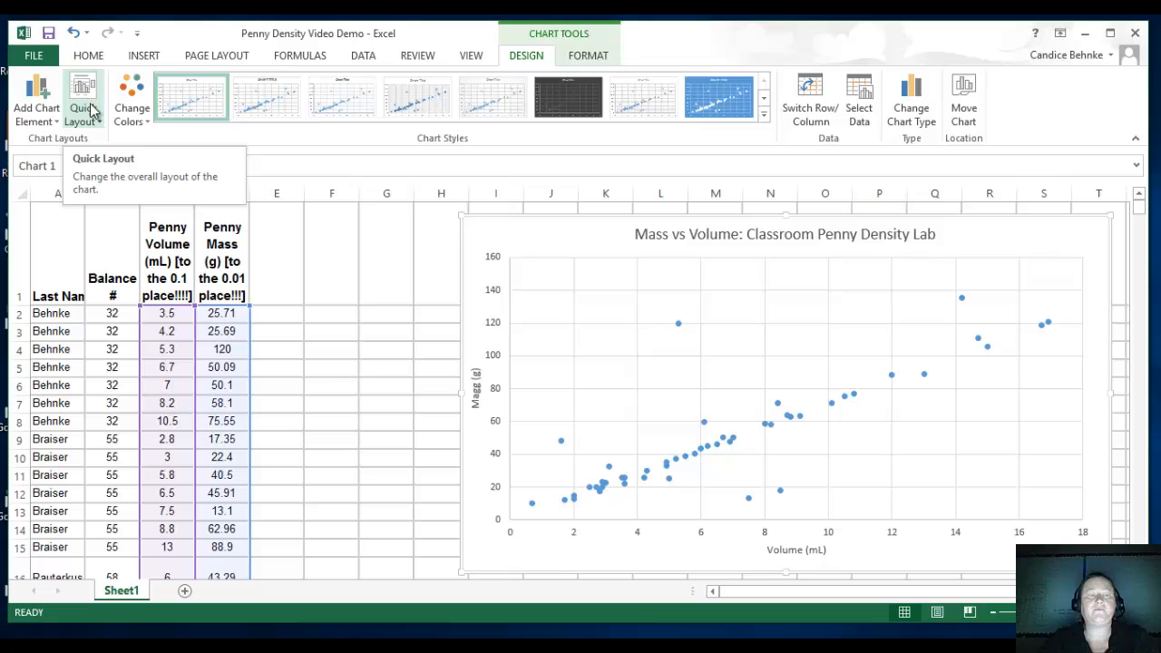
Apply the quick layout that adds a linear trendline with its equation, R² value and a legend to the chart.
left_click(81, 107)
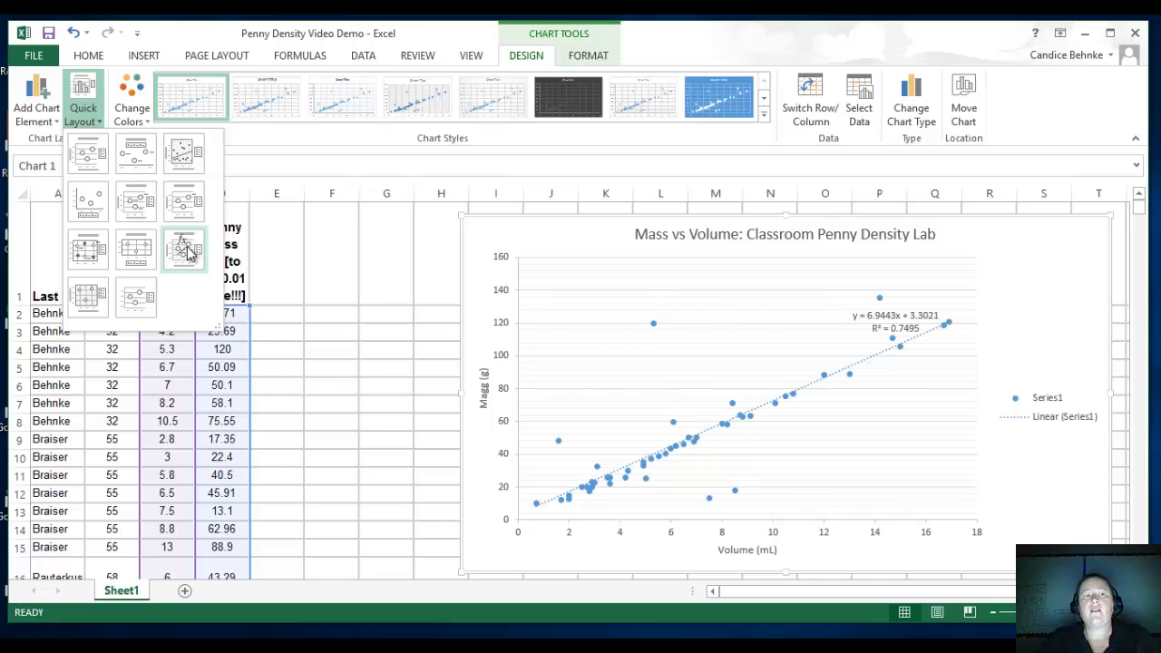
left_click(186, 254)
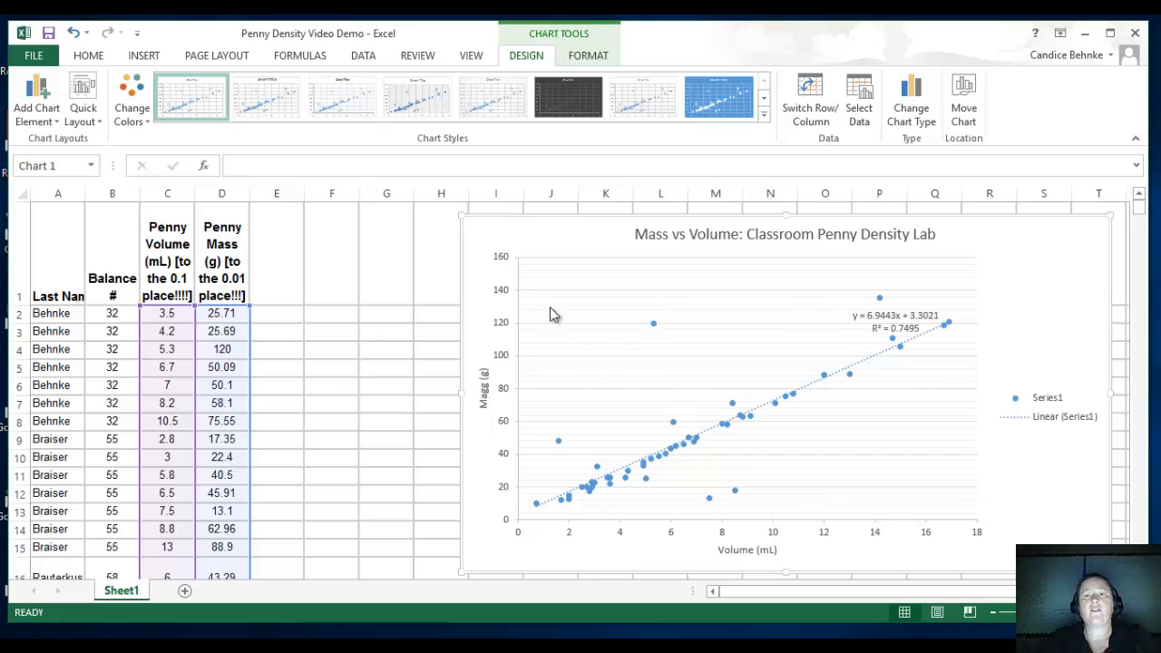
Set the trendline equation label's font size to 12 and move it up and left into the clear area above the data points.
left_click(903, 320)
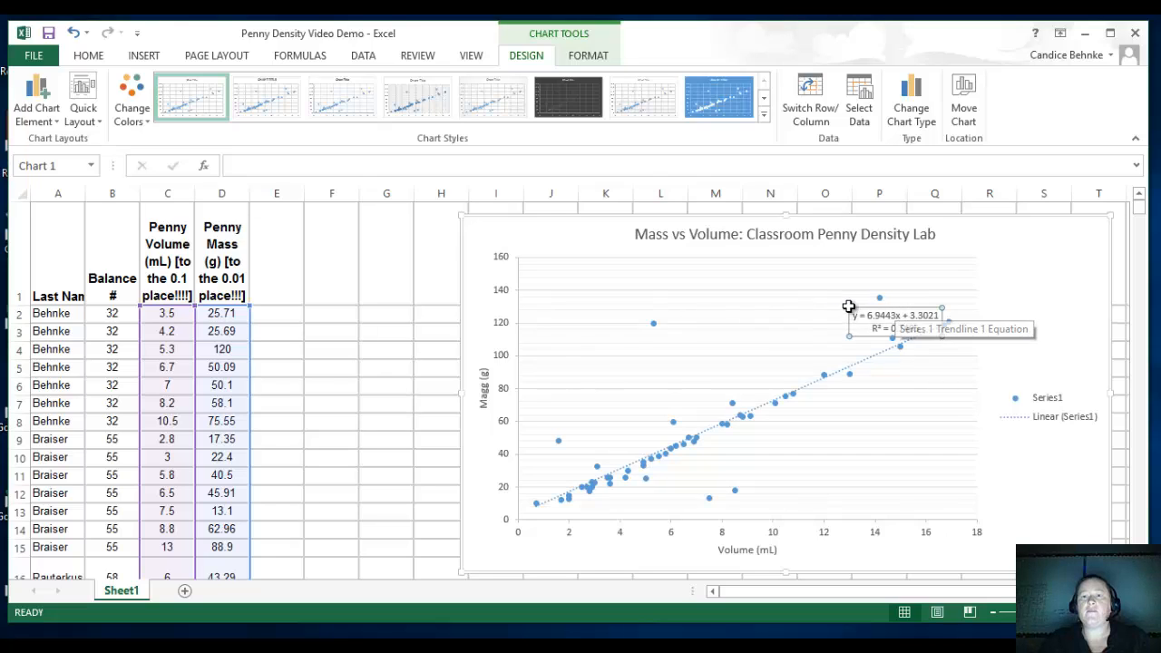
left_click(861, 316)
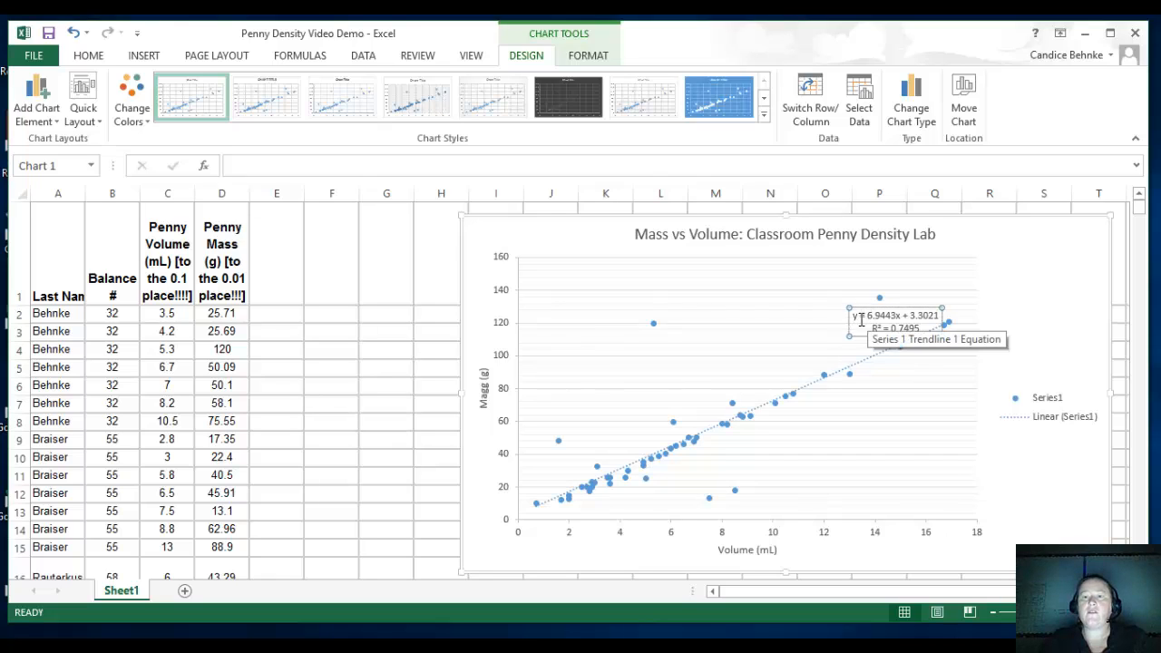
left_click(821, 355)
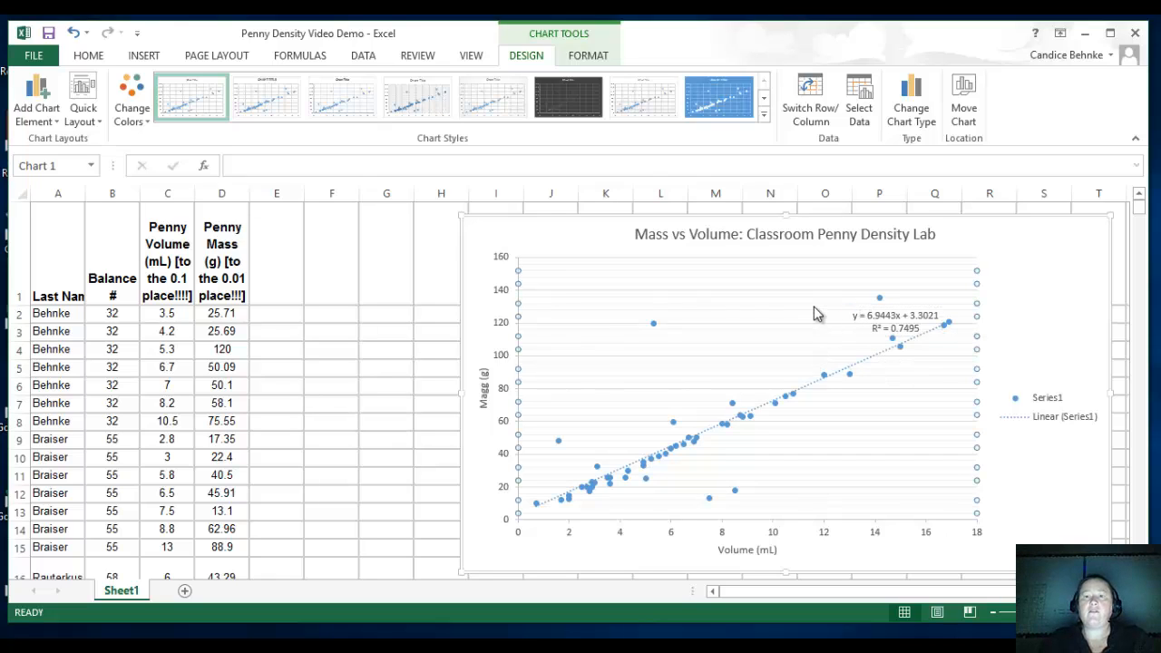
left_click(882, 316)
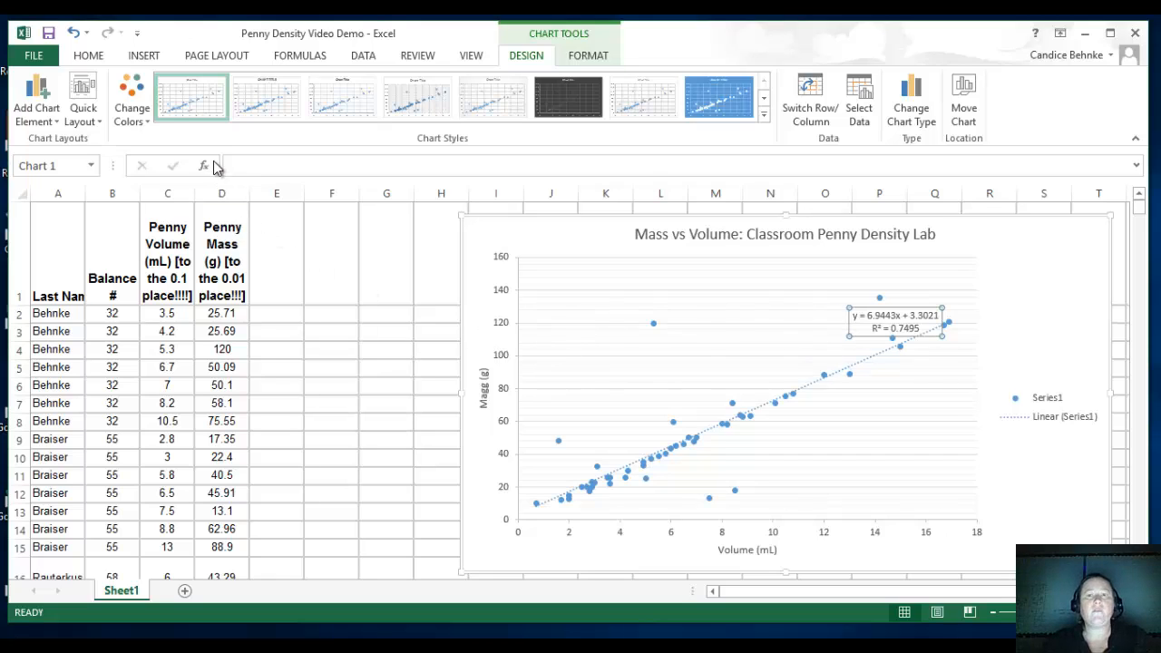
left_click(88, 57)
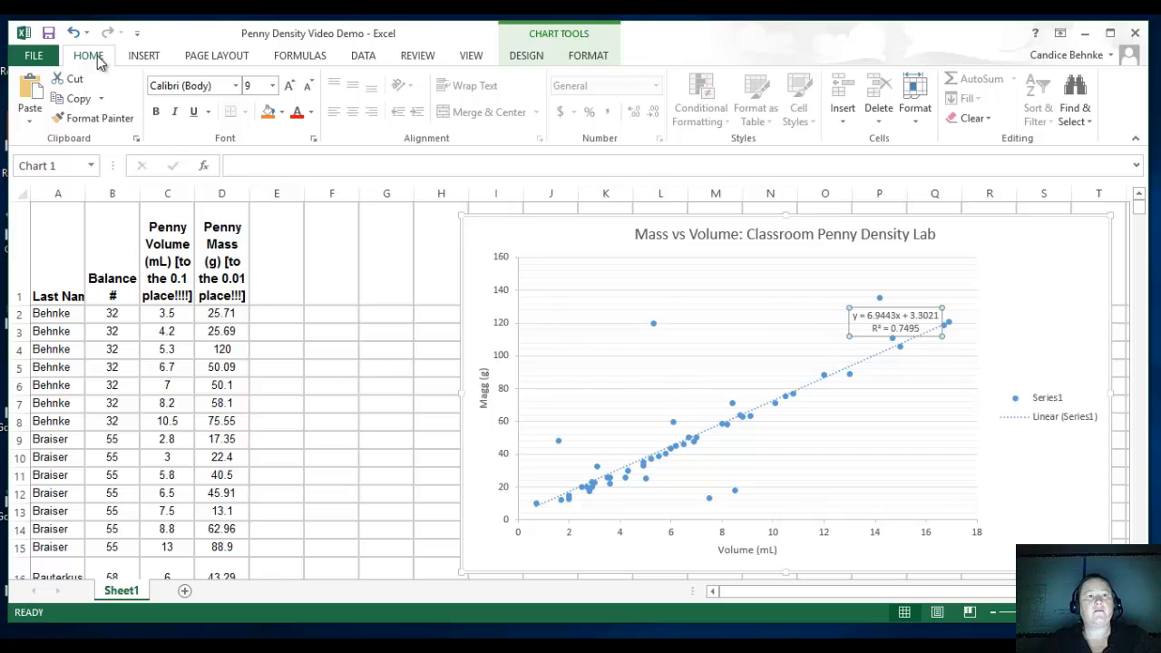
left_click(272, 86)
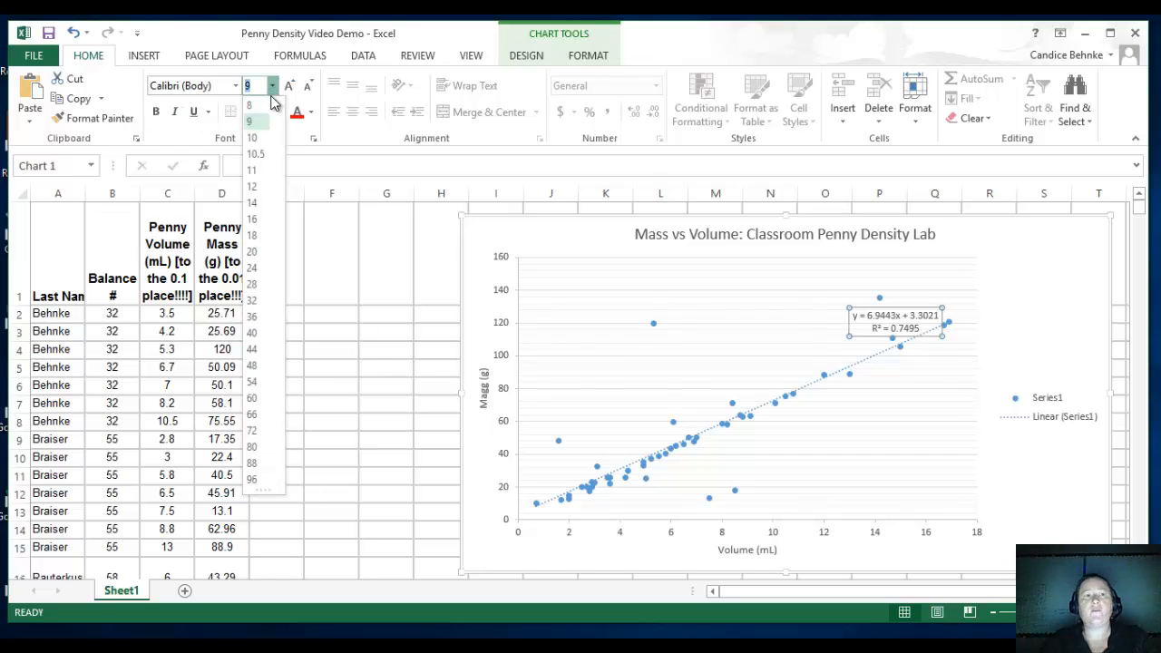
left_click(254, 186)
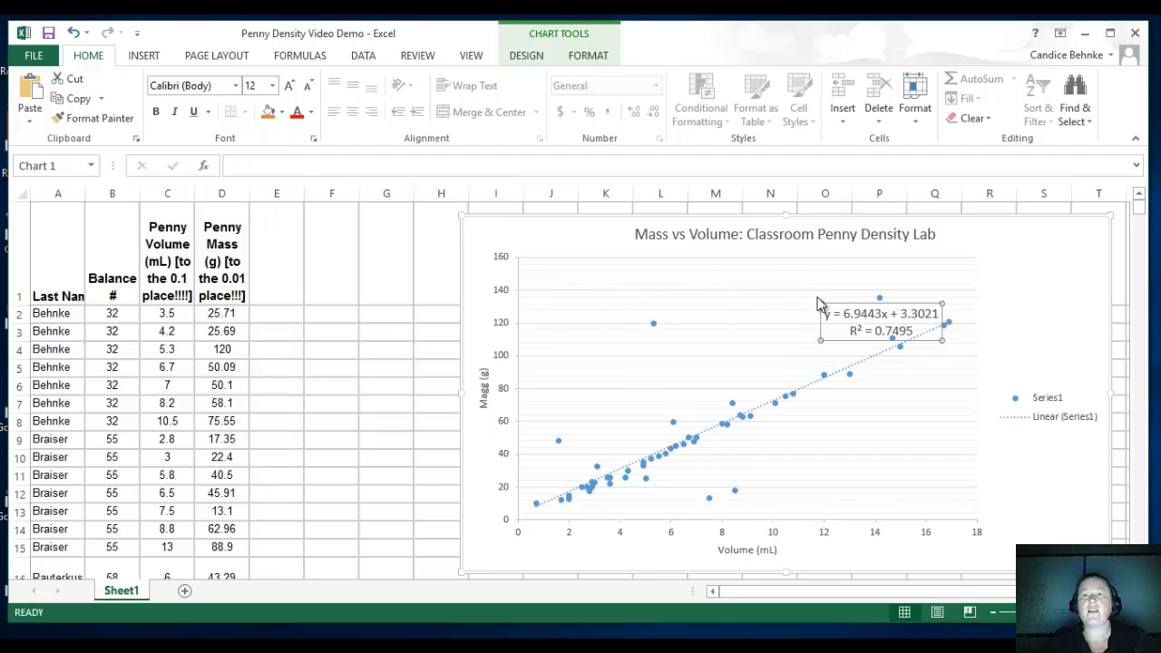
left_click_drag(838, 306, 731, 271)
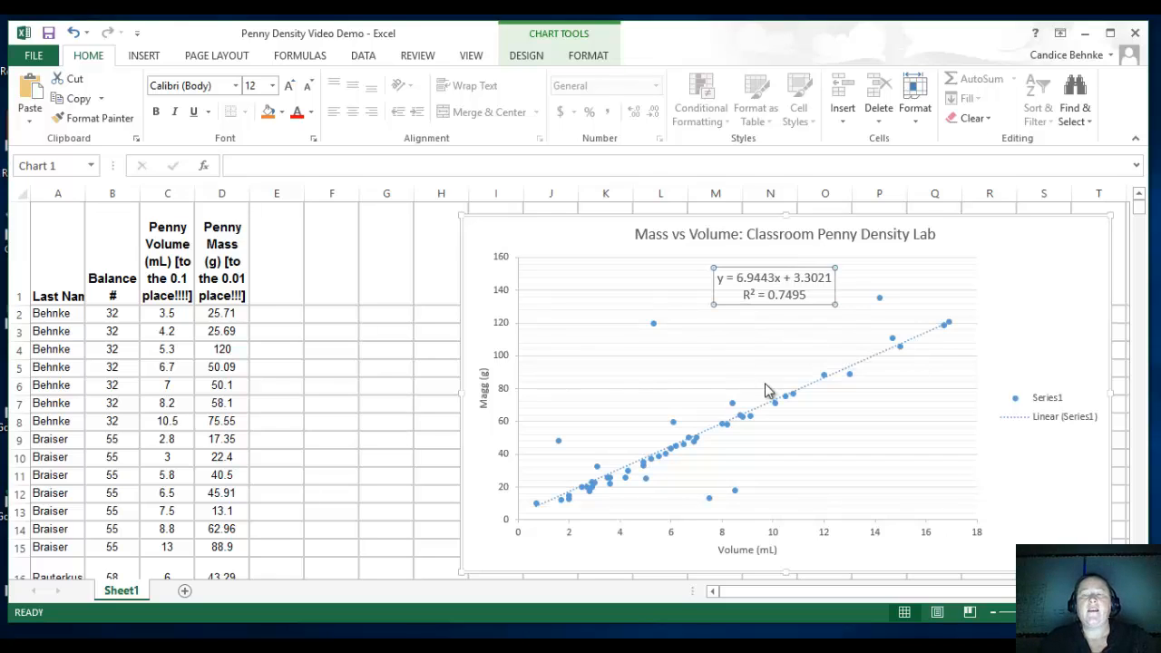
Delete the legend with the Series1 and Linear (Series1) entries from the chart.
left_click(1053, 399)
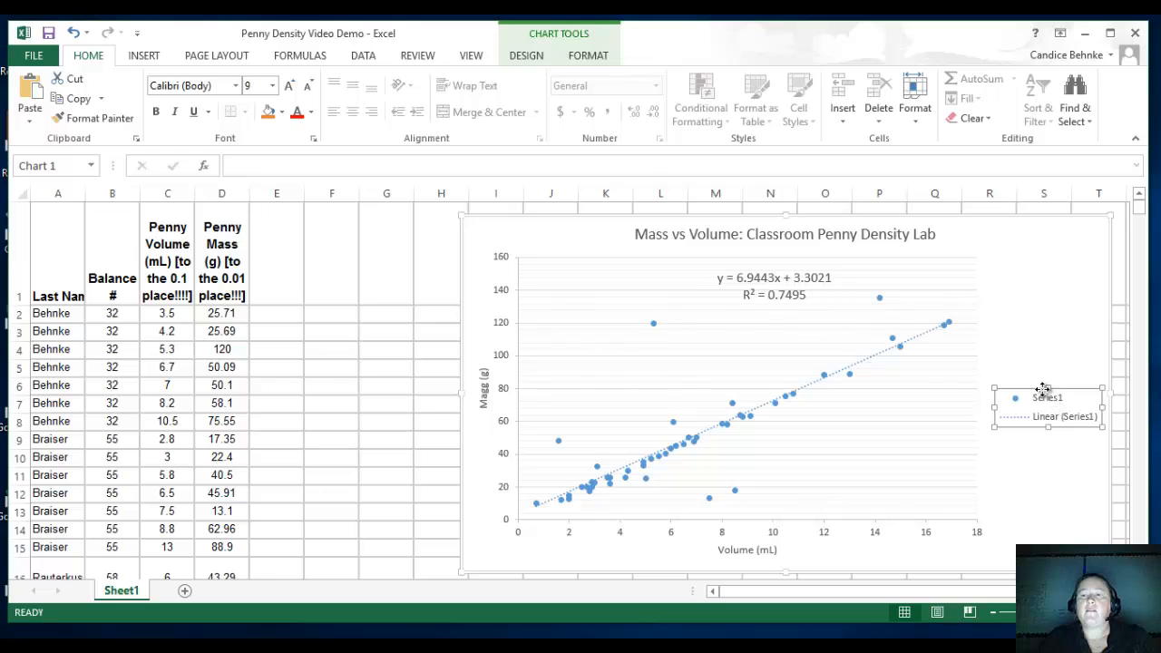
key("Delete")
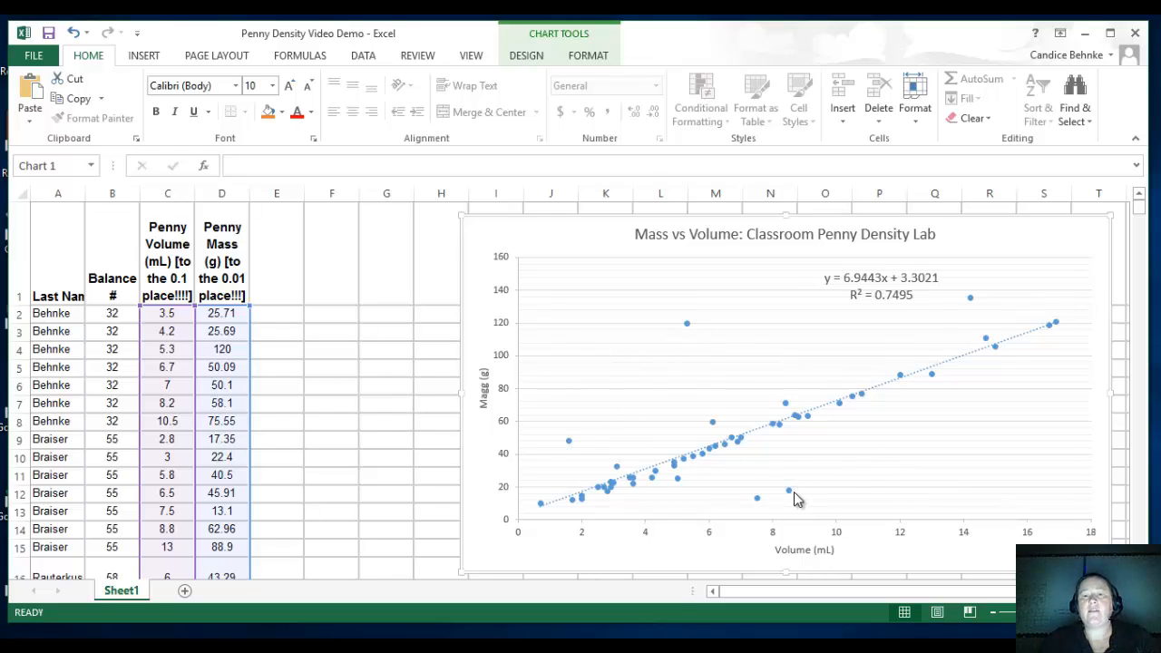
mouse_move(790, 494)
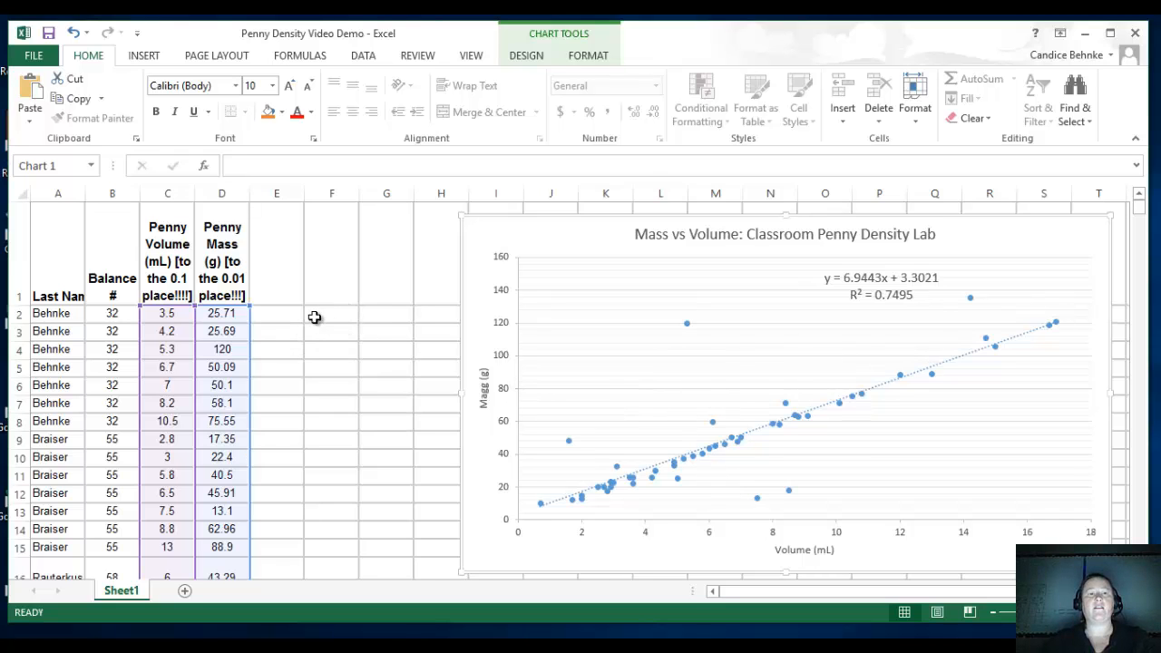
Freeze the worksheet's top row so the column headers stay in view while scrolling through the penny data.
left_click(186, 276)
scroll(208, 290, "down", 1)
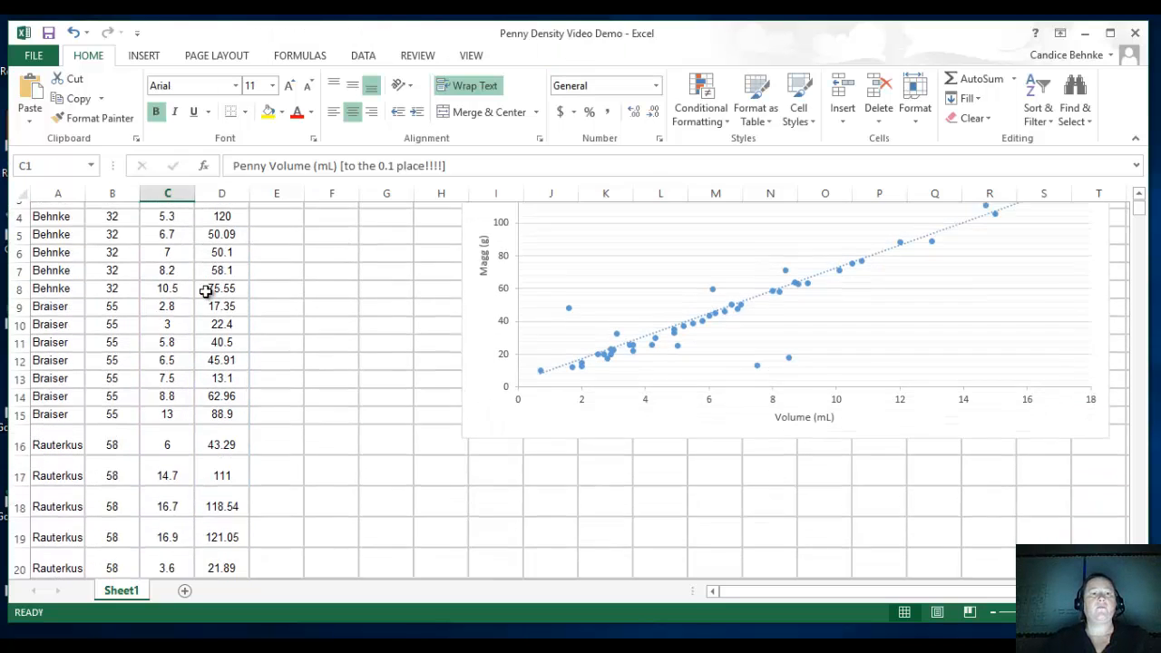
scroll(208, 290, "up", 1)
scroll(252, 306, "down", 3)
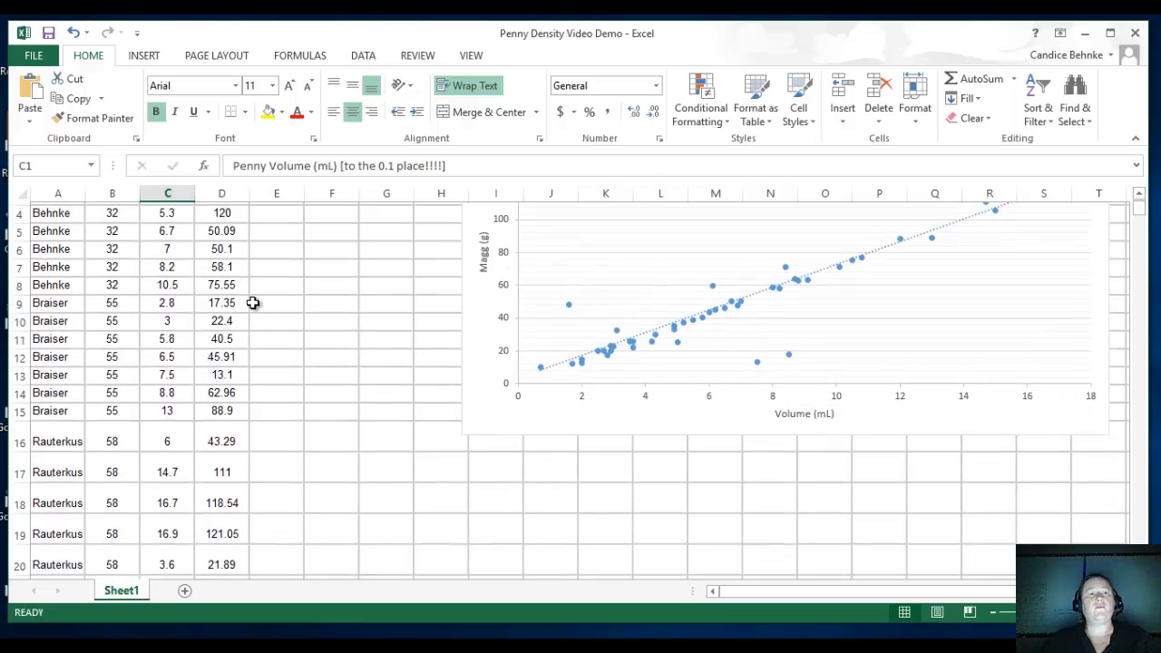
scroll(254, 307, "down", 7)
scroll(254, 306, "up", 10)
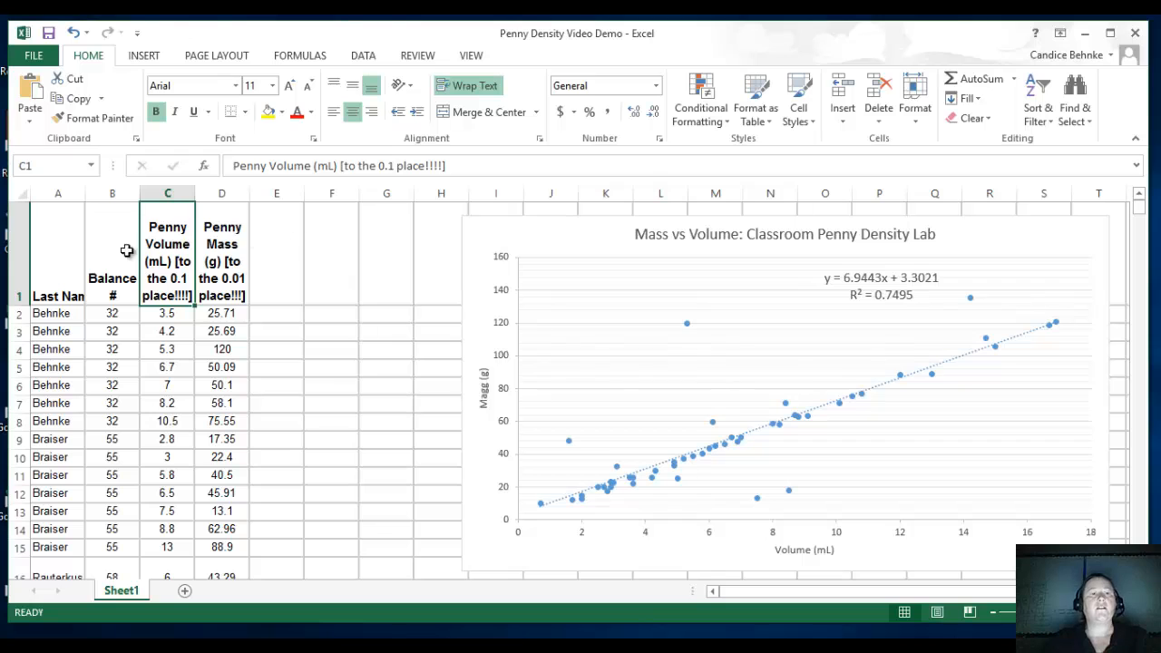
scroll(193, 272, "down", 2)
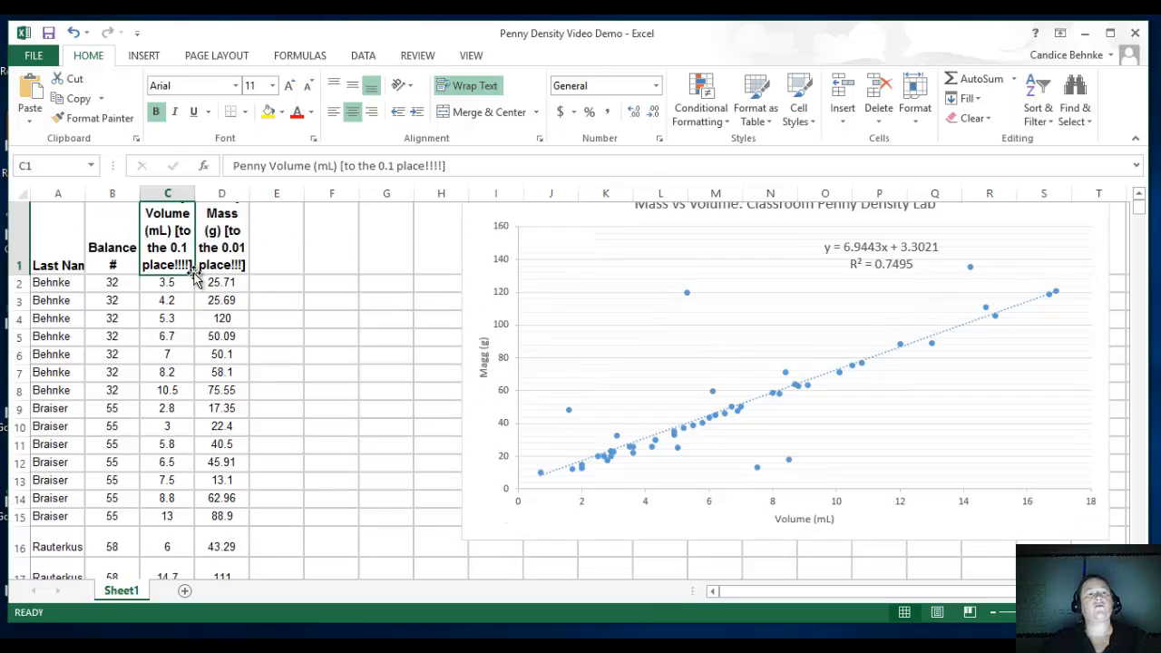
scroll(193, 271, "up", 2)
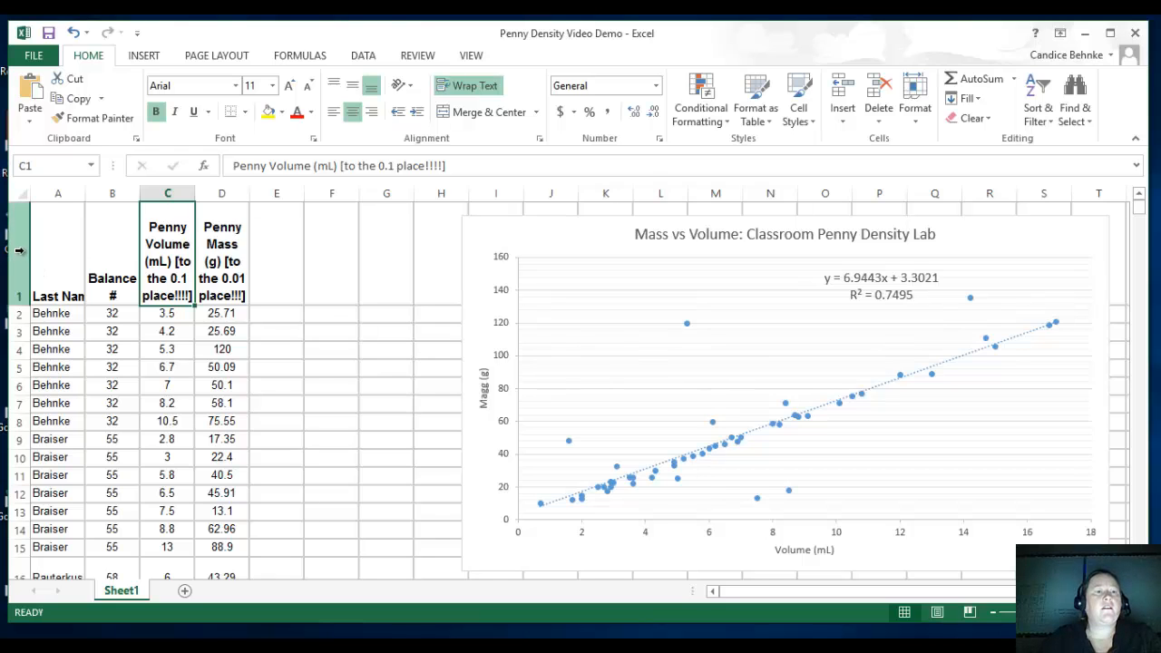
left_click(481, 57)
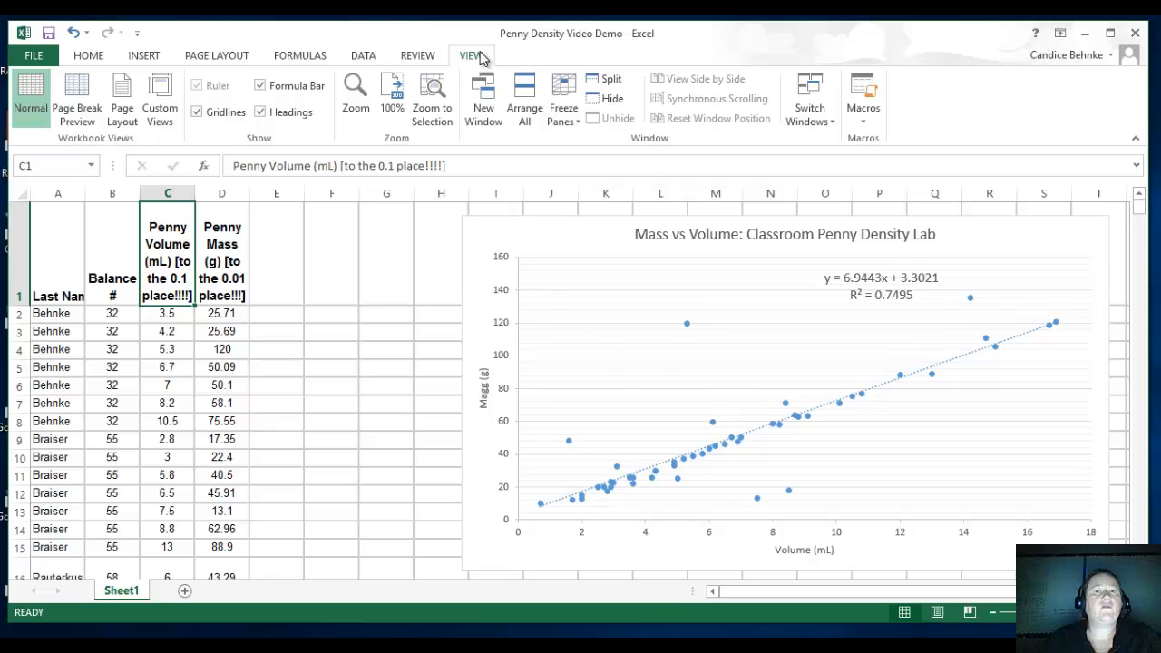
left_click(563, 108)
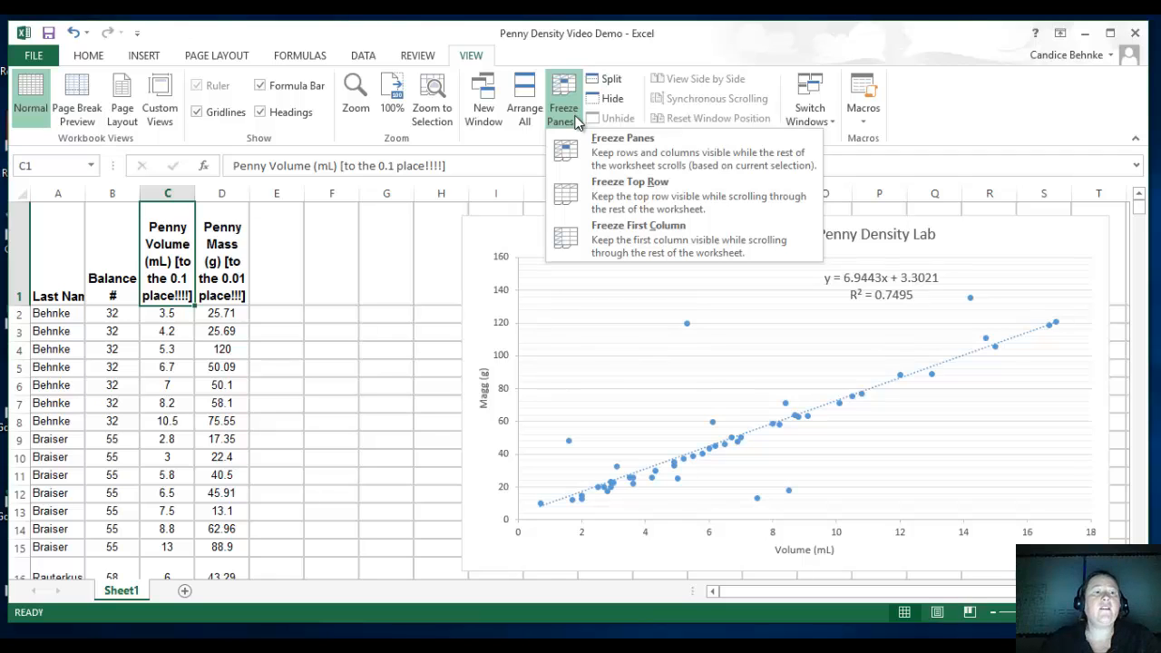
left_click(638, 197)
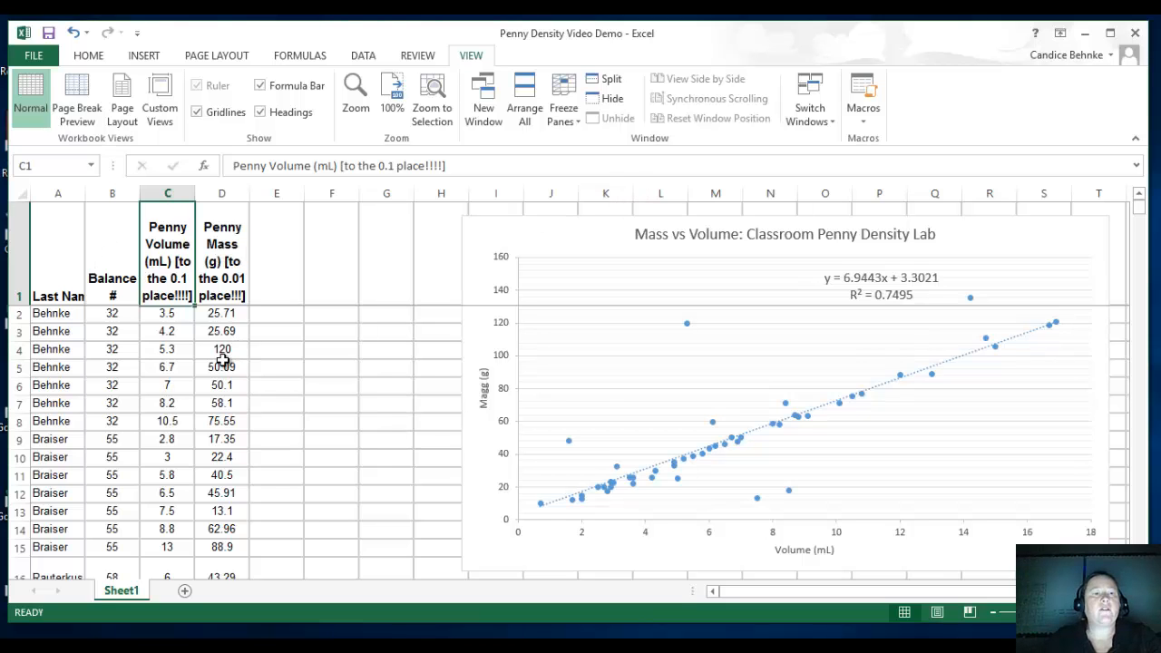
scroll(222, 360, "down", 5)
scroll(222, 361, "up", 5)
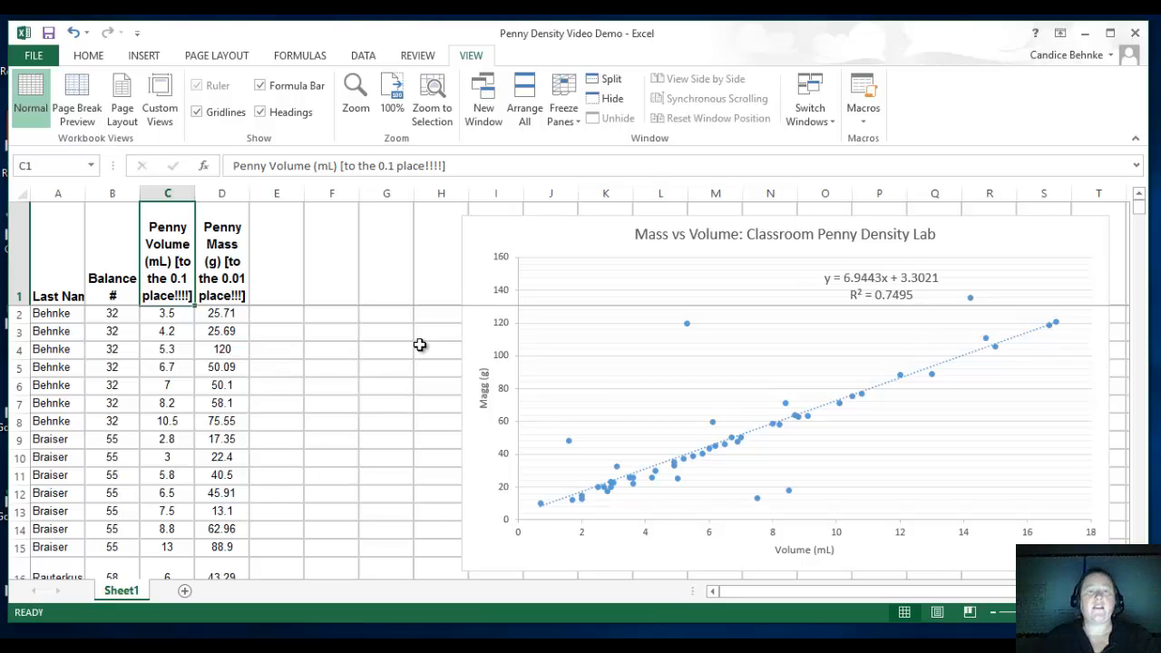
scroll(364, 348, "down", 1)
scroll(365, 349, "up", 1)
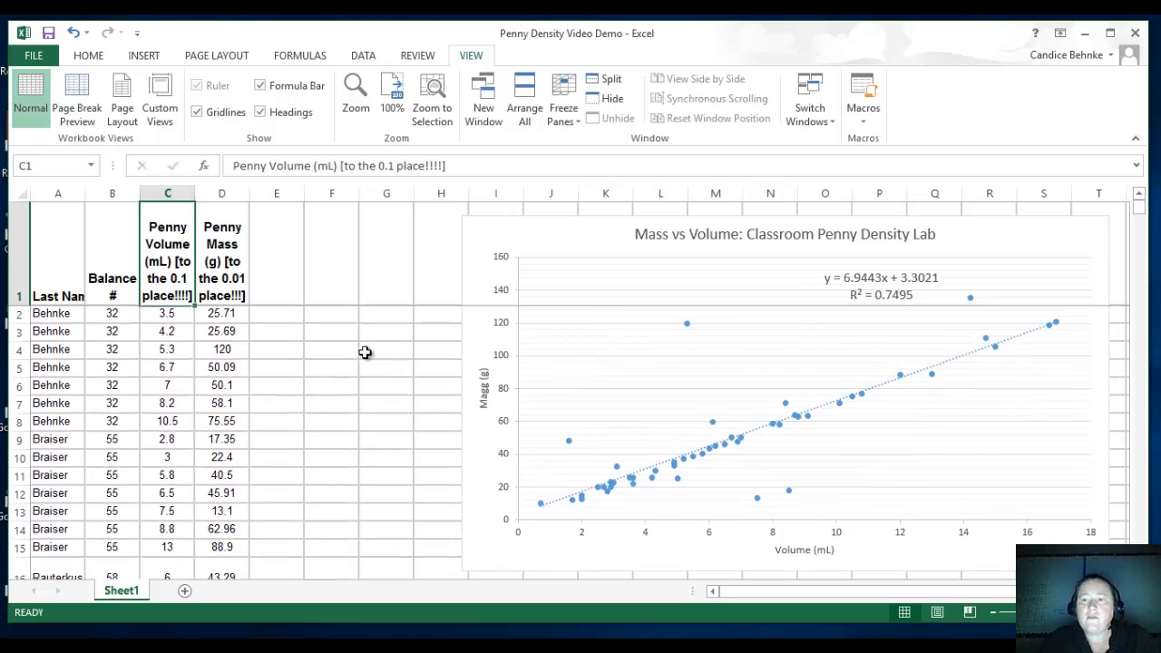
Nudge the chart slightly up and left, and sort the whole data table by the Penny Volume column from smallest to largest.
mouse_move(474, 234)
left_mouse_down()
mouse_move(472, 255)
mouse_move(472, 236)
mouse_move(439, 251)
mouse_move(444, 264)
mouse_move(457, 230)
left_mouse_up()
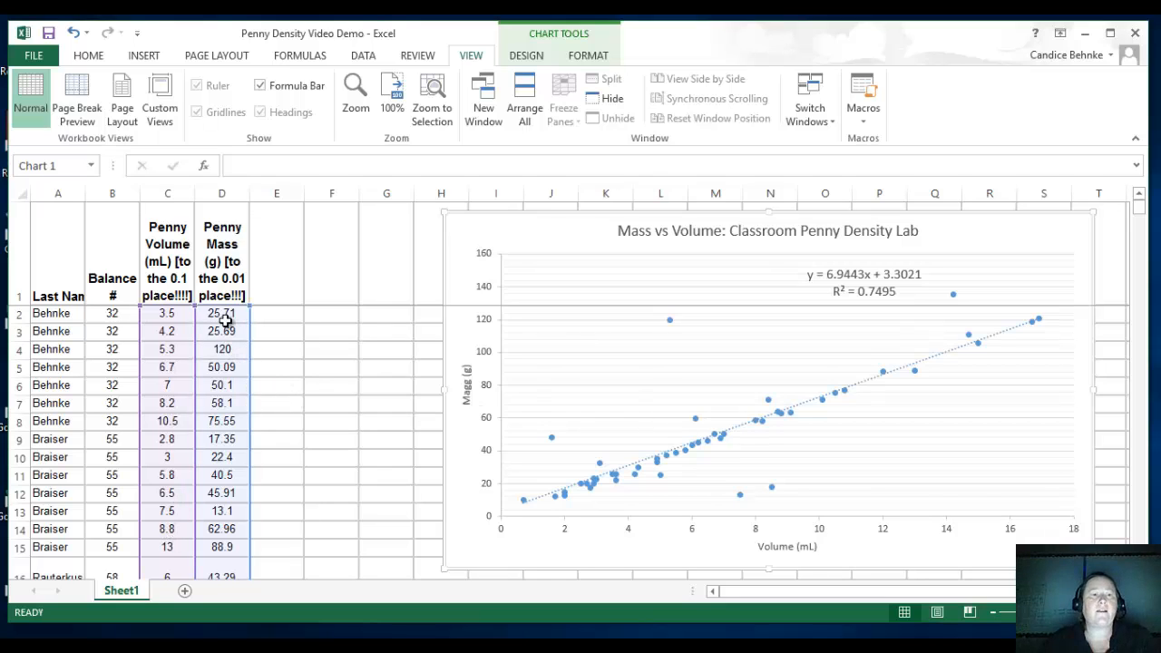
left_click(222, 273)
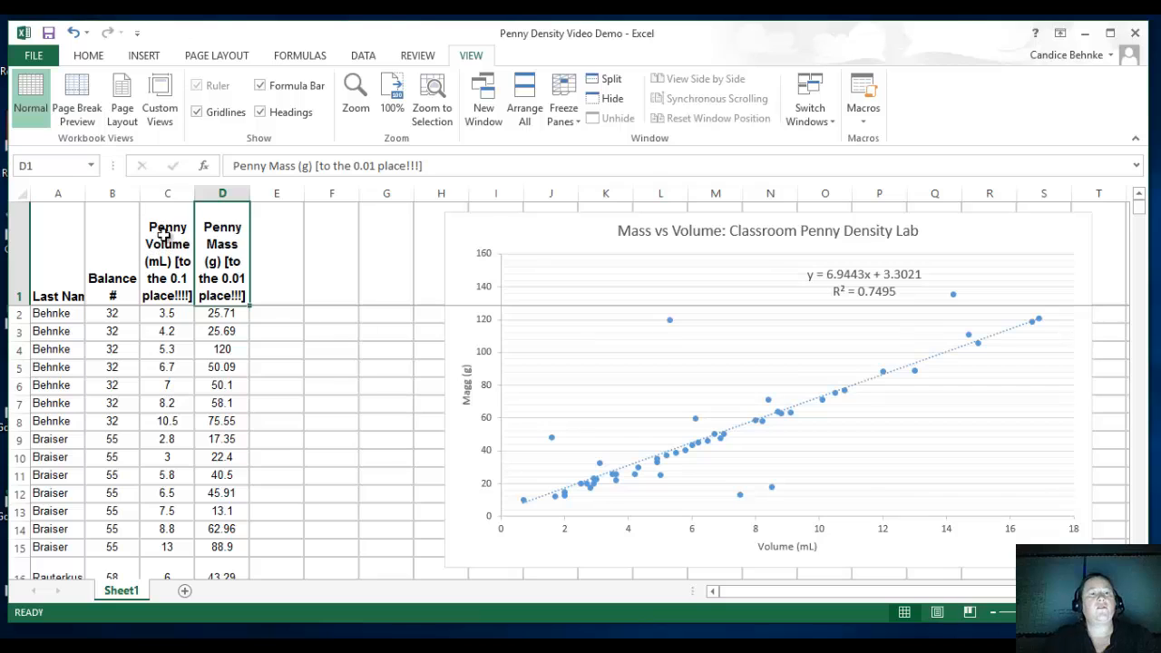
left_click(158, 194)
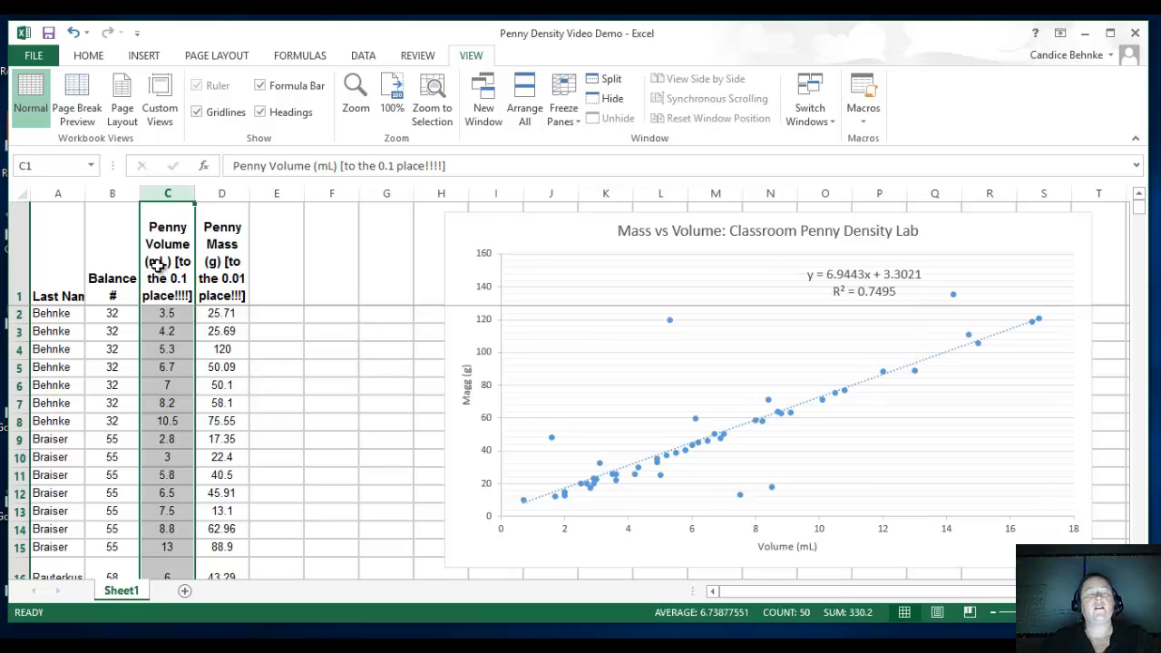
left_click(364, 56)
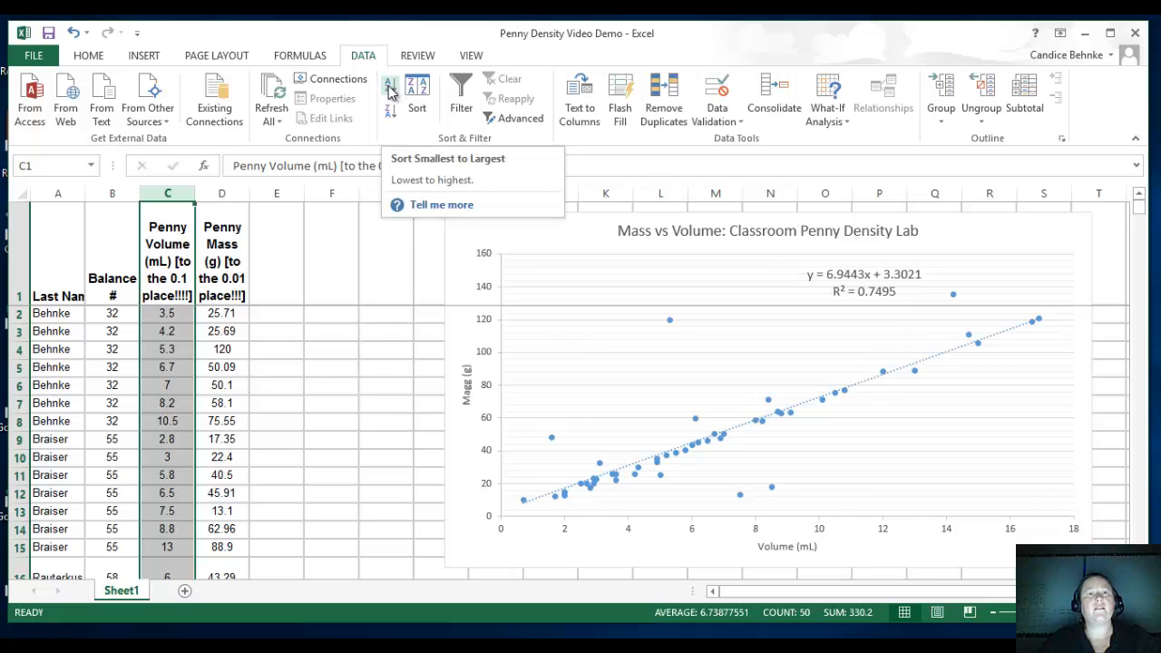
left_click(390, 91)
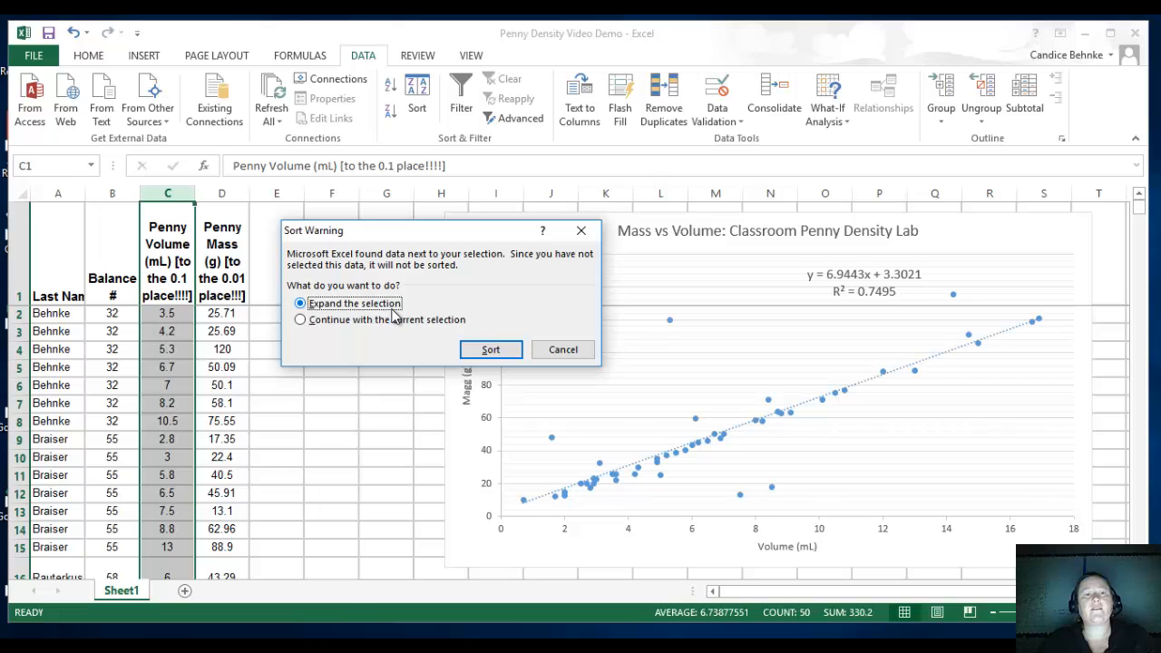
left_click(491, 350)
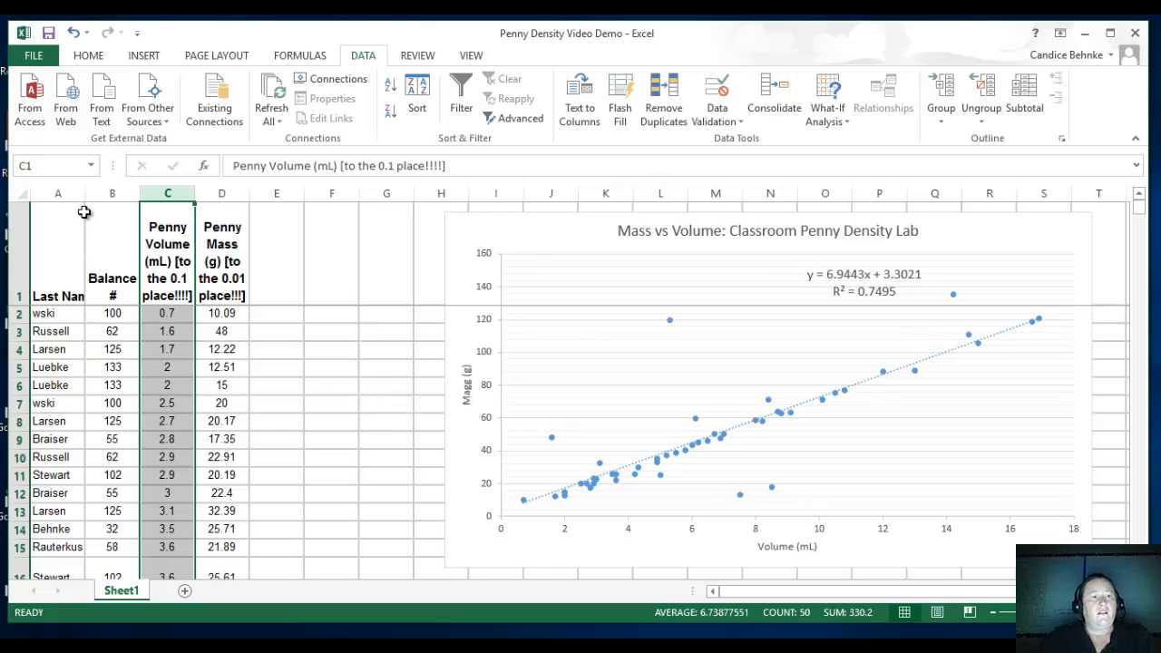
Widen column A enough to fit the full last names and look through the sorted rows.
left_click_drag(85, 193, 118, 193)
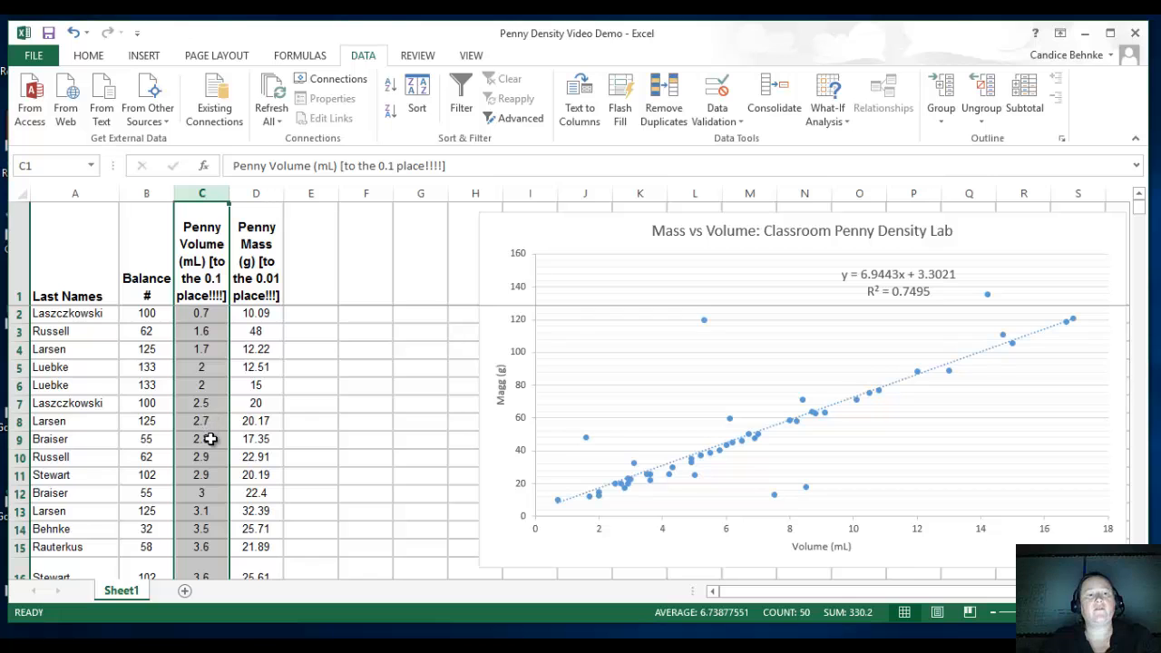
scroll(210, 452, "down", 1)
scroll(209, 454, "down", 7)
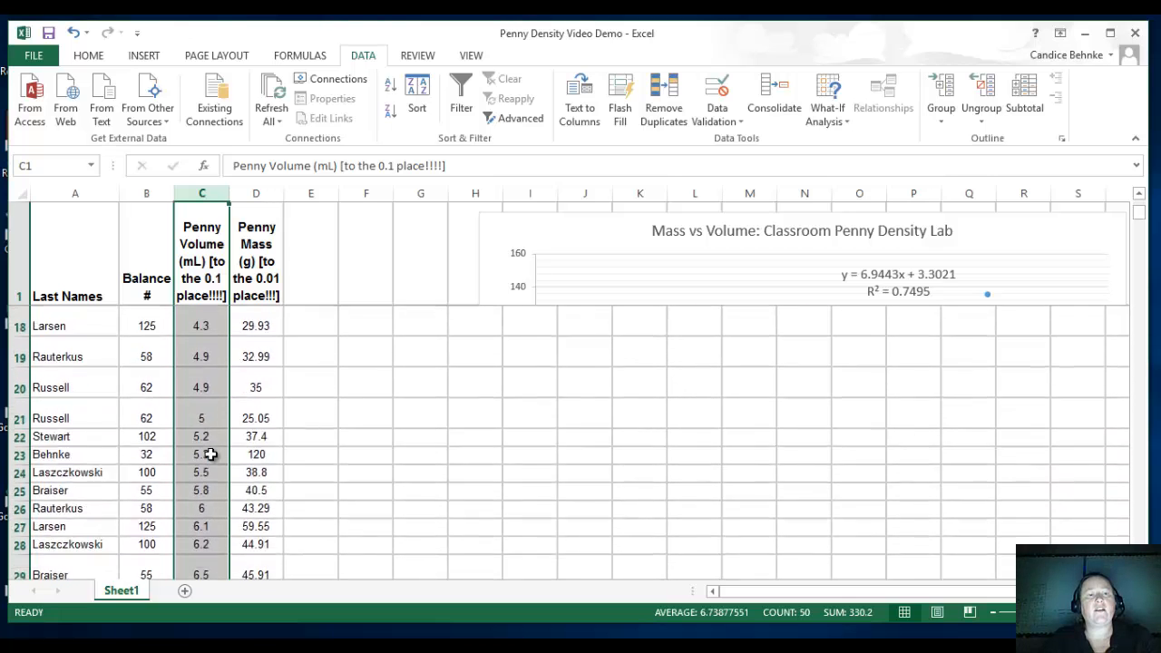
scroll(210, 454, "up", 8)
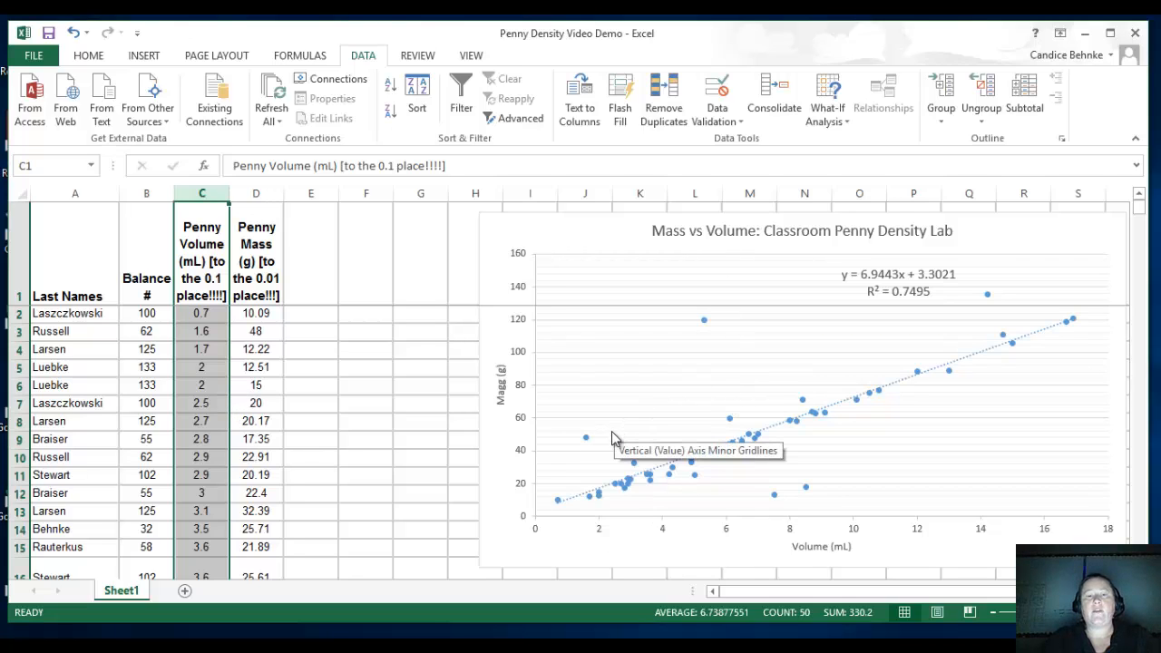
Remove the outlier near 1.6 mL by clearing its volume and mass values in cells C3 and D3.
mouse_move(586, 441)
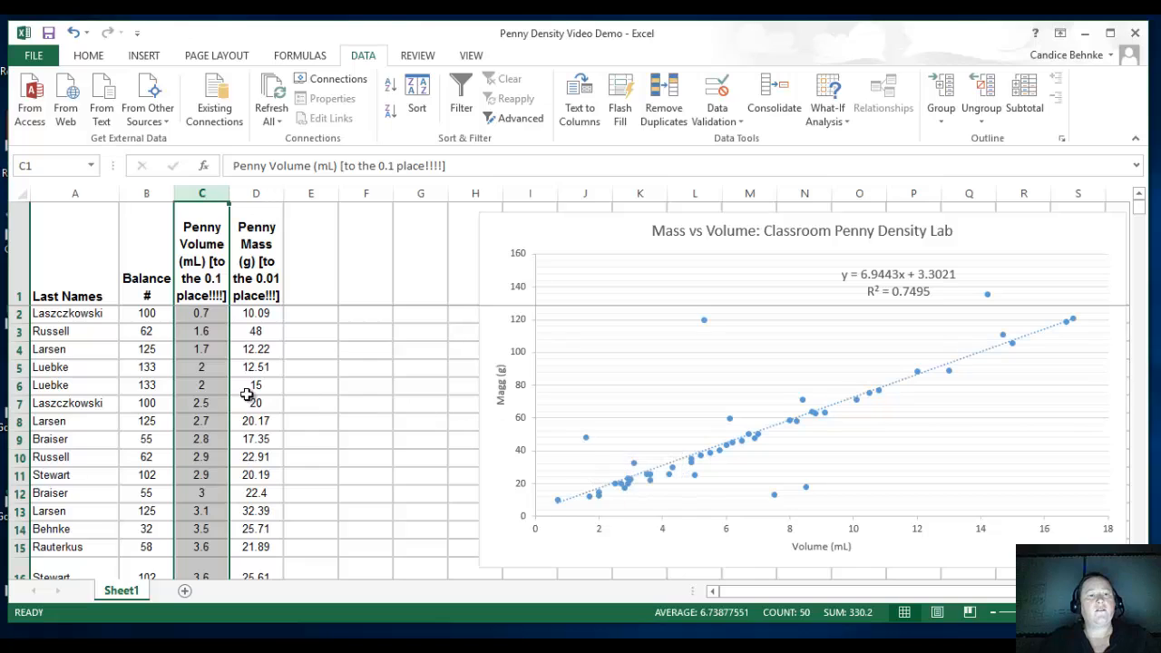
left_click(210, 333)
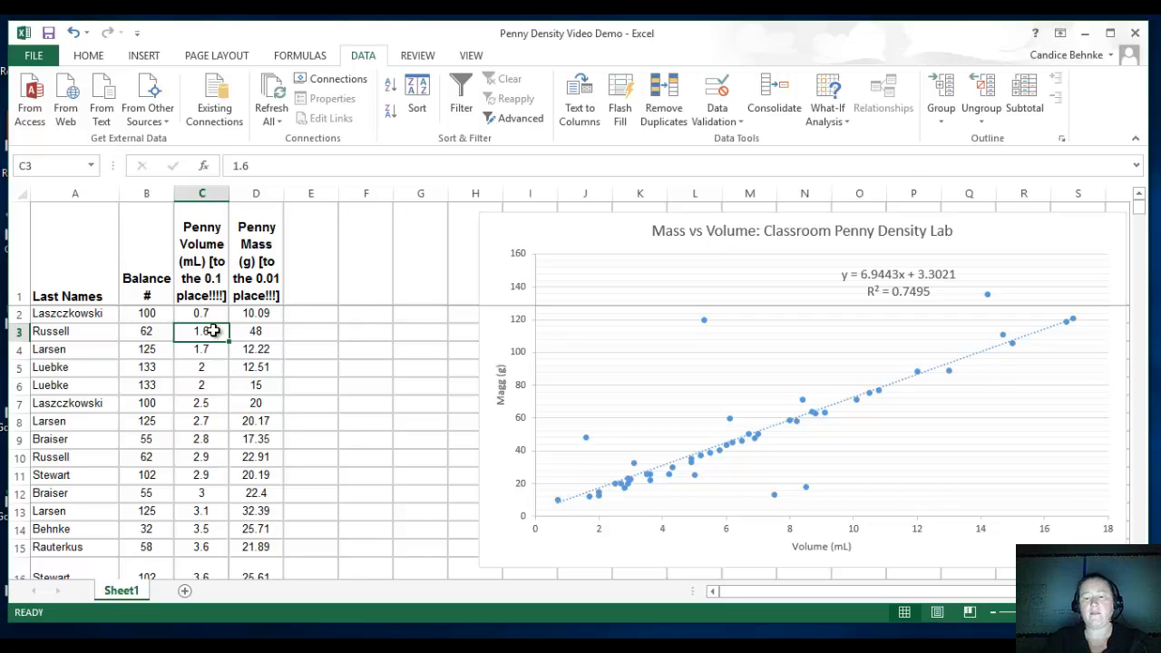
key("BackSpace")
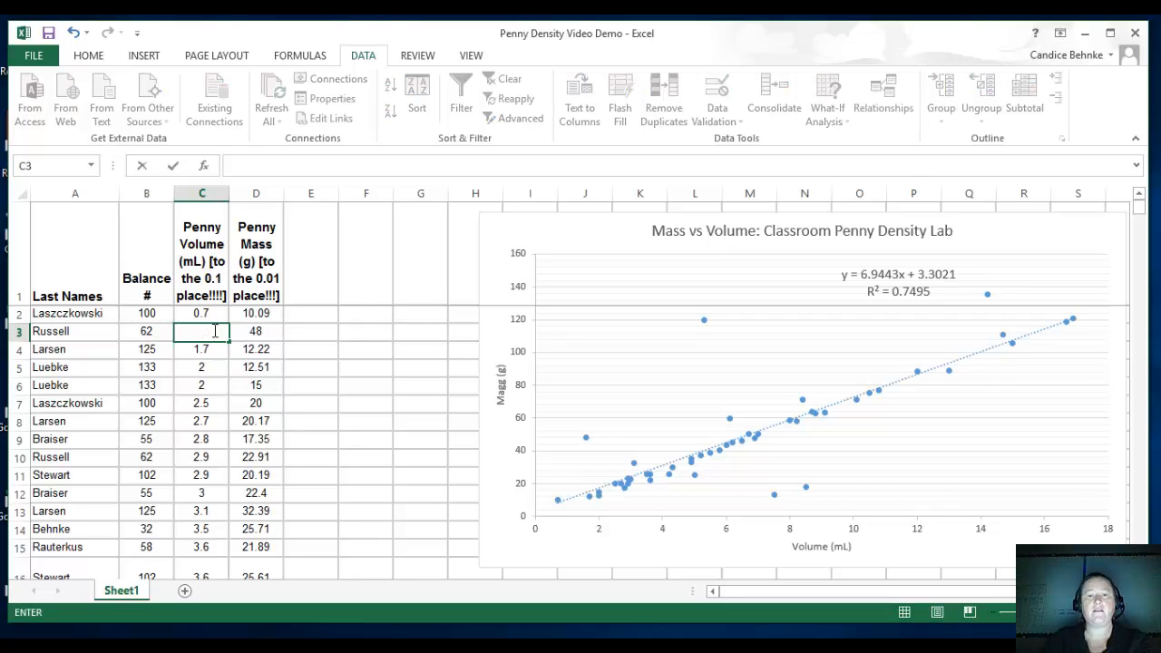
key("Tab")
key("BackSpace")
key("Return")
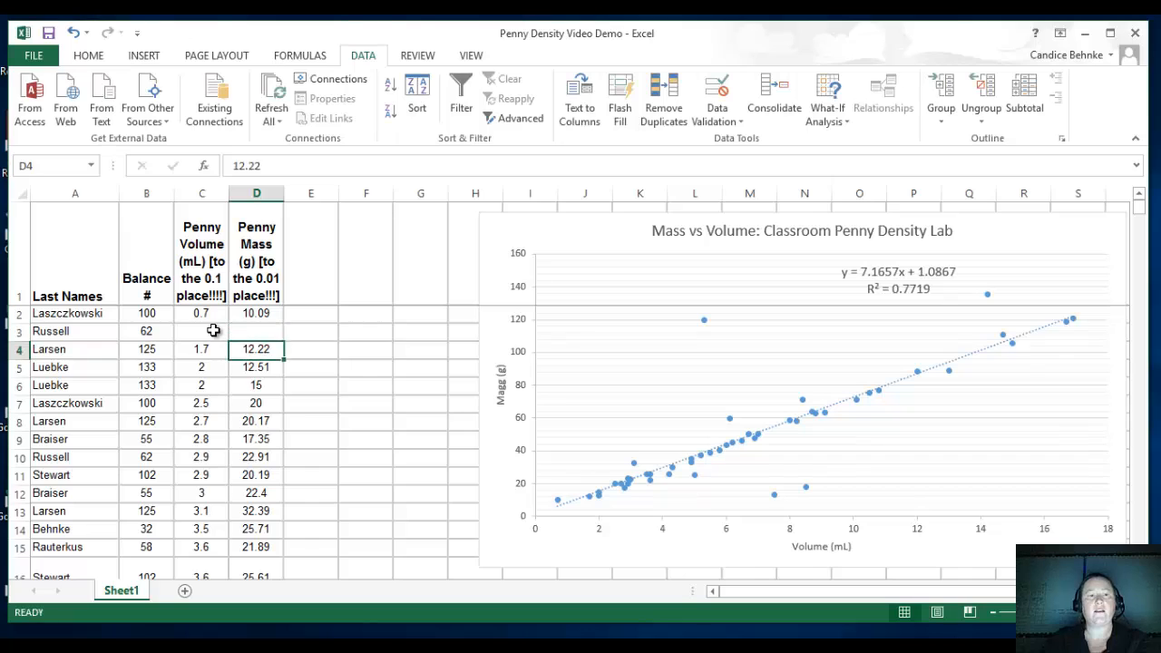
key("Up")
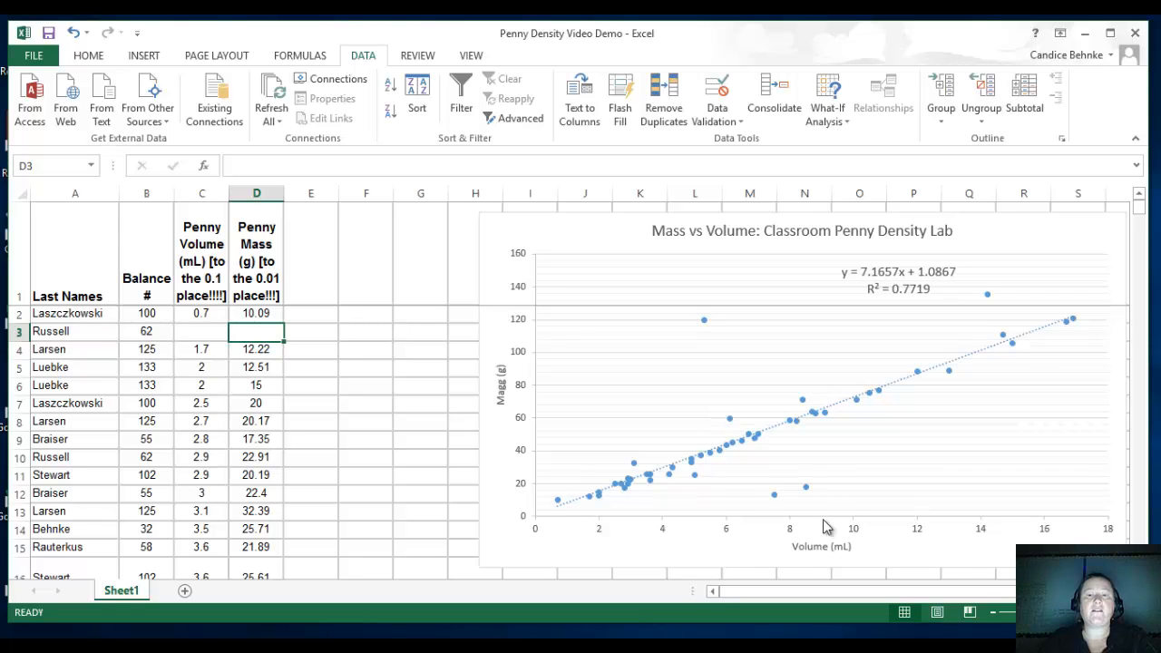
Remove the outlier at 5.3 mL and 120 g by clearing its volume and mass values in cells C23 and D23.
mouse_move(810, 494)
mouse_move(778, 502)
mouse_move(707, 330)
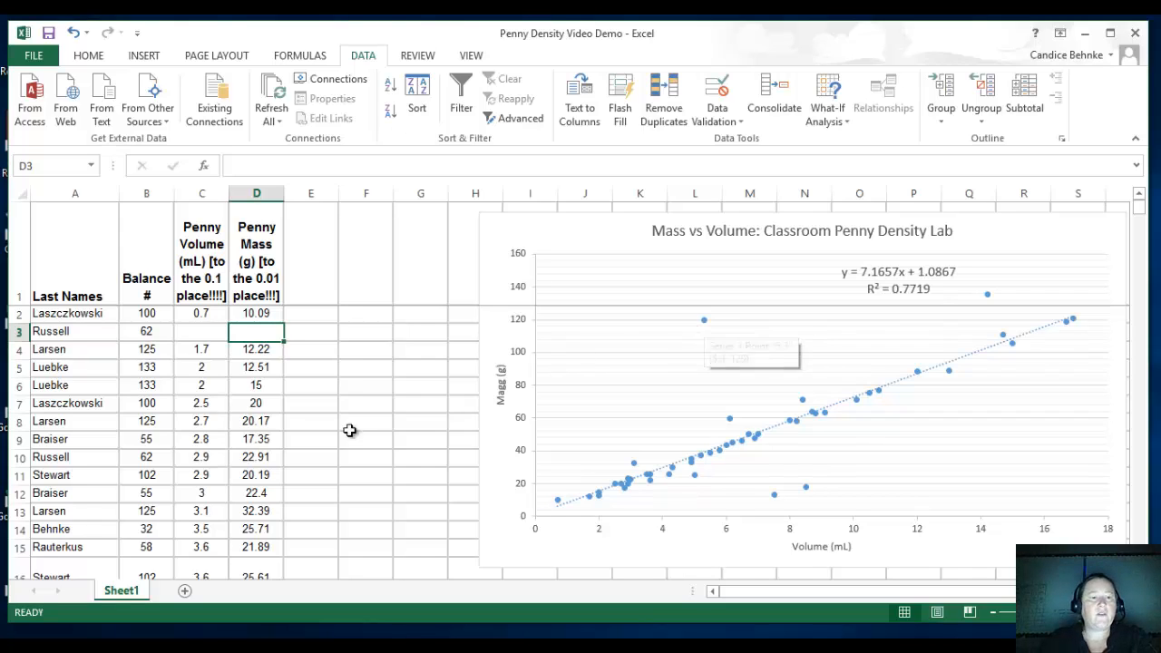
left_click(202, 491)
scroll(201, 491, "down", 5)
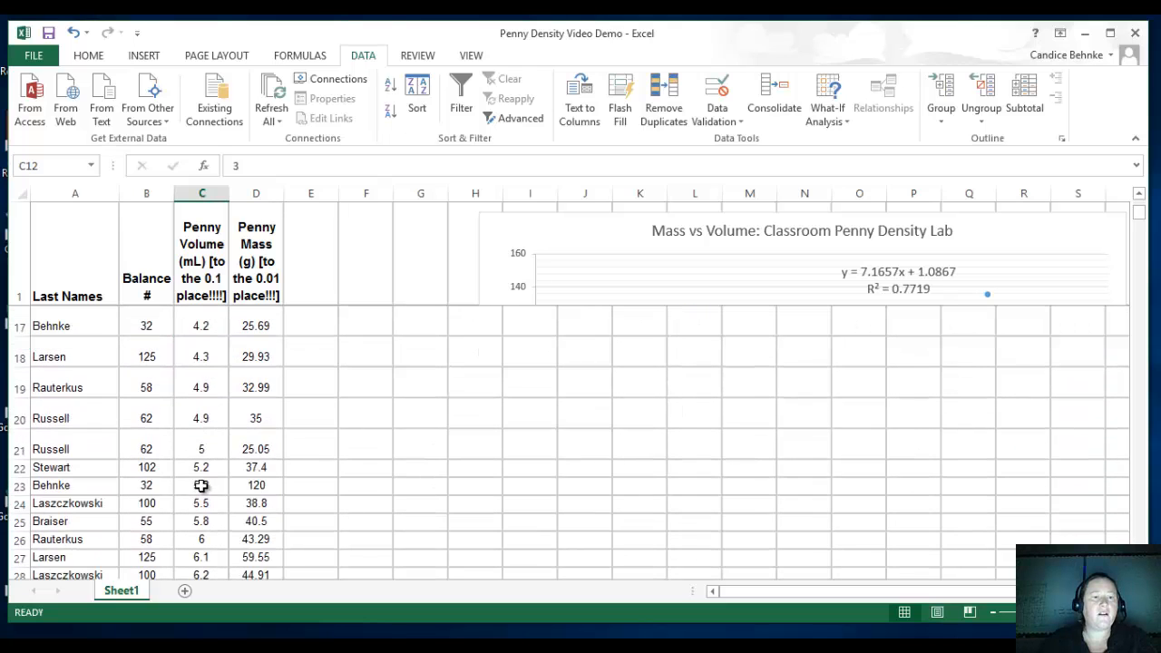
left_click(207, 484)
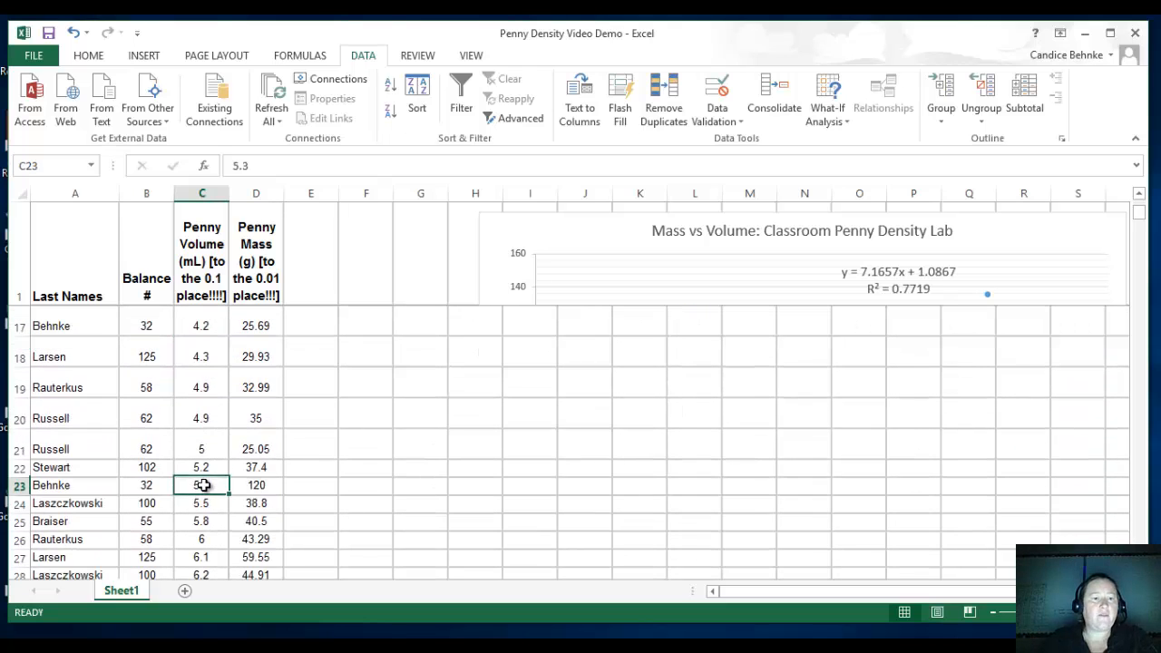
key("Delete")
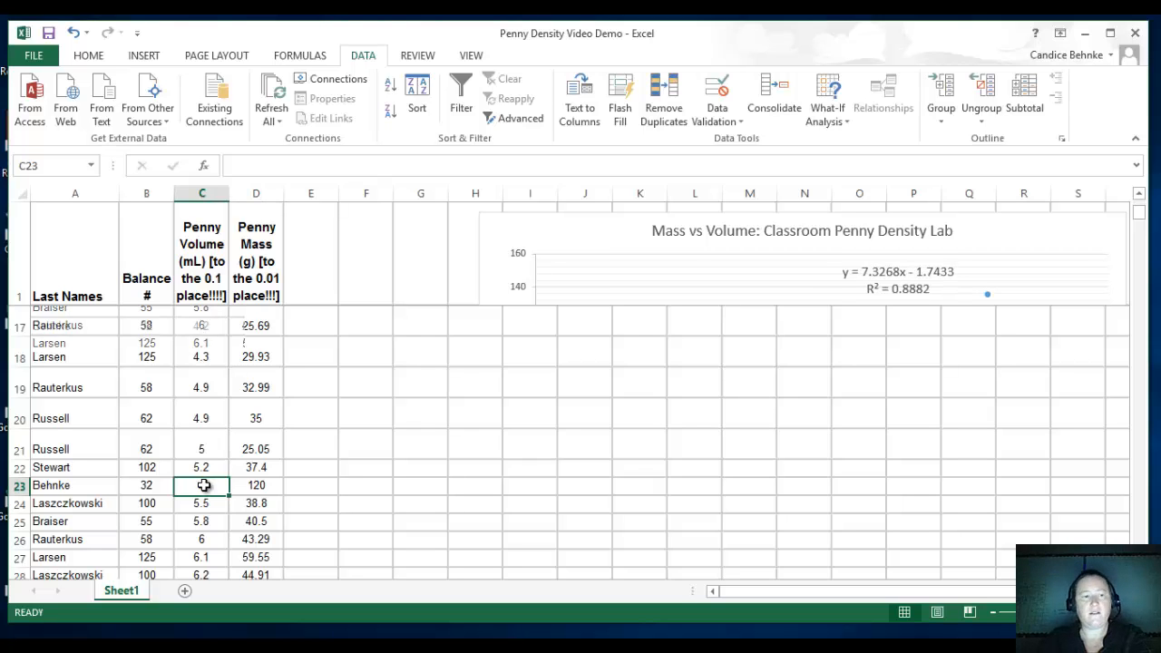
key("Right")
key("Down")
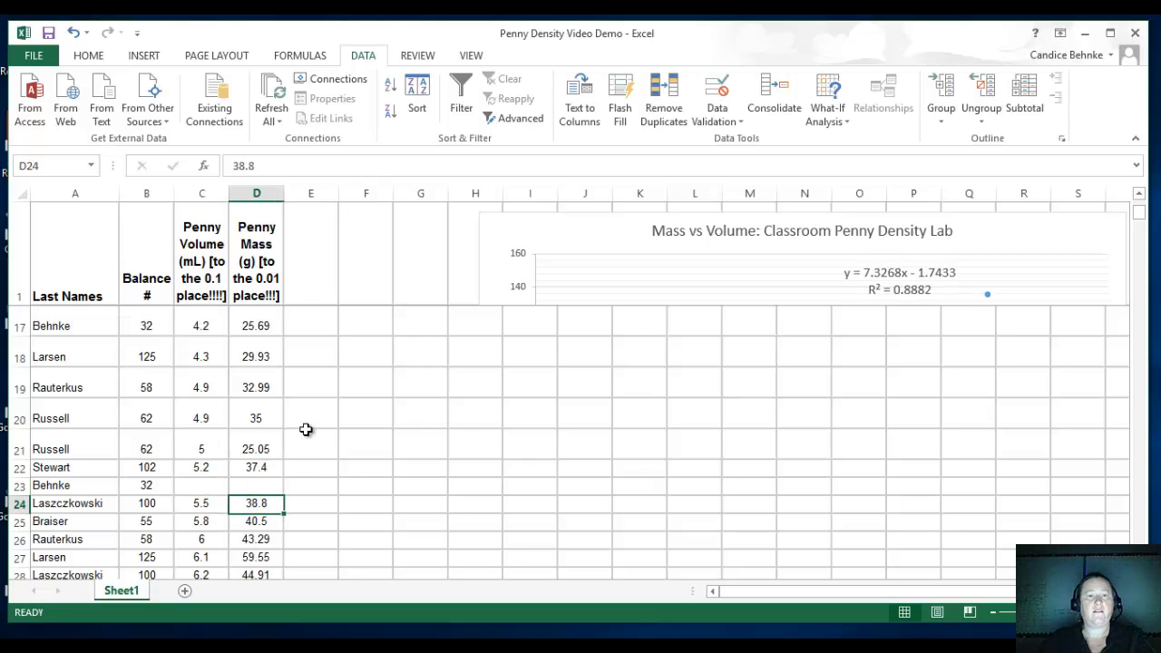
Identify the chart's highest outlier, at 14.2 mL and 135.2 g, and clear its volume and mass values in cells C46 and D46.
scroll(377, 418, "up", 4)
scroll(376, 418, "up", 1)
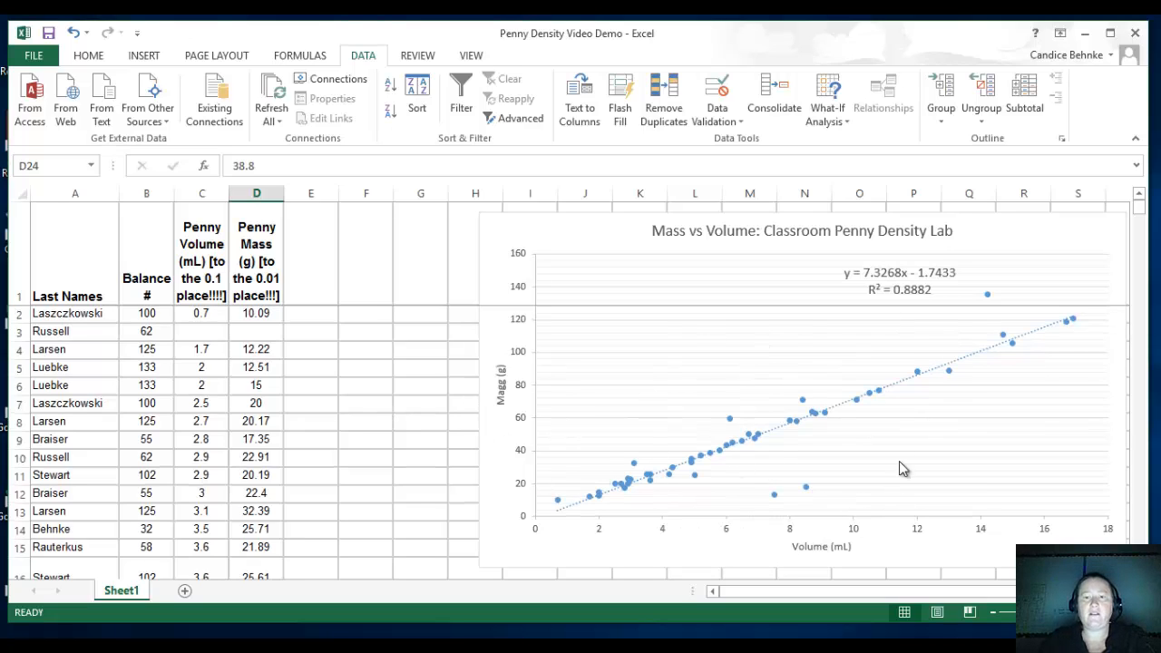
mouse_move(736, 432)
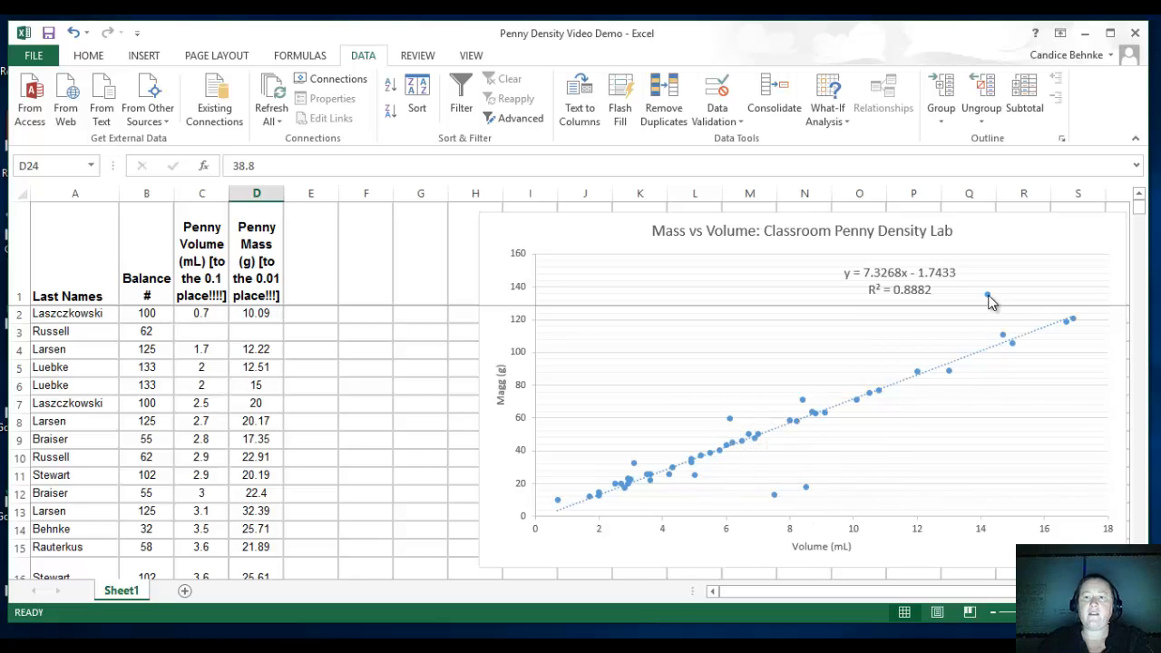
mouse_move(989, 302)
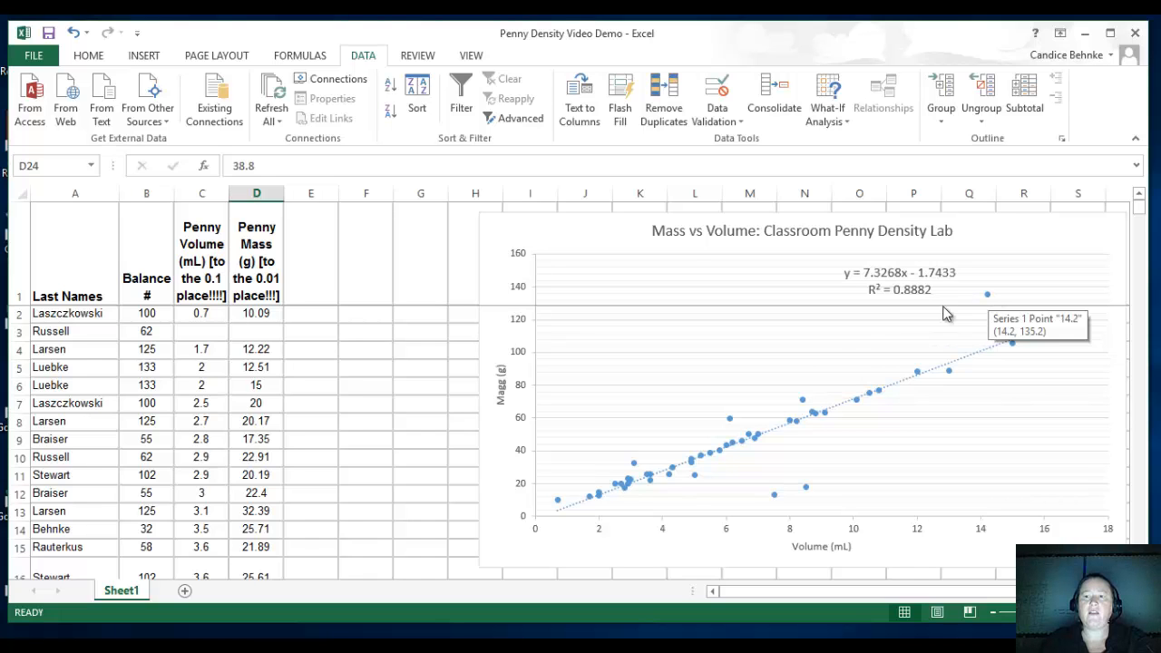
scroll(265, 448, "down", 9)
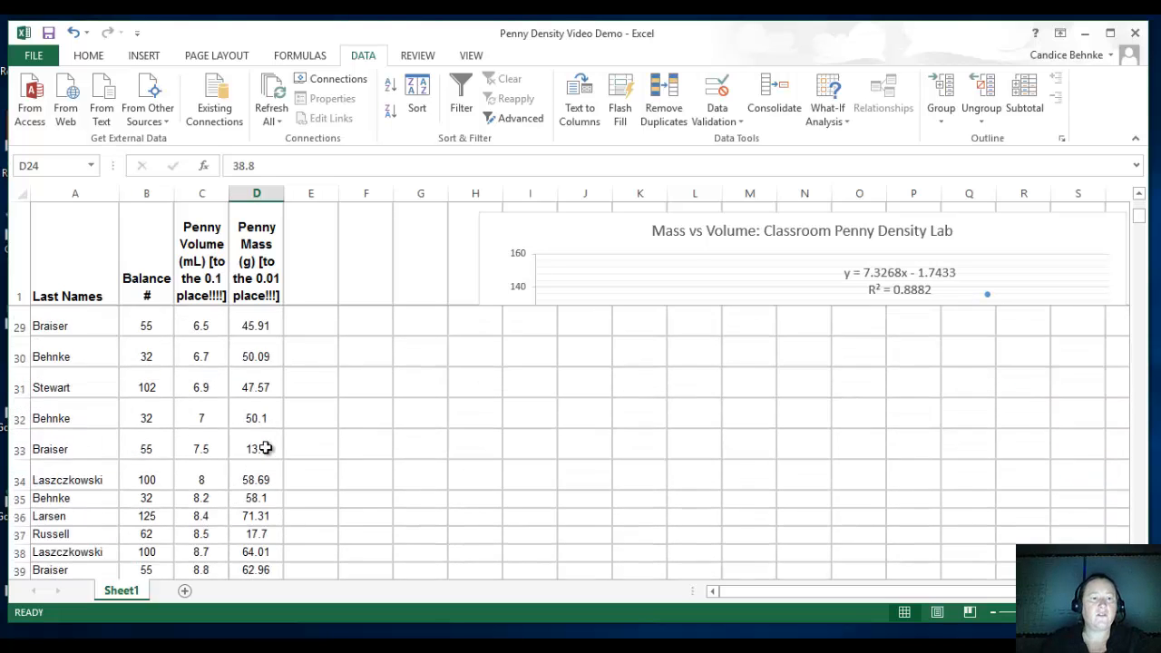
scroll(265, 448, "down", 4)
left_click(214, 405)
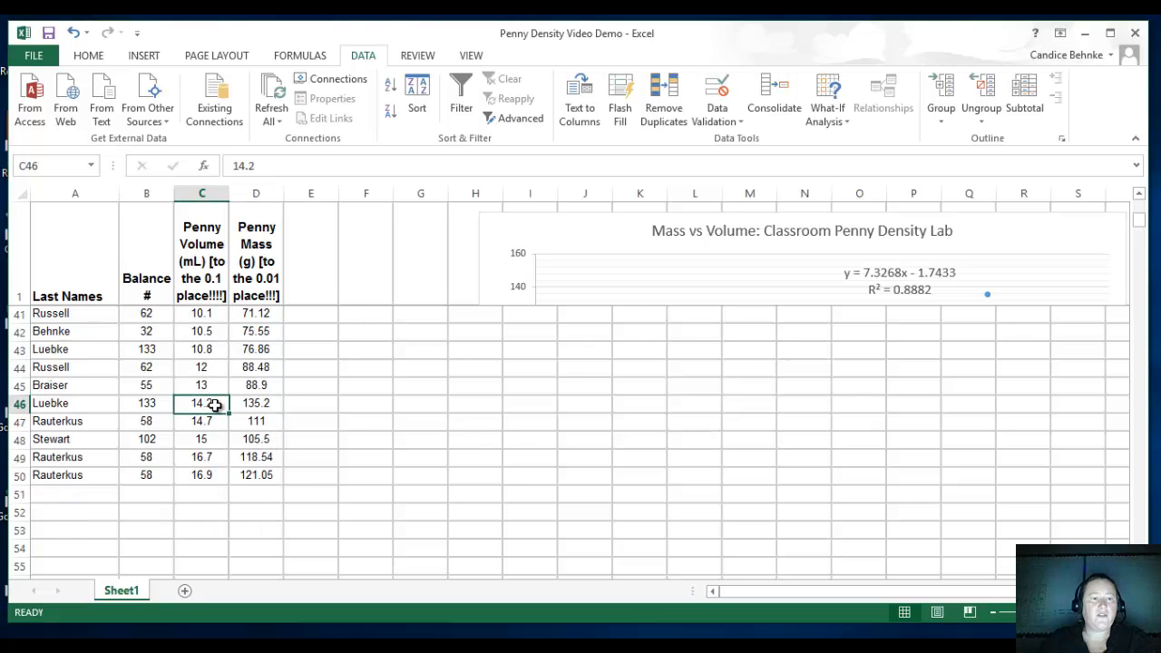
key("BackSpace")
key("Tab")
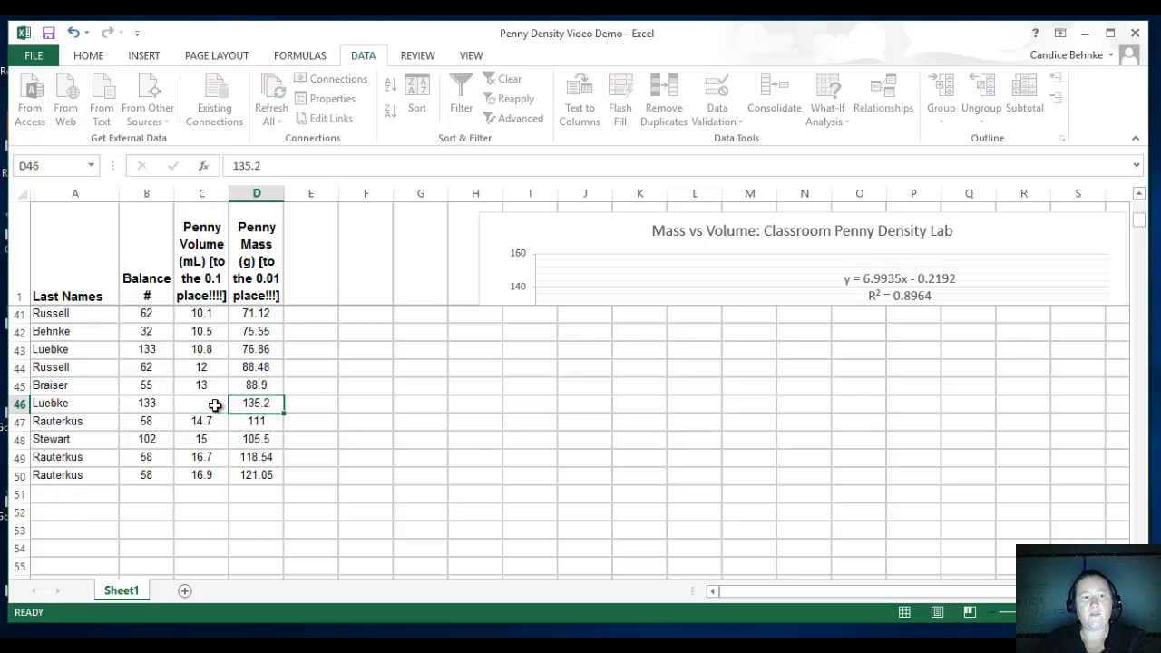
key("BackSpace")
key("Tab")
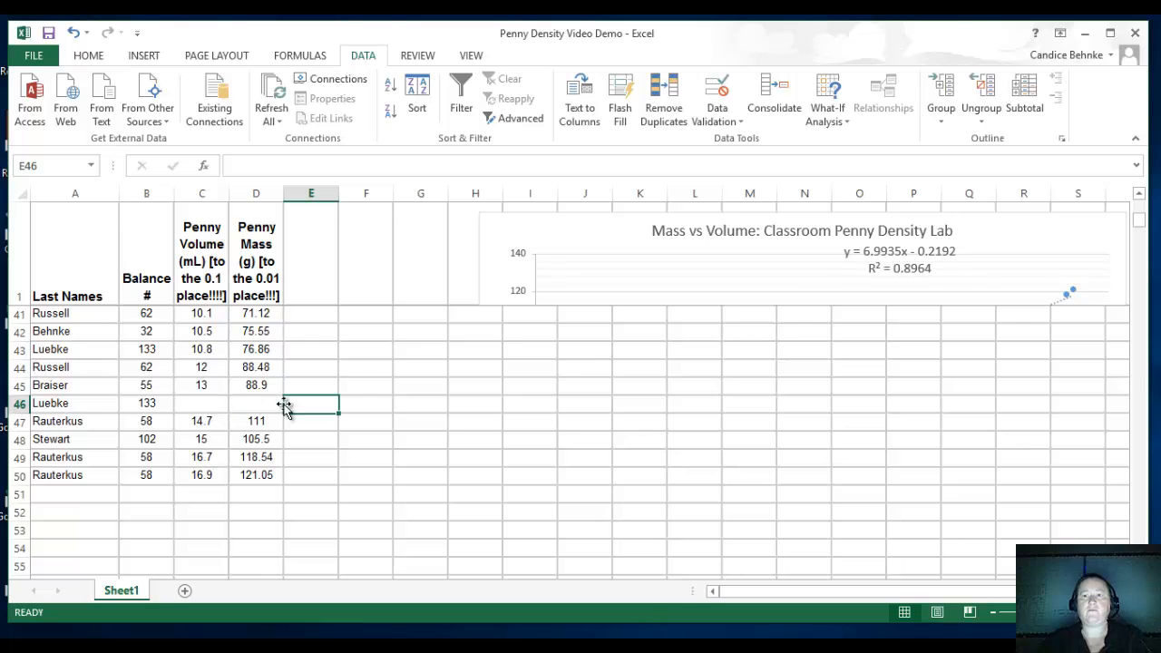
Remove the low outlier at 7.5 mL and 13.1 g by clearing its values in cells C33 and D33.
scroll(547, 410, "up", 13)
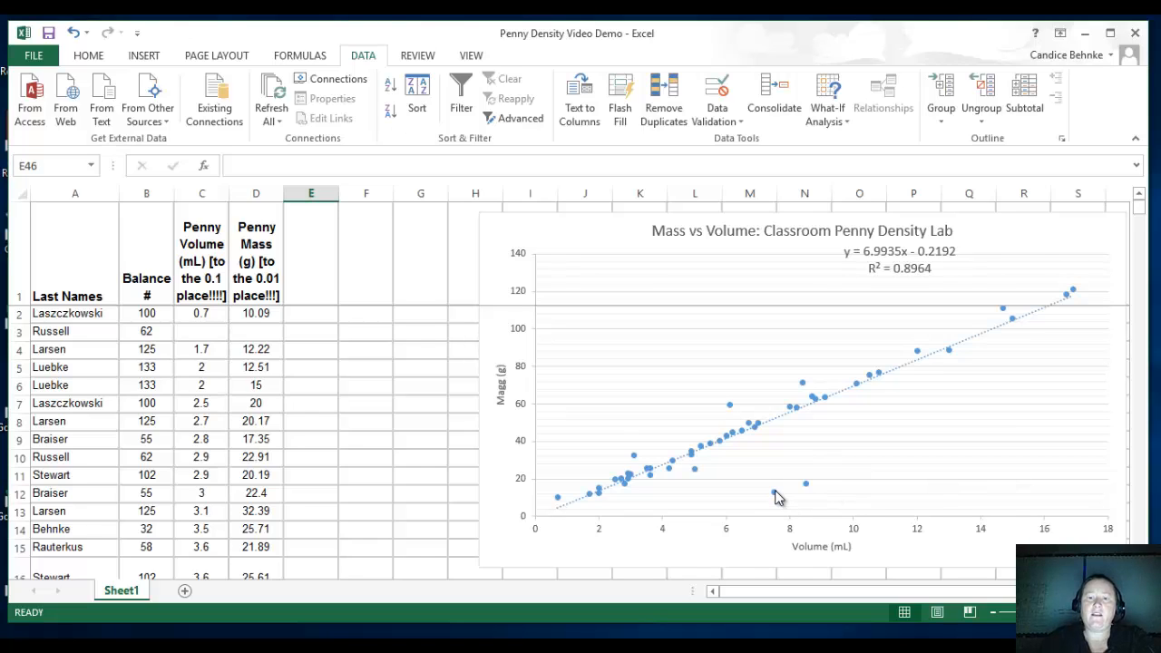
mouse_move(776, 495)
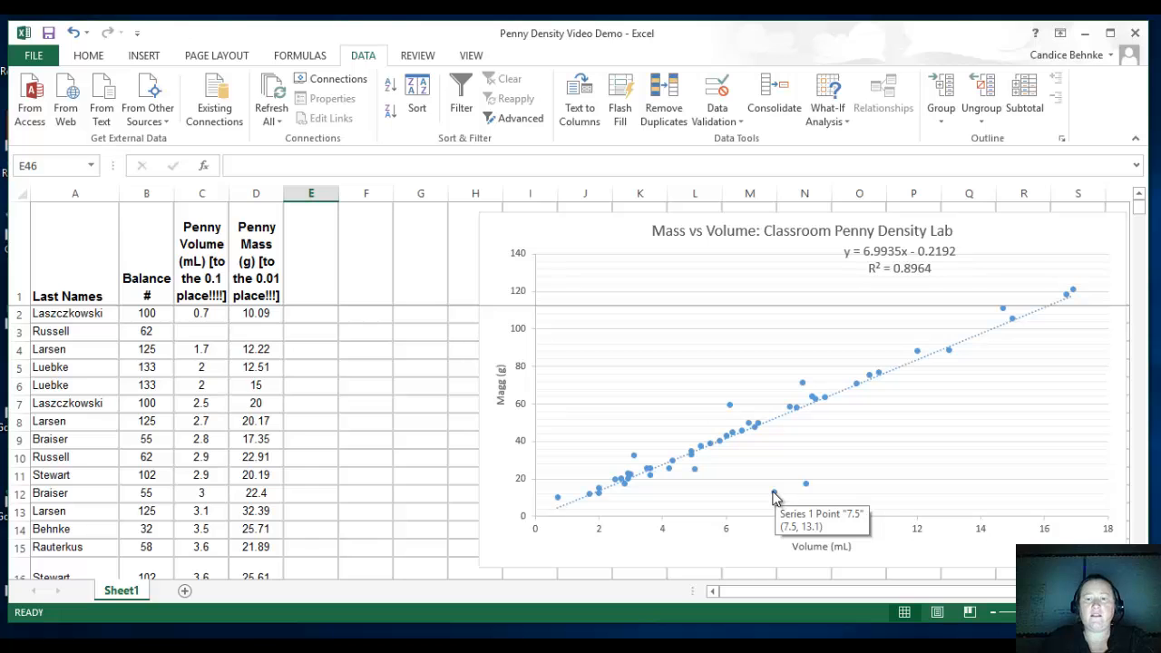
scroll(187, 447, "down", 5)
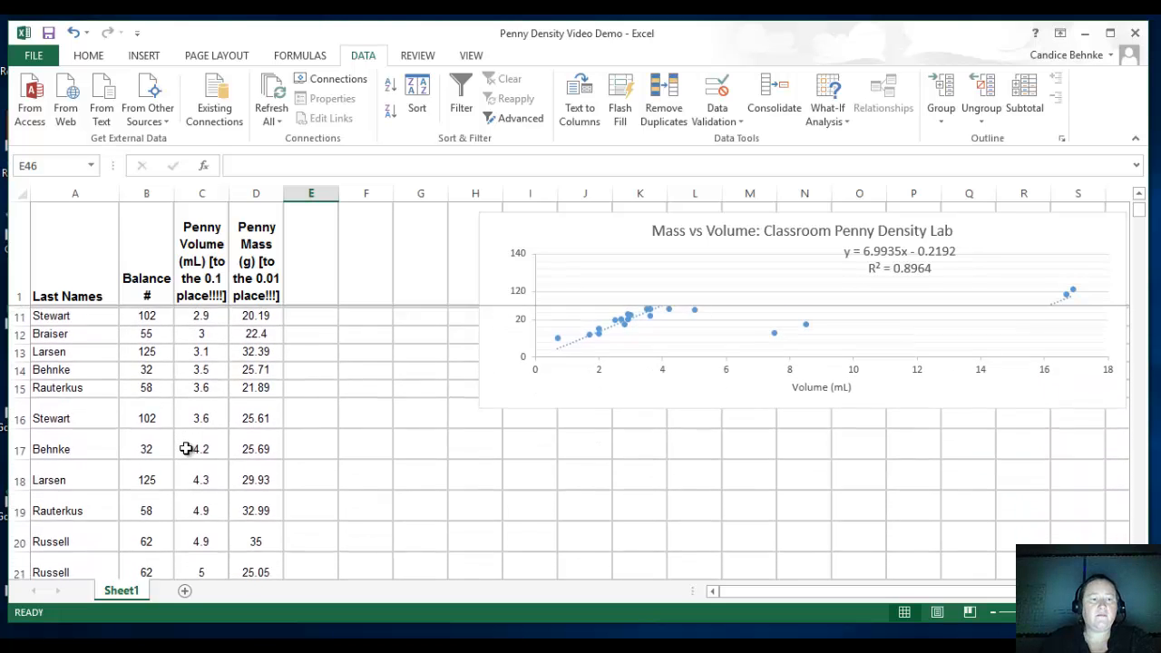
scroll(188, 447, "down", 4)
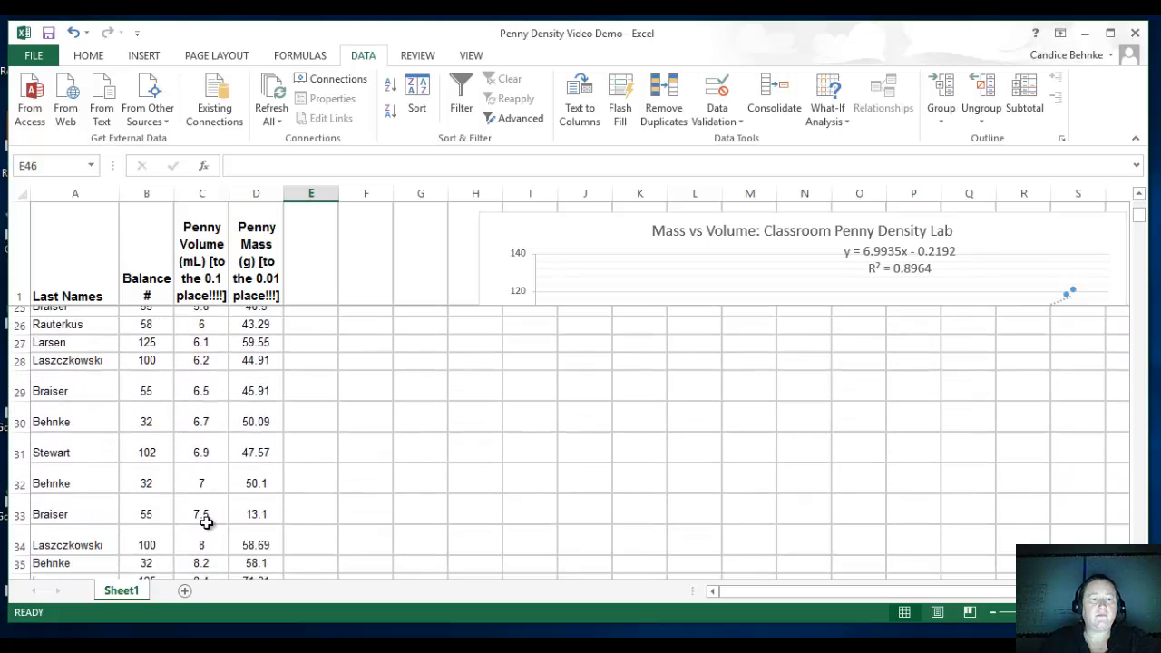
left_click(207, 502)
key("BackSpace")
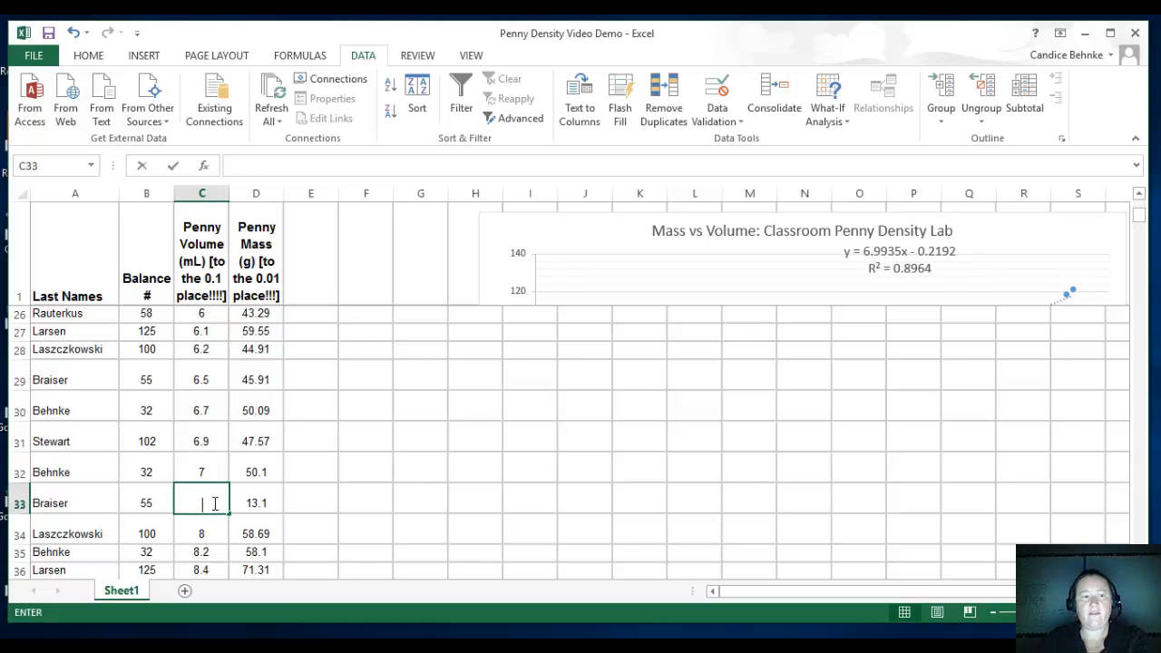
key("Tab")
key("BackSpace")
key("Return")
key("Up")
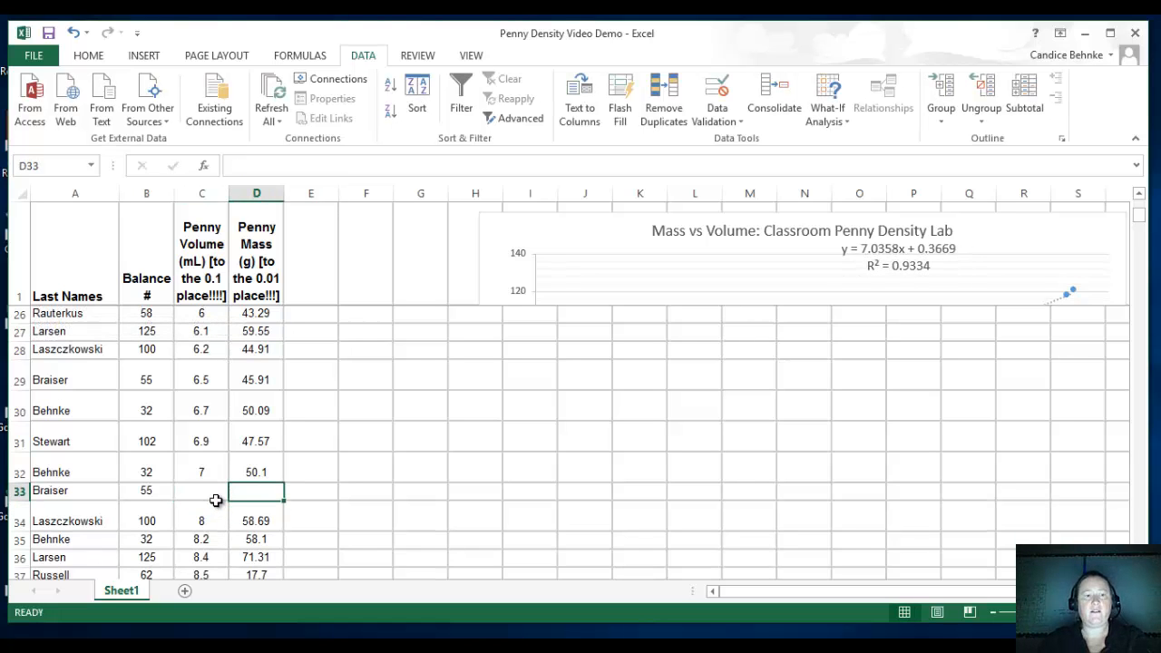
Remove the remaining low outlier at 8.5 mL by clearing its volume and mass values in row 37.
scroll(622, 480, "up", 8)
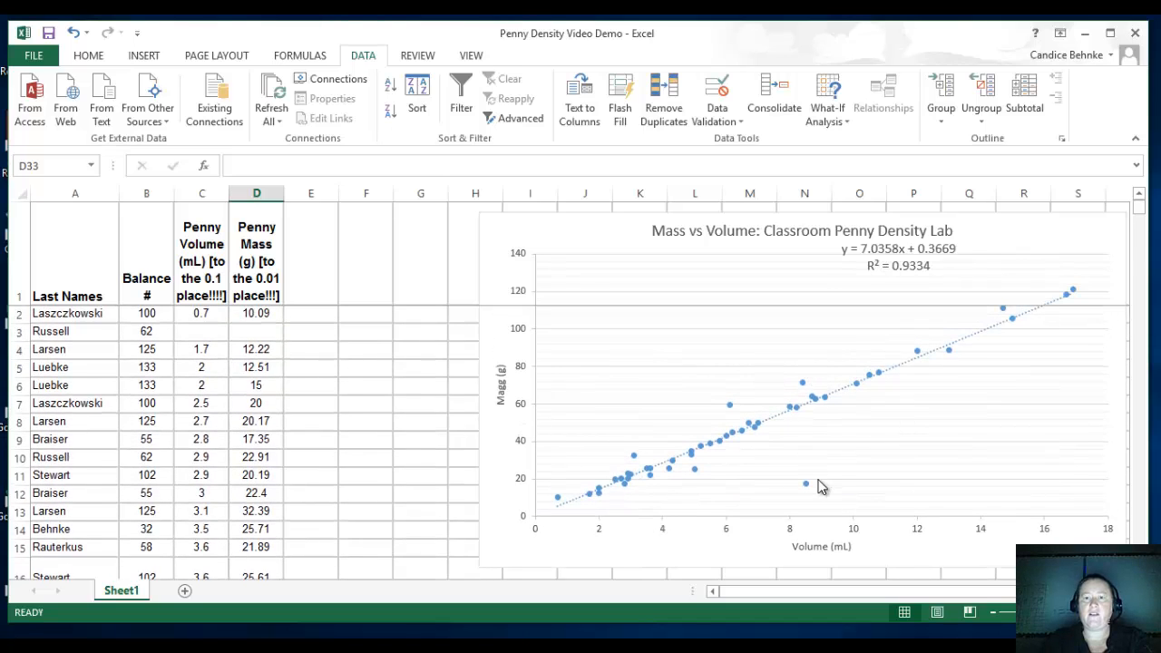
mouse_move(807, 483)
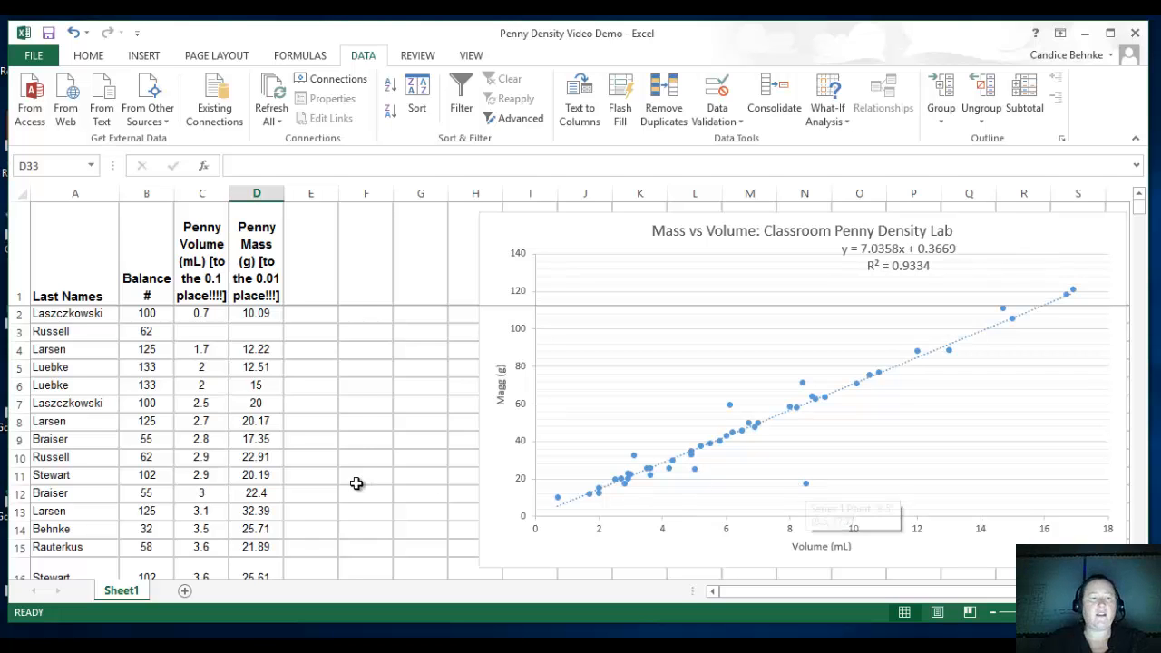
scroll(276, 485, "down", 4)
scroll(276, 486, "down", 6)
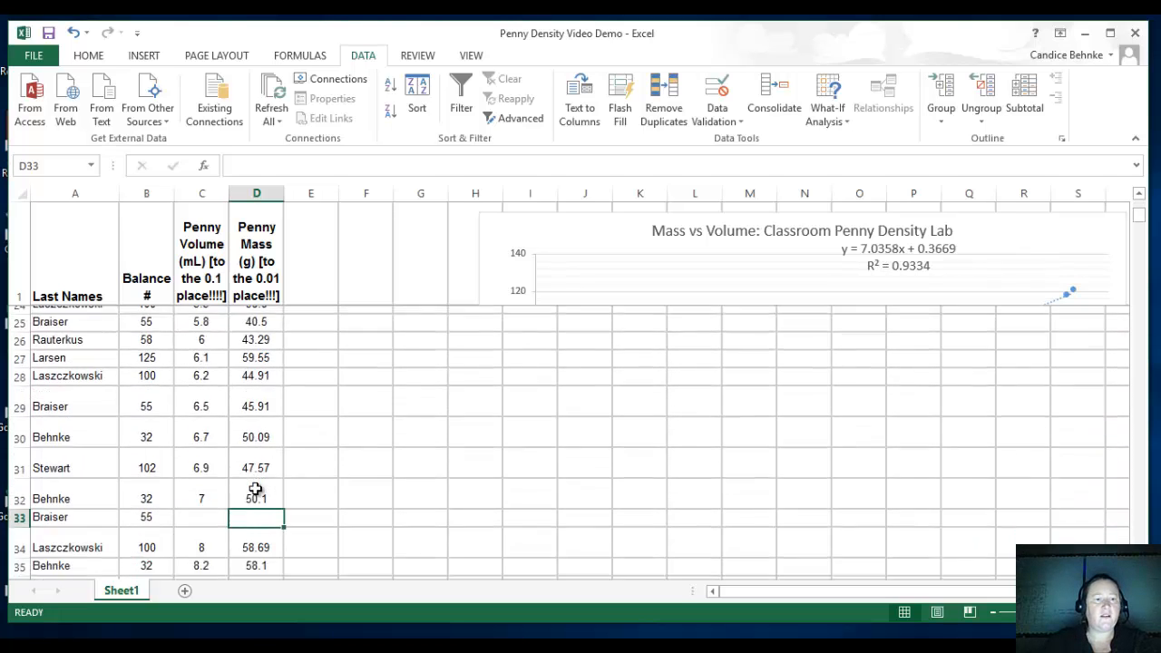
left_click(208, 431)
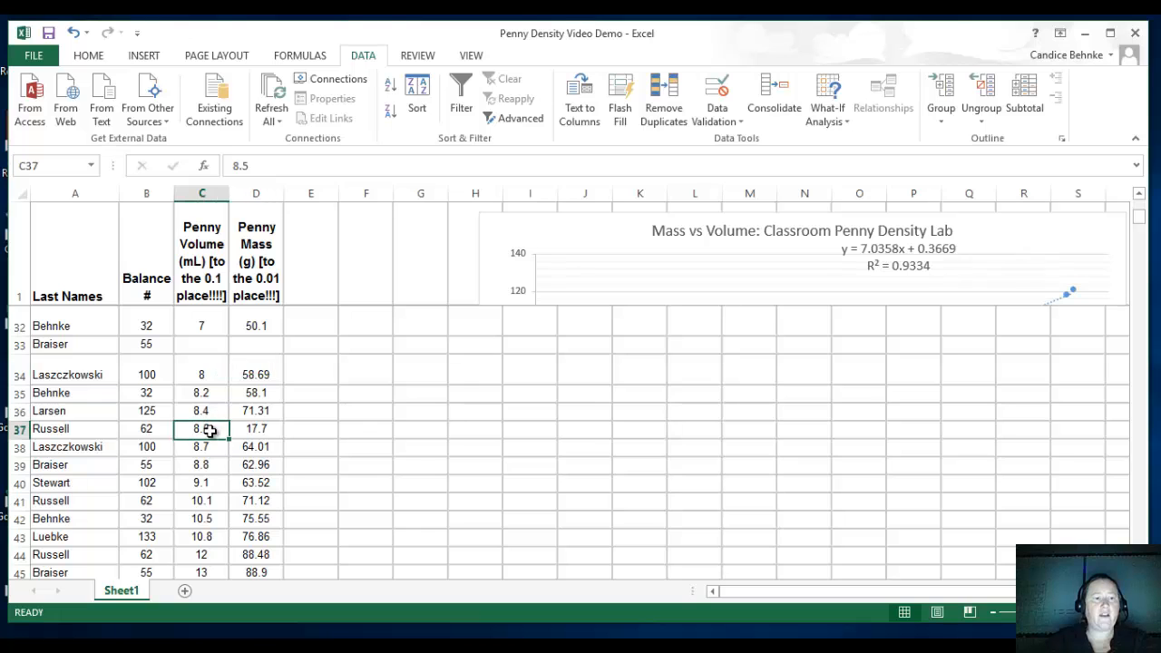
key("Delete")
key("Right")
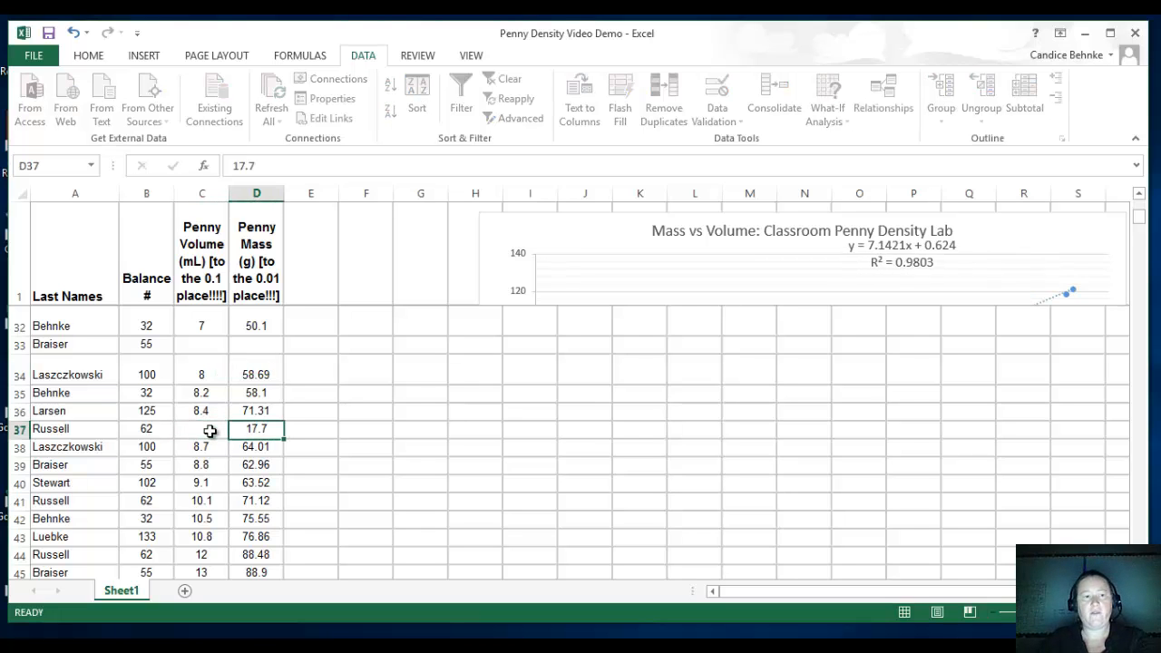
key("Down")
Check the remaining chart points for outliers and move the trendline equation label away from the title into the plot's empty upper-left area.
scroll(502, 463, "up", 5)
scroll(502, 463, "up", 5)
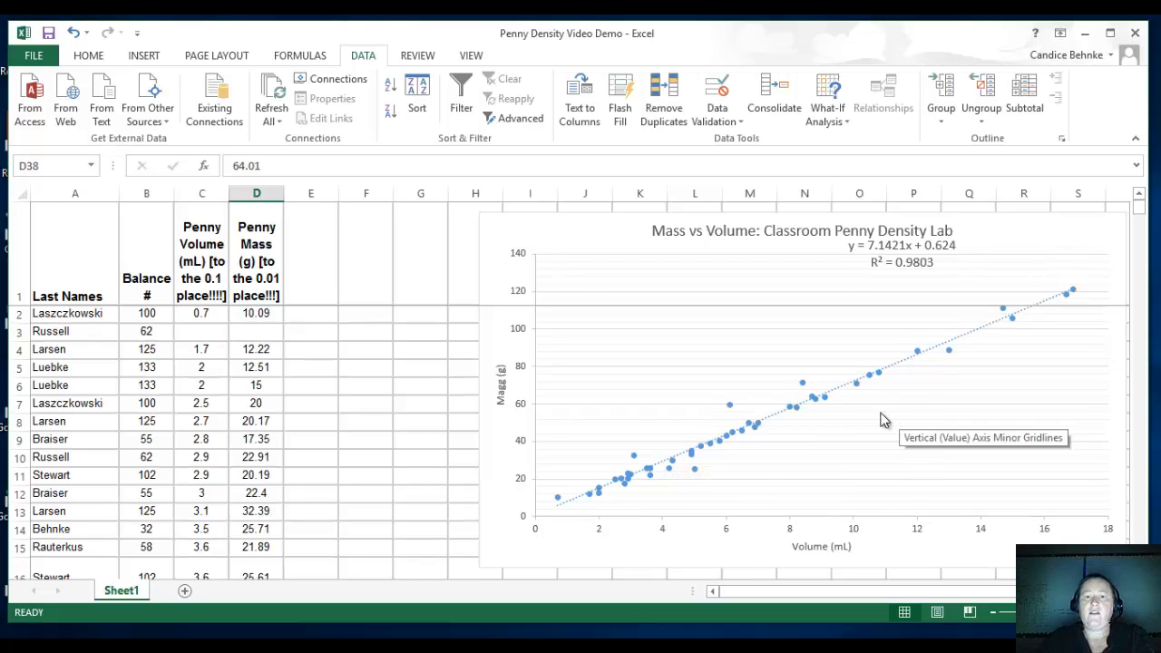
mouse_move(696, 472)
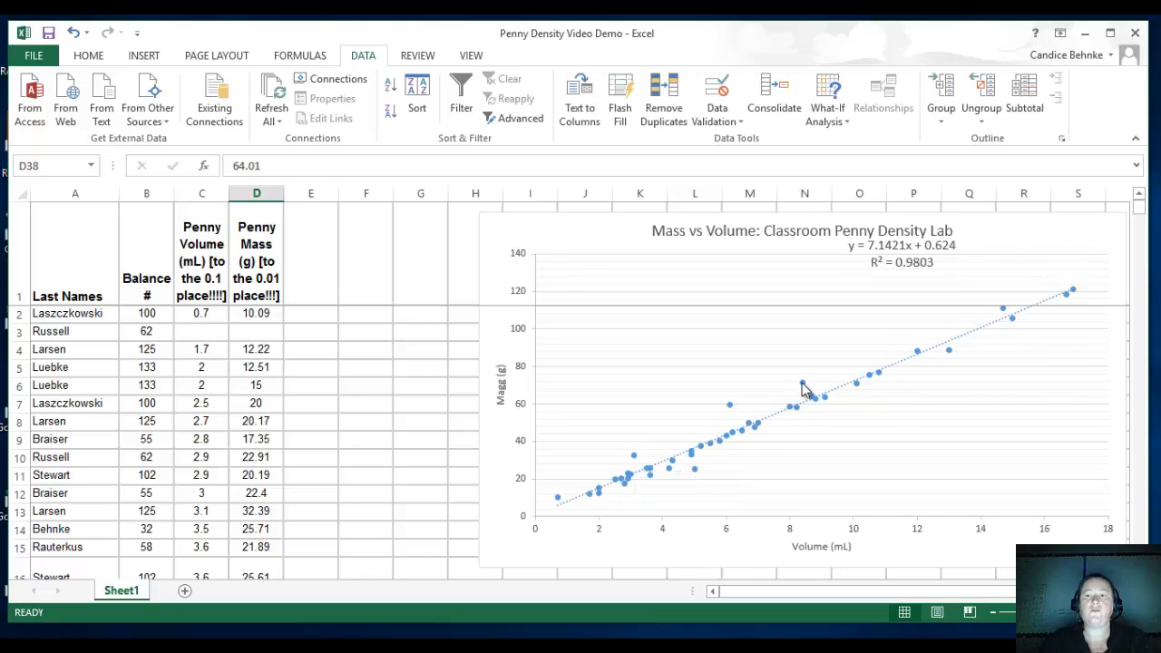
mouse_move(803, 389)
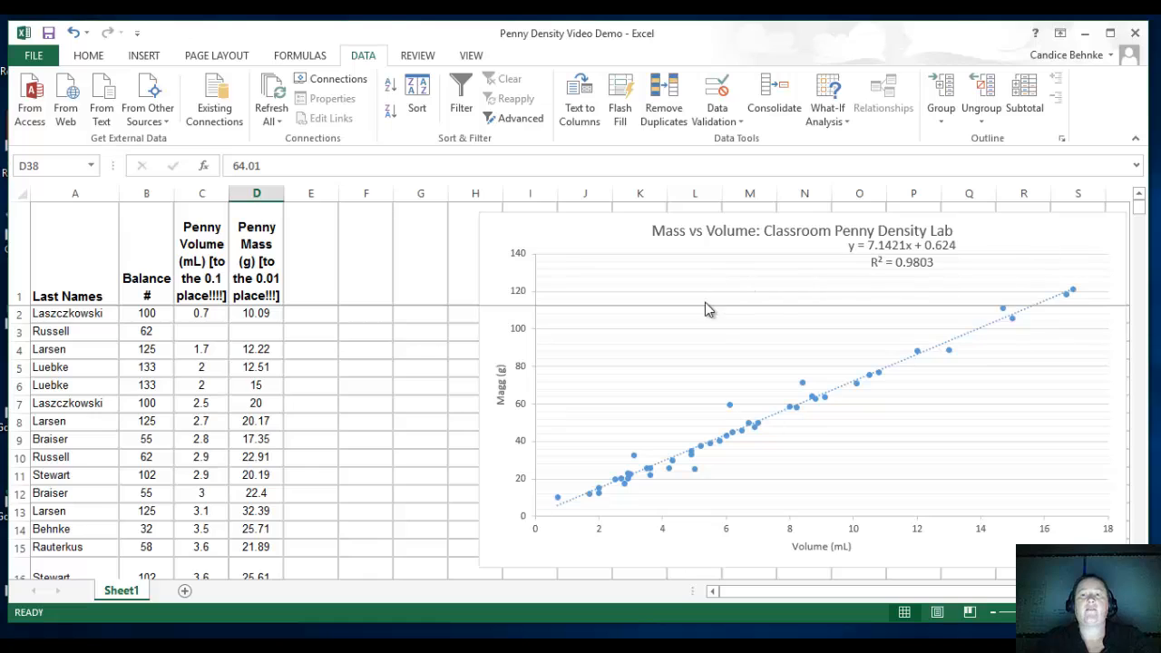
left_click(888, 250)
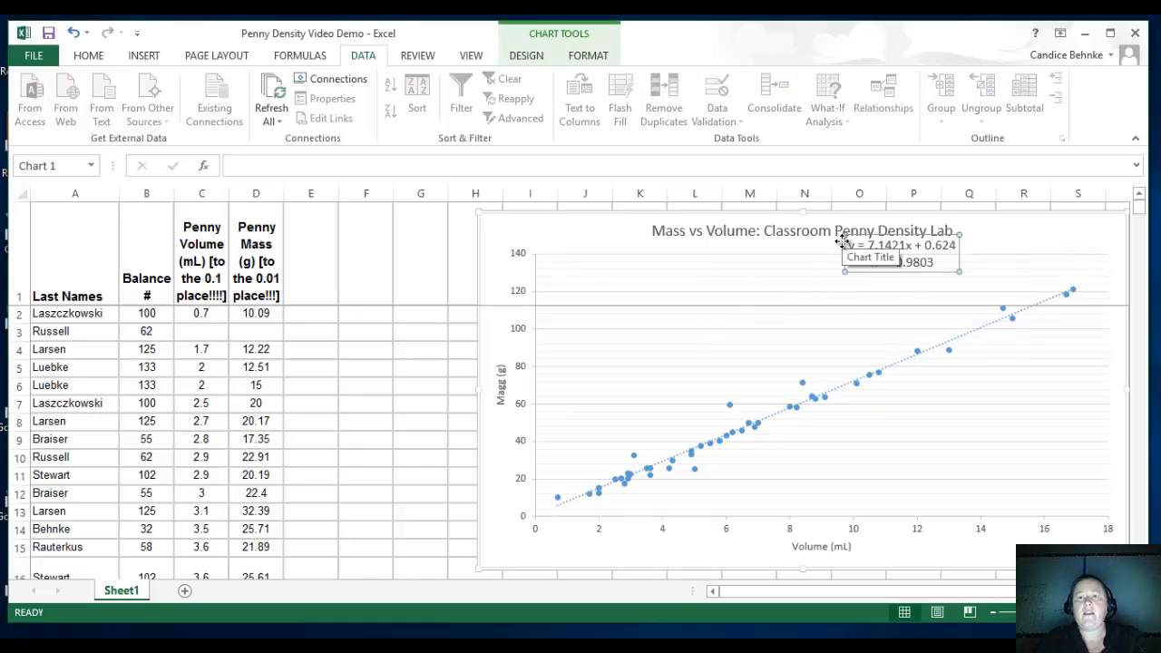
left_click_drag(833, 249, 646, 257)
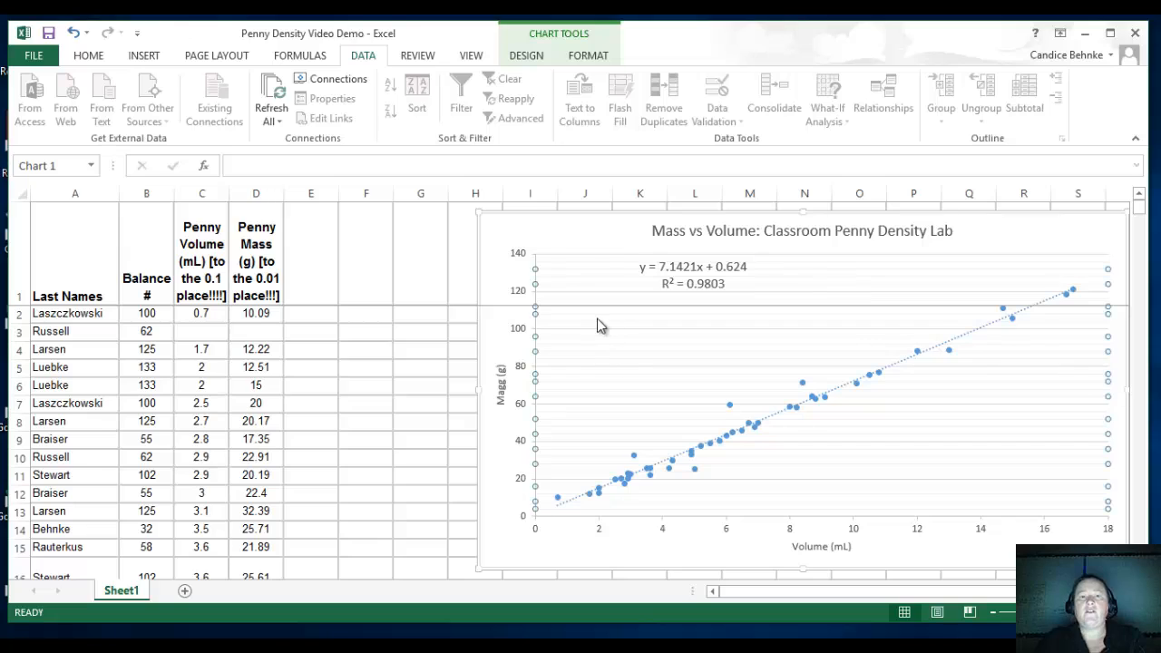
Select the whole Mass vs Volume chart and copy it.
left_click(517, 218)
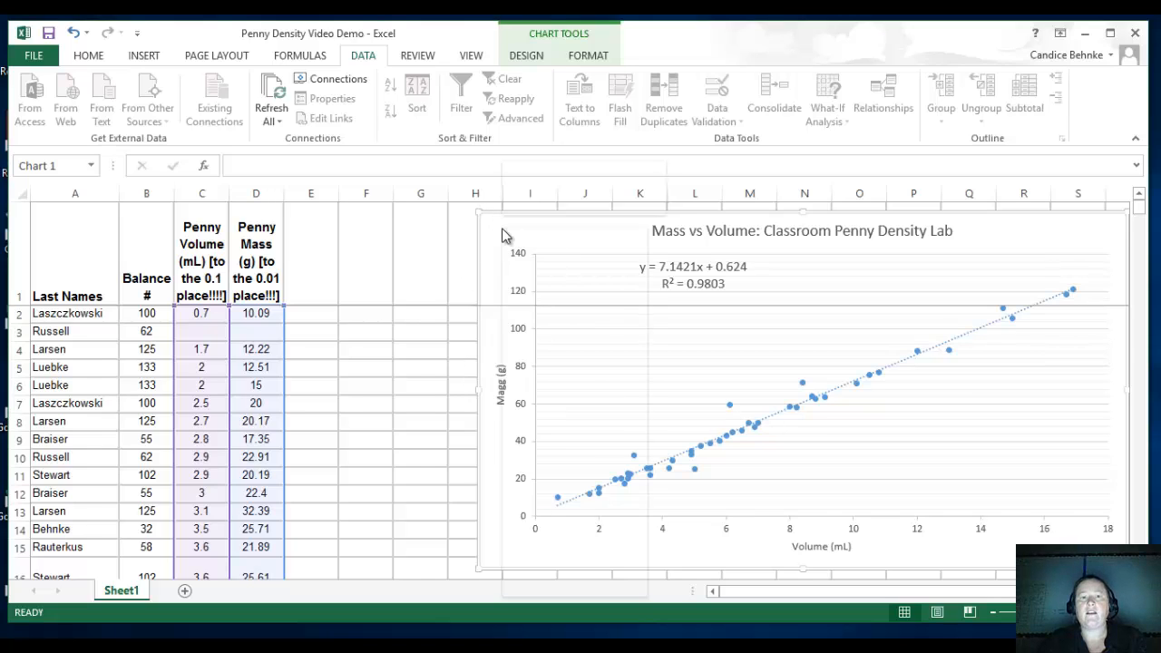
right_click(502, 232)
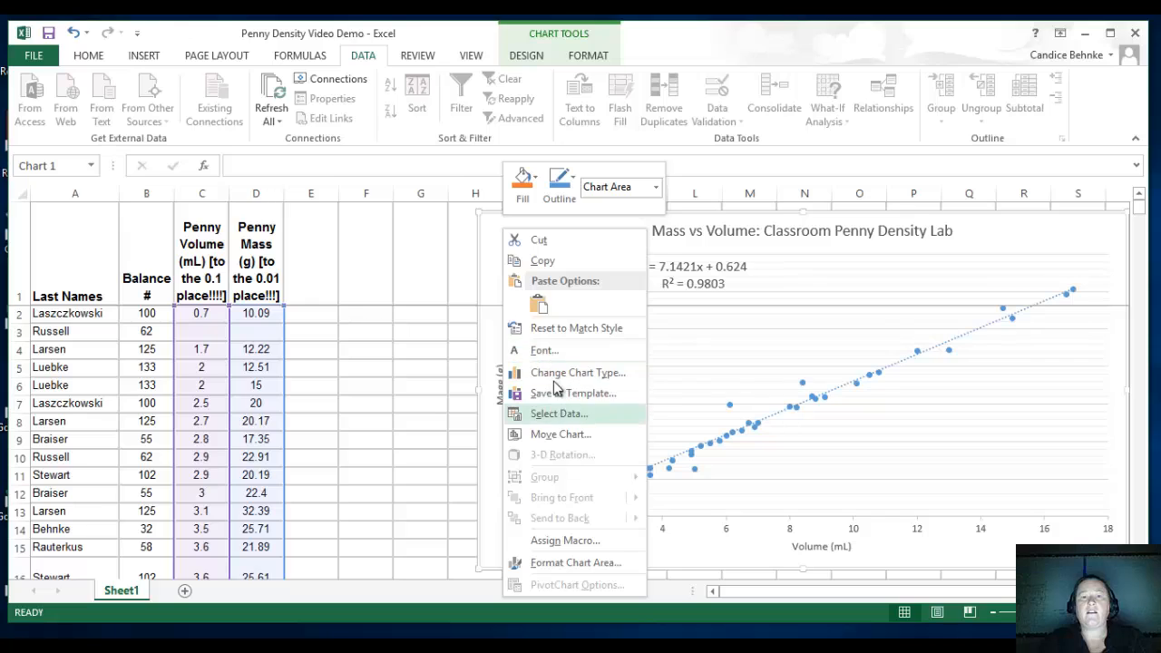
left_click(544, 261)
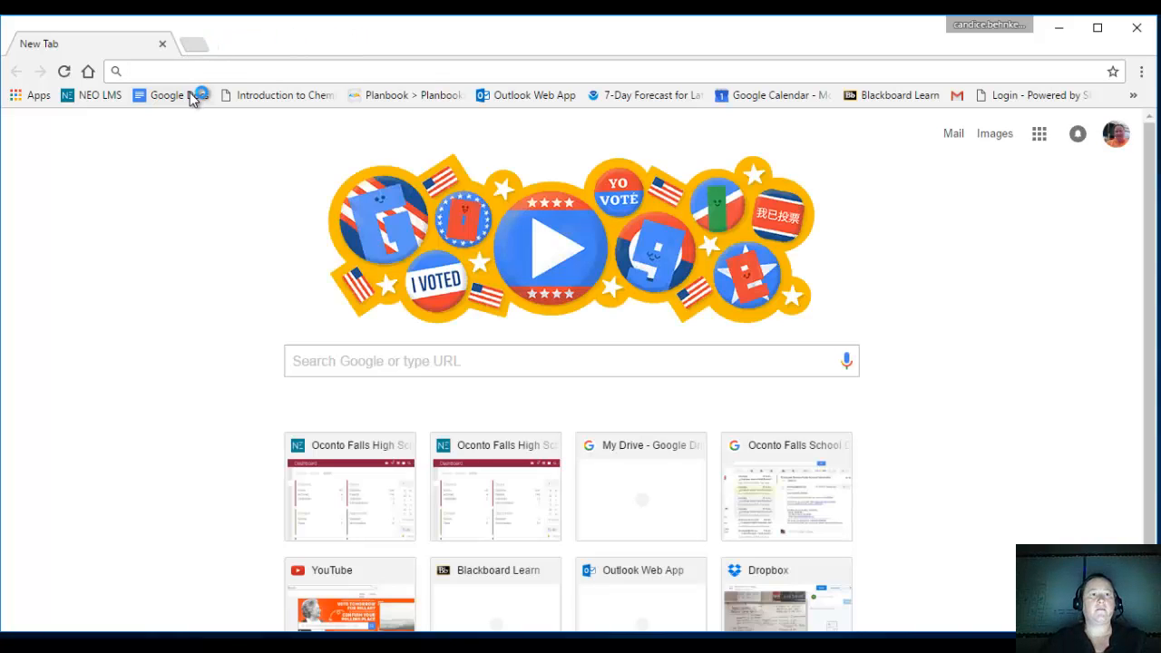
Switch to Google Docs in the browser, create a blank document and paste the copied chart into it.
left_click(192, 95)
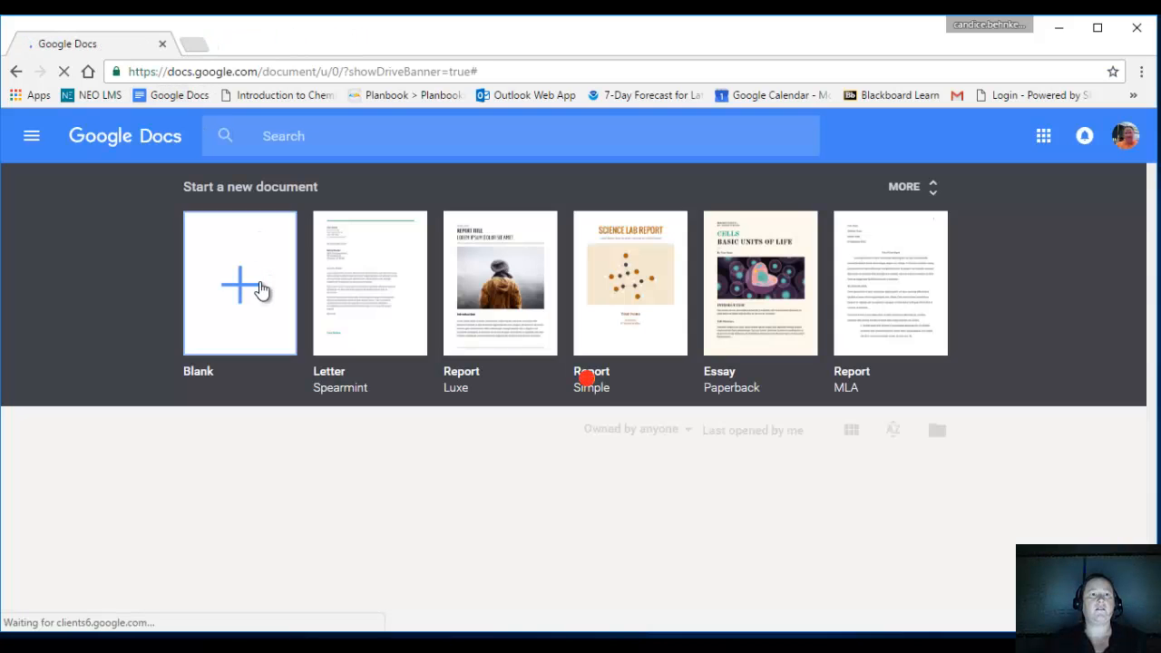
left_click(260, 288)
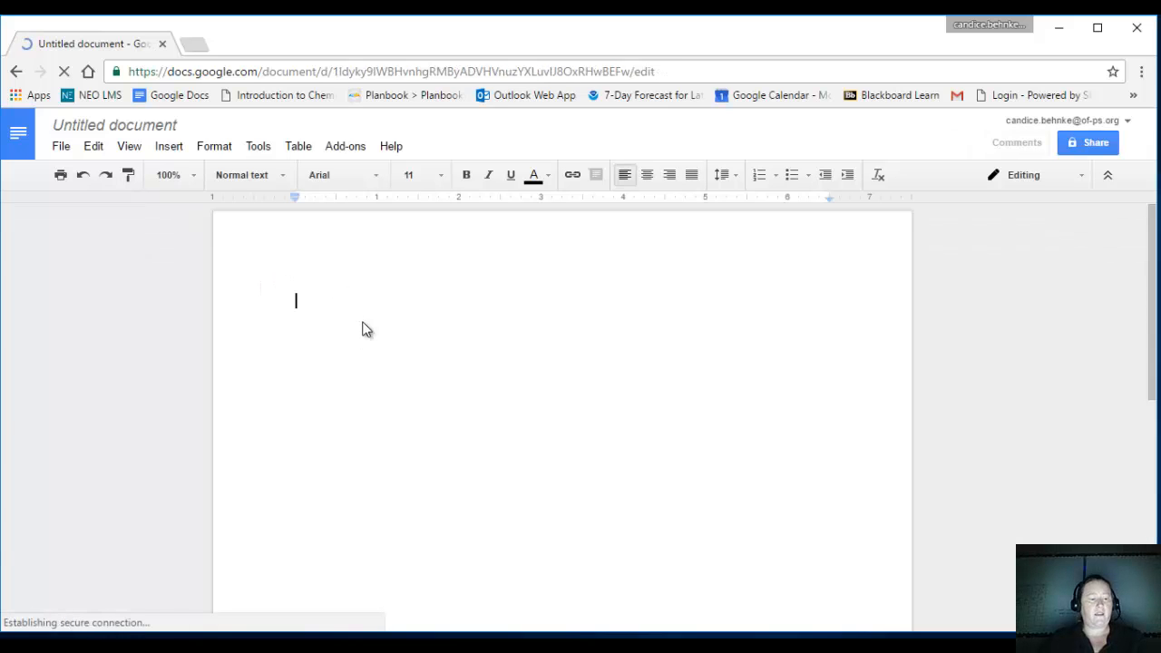
right_click(319, 314)
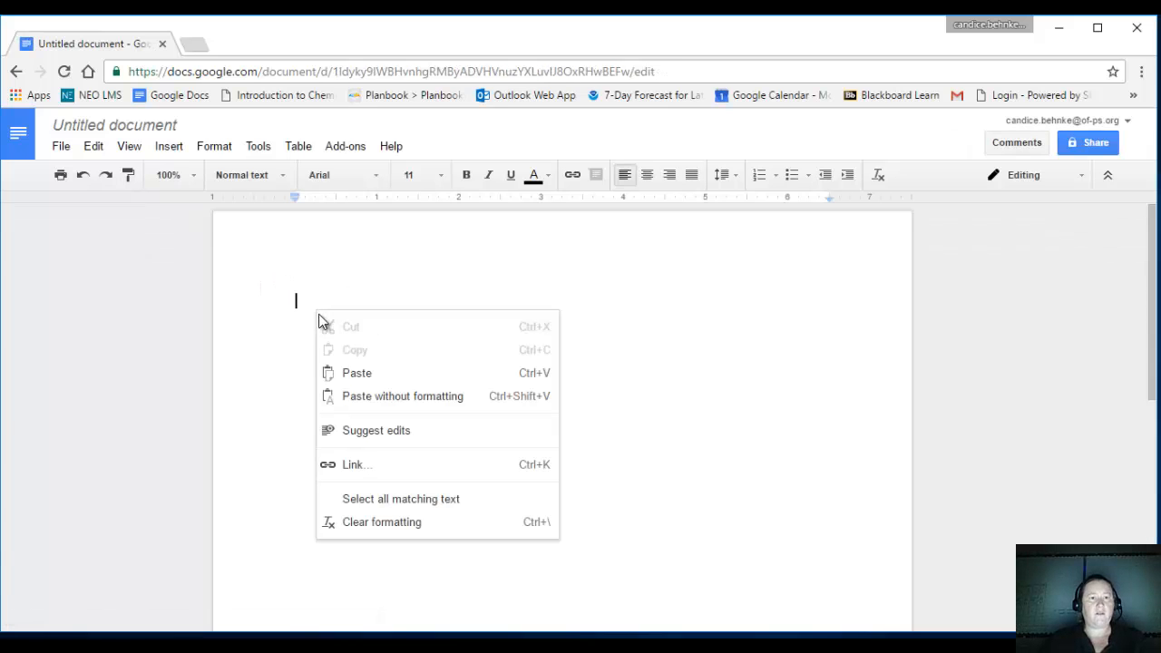
left_click(354, 373)
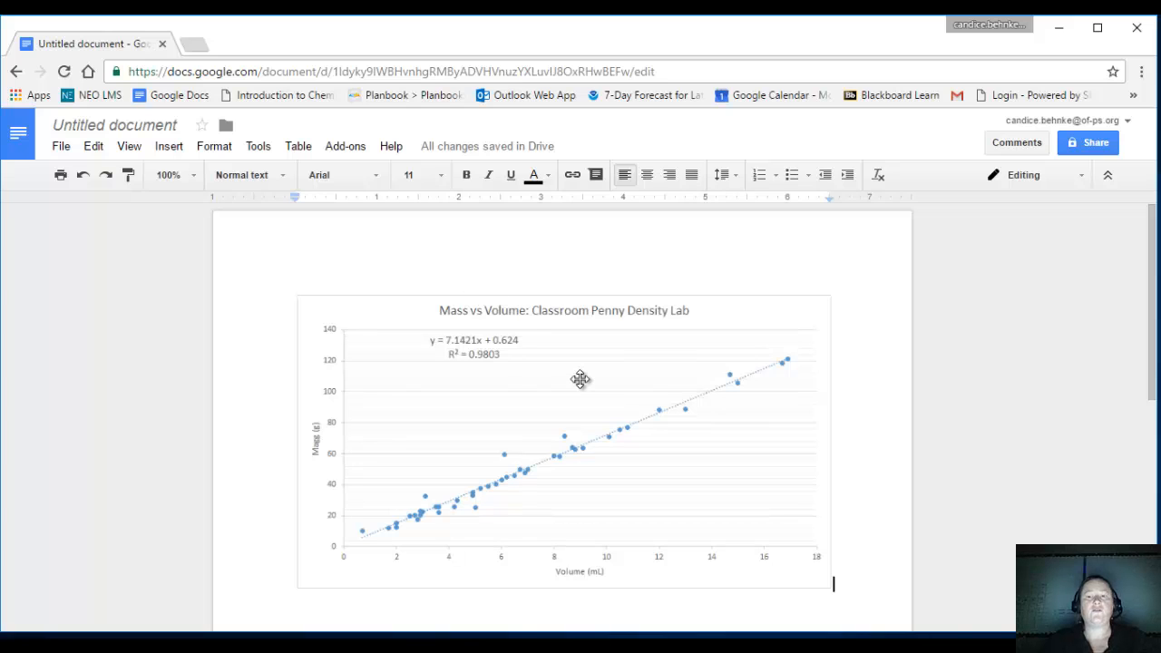
Add a blank line below the pasted chart in the document.
key("Return")
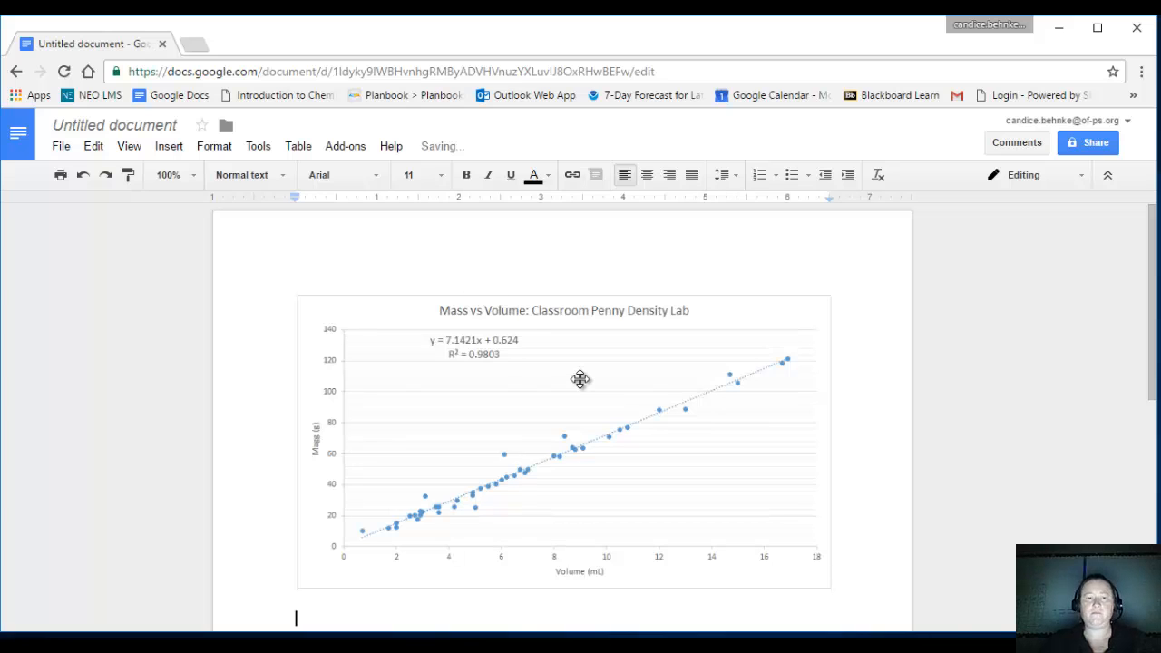
scroll(588, 349, "down", 1)
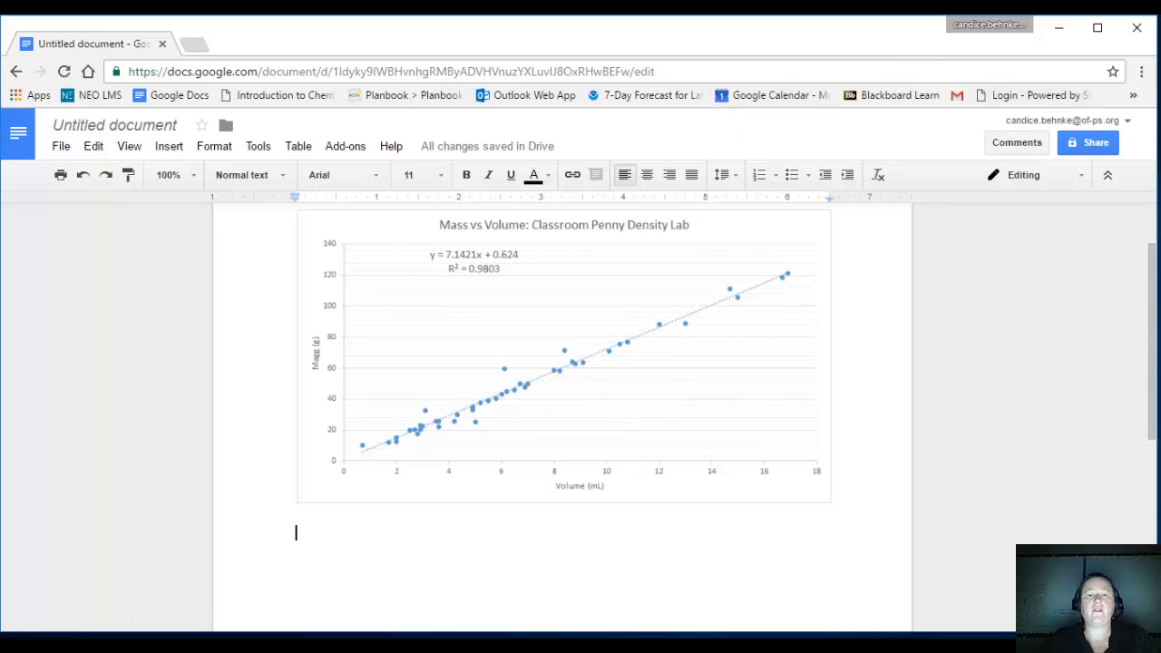
Switch back to Excel and sort the whole data table by Last Names from A to Z, expanding the selection to the neighbouring columns.
key("alt+Tab")
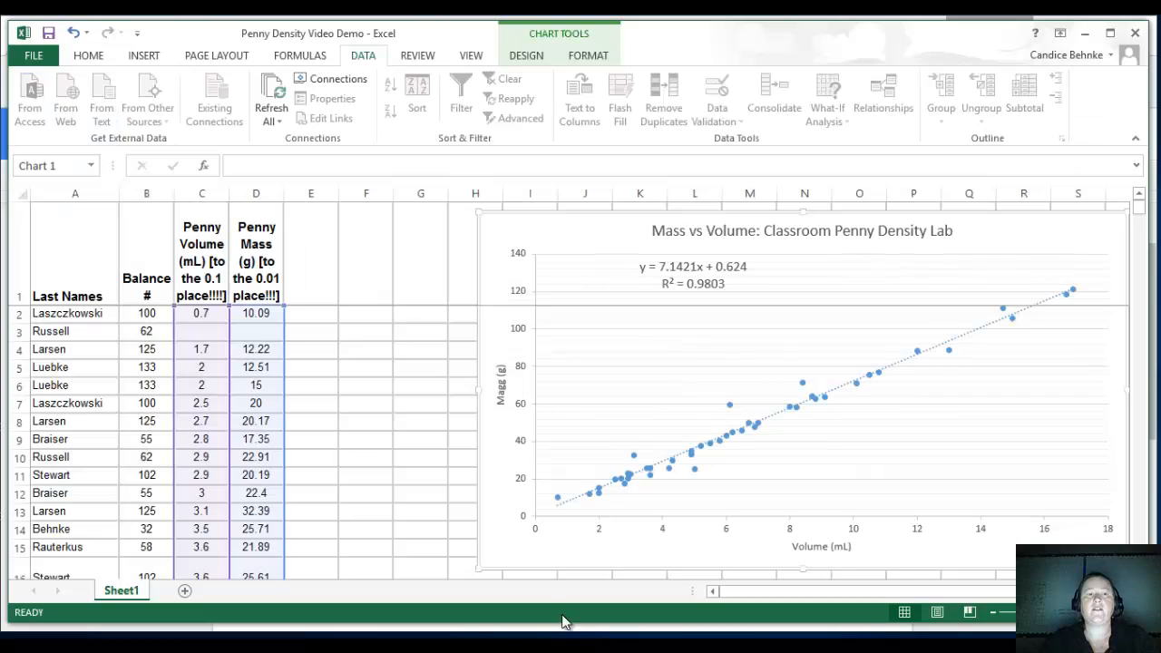
left_click(412, 421)
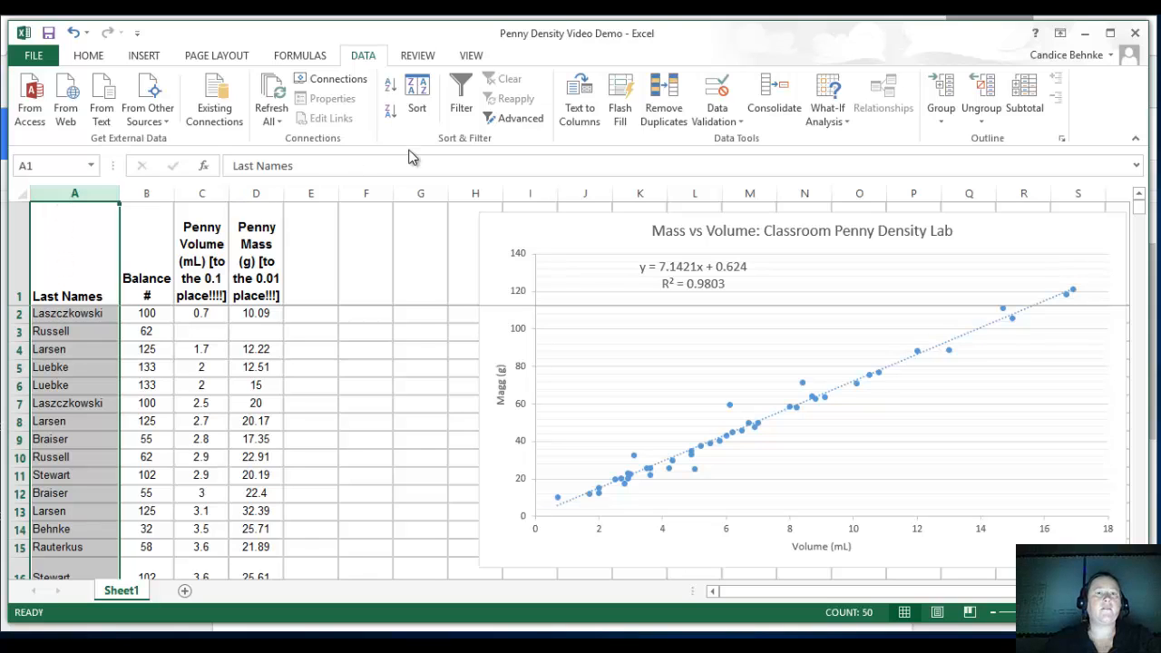
left_click(392, 113)
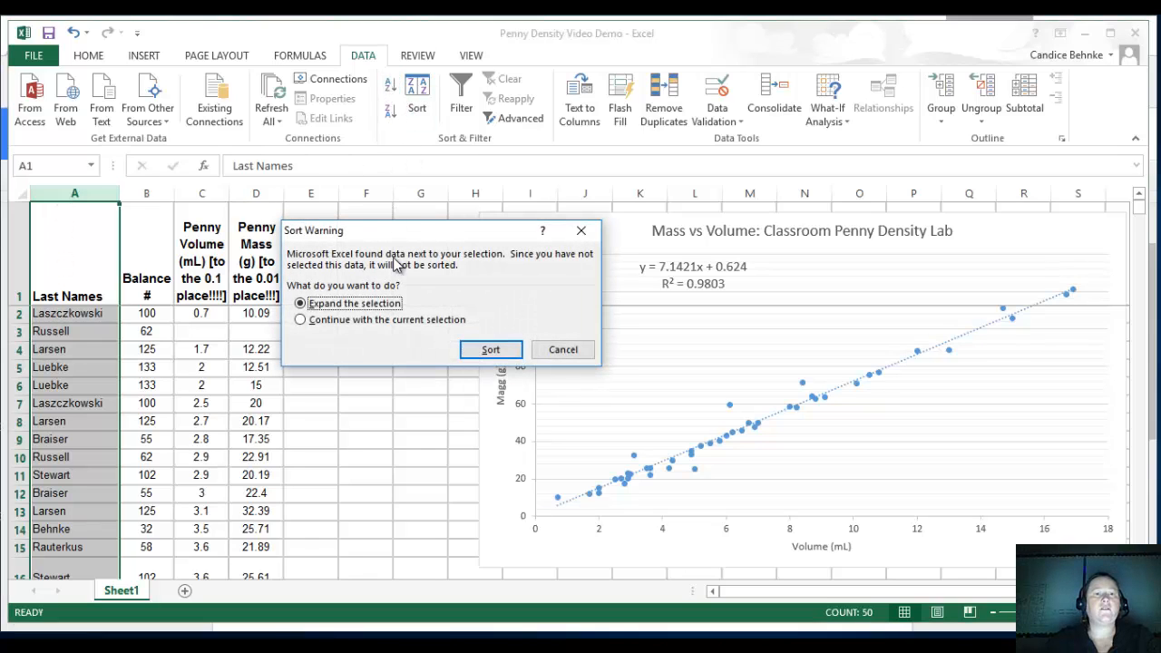
left_click(490, 352)
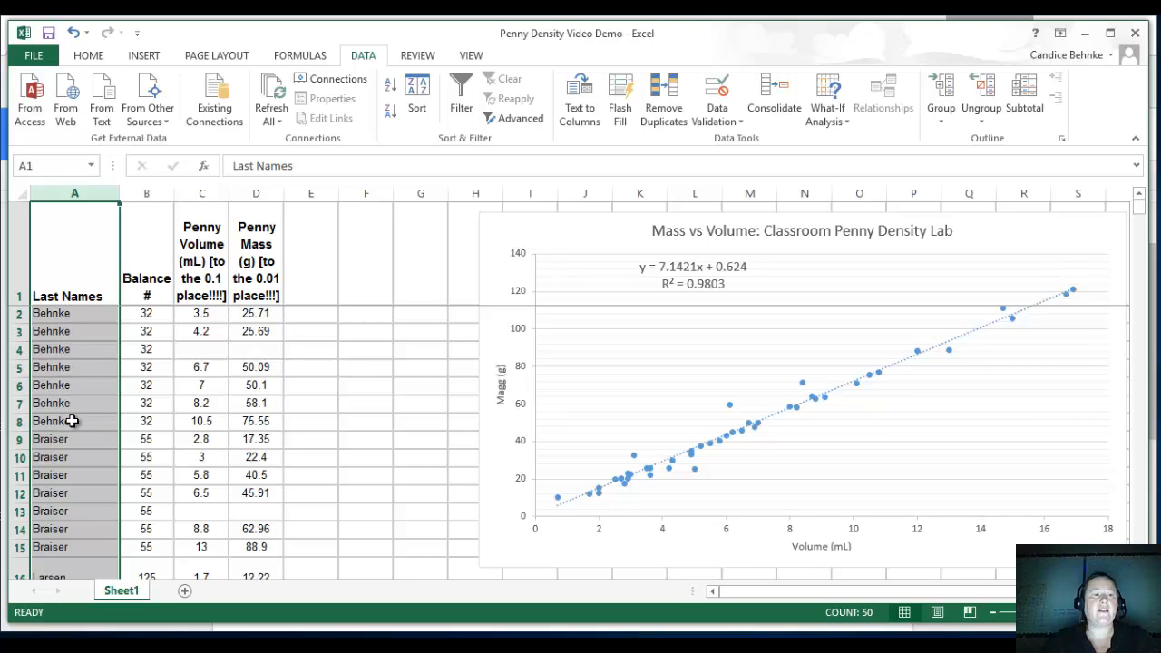
Highlight rows 2 to 8, the balance 32 group's data, with a yellow fill.
left_click(227, 427)
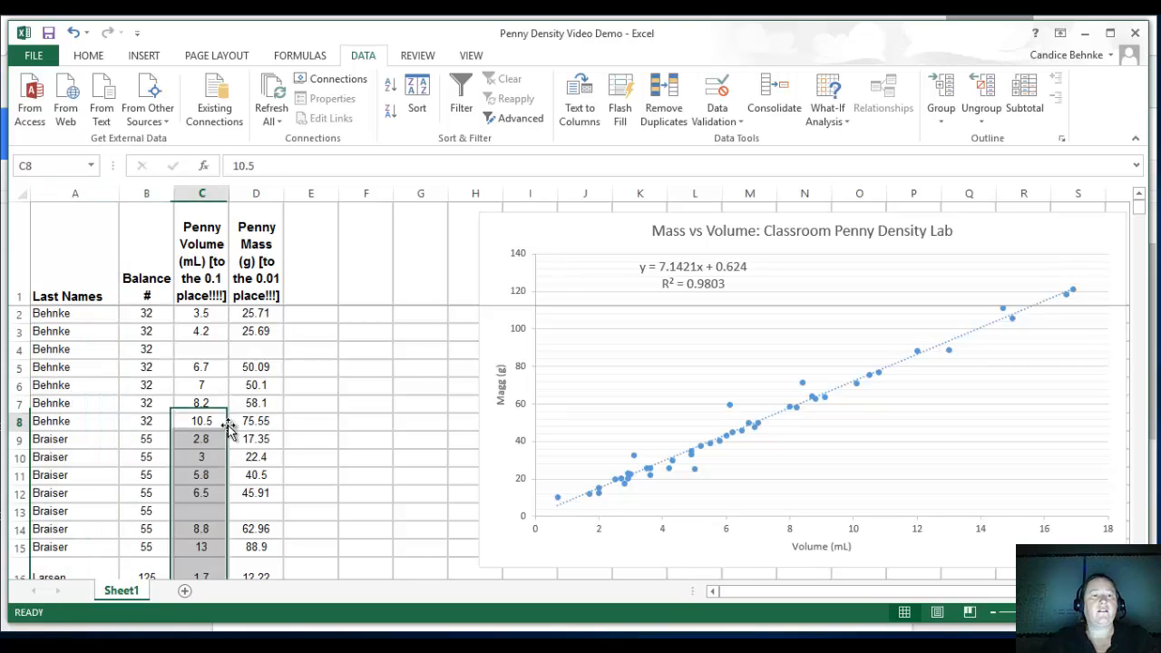
left_click(218, 349)
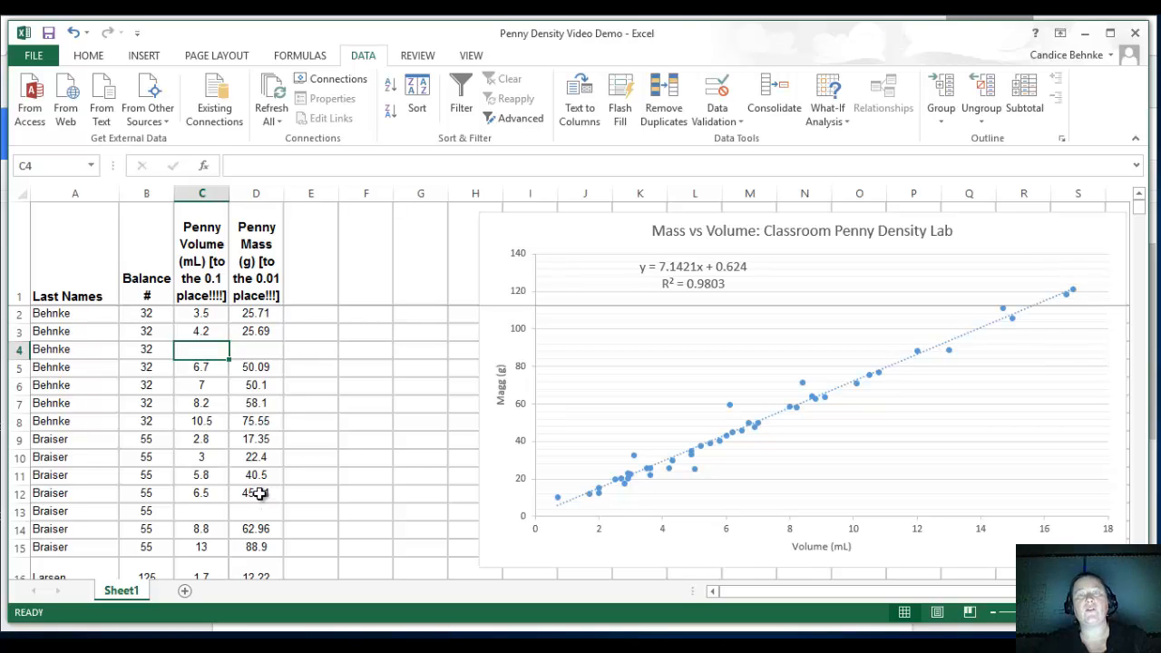
left_click(257, 424)
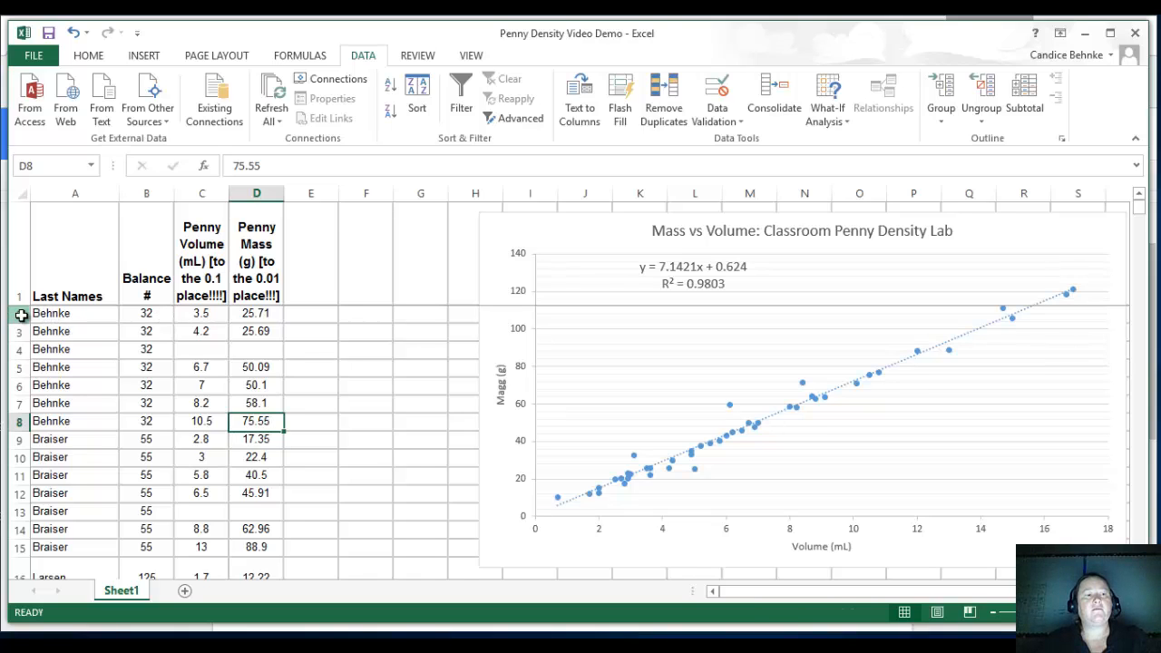
left_click_drag(21, 314, 23, 419)
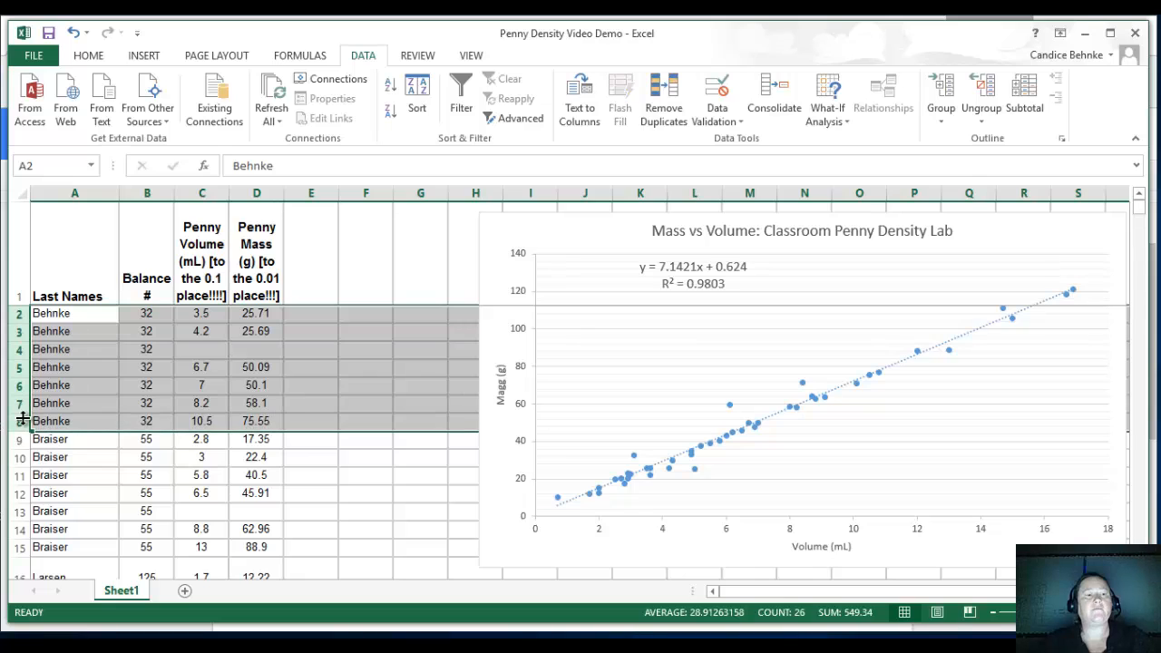
left_click(88, 55)
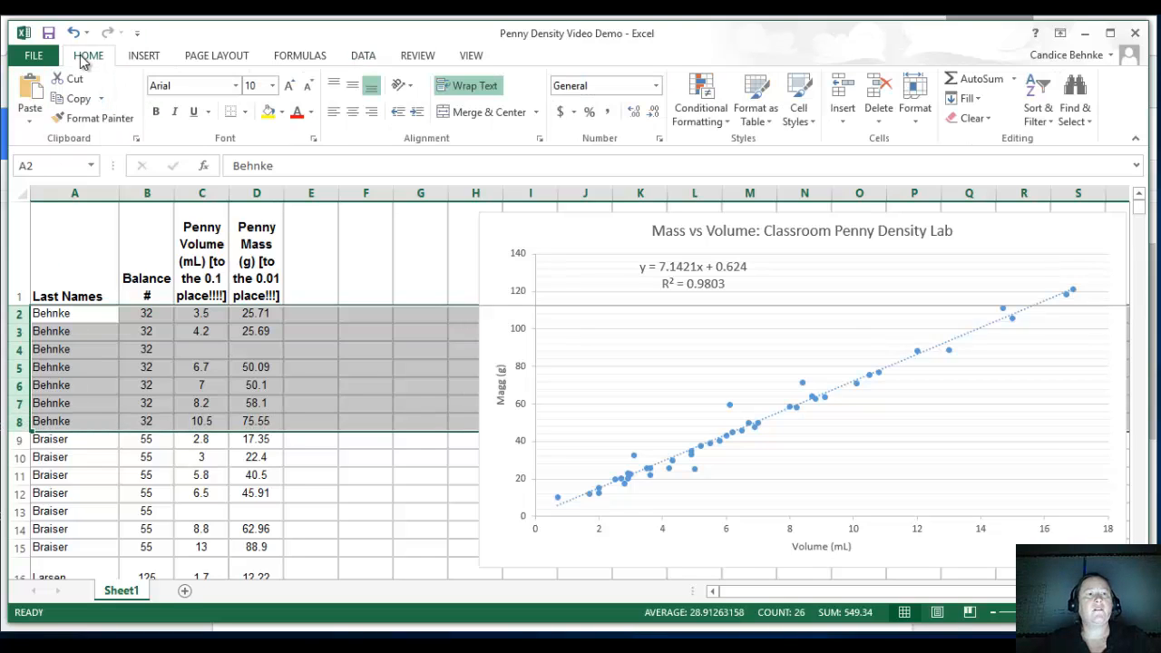
left_click(268, 111)
left_click(311, 474)
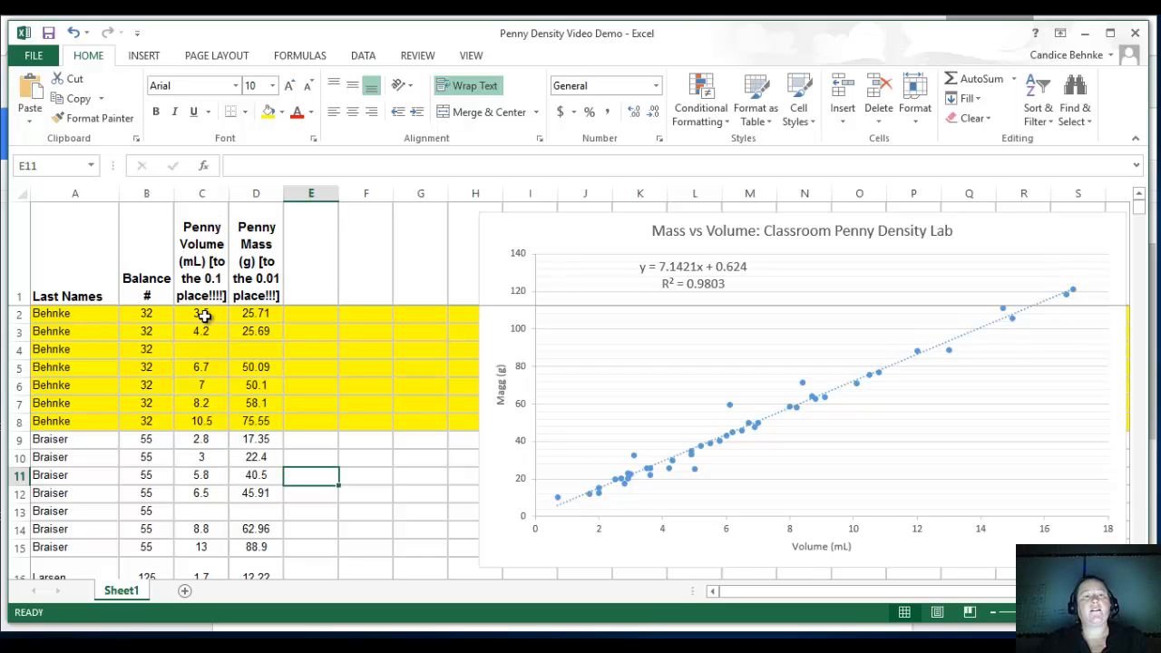
Insert a markers-only scatter chart from the highlighted group's volume and mass values in C2:D8.
left_click_drag(205, 316, 248, 421)
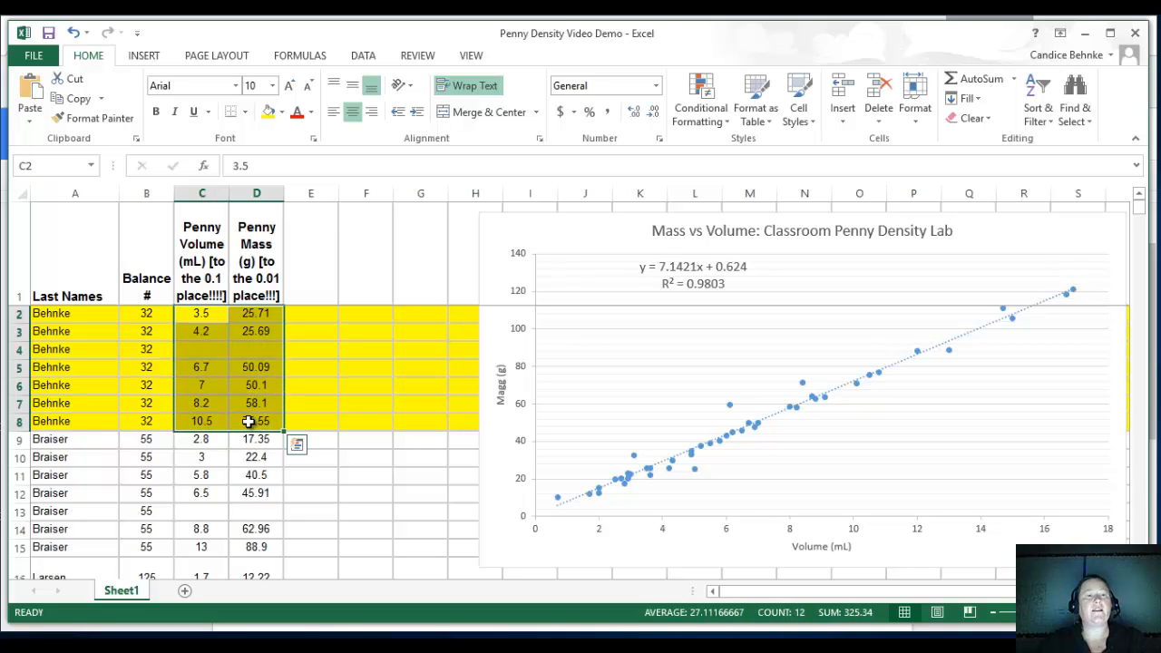
left_click(144, 57)
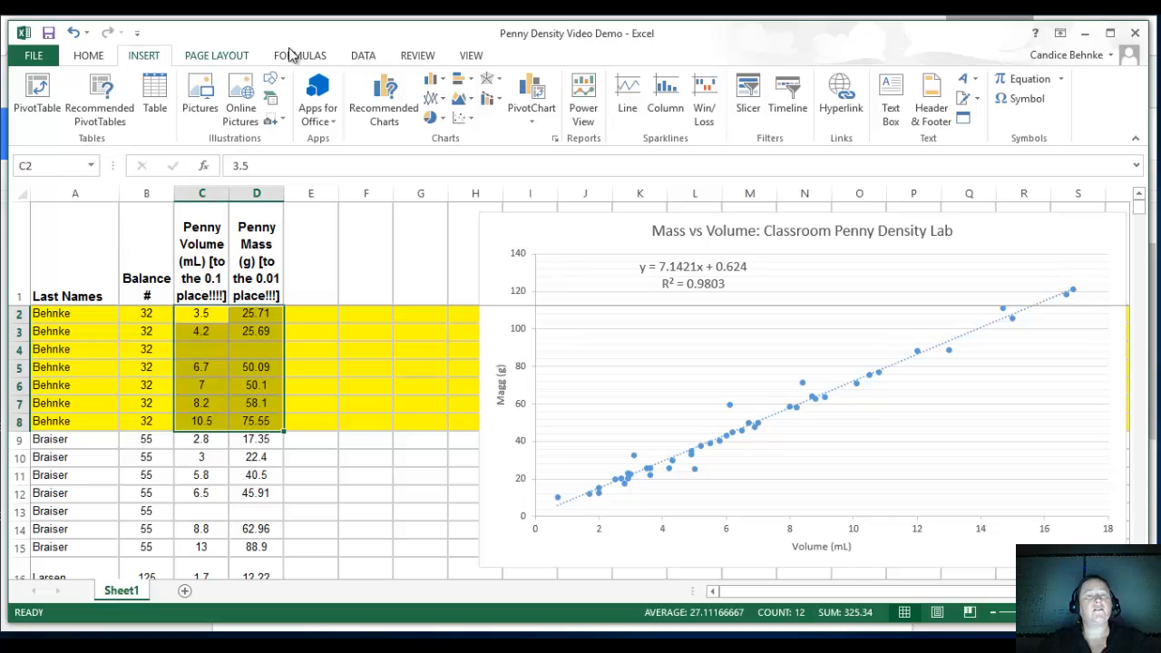
left_click(466, 122)
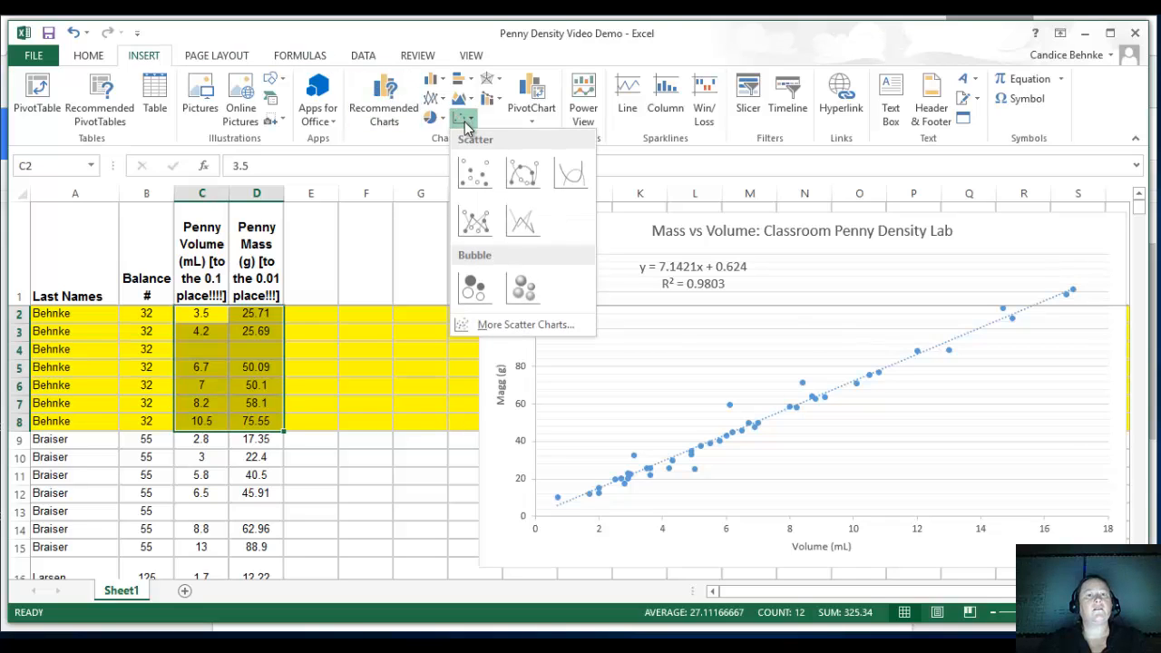
left_click(470, 172)
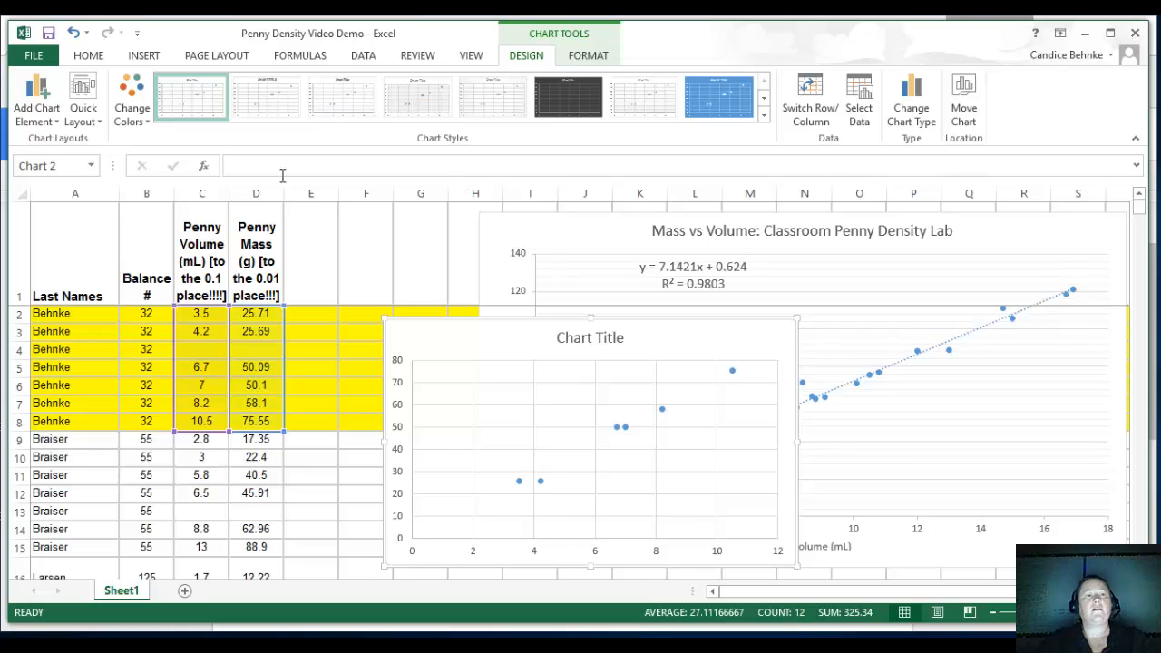
Apply the quick layout with axis titles, trendline, equation and R² value to the new chart, and delete its legend.
left_click(88, 109)
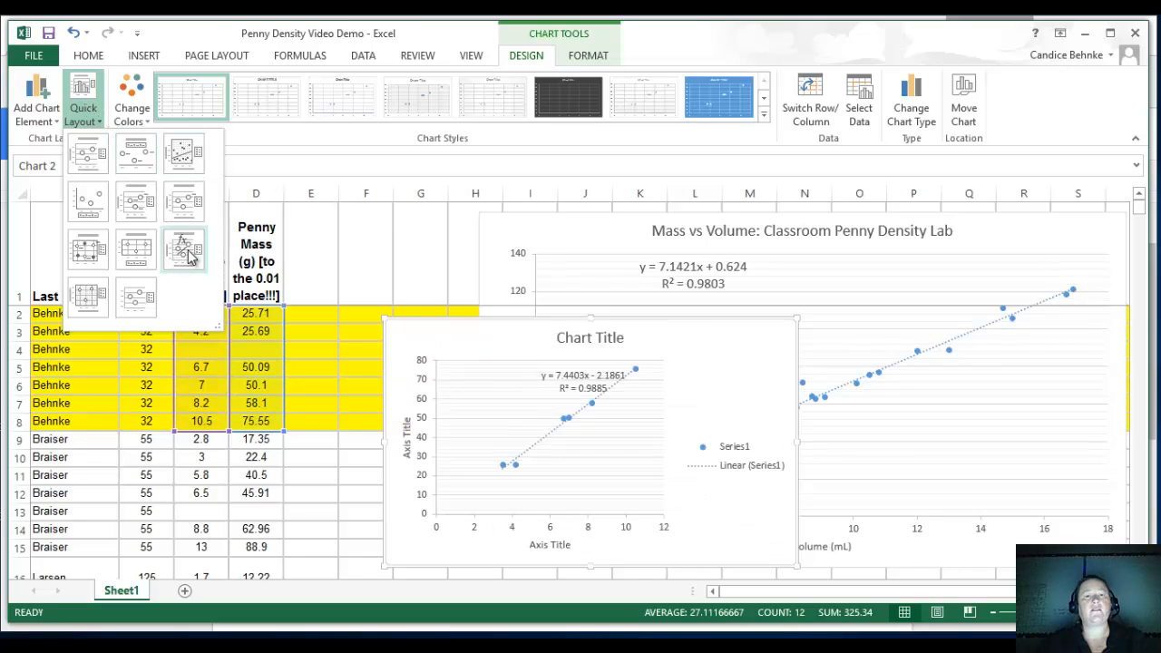
left_click(182, 253)
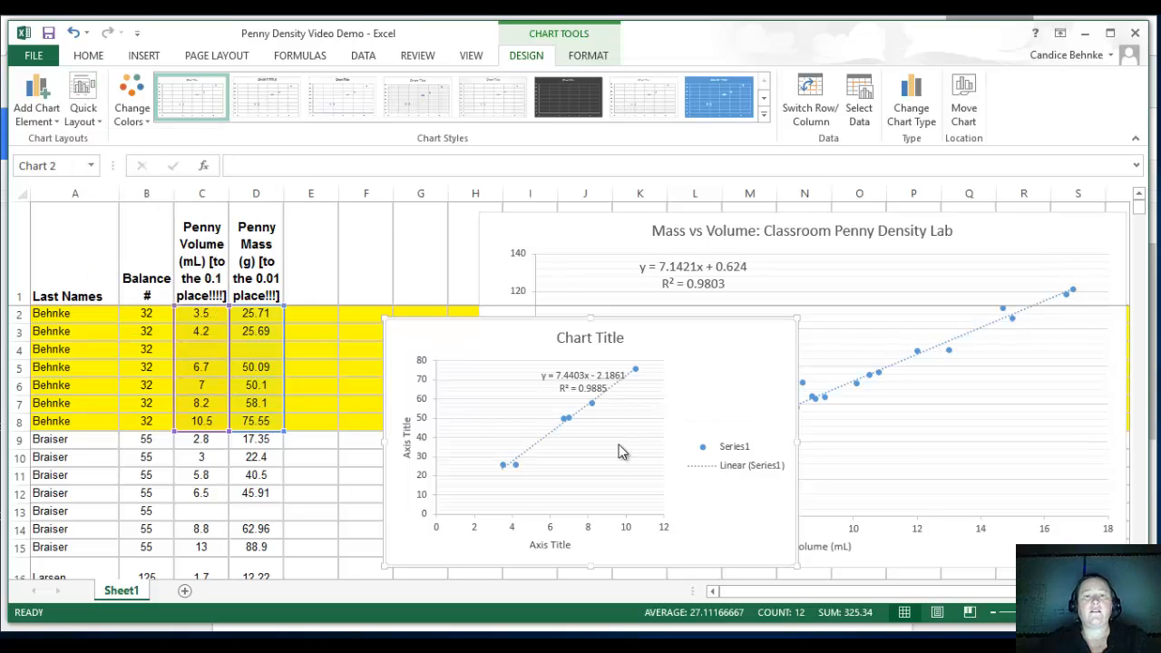
left_click(732, 460)
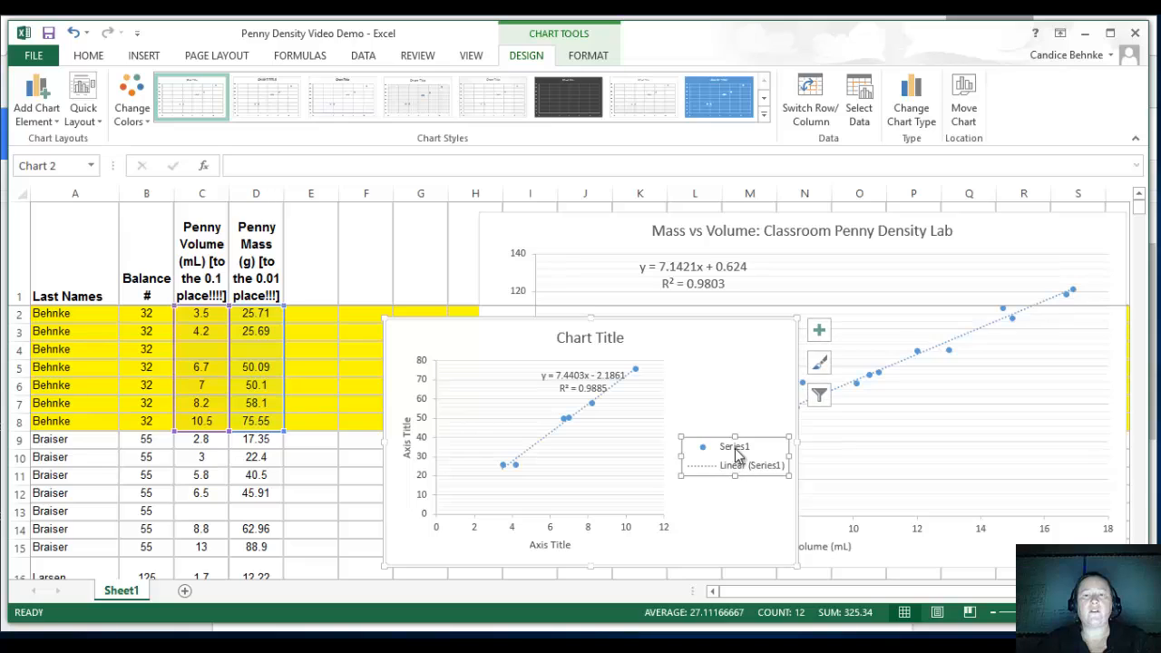
key("Delete")
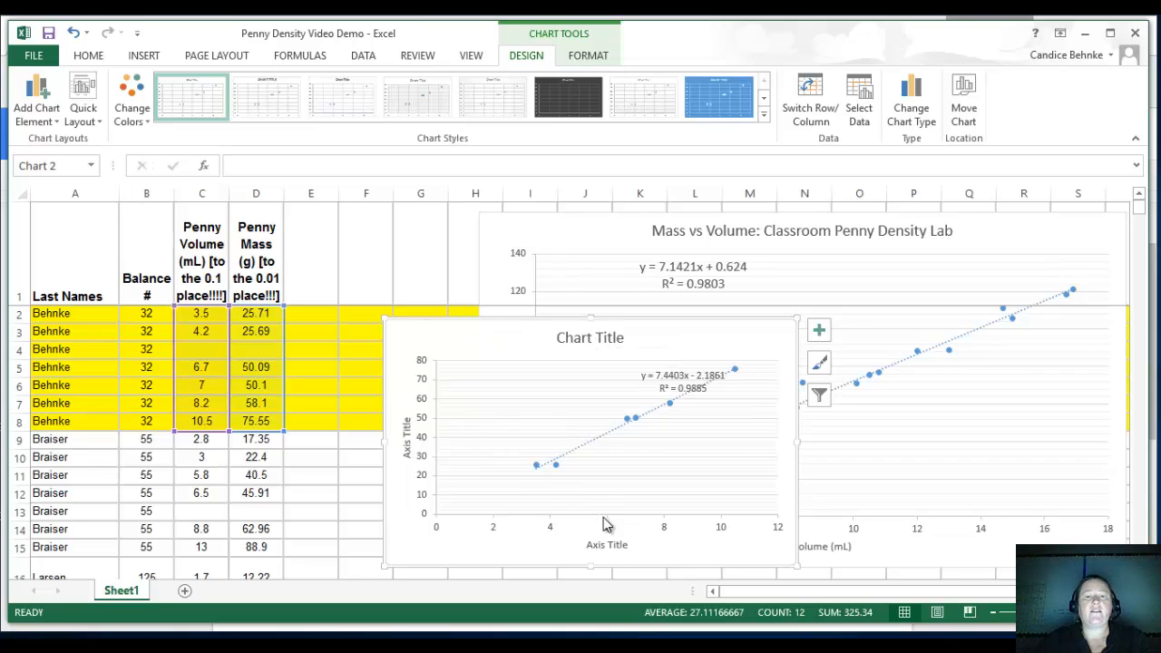
Set the new chart's horizontal axis title to "Volume (mL)".
left_click(608, 547)
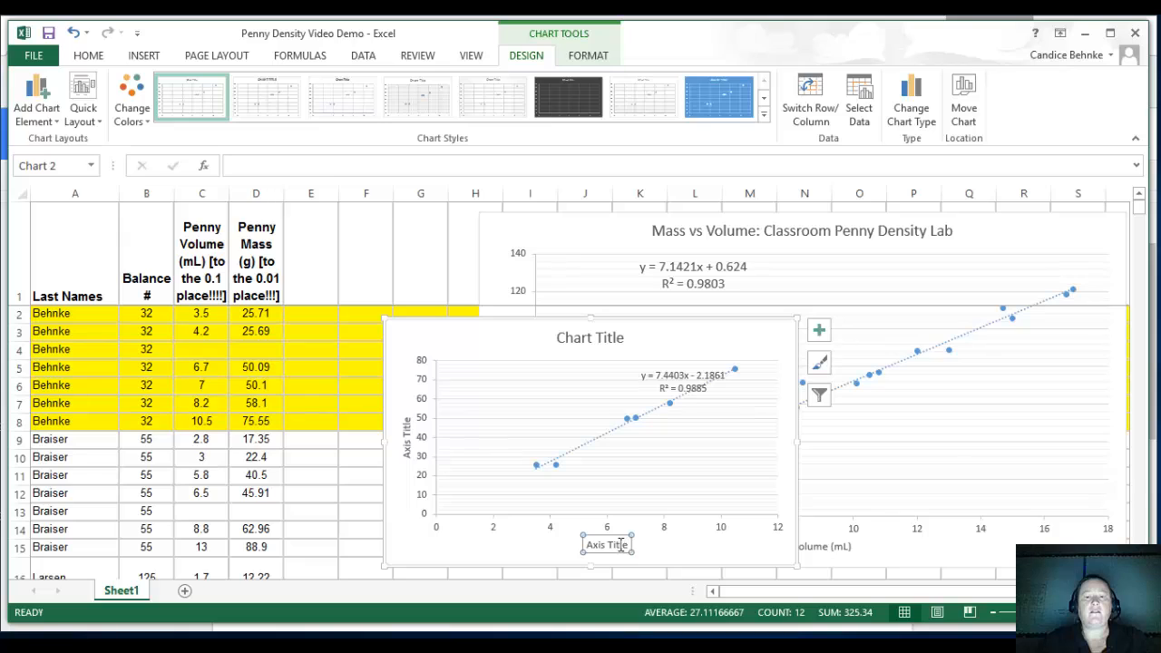
left_click(616, 544)
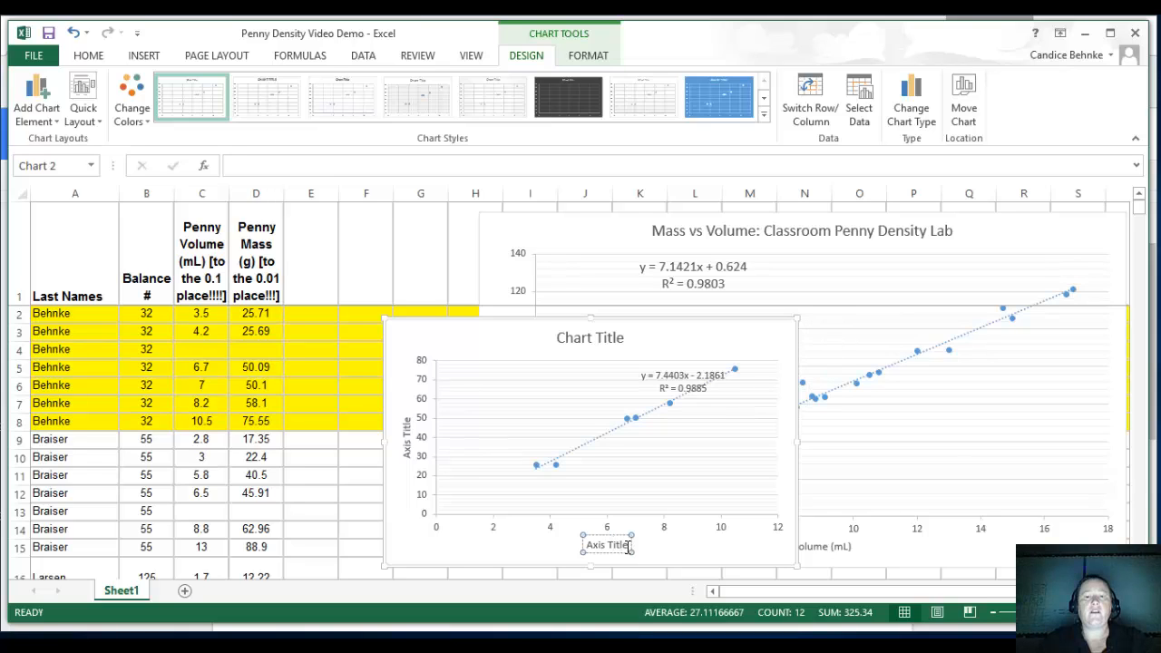
left_click_drag(629, 546, 587, 546)
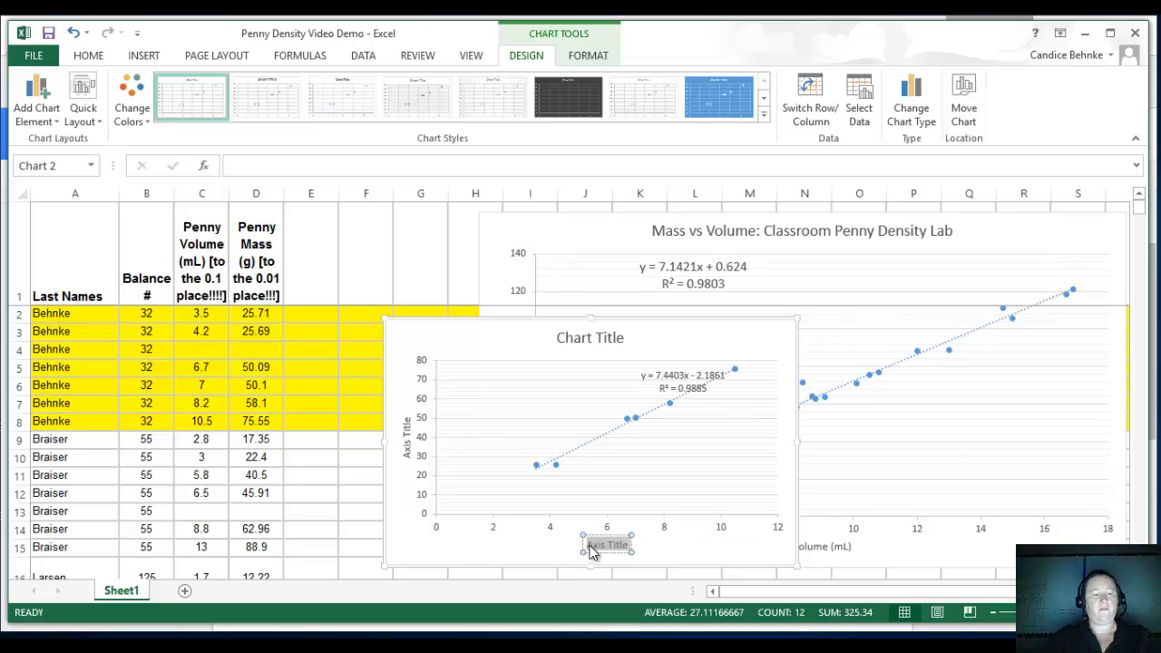
type("cd")
key("BackSpace")
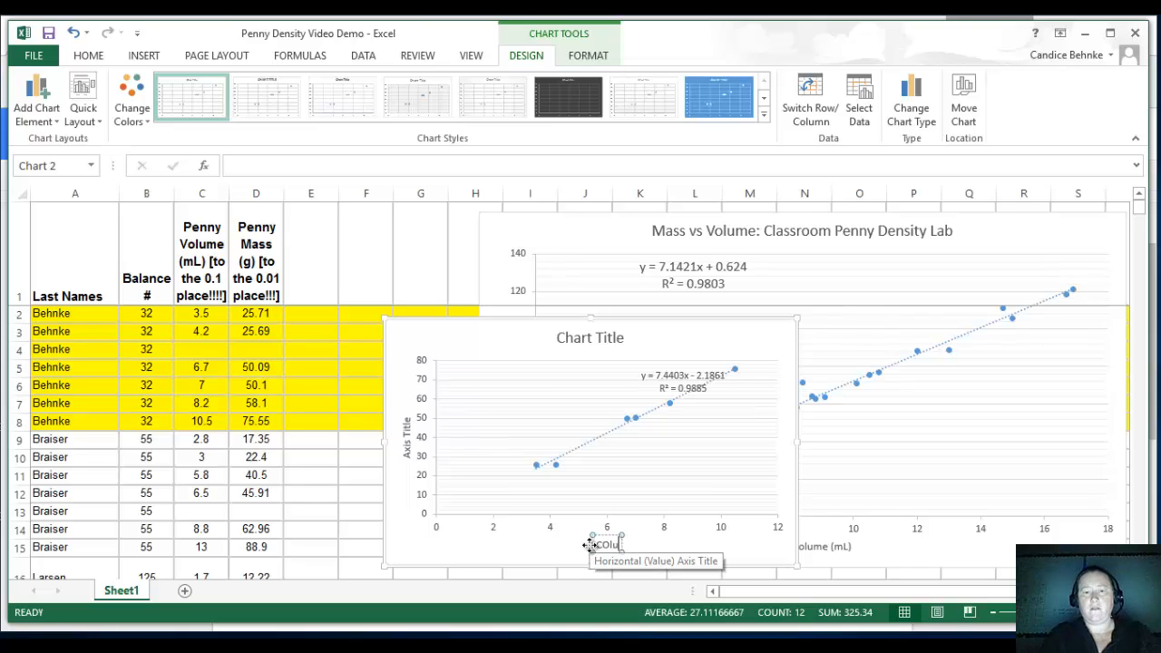
key("BackSpace")
type("Volu")
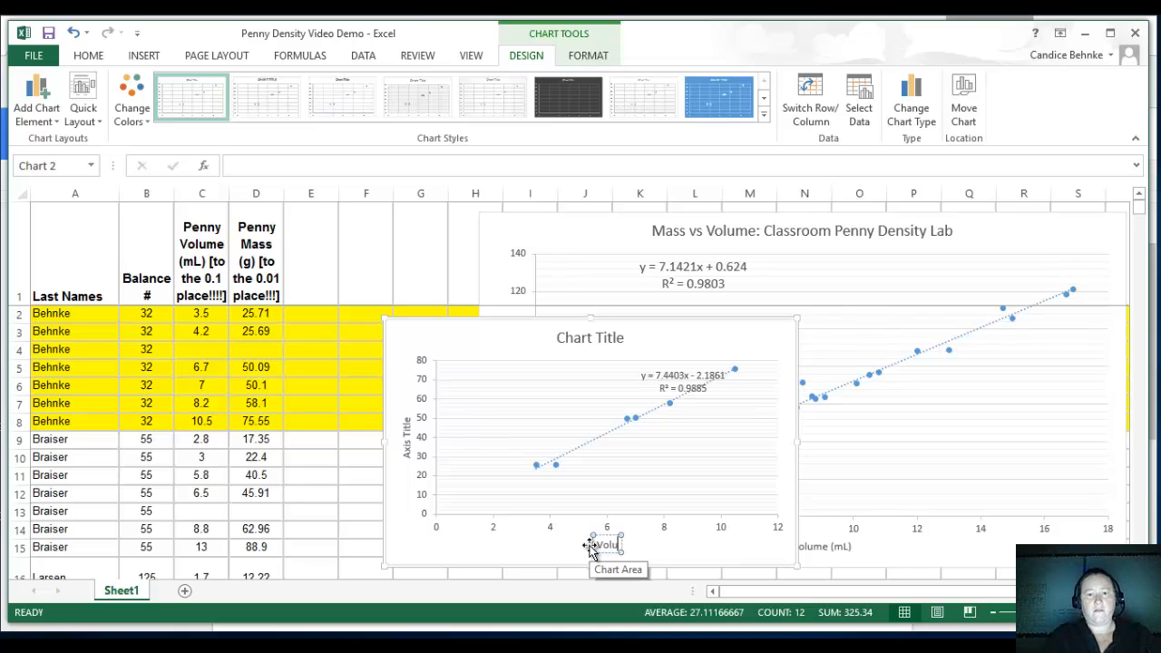
type("me 9")
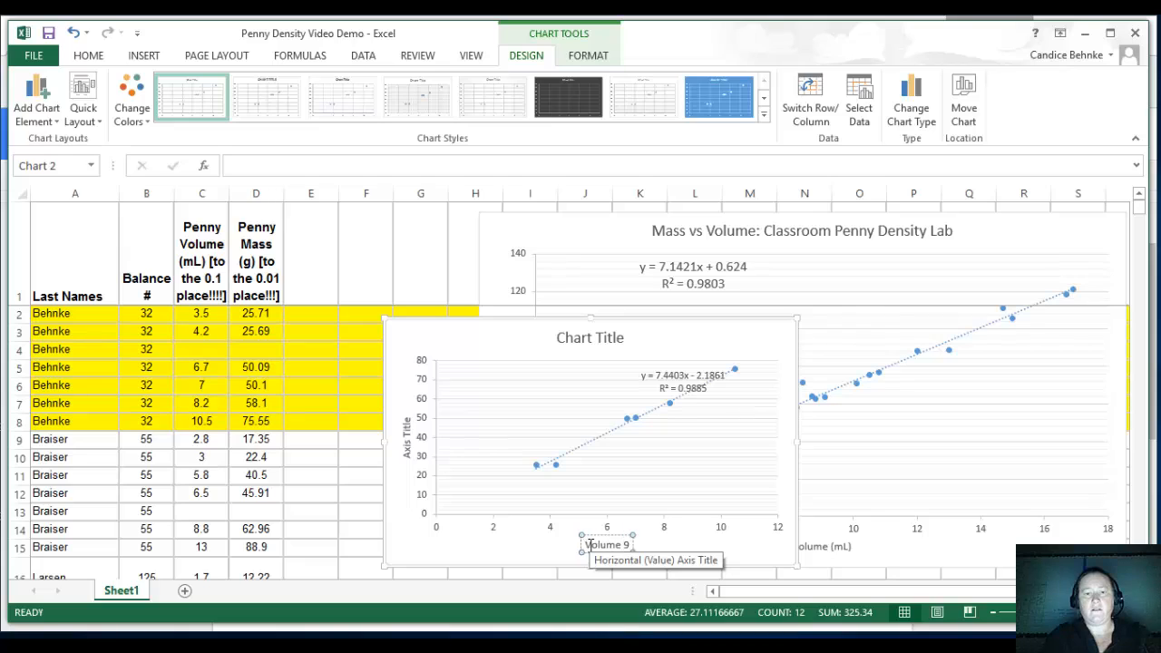
key("BackSpace")
type("(mL")
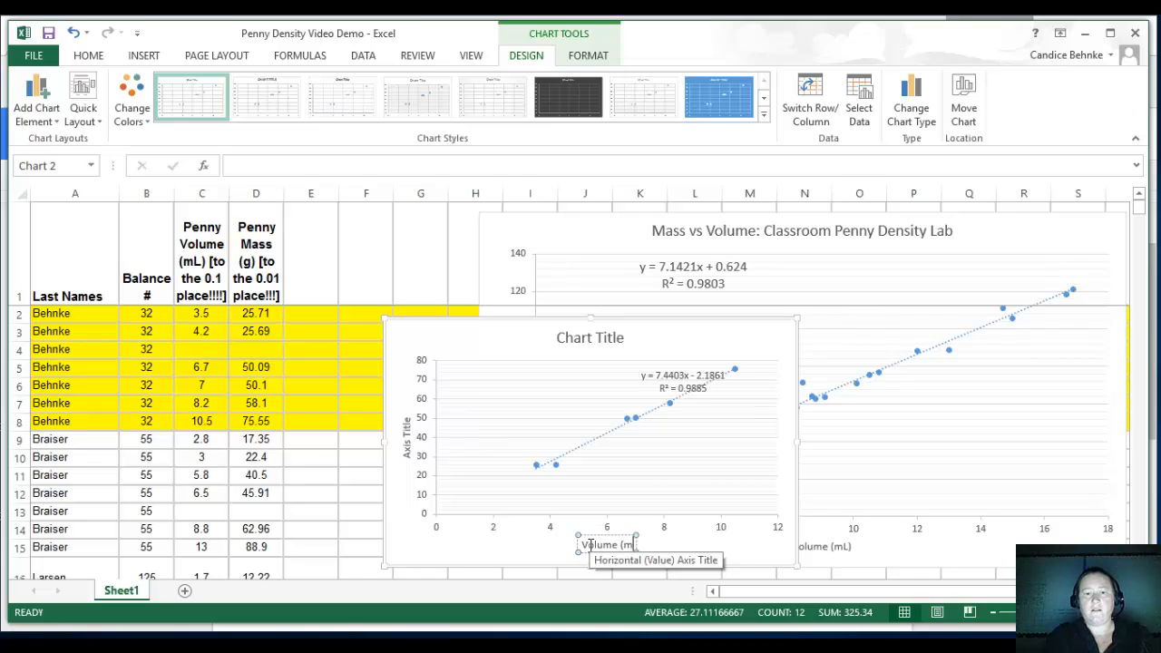
type(")")
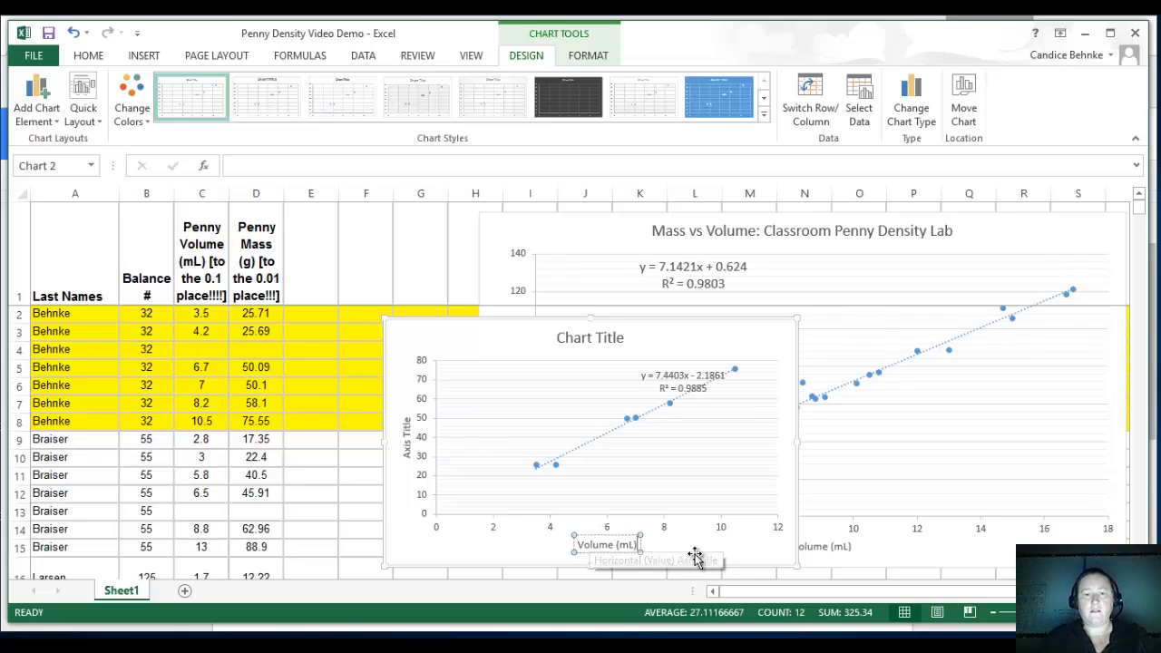
Set the new chart's vertical axis title to "Mass (g)".
left_click(412, 448)
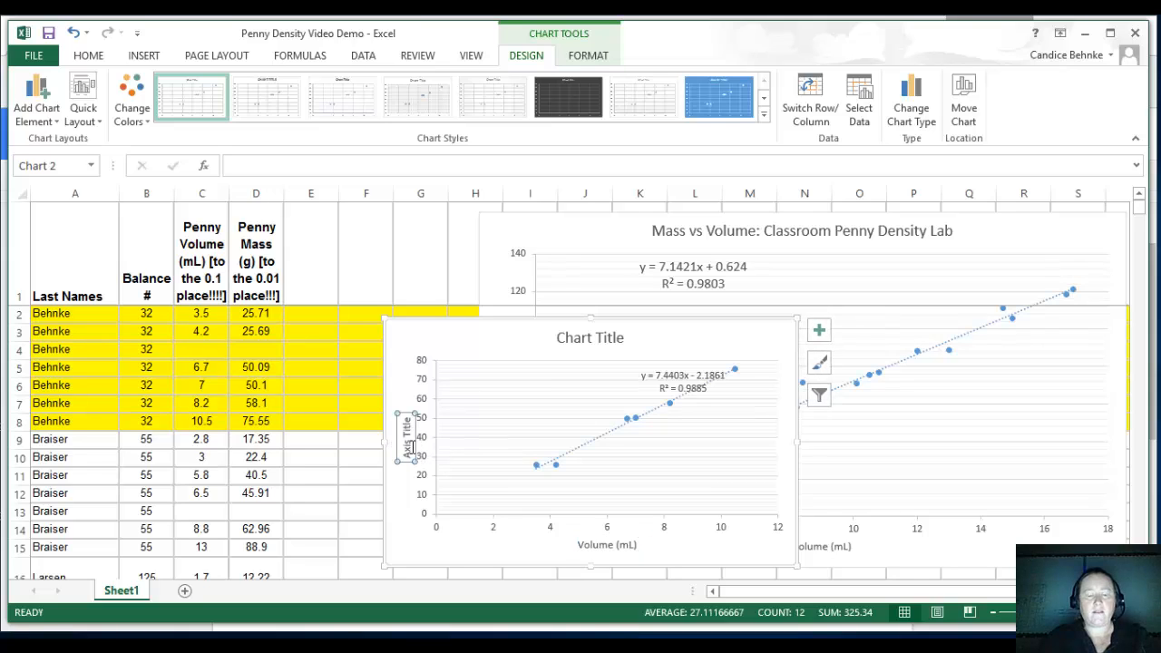
left_click_drag(408, 421, 407, 462)
type("Mass (g)")
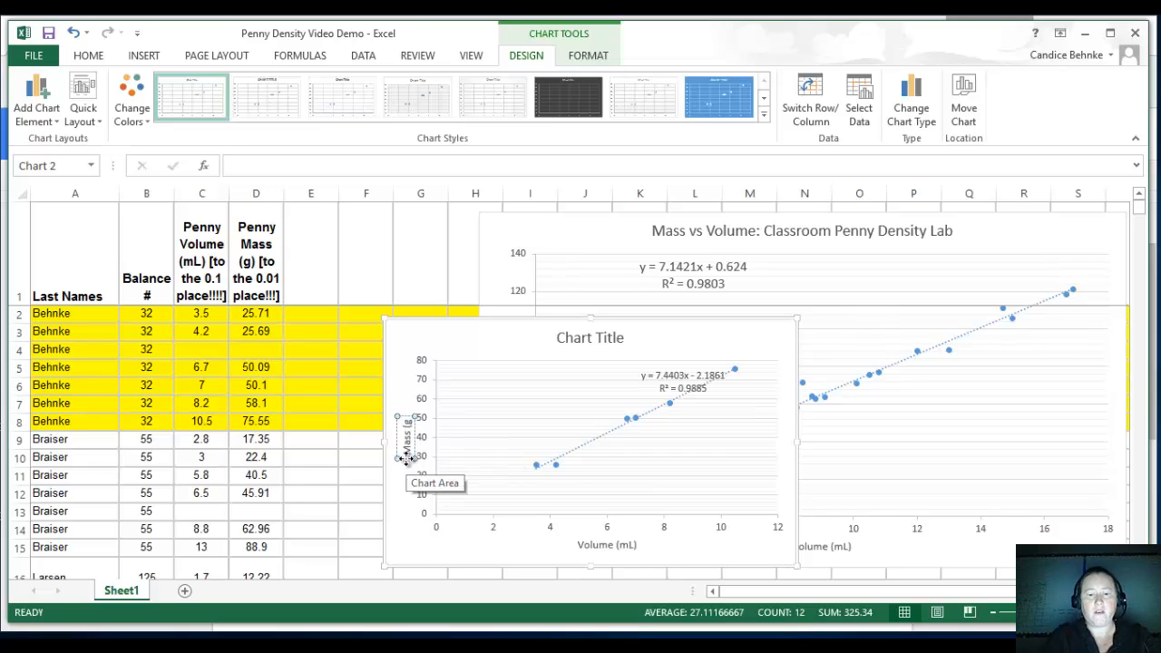
Replace the new group chart's placeholder title with "Mass vs Volume:".
left_click(613, 341)
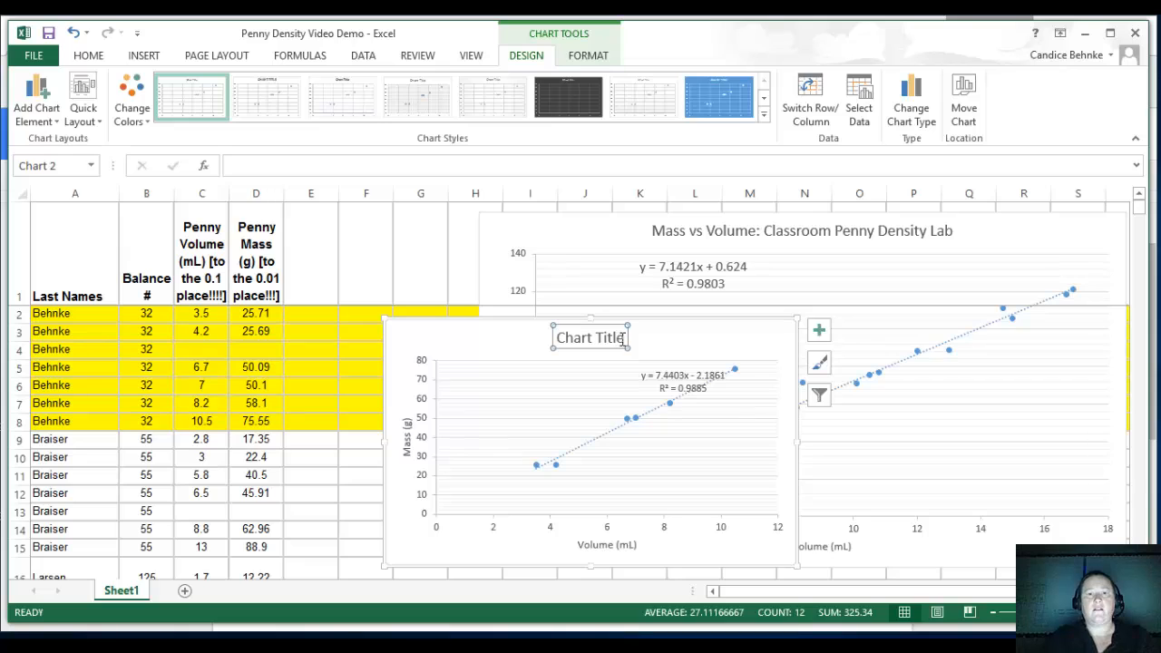
triple_click(622, 339)
type("M")
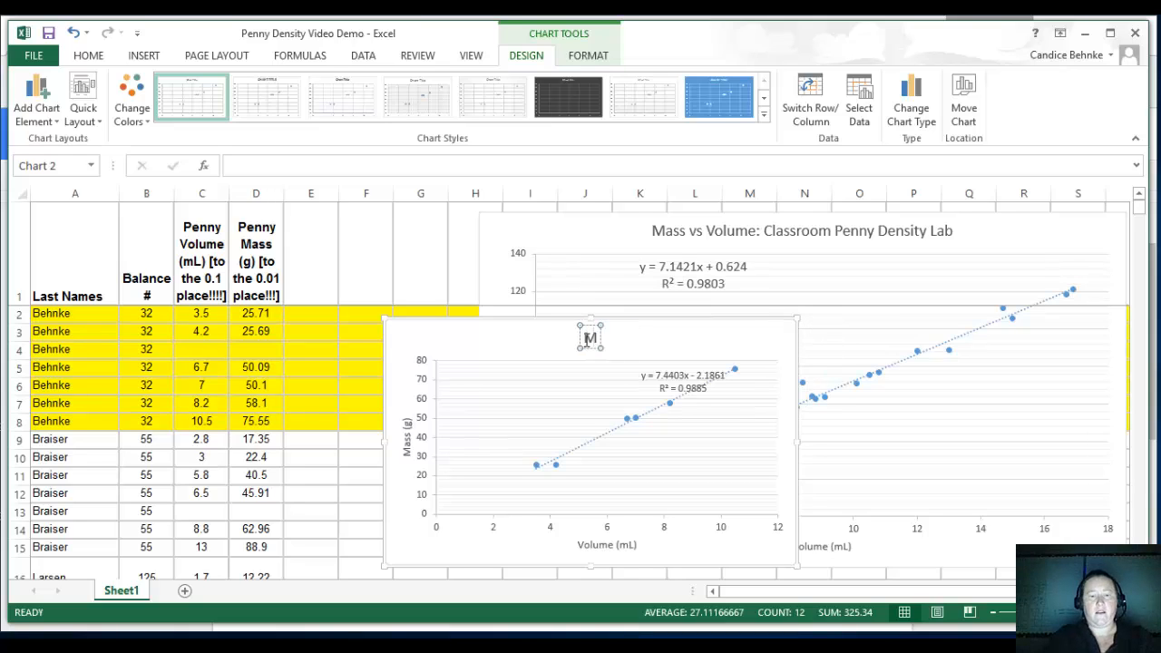
type("ass vs")
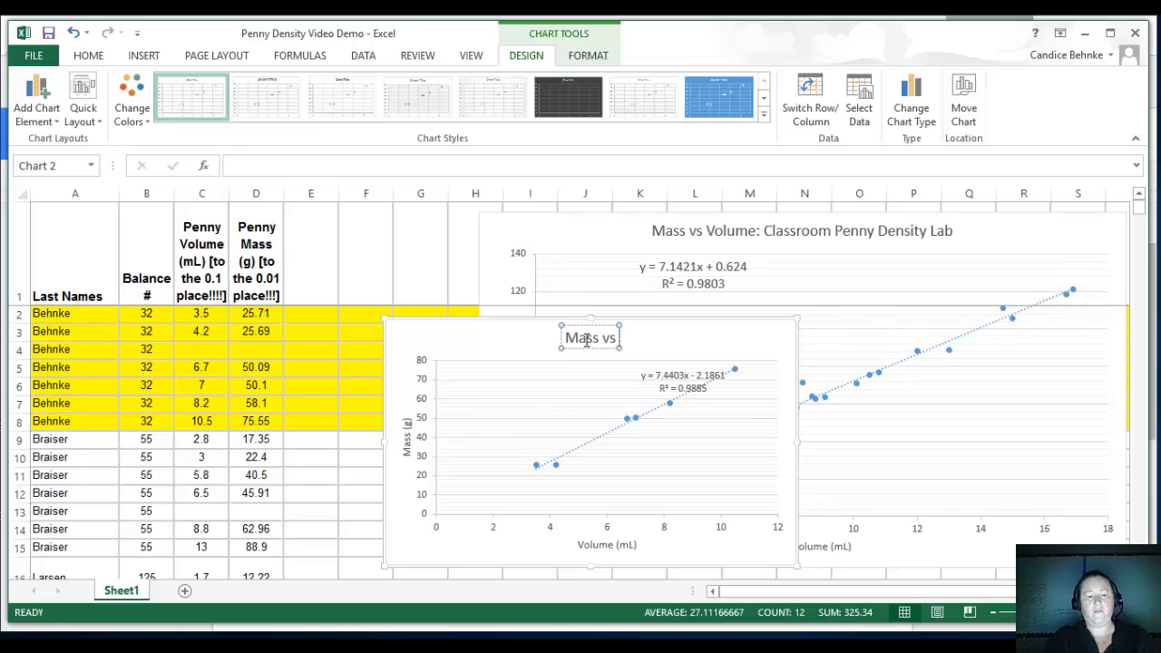
type(" Volume")
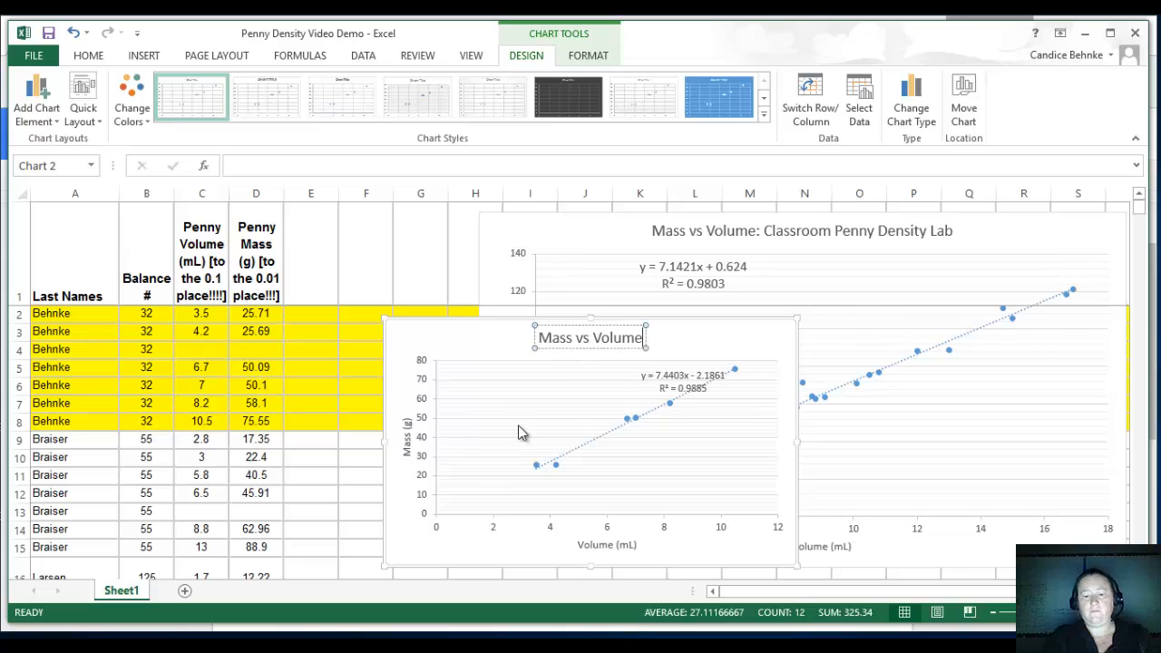
type(":")
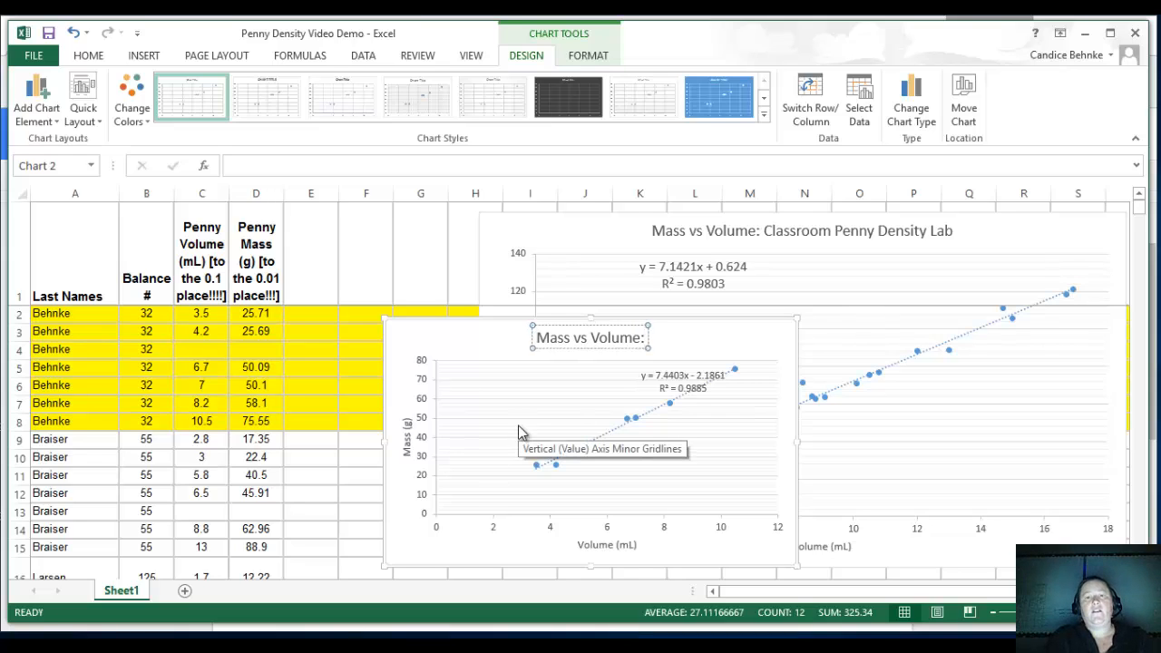
type(" Behnke")
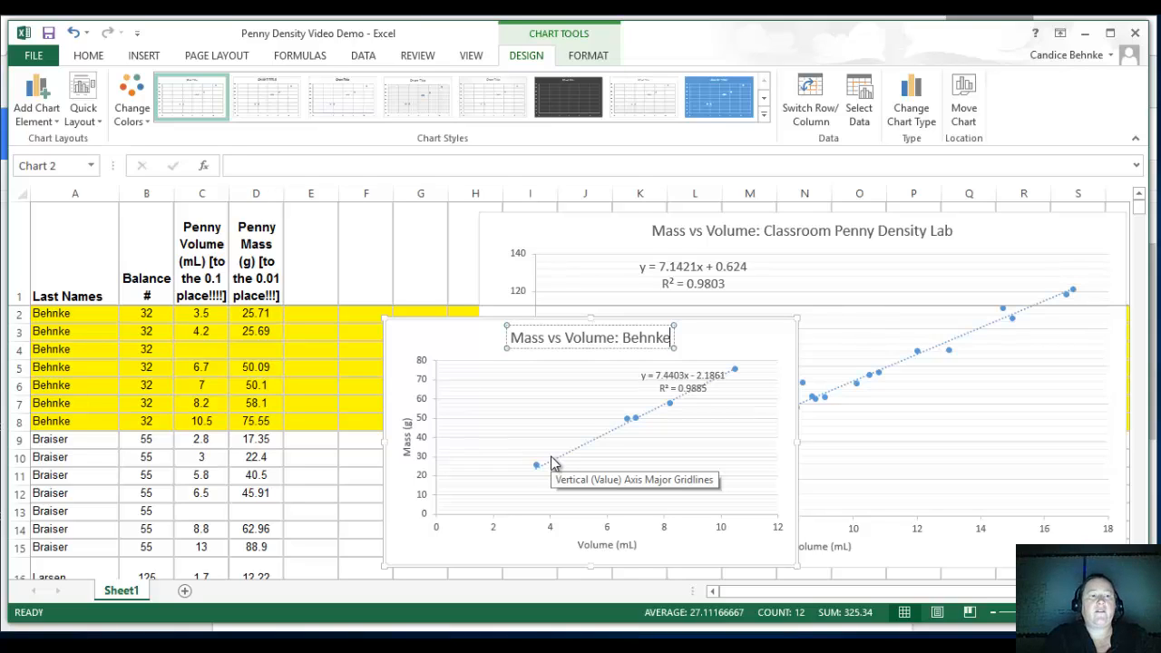
type(",")
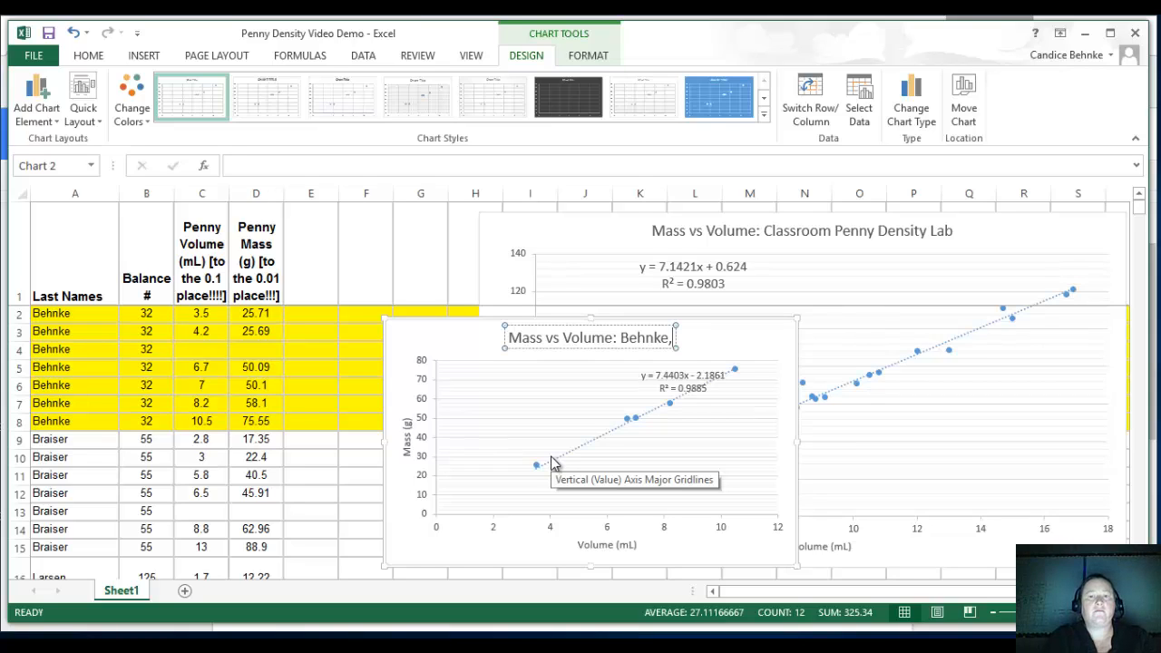
key("BackSpace")
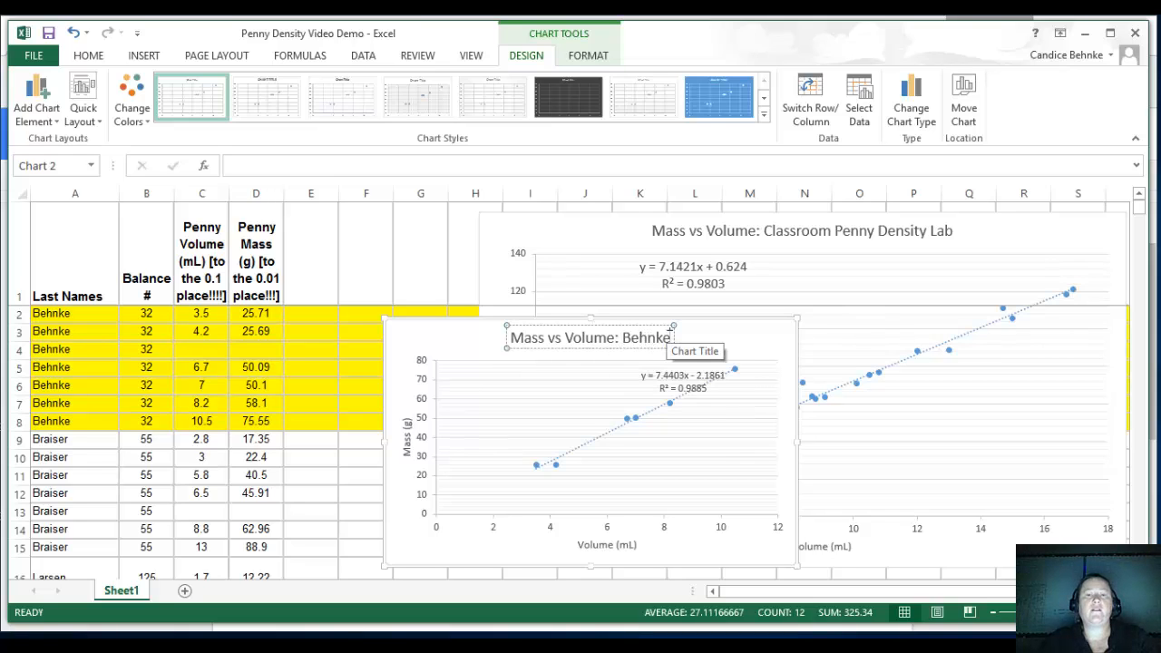
left_click_drag(622, 338, 653, 338)
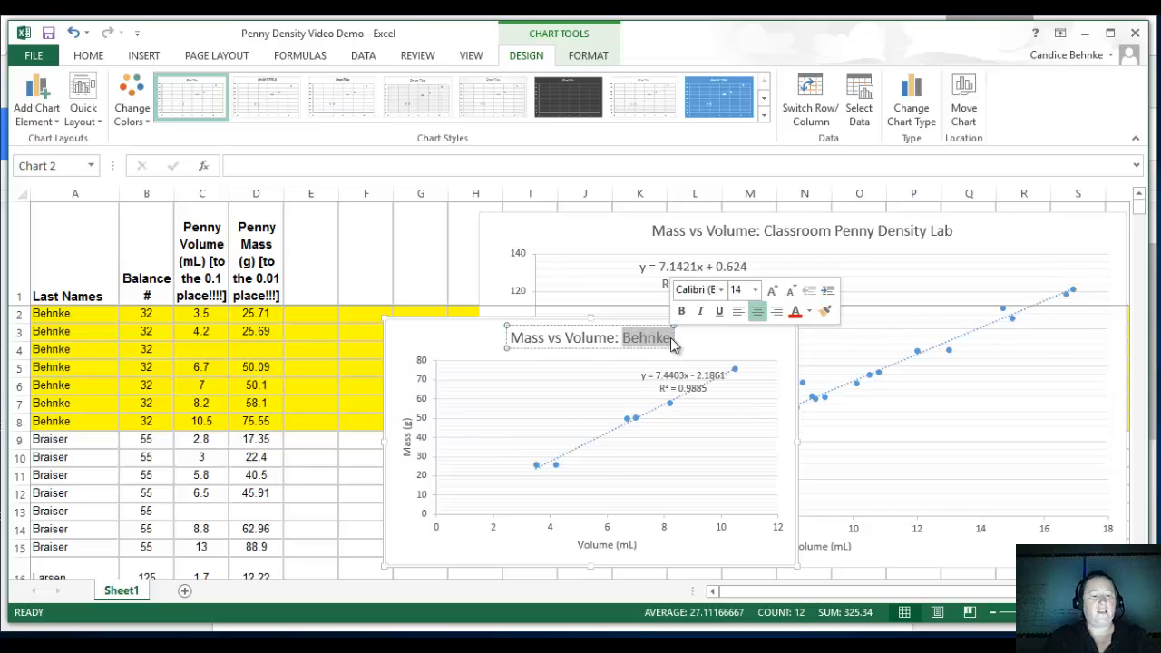
type("Group Data")
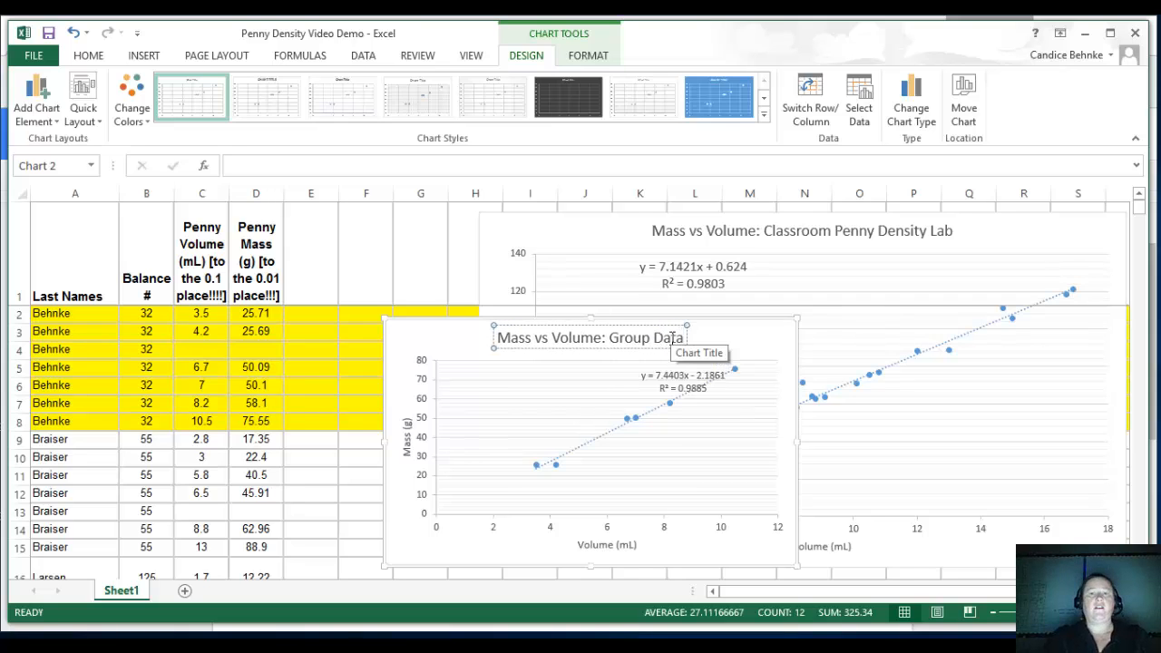
key("BackSpace")
key("BackSpace")
key("BackSpace")
key("BackSpace")
key("BackSpace")
key("BackSpace")
key("BackSpace")
key("BackSpace")
key("BackSpace")
key("BackSpace")
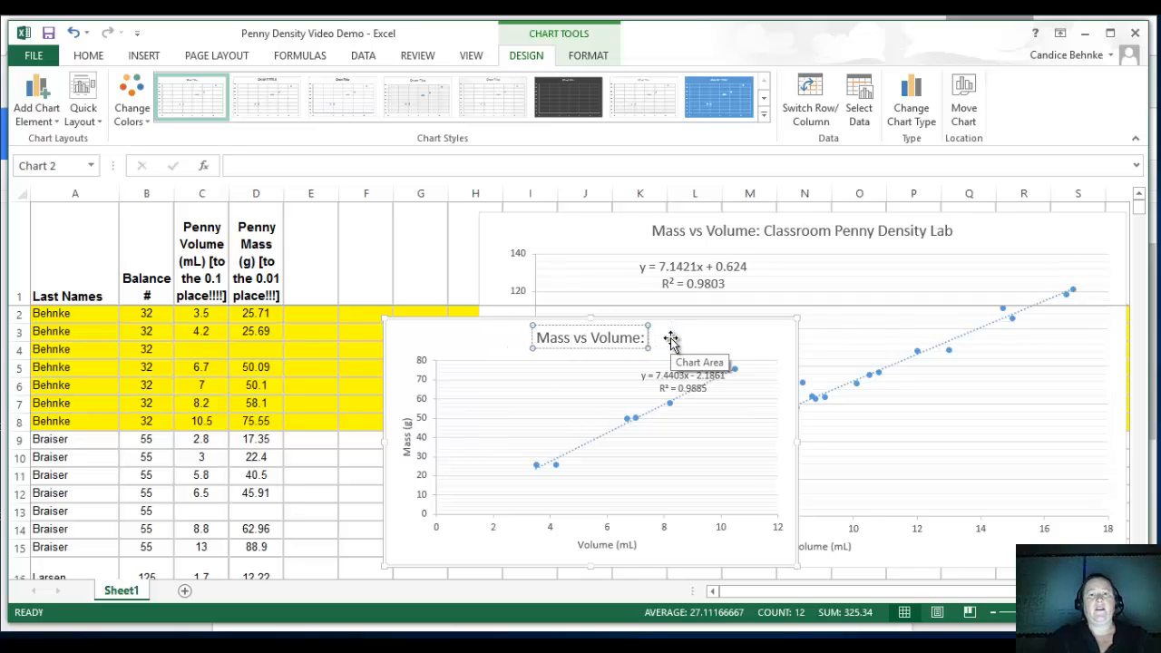
type("D")
key("BackSpace")
Complete the group chart's title after the colon so it reads "Mass vs Volume: Partner Data".
type("part")
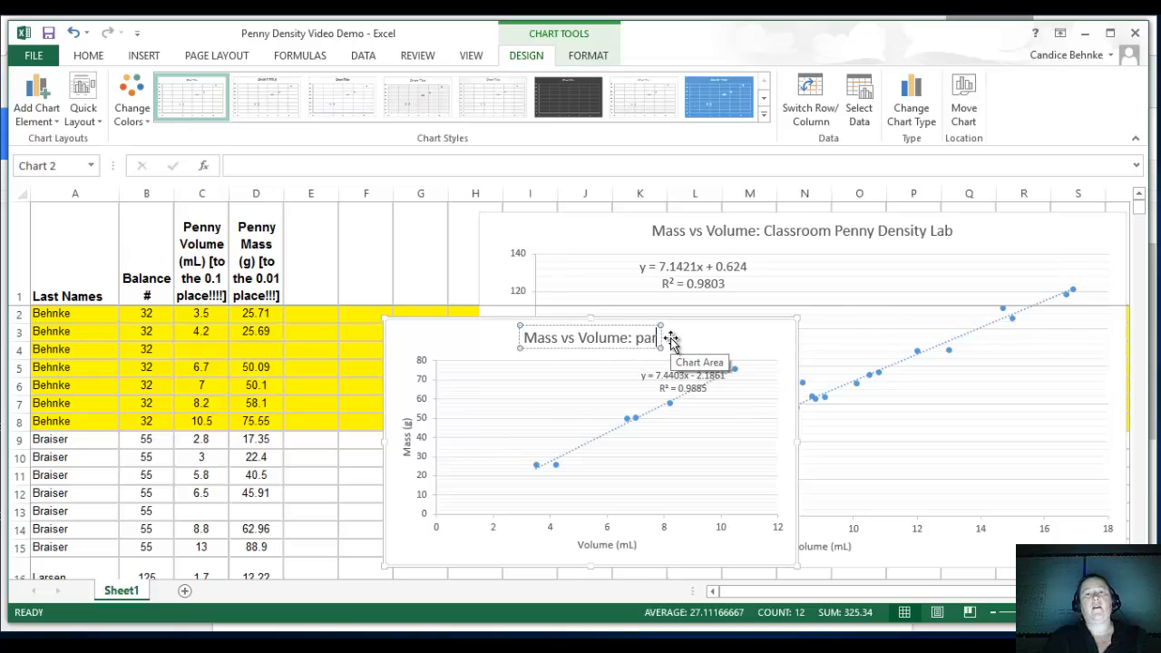
key("BackSpace")
key("BackSpace")
key("BackSpace")
key("BackSpace")
type("P")
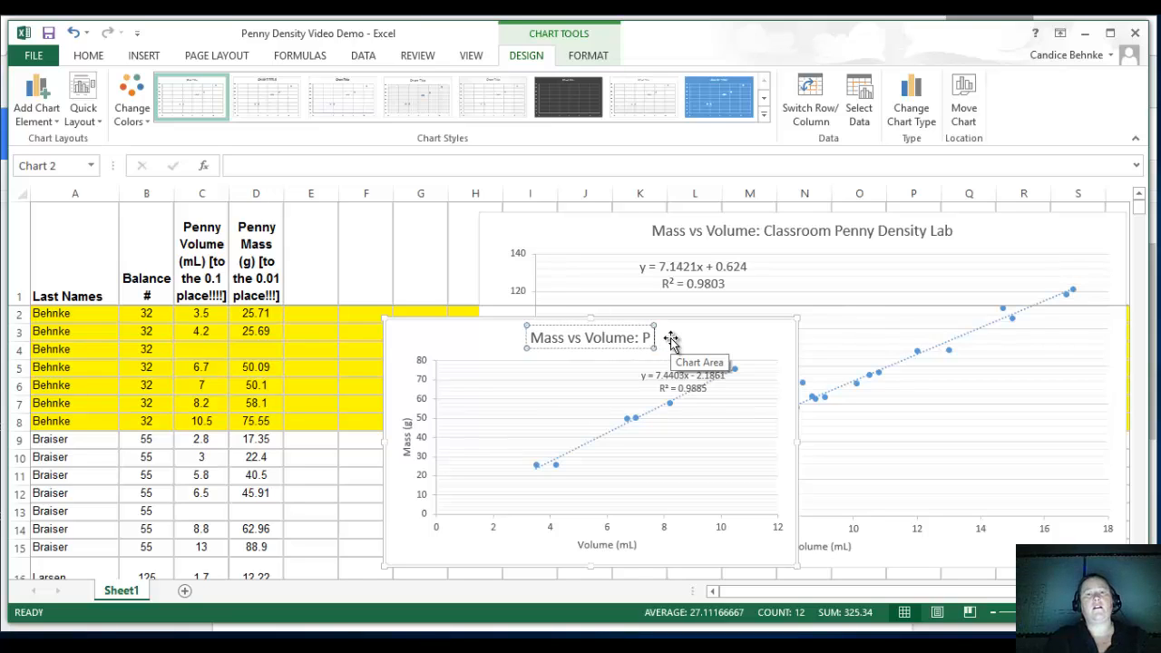
type("artner")
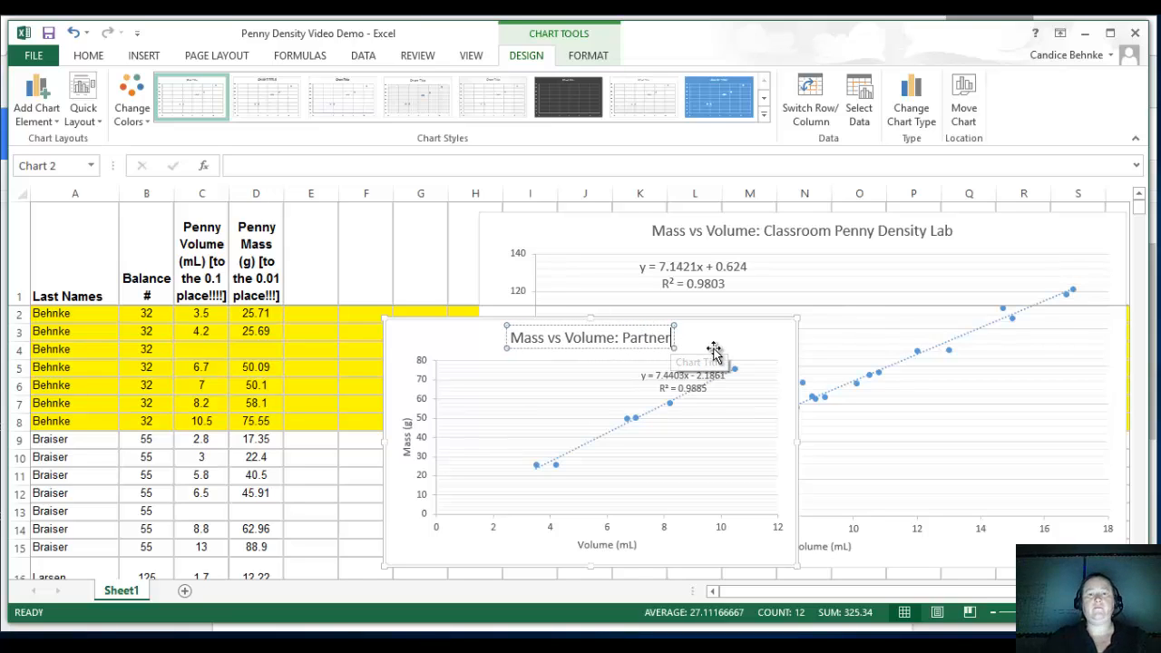
type(" Data")
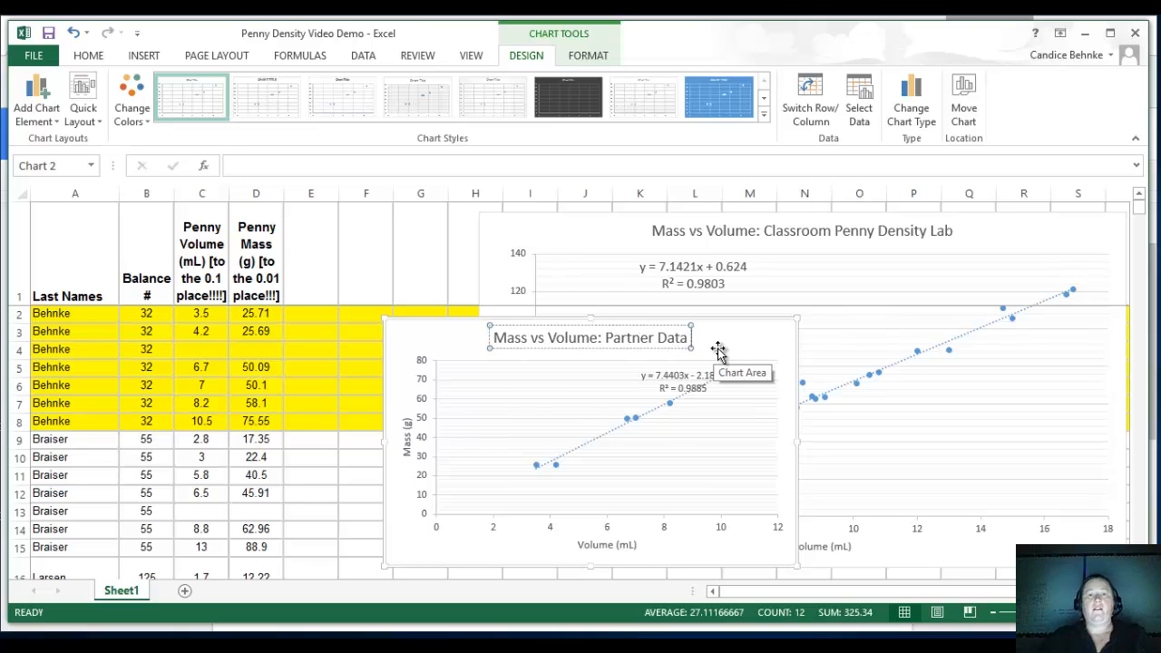
Move the group chart's trendline equation label clear of the line into the plot's upper-left area and set its font size to 10.5.
left_click(667, 422)
left_click(682, 375)
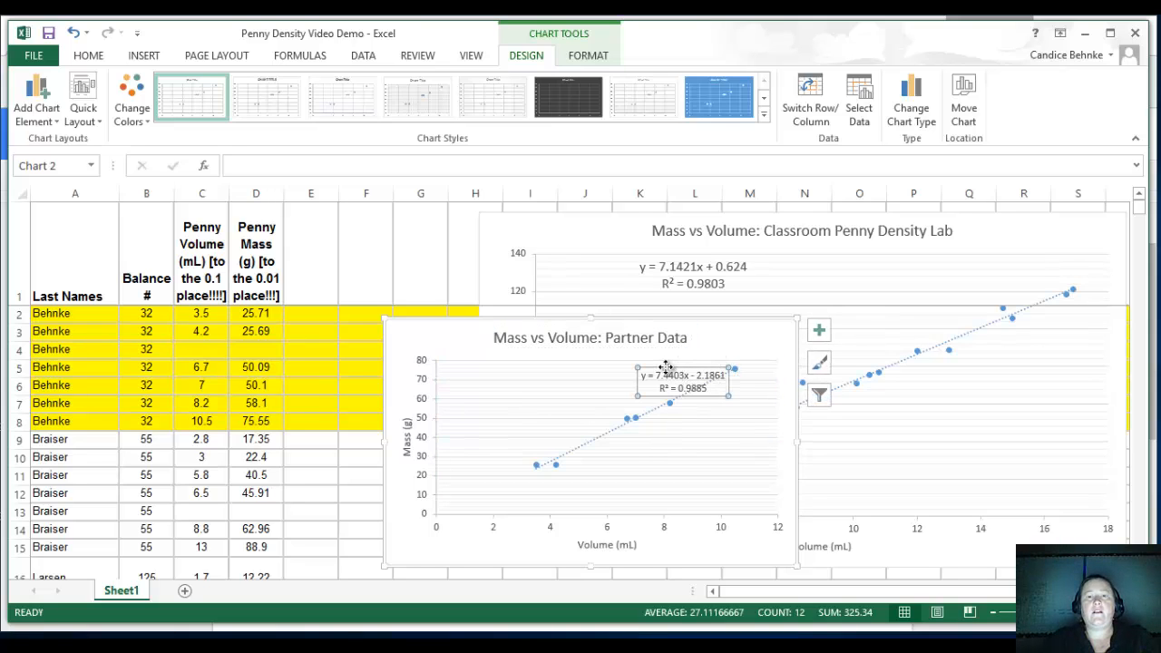
left_click_drag(666, 367, 555, 364)
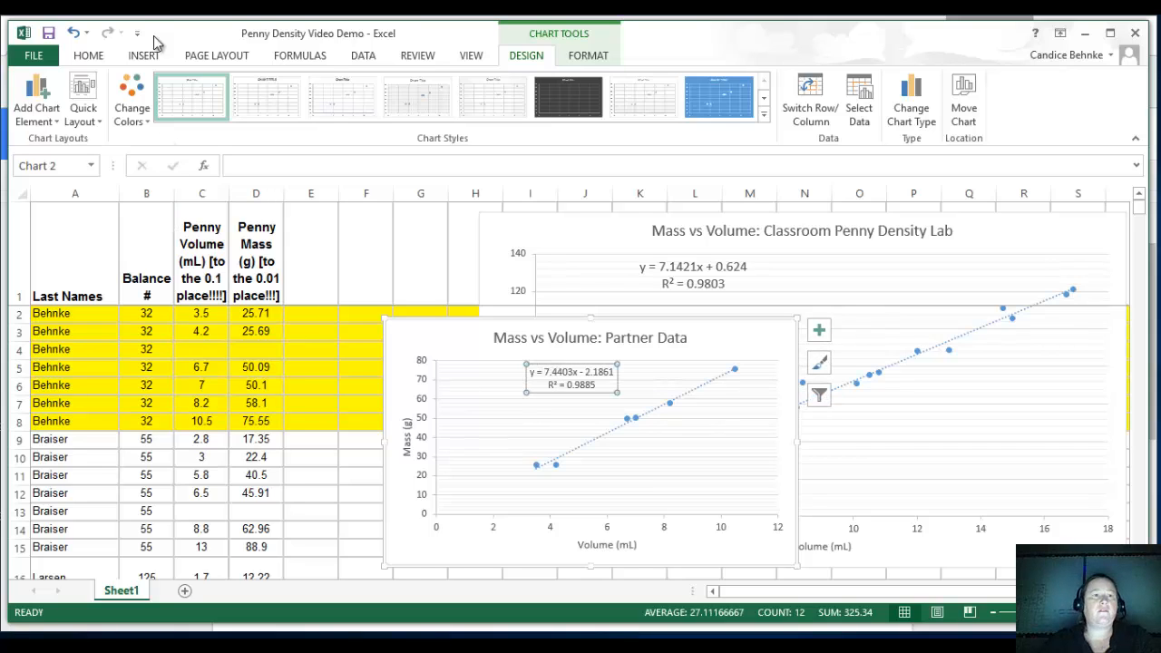
left_click(97, 56)
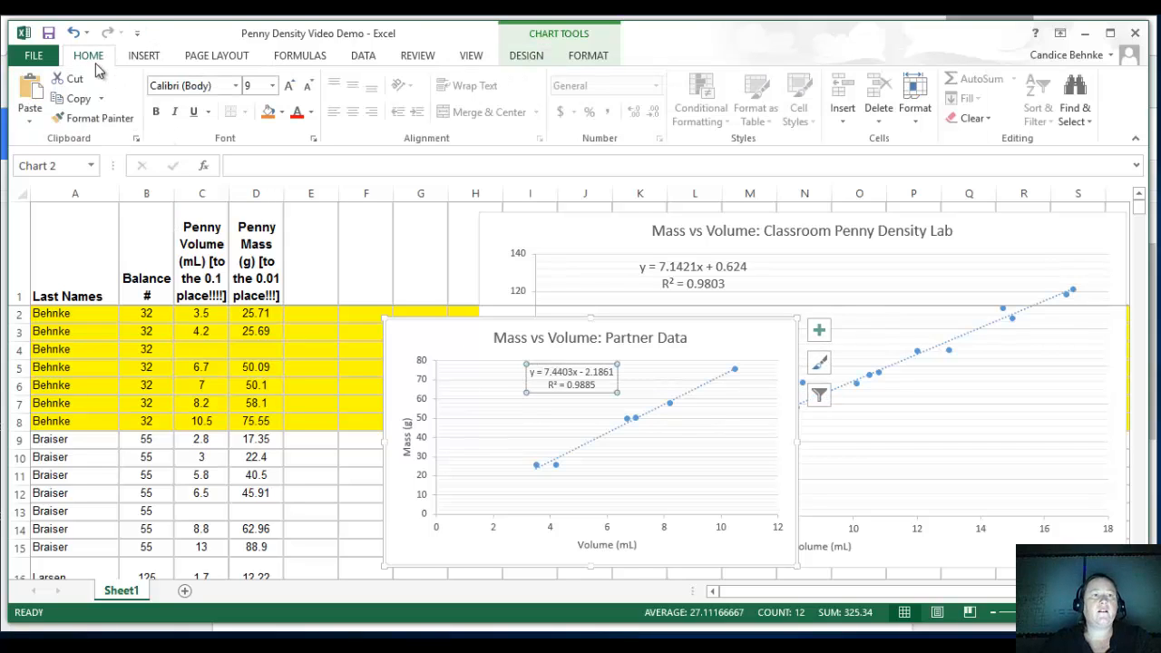
left_click(272, 85)
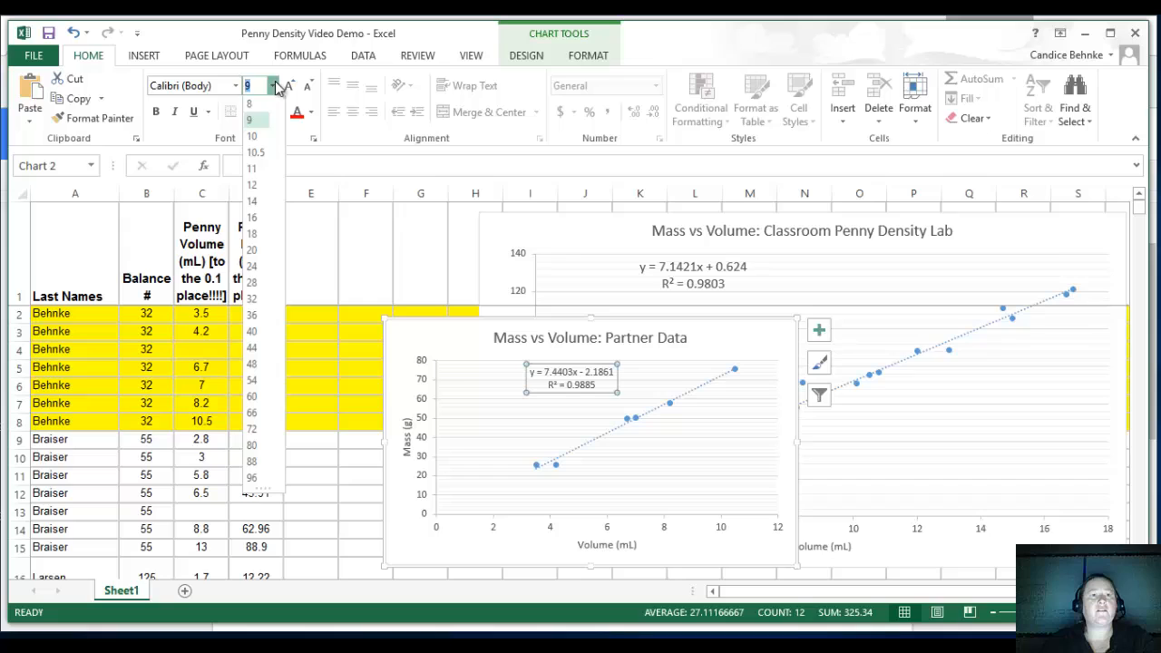
left_click(261, 155)
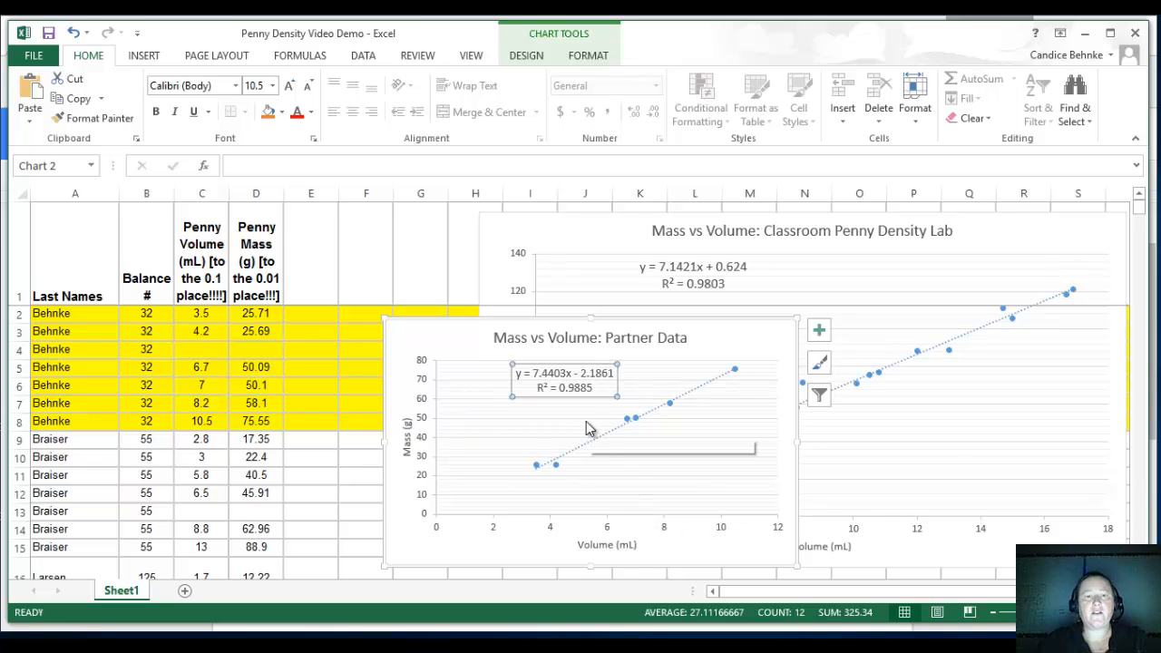
Copy the whole Partner Data chart and paste it below the classroom chart in the Google Docs document.
left_click(557, 419)
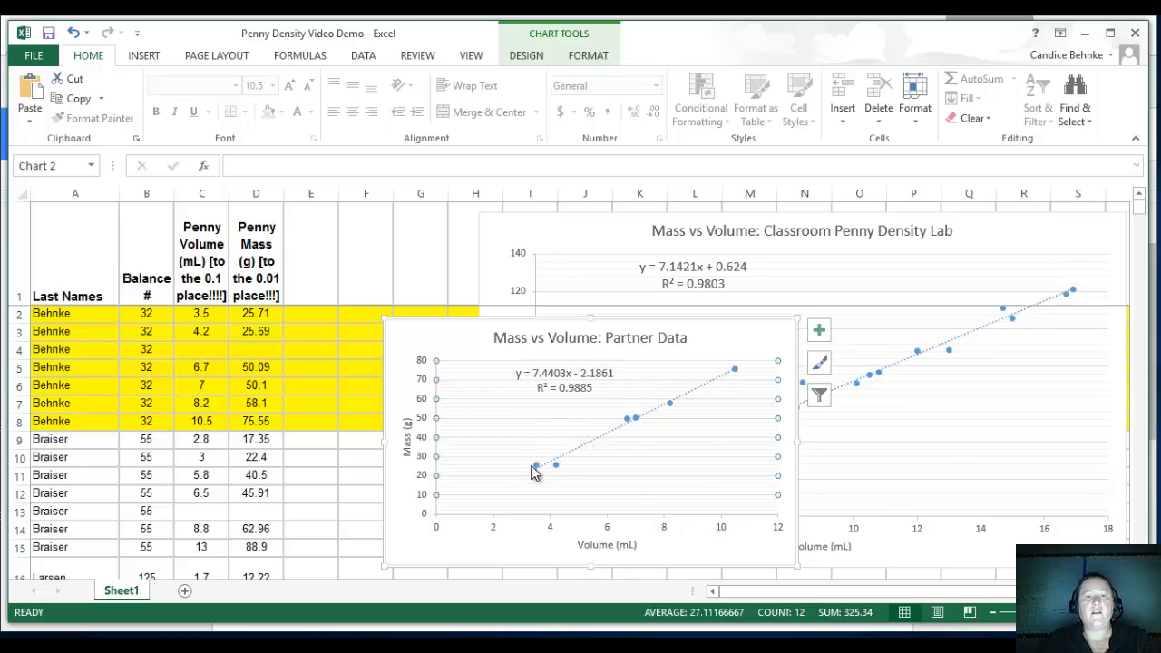
left_click(541, 544)
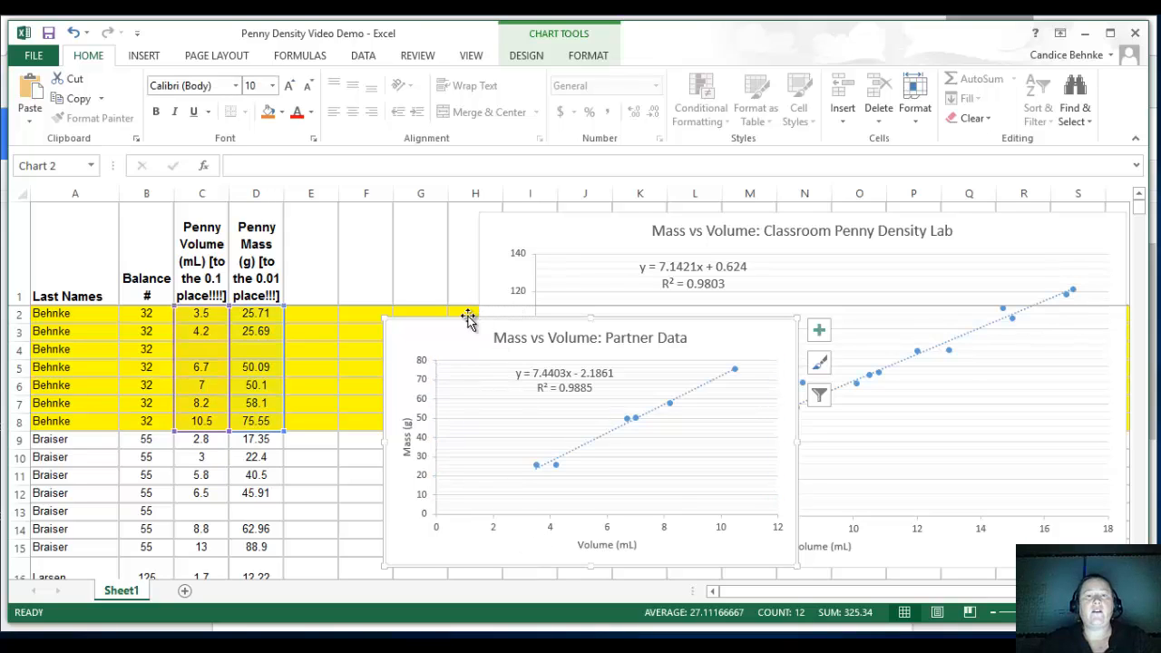
right_click(410, 337)
left_click(460, 293)
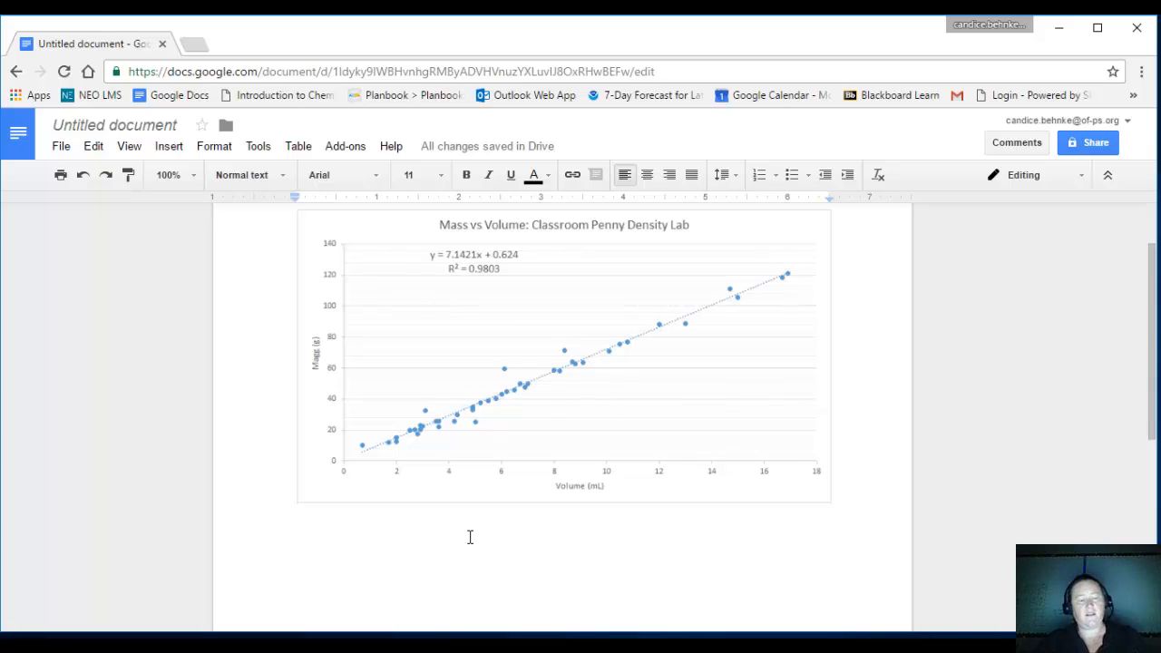
key("ctrl+v")
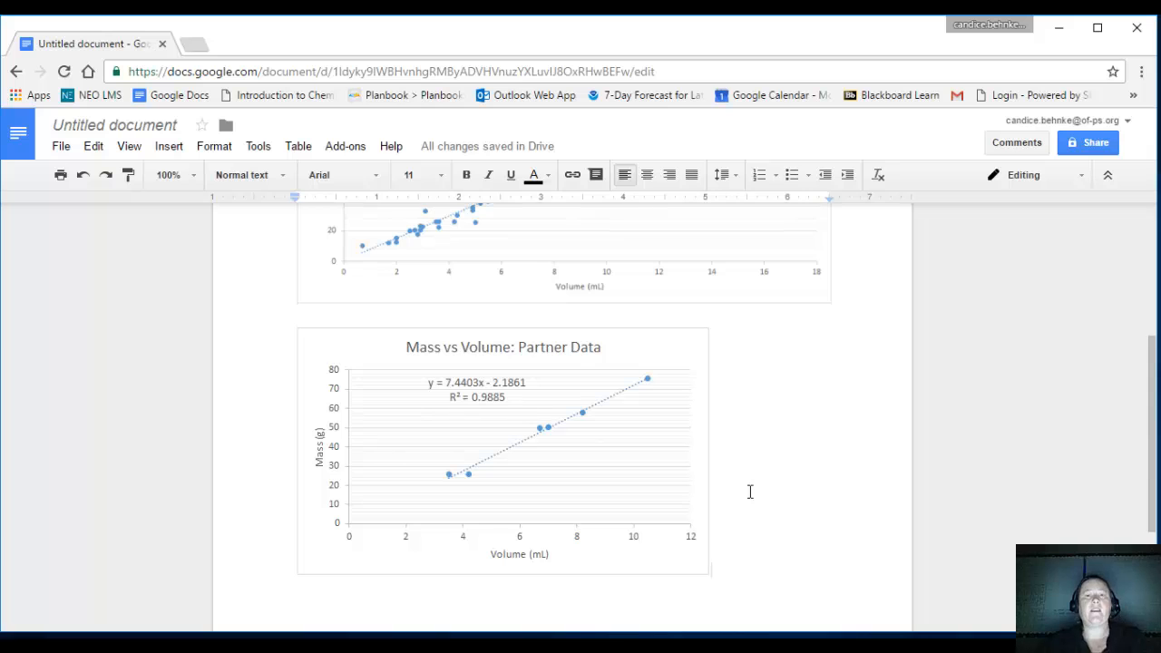
Add a page header containing the author's full name followed by "- Penny Density Lab", and return to the document body.
scroll(750, 492, "up", 3)
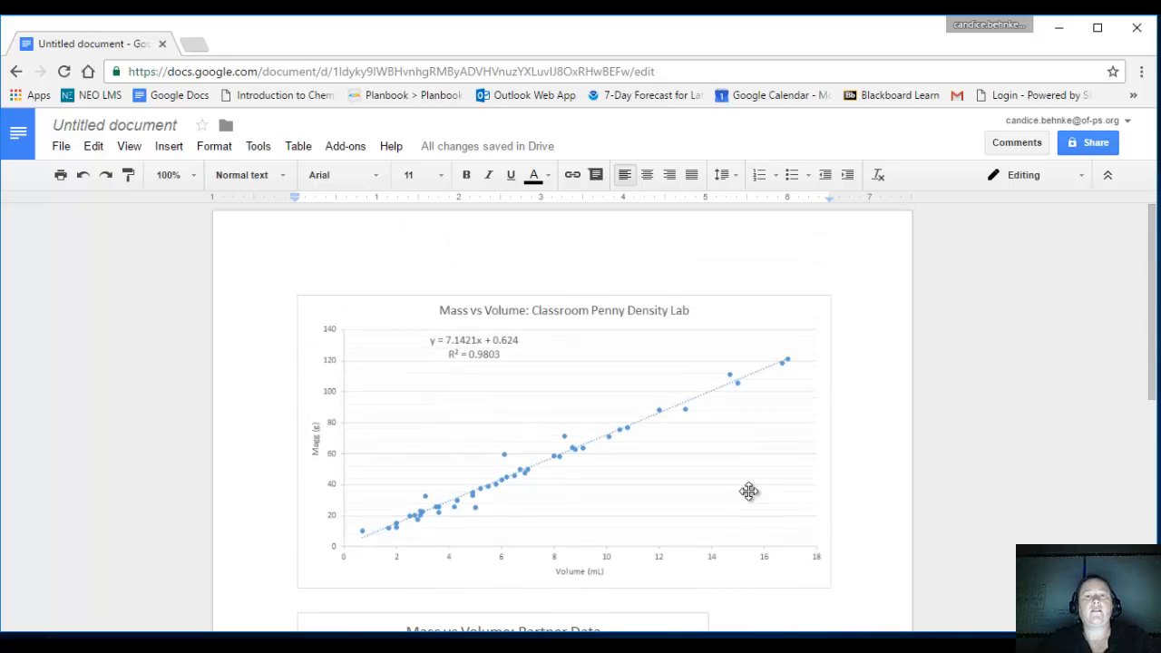
scroll(750, 492, "down", 4)
scroll(750, 492, "down", 1)
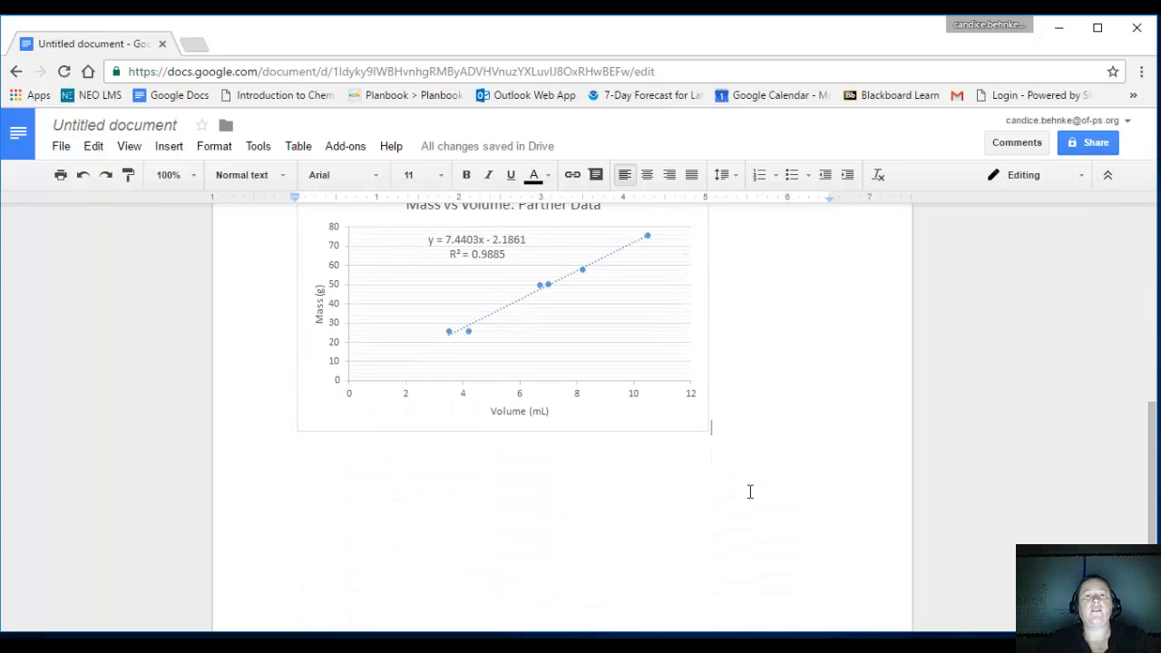
scroll(761, 474, "up", 4)
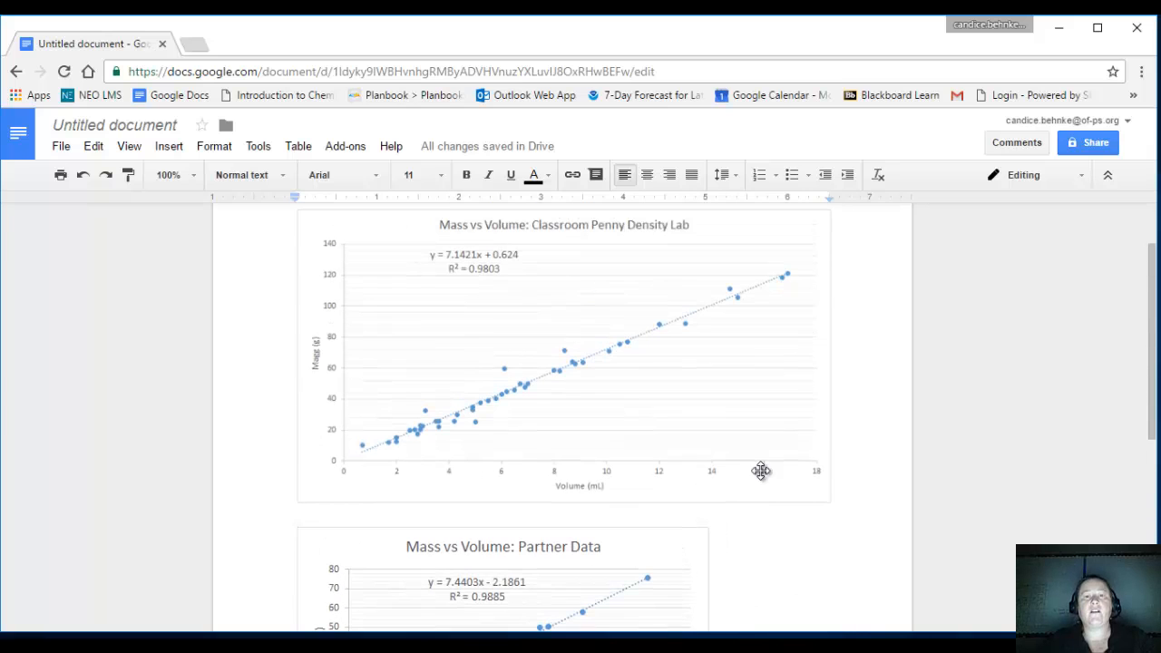
scroll(811, 541, "up", 1)
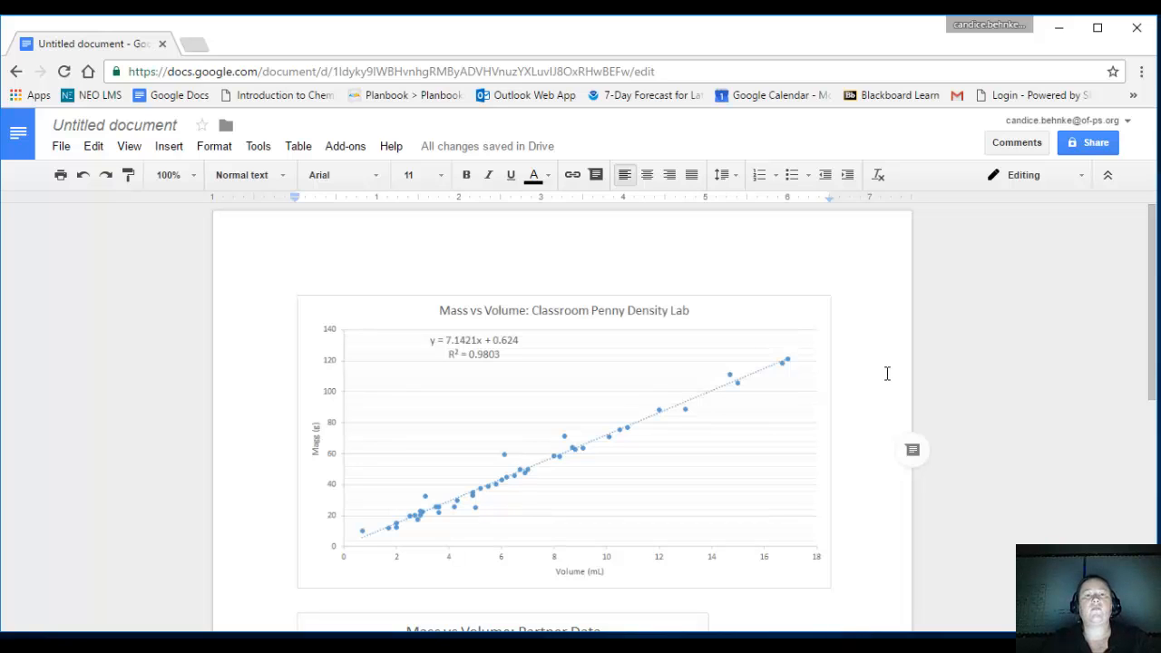
left_click(545, 300)
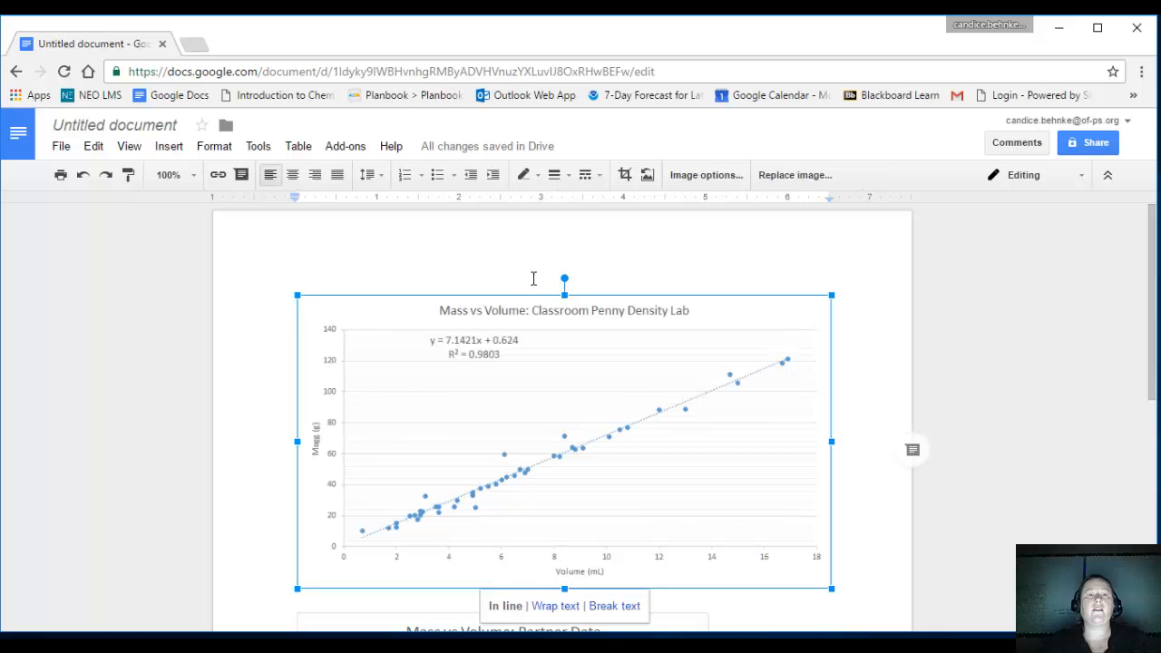
left_click(548, 232)
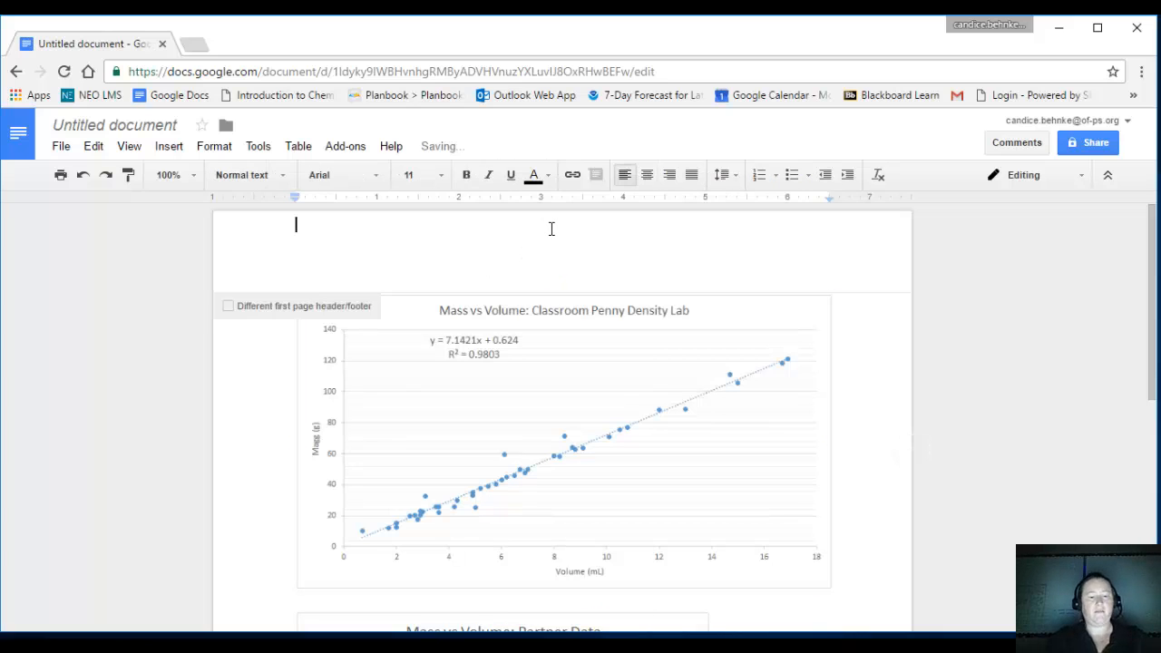
type("Candice B")
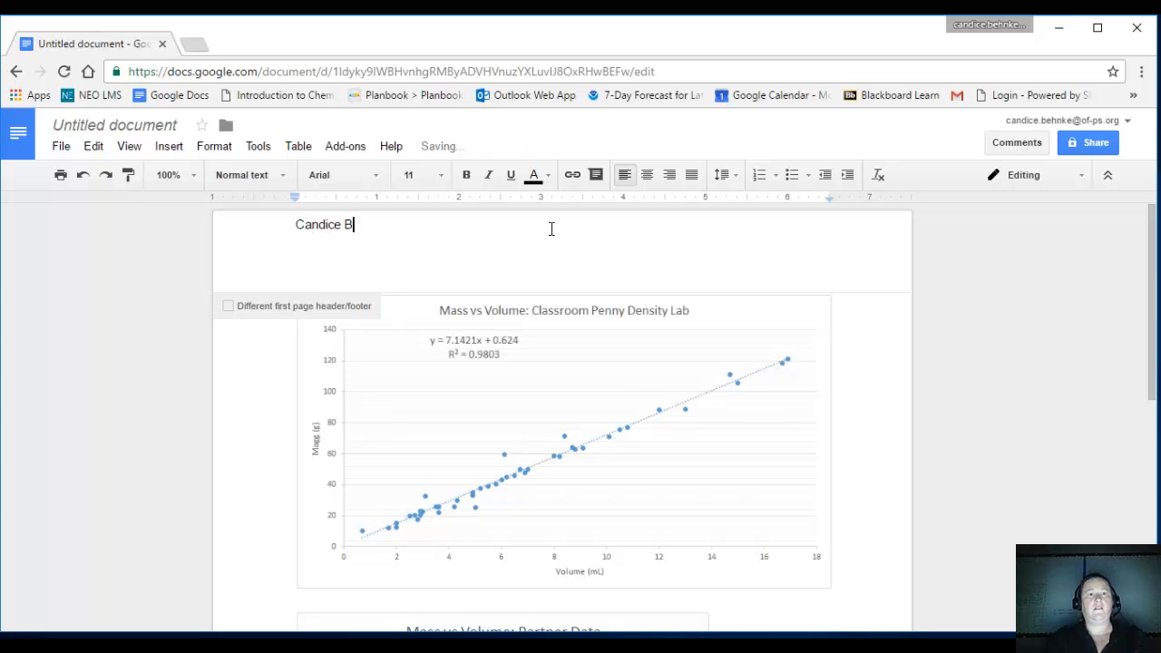
type("ehnke - Pen")
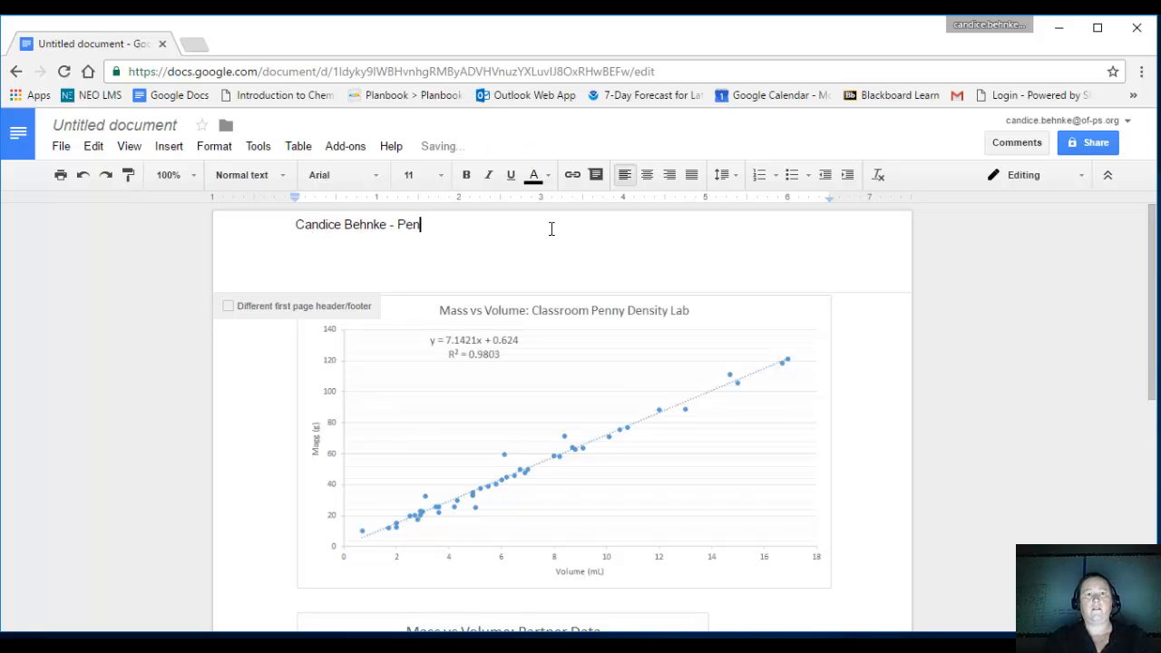
type("ny Density")
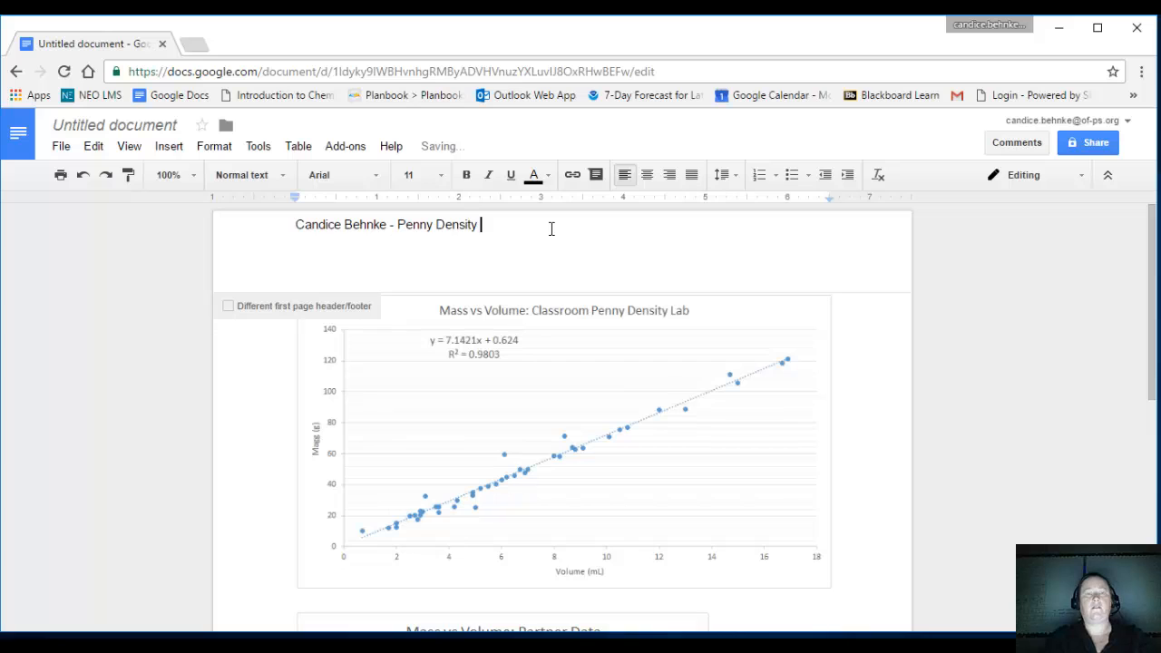
type(" Lab")
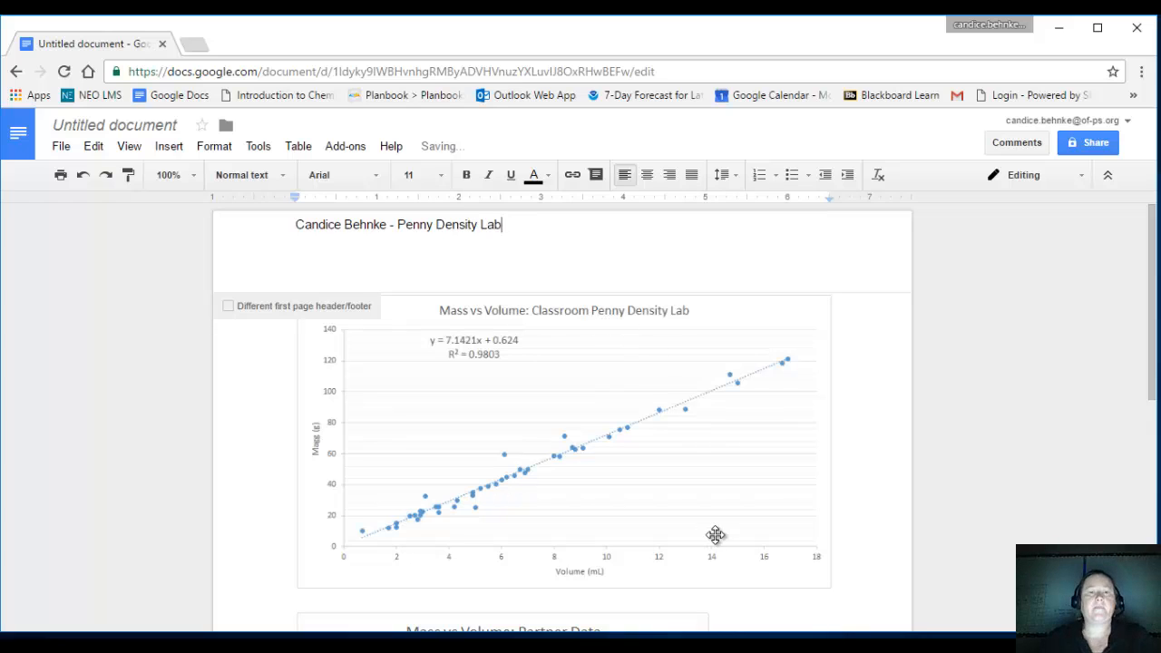
left_click(868, 523)
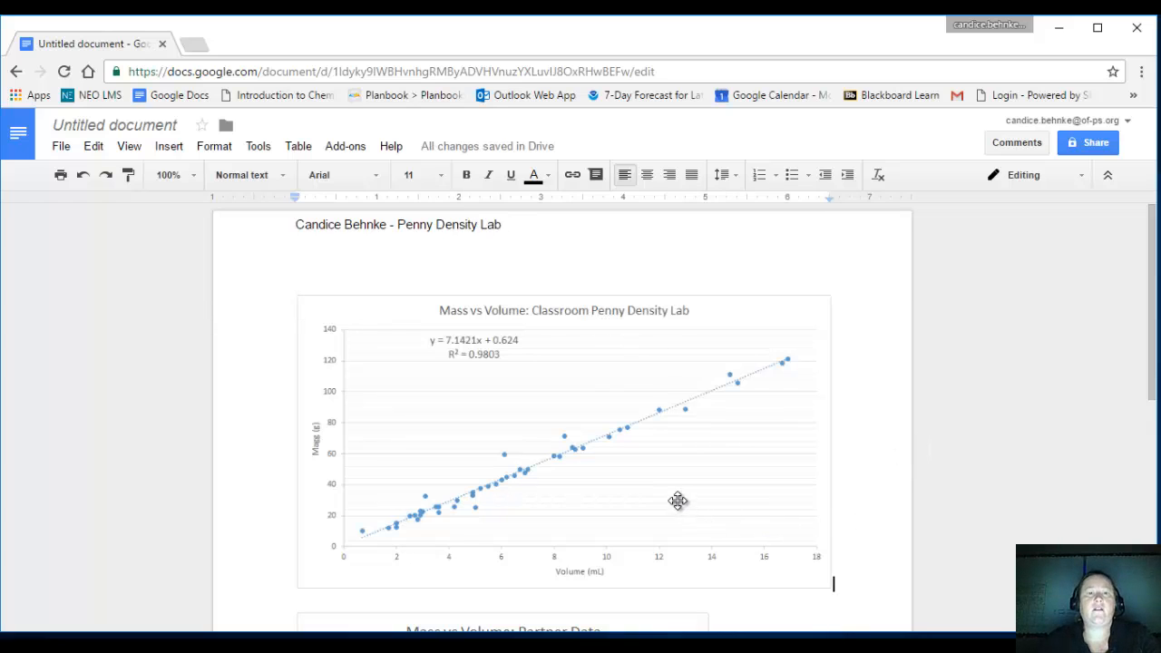
Insert several blank lines between the classroom chart and the Partner Data chart, and place the text cursor just below the classroom chart.
scroll(669, 485, "down", 3)
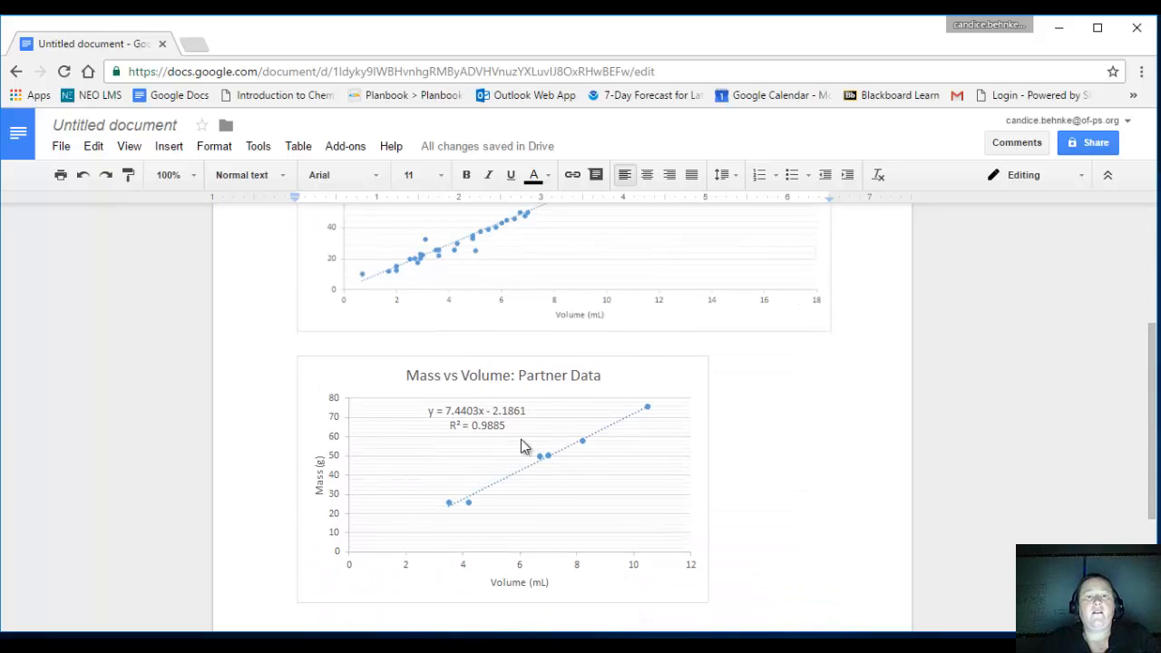
left_click(522, 446)
left_click(544, 345)
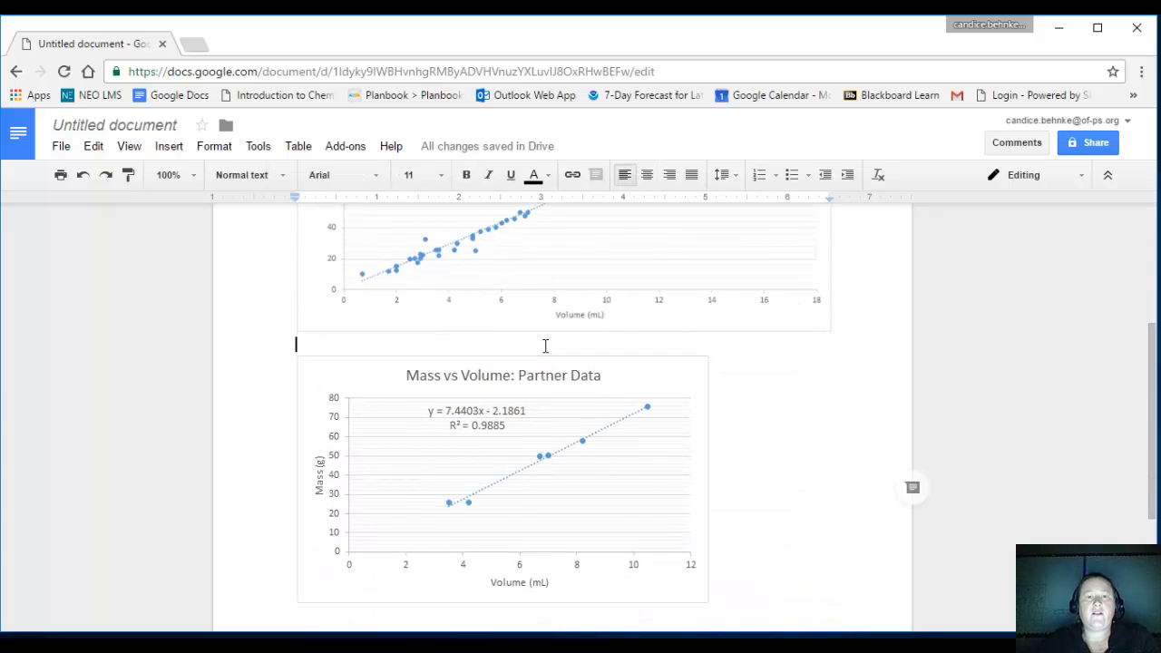
key("Return")
key("Return")
key("Return")
key("Return")
key("Return")
key("Return")
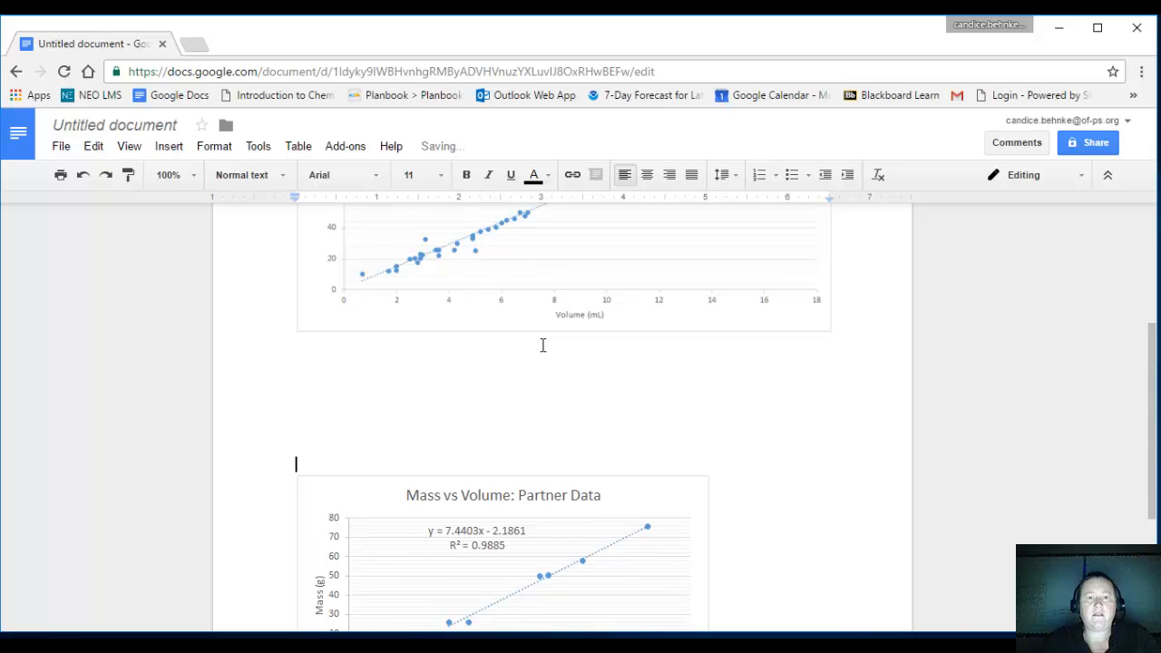
scroll(522, 352, "down", 3)
scroll(546, 372, "up", 3)
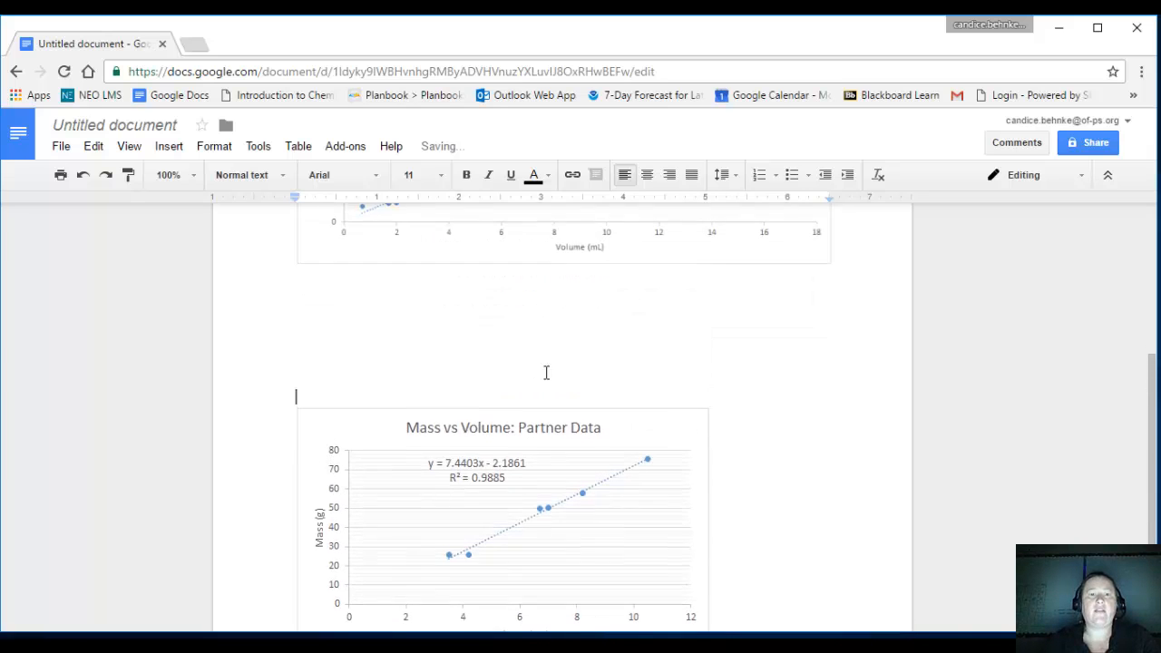
left_click(544, 372)
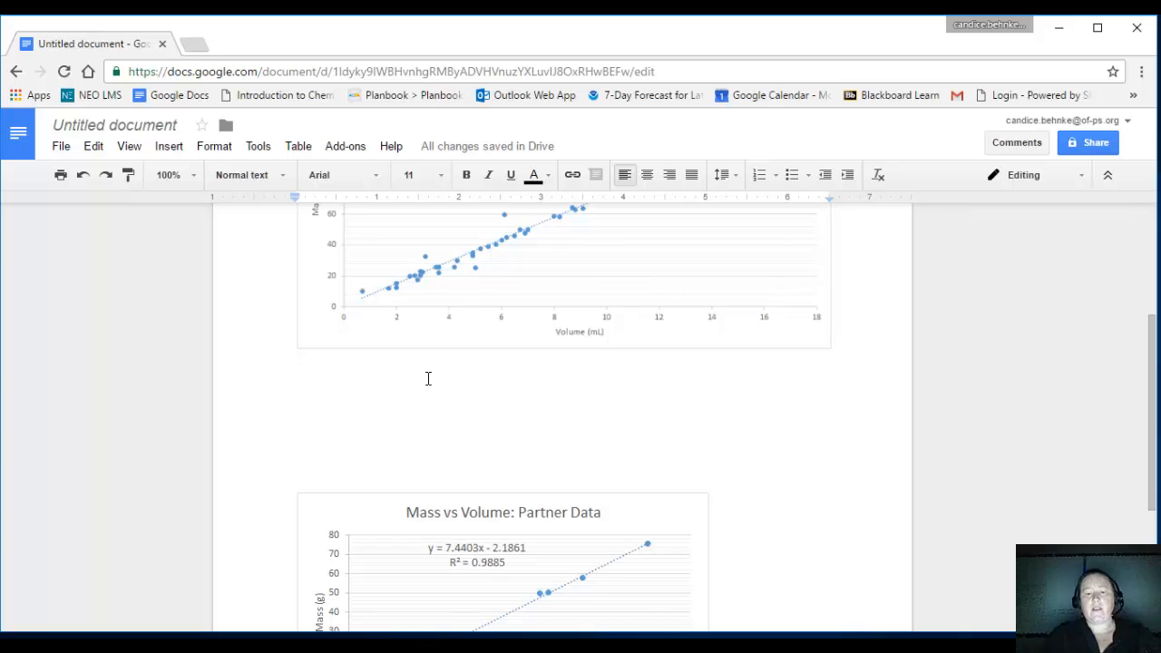
type("Perc")
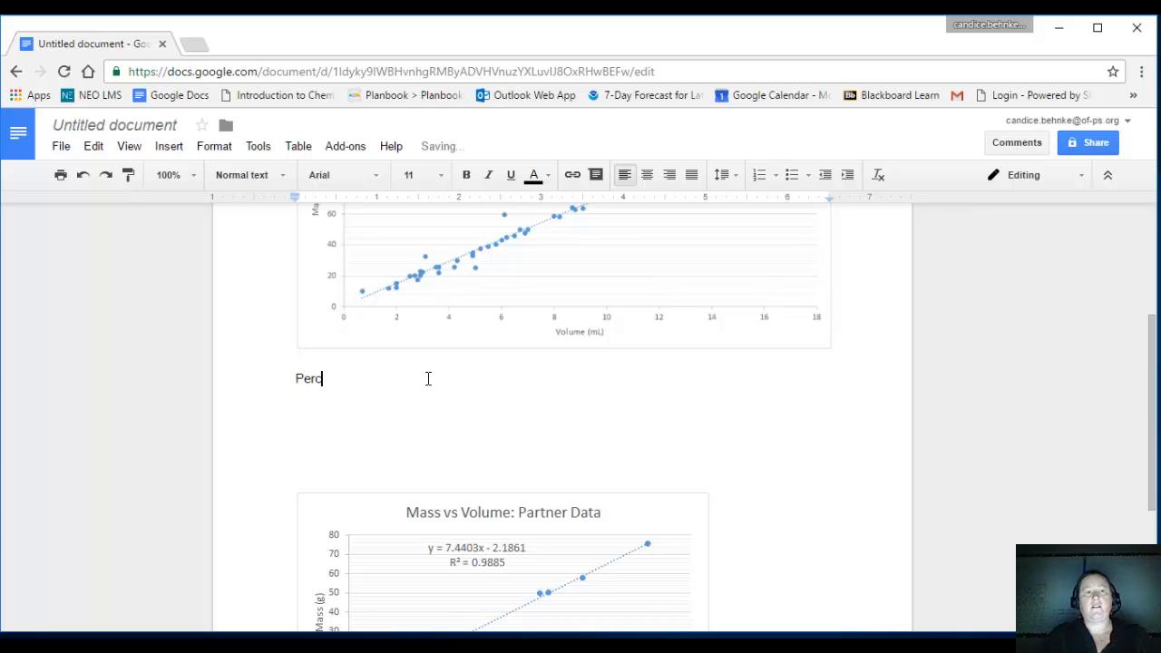
type("ent Erro")
key("BackSpace")
key("BackSpace")
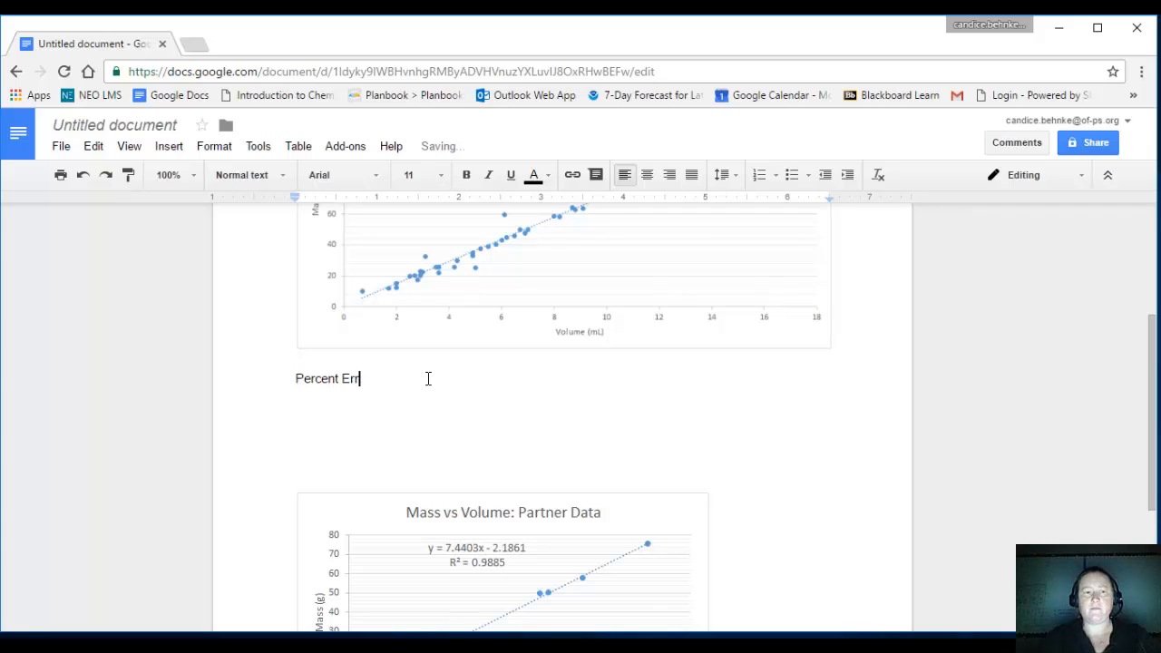
key("BackSpace")
key("BackSpace")
key("BackSpace")
key("BackSpace")
key("BackSpace")
key("BackSpace")
key("BackSpace")
key("BackSpace")
key("BackSpace")
key("BackSpace")
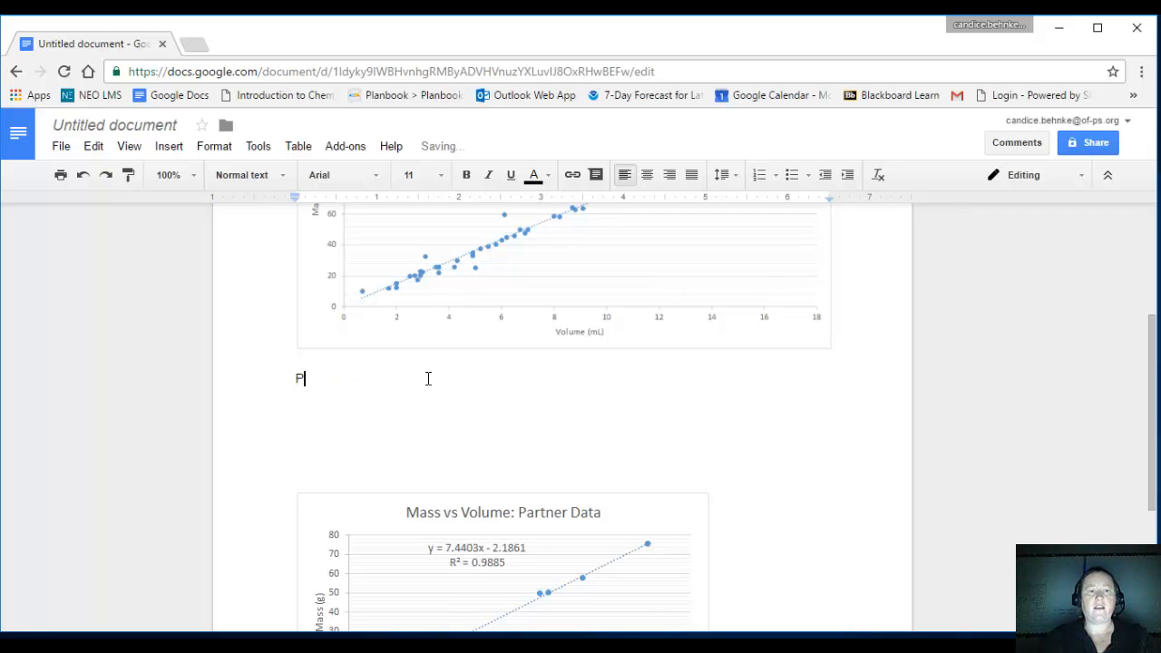
key("Return")
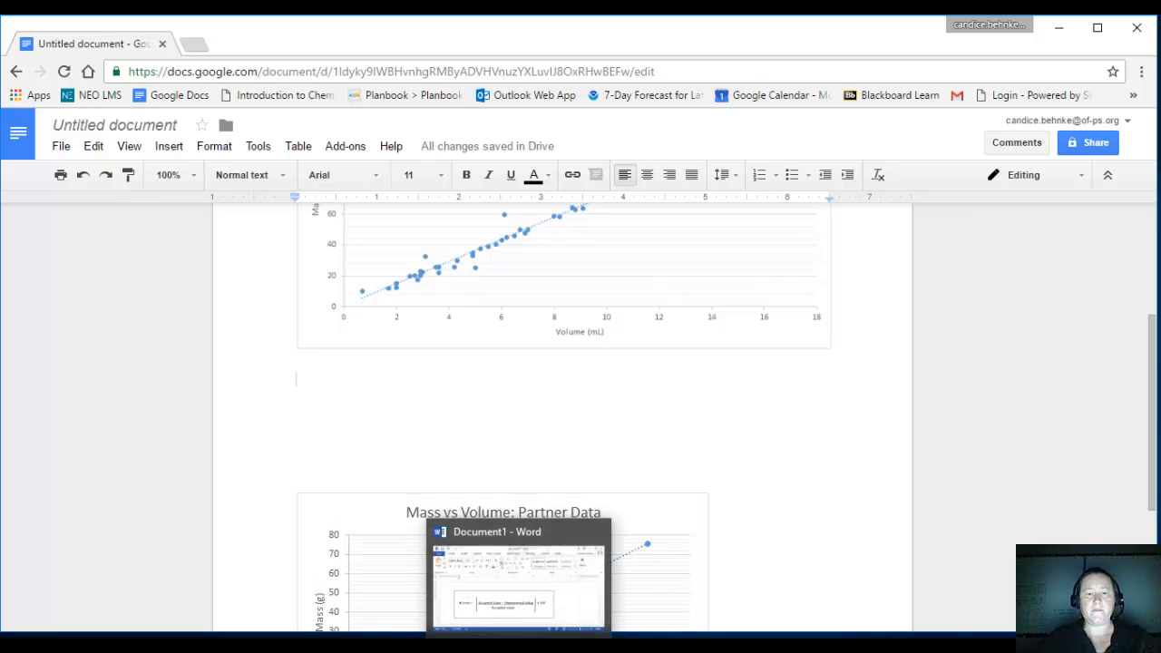
Switch to the Word document, capture the boxed % Error formula with Snipping Tool, copy the snip, and close it without saving.
left_click(521, 642)
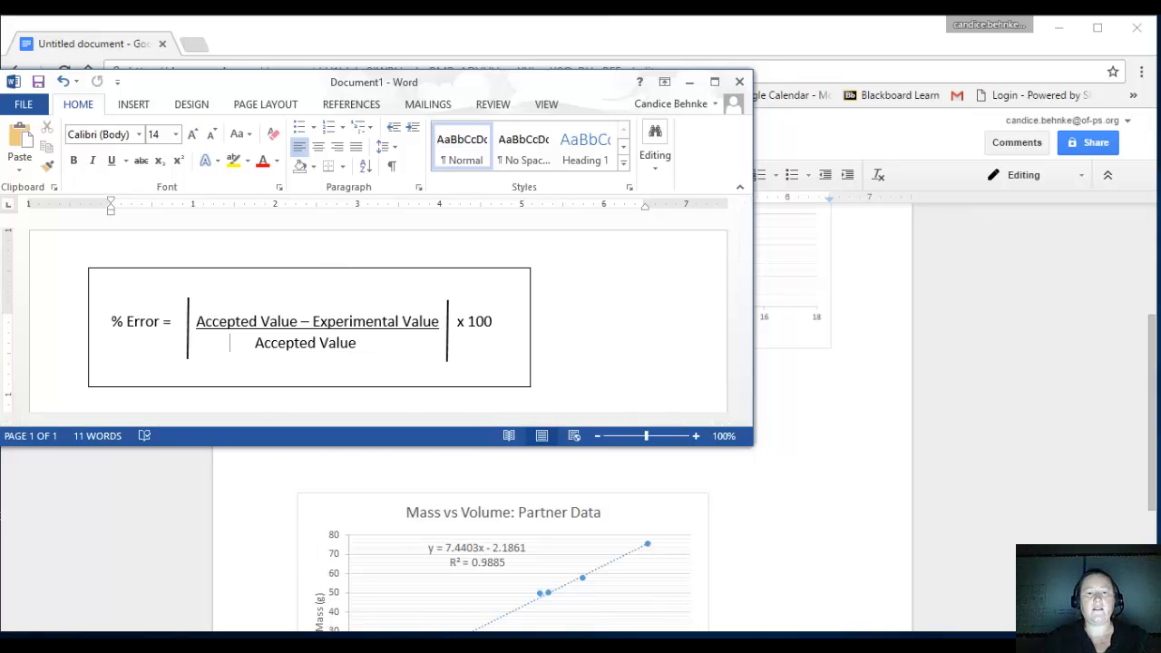
left_click(627, 642)
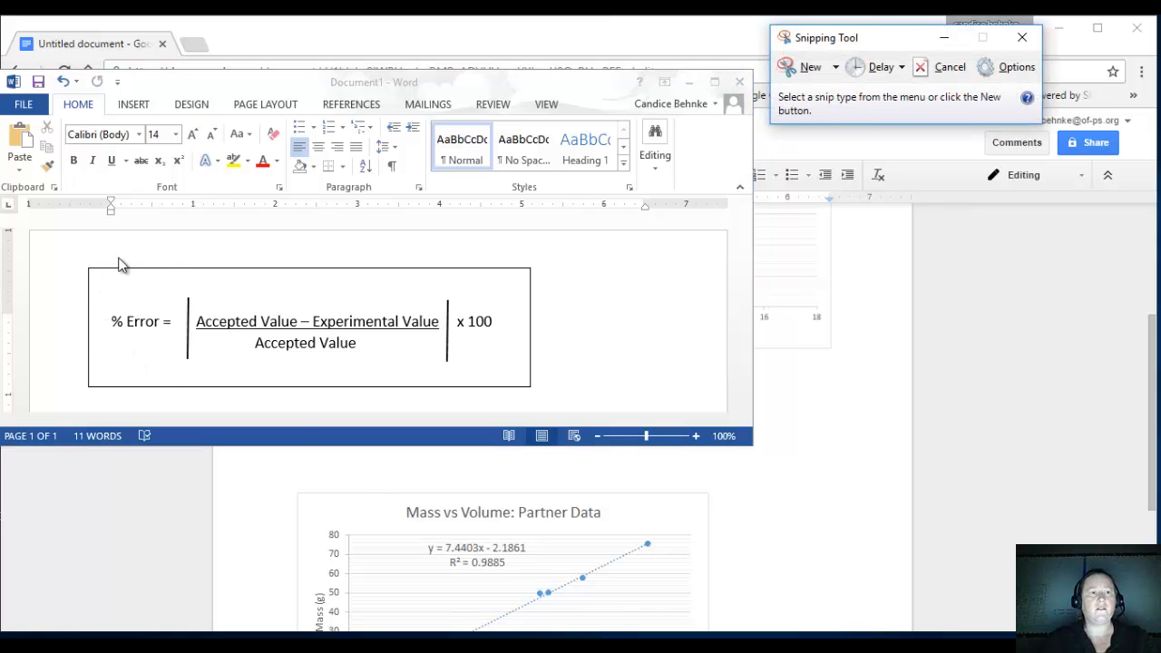
left_click(804, 71)
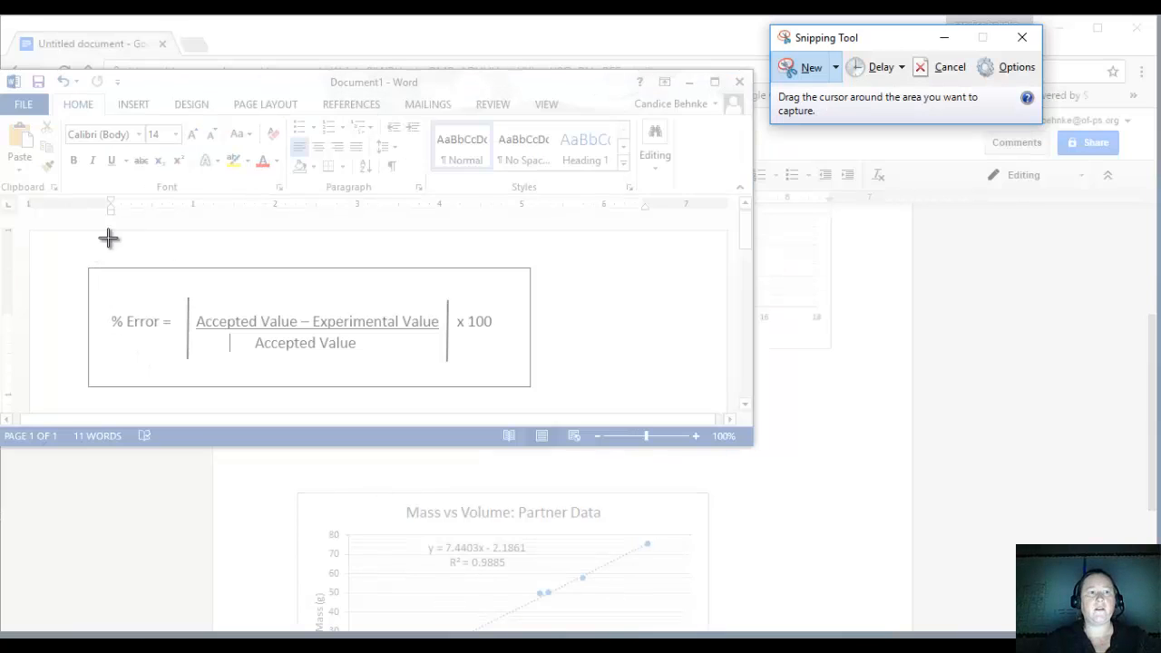
left_click_drag(83, 263, 546, 396)
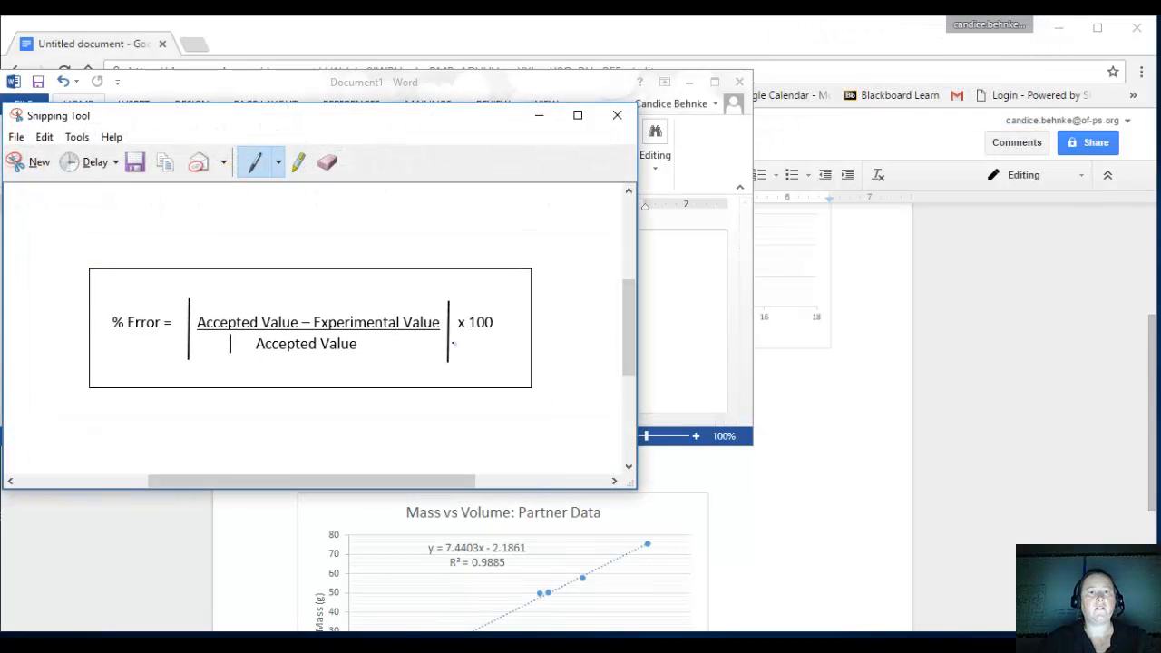
left_click(43, 137)
left_click(72, 159)
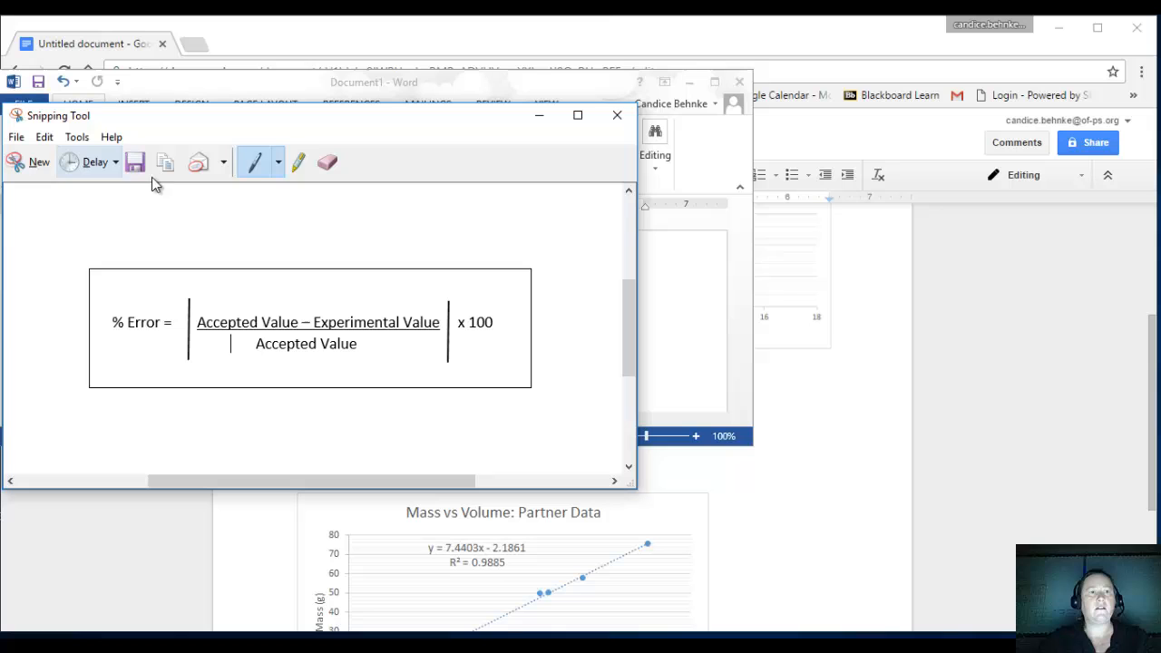
left_click(610, 124)
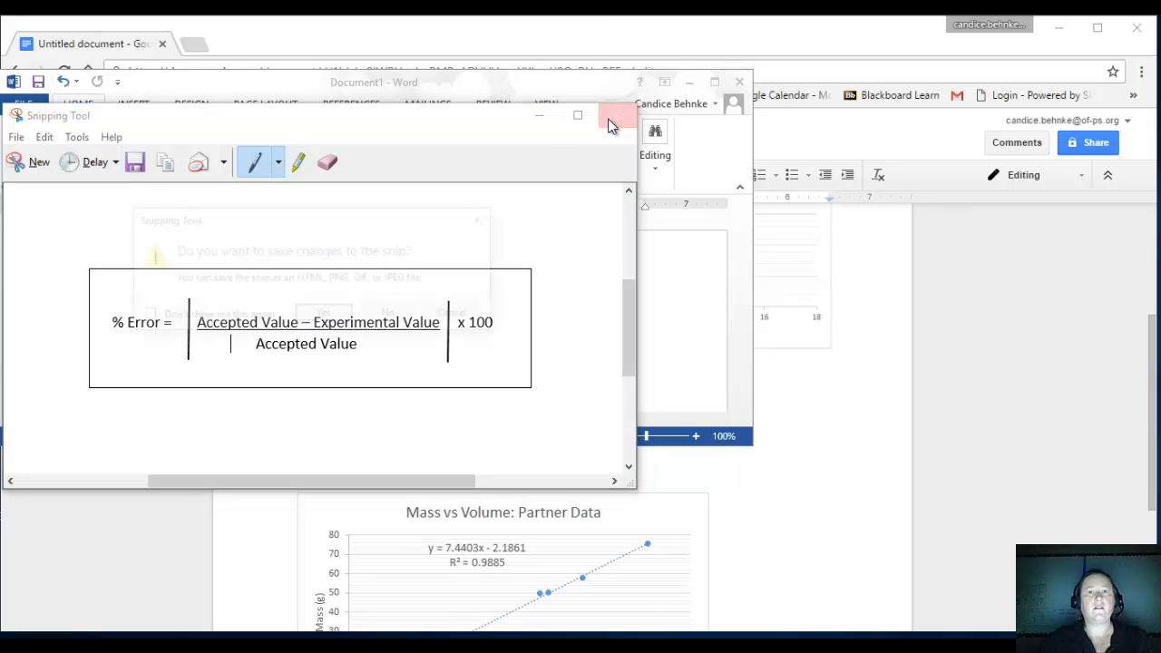
left_click(387, 315)
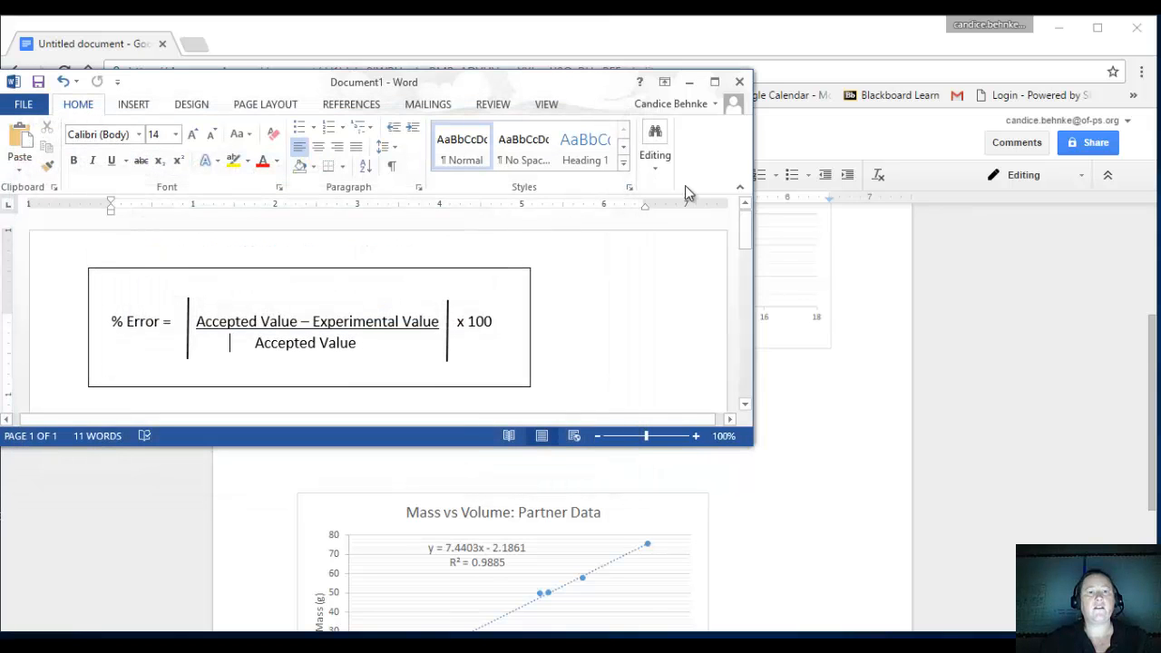
Return to Google Docs, paste the copied formula snip below the classroom chart, and delete the pasted image.
left_click(690, 82)
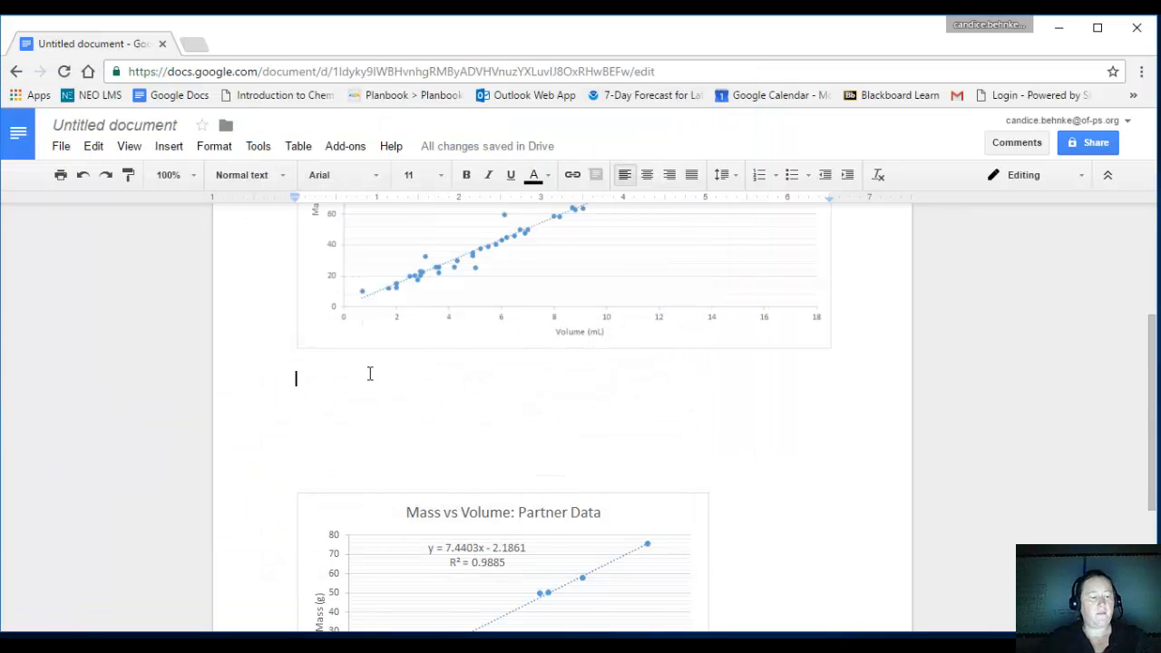
key("ctrl+v")
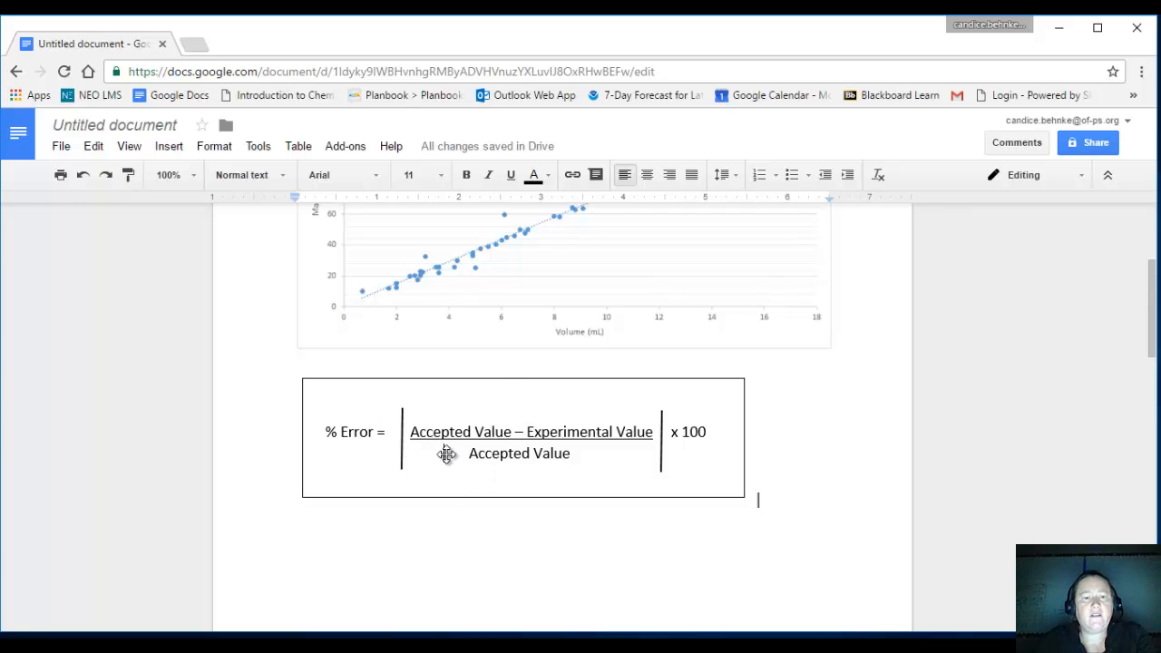
left_click(506, 388)
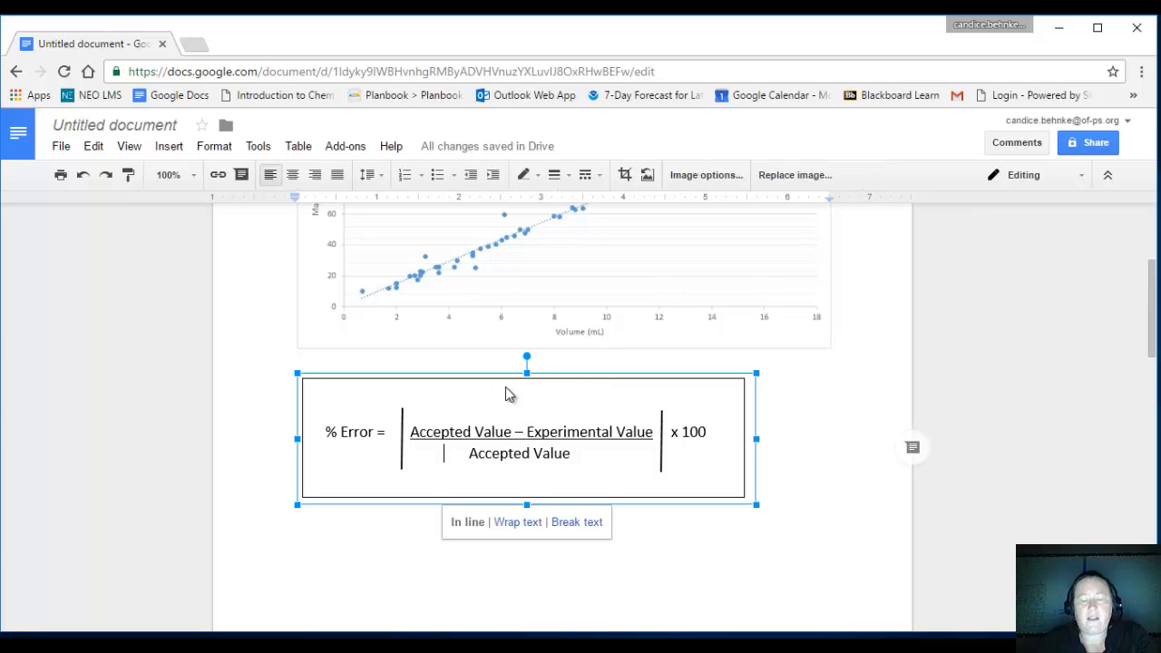
key("Delete")
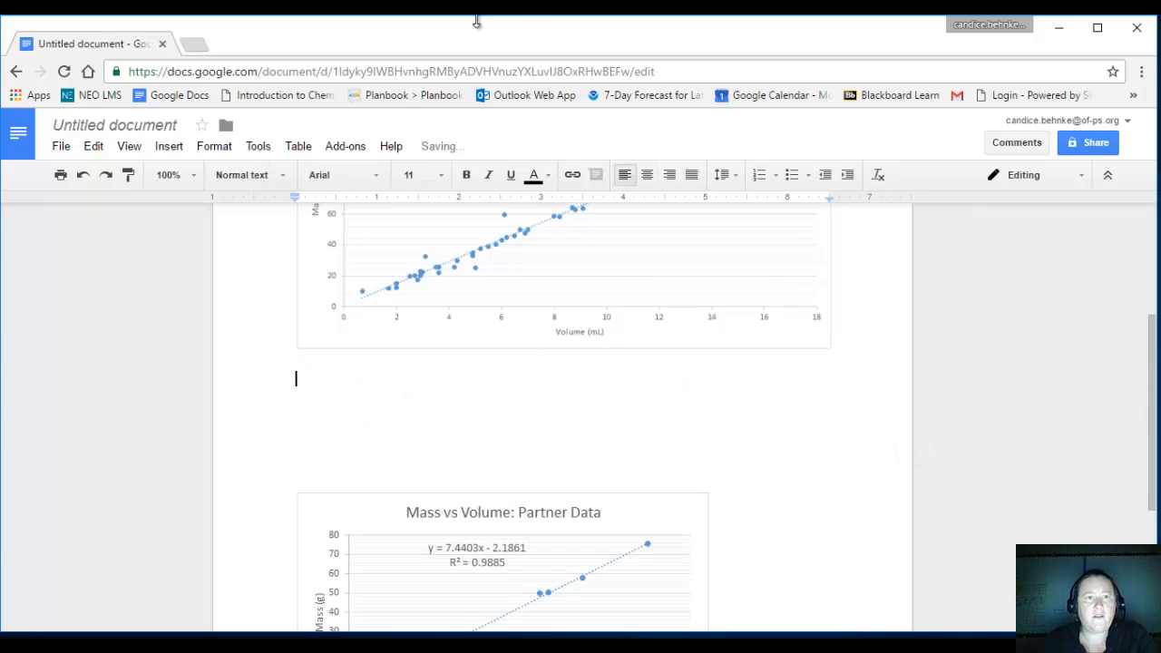
Switch back to Word and move the text cursor onto a new line below the boxed % Error formula.
left_click(496, 643)
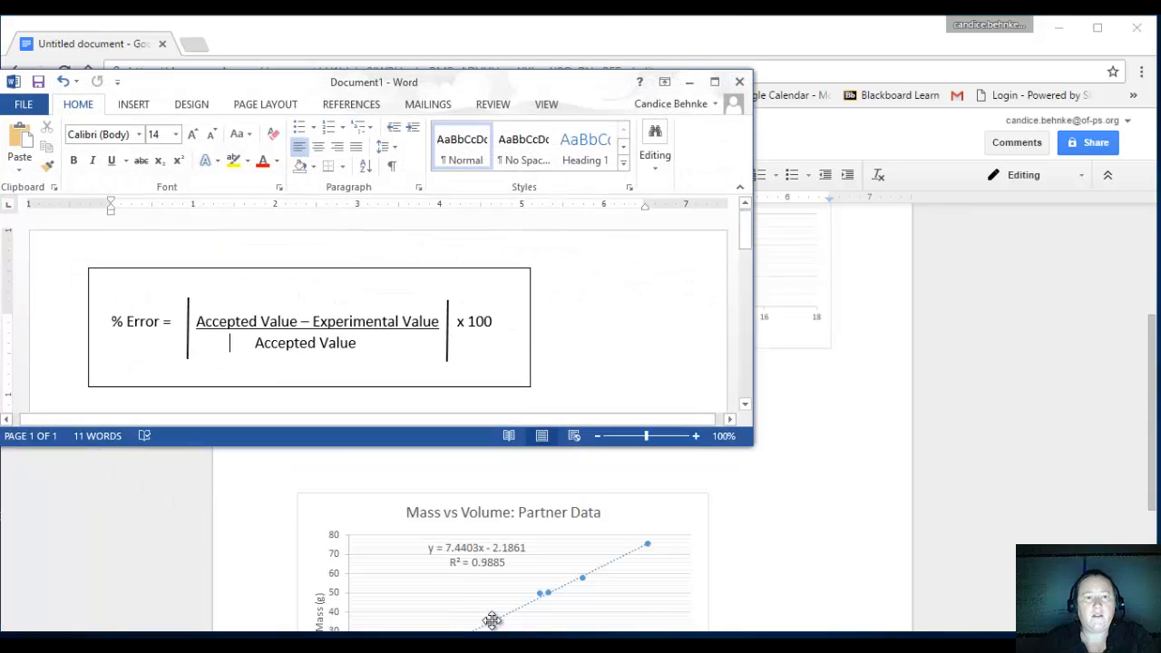
left_click(344, 274)
left_click(221, 391)
left_click(218, 400)
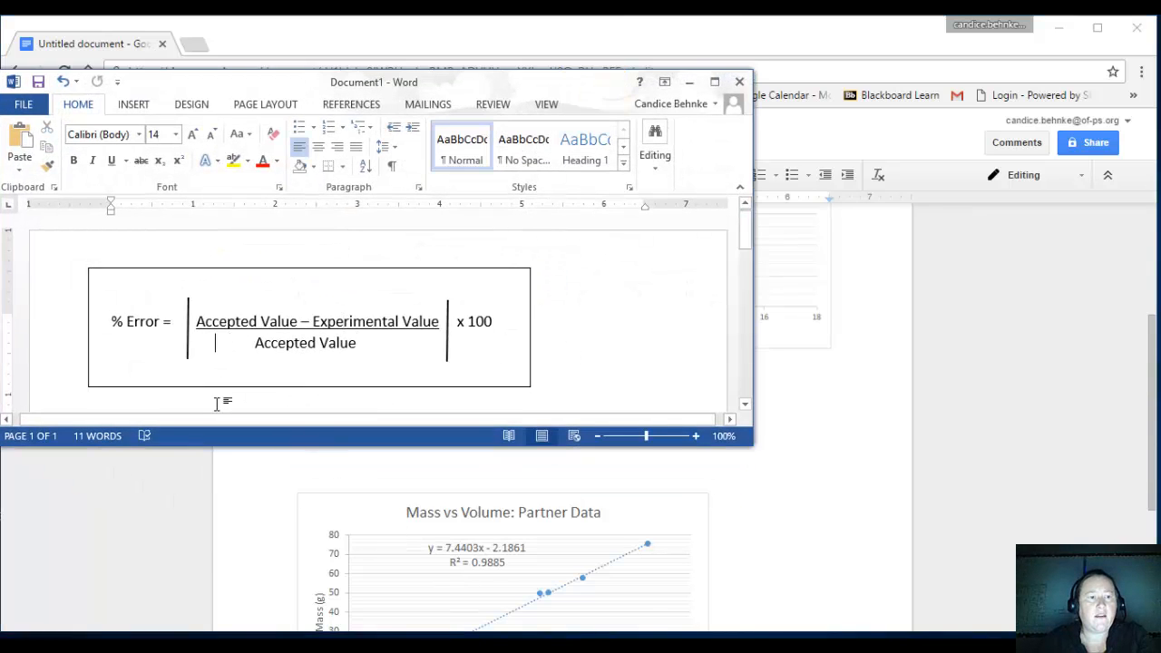
double_click(217, 399)
key("Return")
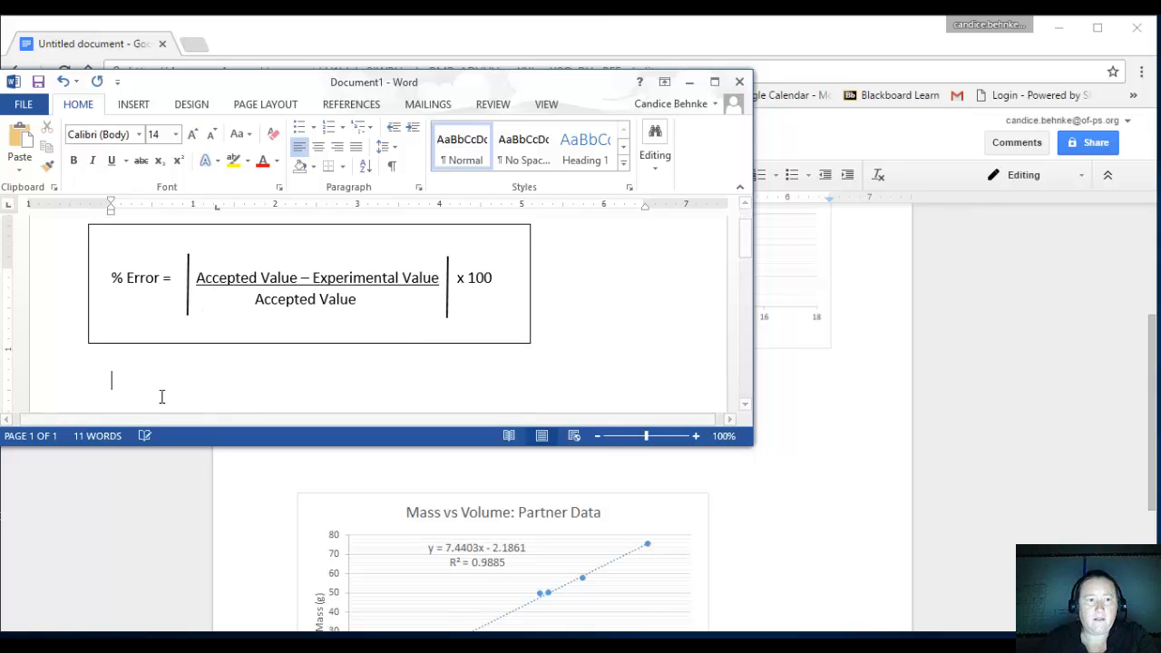
scroll(186, 390, "up", 1)
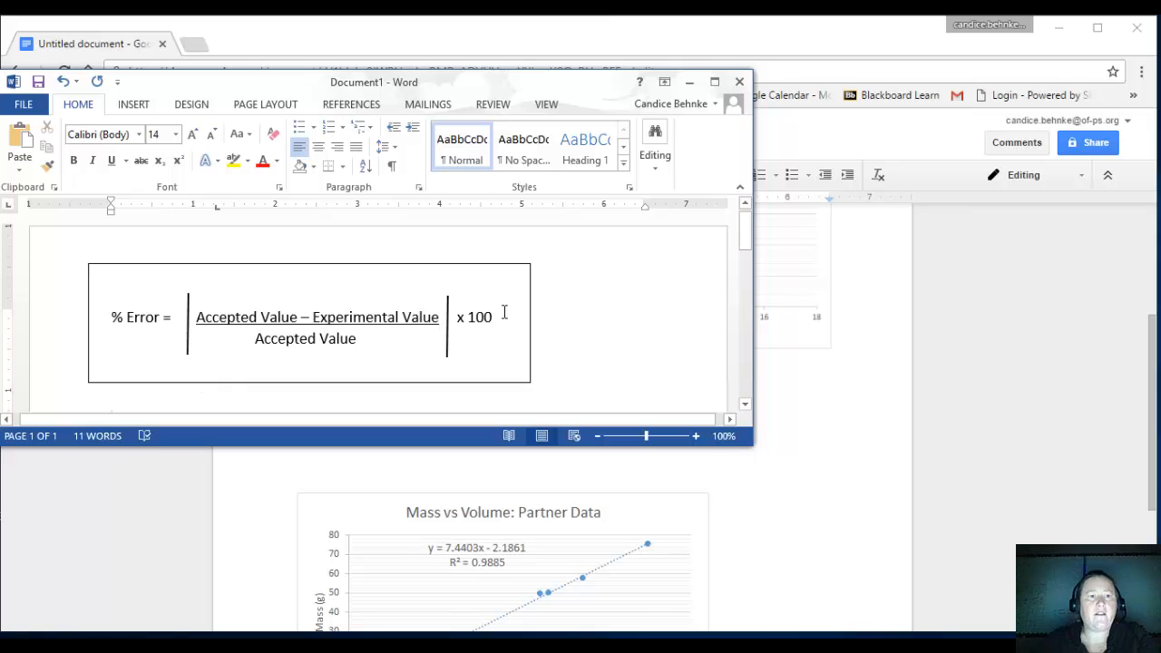
Snip the boxed % Error formula again with Snipping Tool, copy it, and paste it below the classroom chart in Google Docs.
left_click(454, 642)
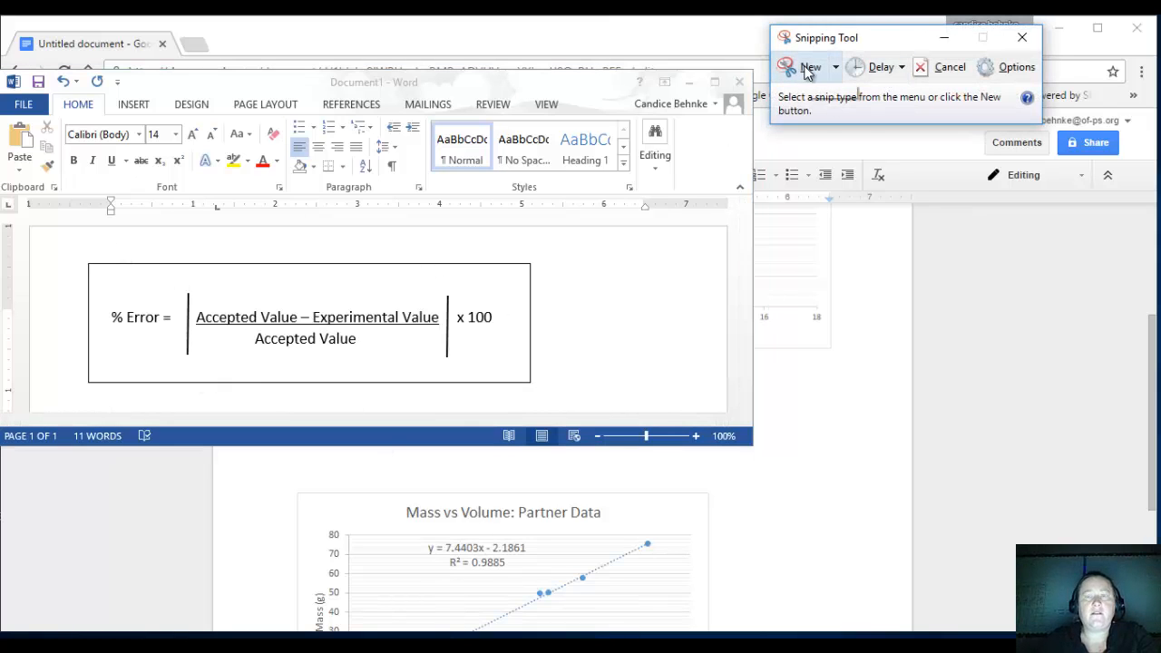
left_click(812, 68)
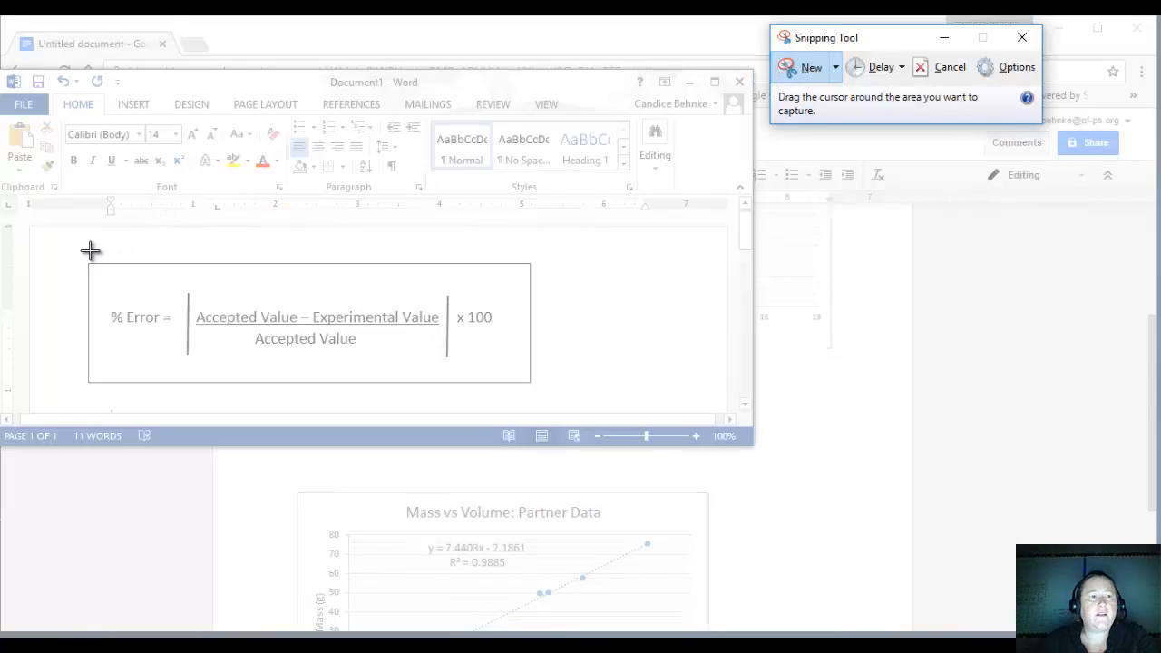
left_click_drag(82, 259, 548, 399)
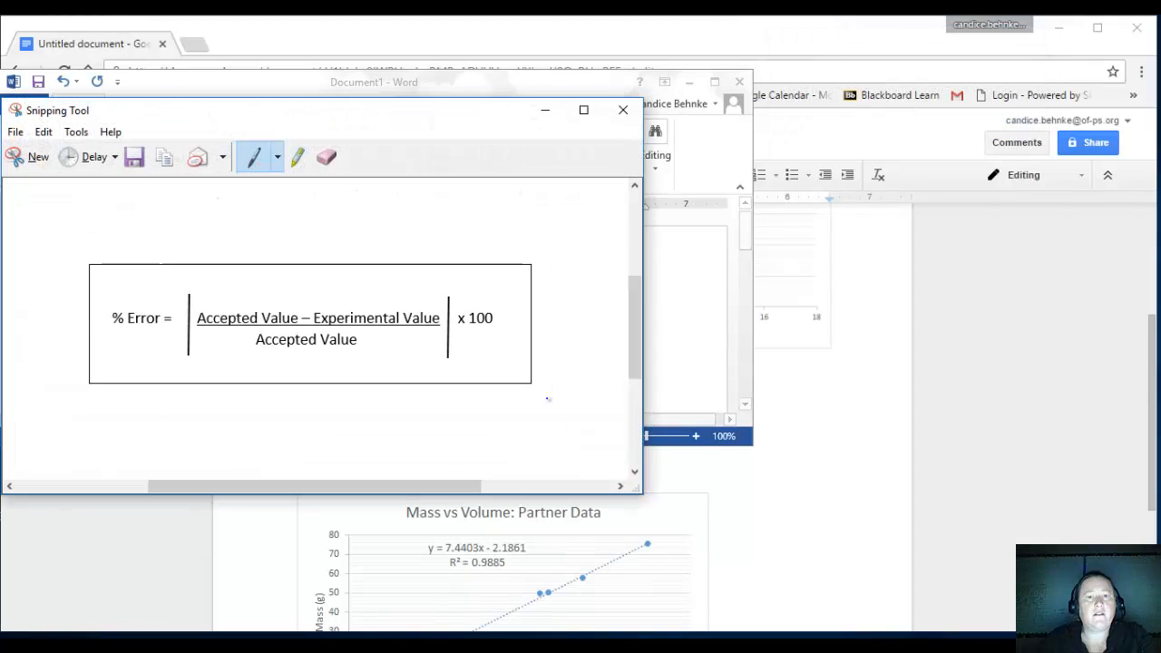
left_click(47, 132)
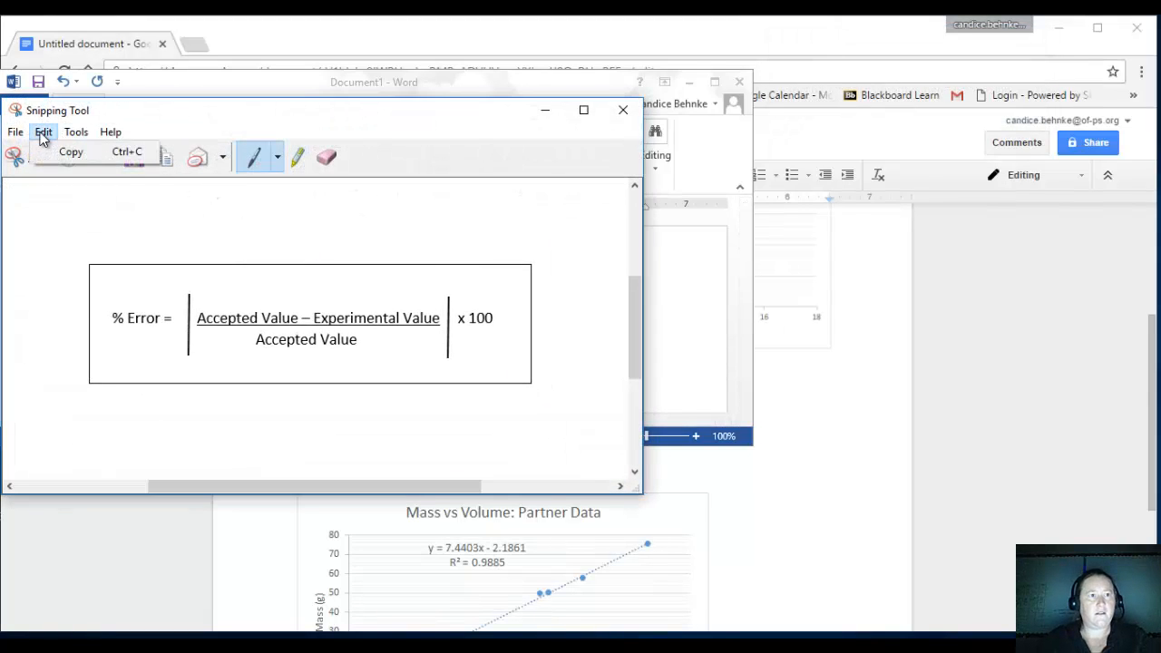
left_click(69, 153)
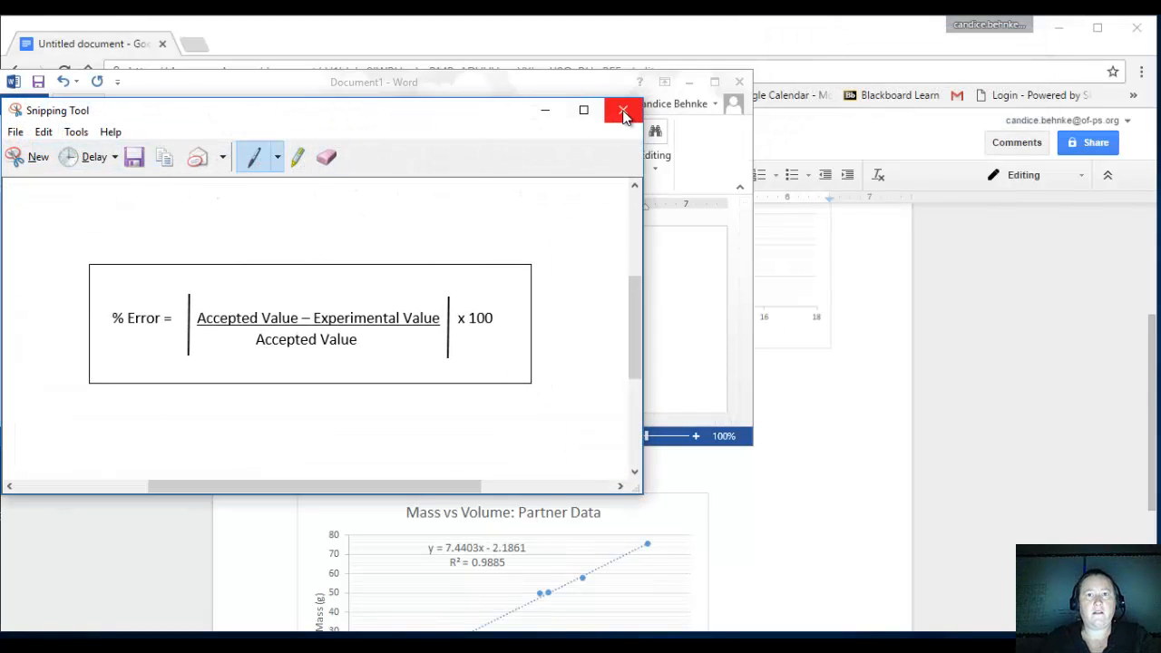
left_click(544, 111)
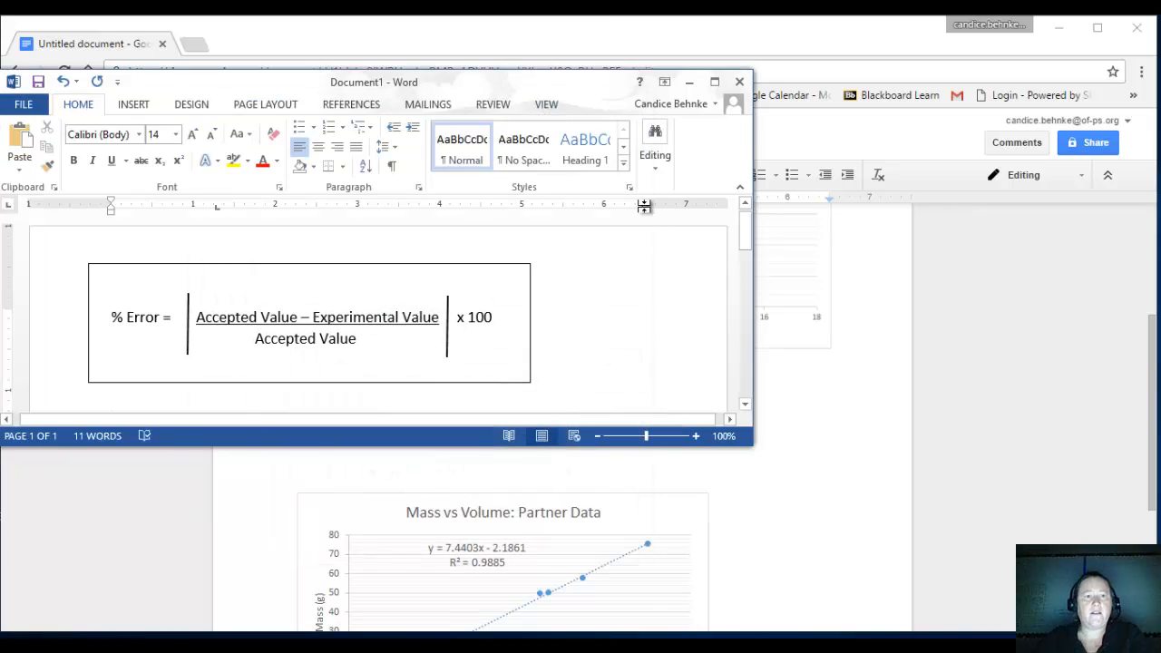
left_click(692, 84)
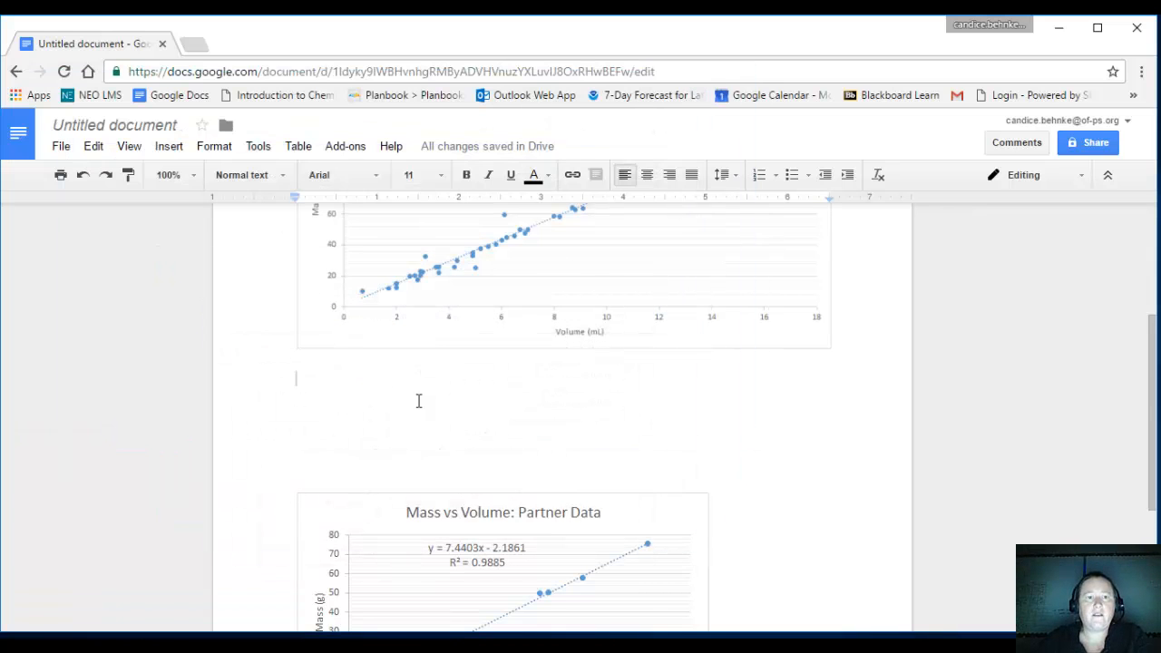
key("ctrl+v")
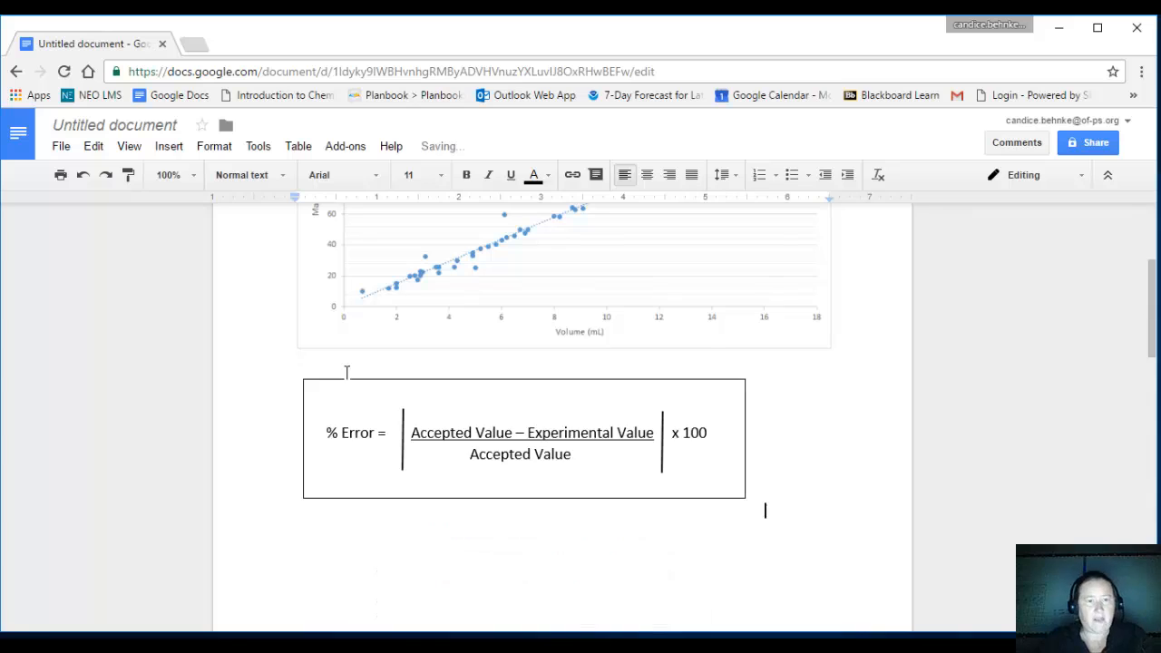
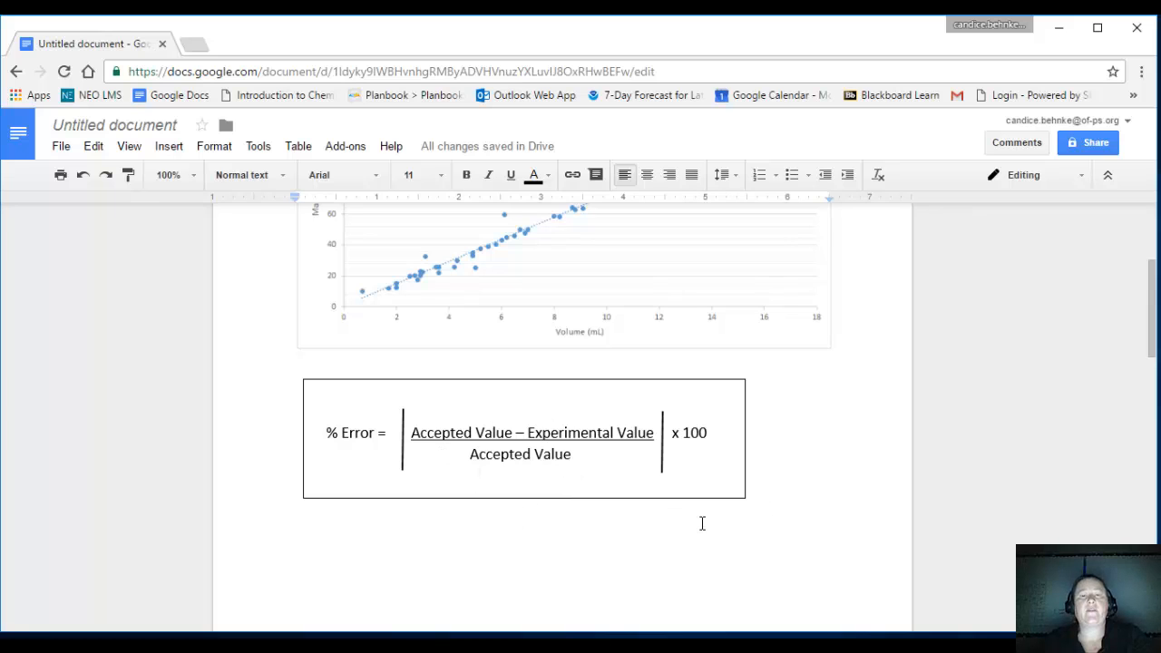
Below the % Error formula image, write "Accepted Value for Post 1982 Penny = 7.2 g/mL" and add blank lines after it.
scroll(714, 519, "up", 1)
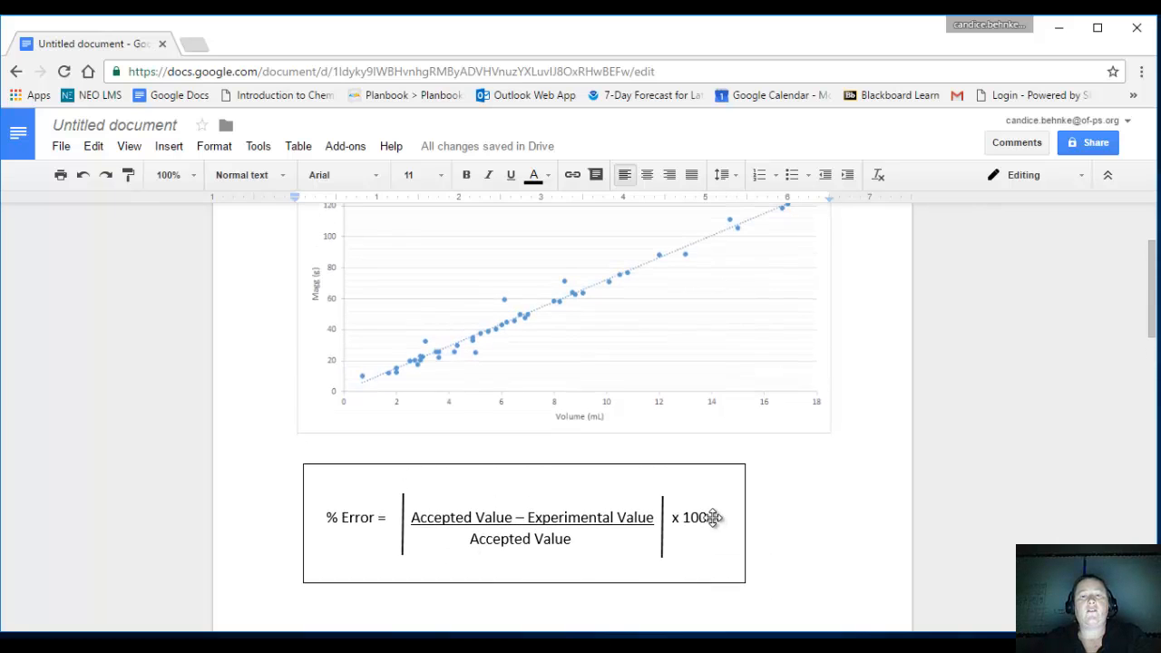
scroll(726, 518, "down", 2)
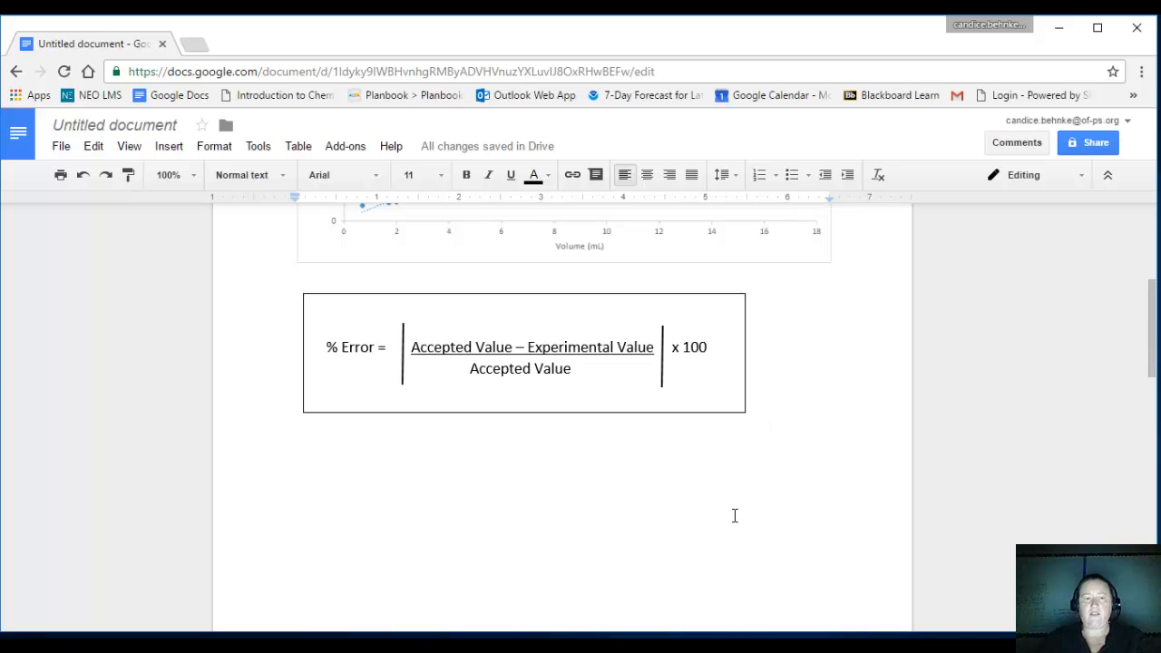
key("Return")
type("A")
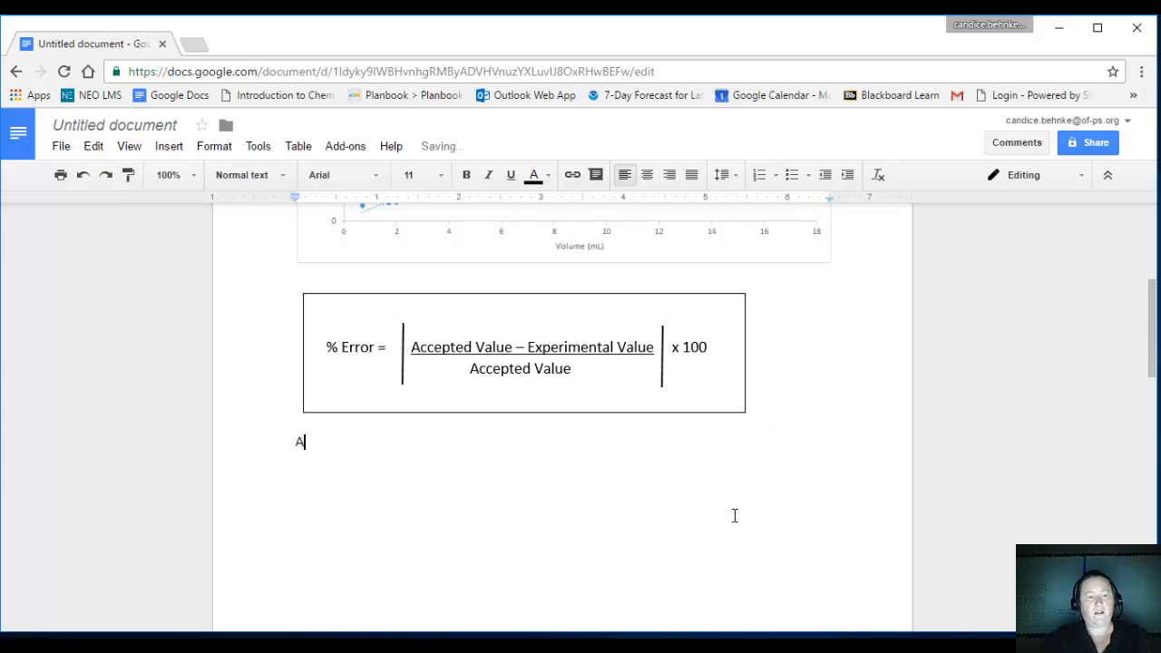
type("ccepted")
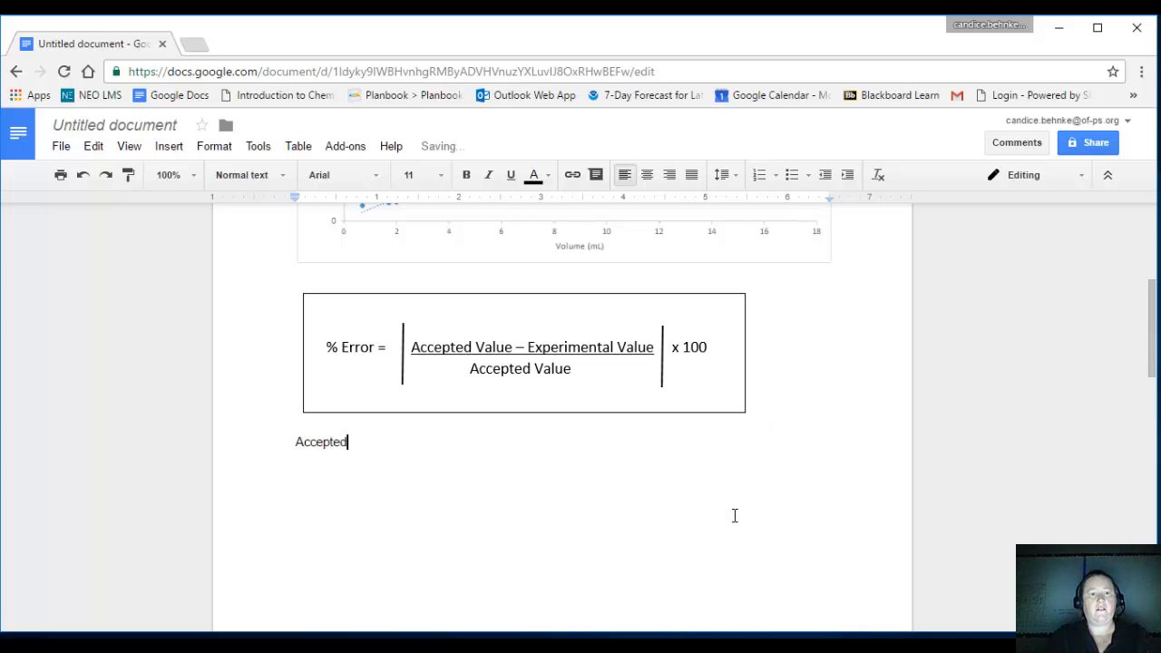
type(" Value for Post ")
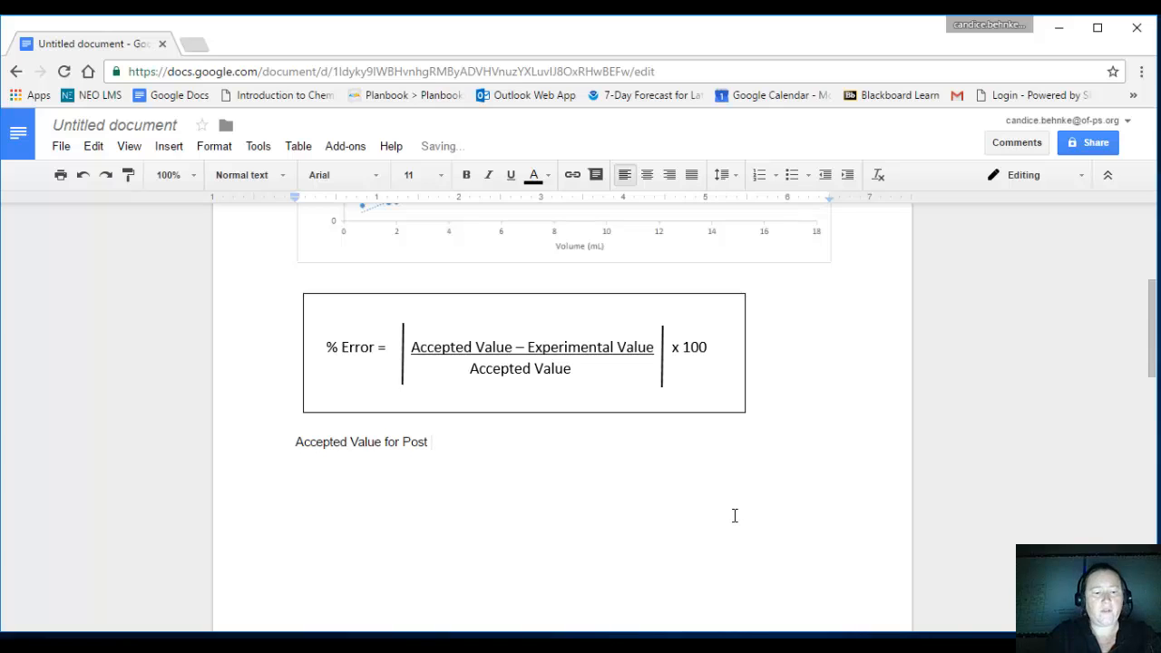
type("1982 ")
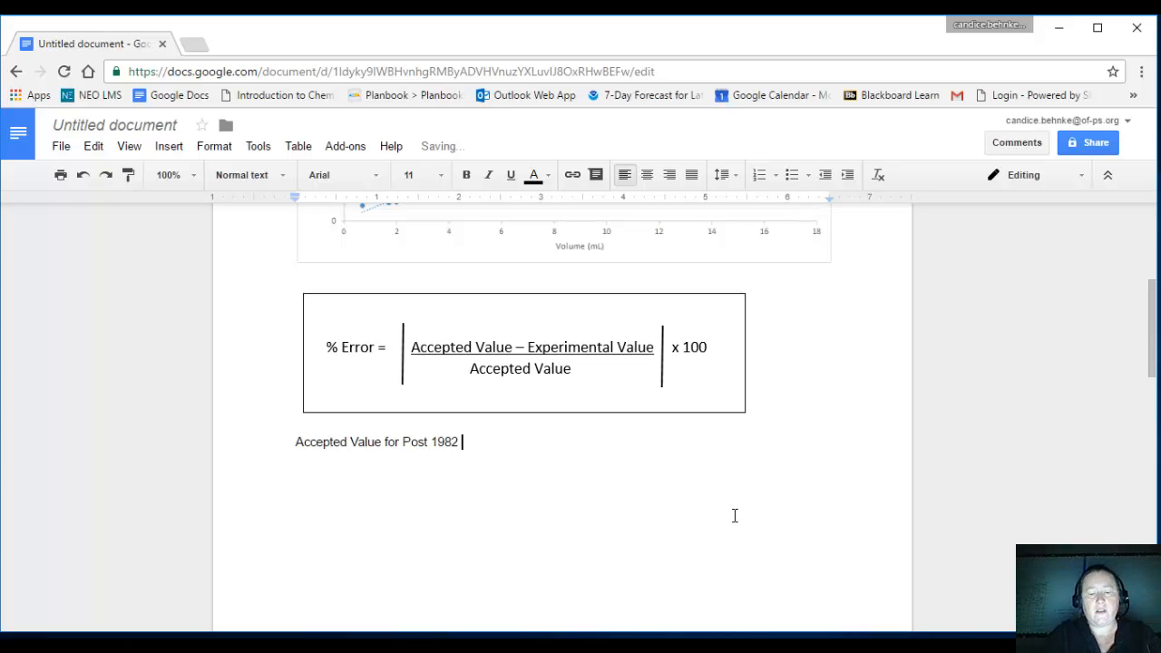
type("Penny")
key("BackSpace")
type("ny ")
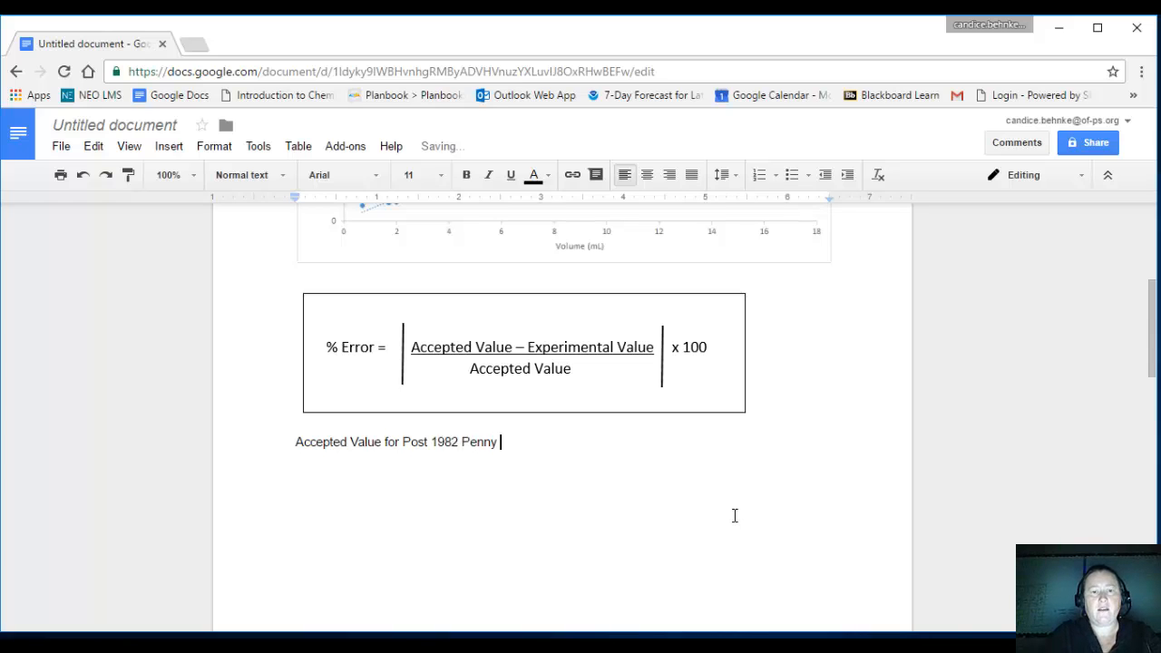
type("= ")
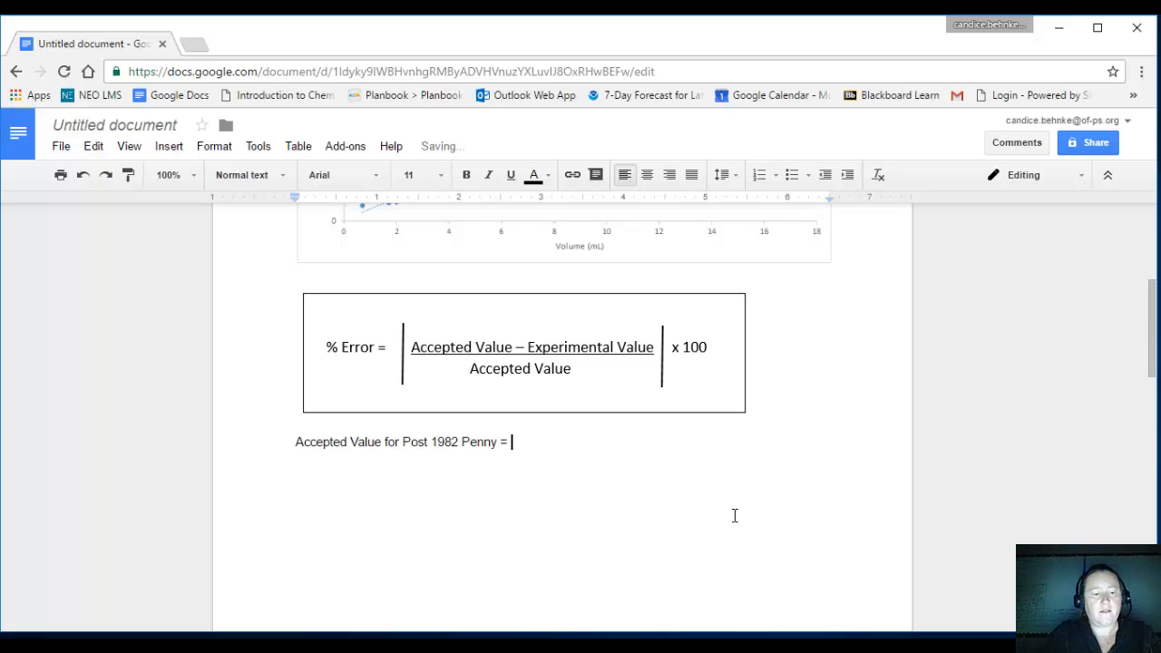
type("7.2 ")
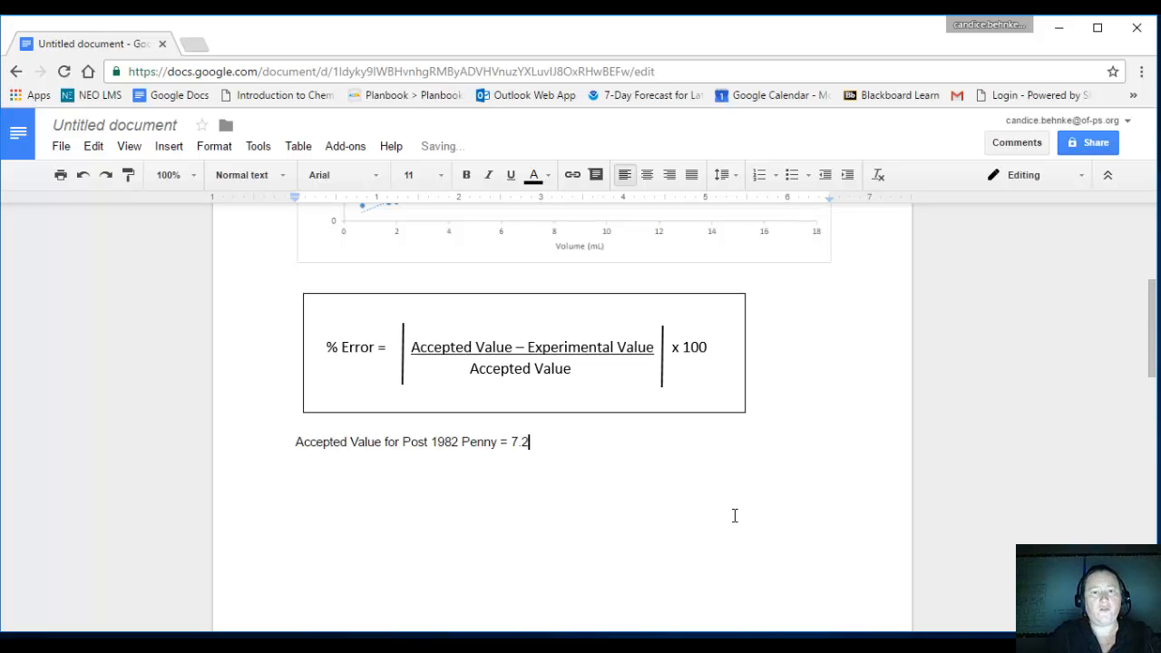
type("g")
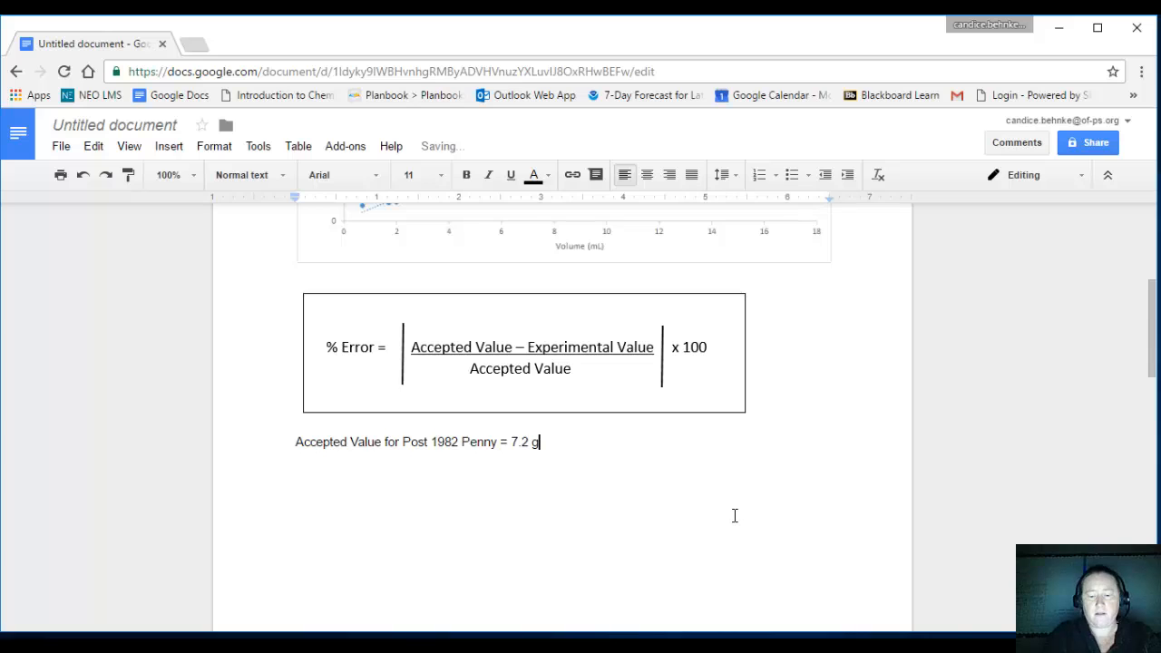
type("/mL")
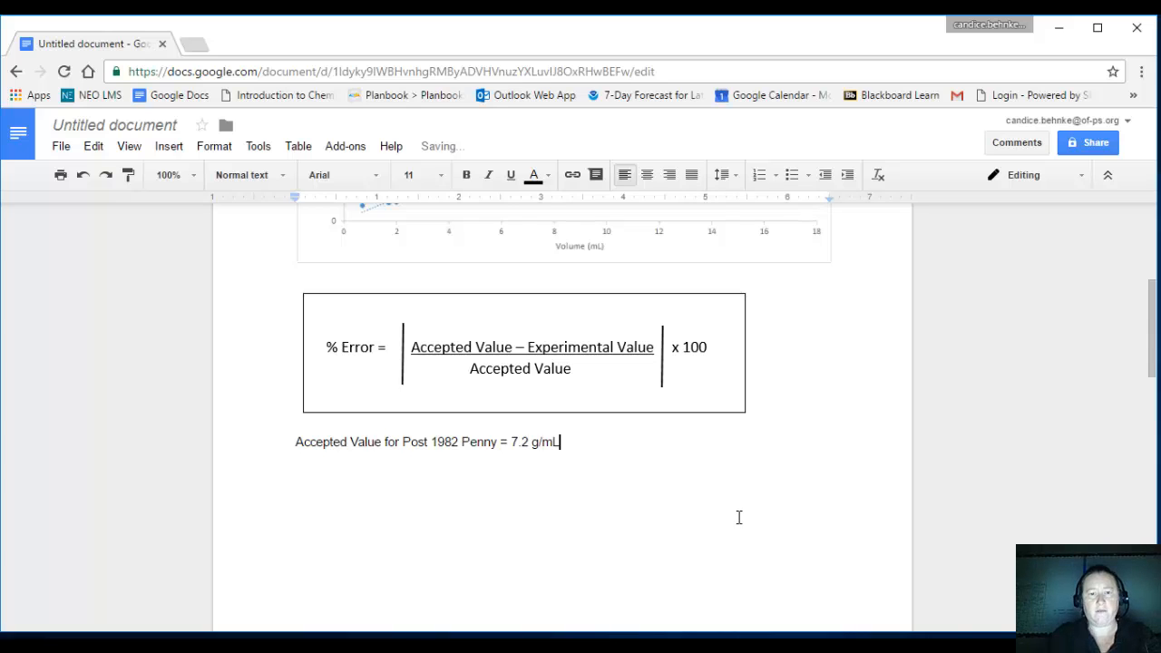
key("Return")
key("Return")
key("Return")
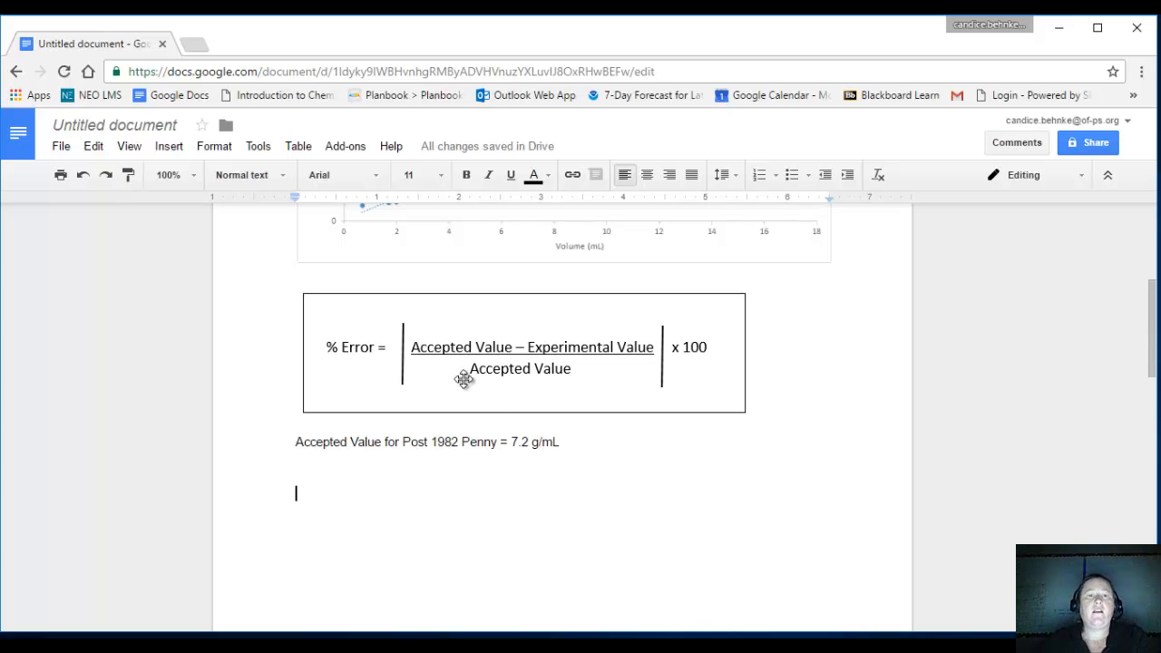
Review the % Error formula and the trendline equations on the classroom and partner charts to identify the experimental density values.
left_click(431, 348)
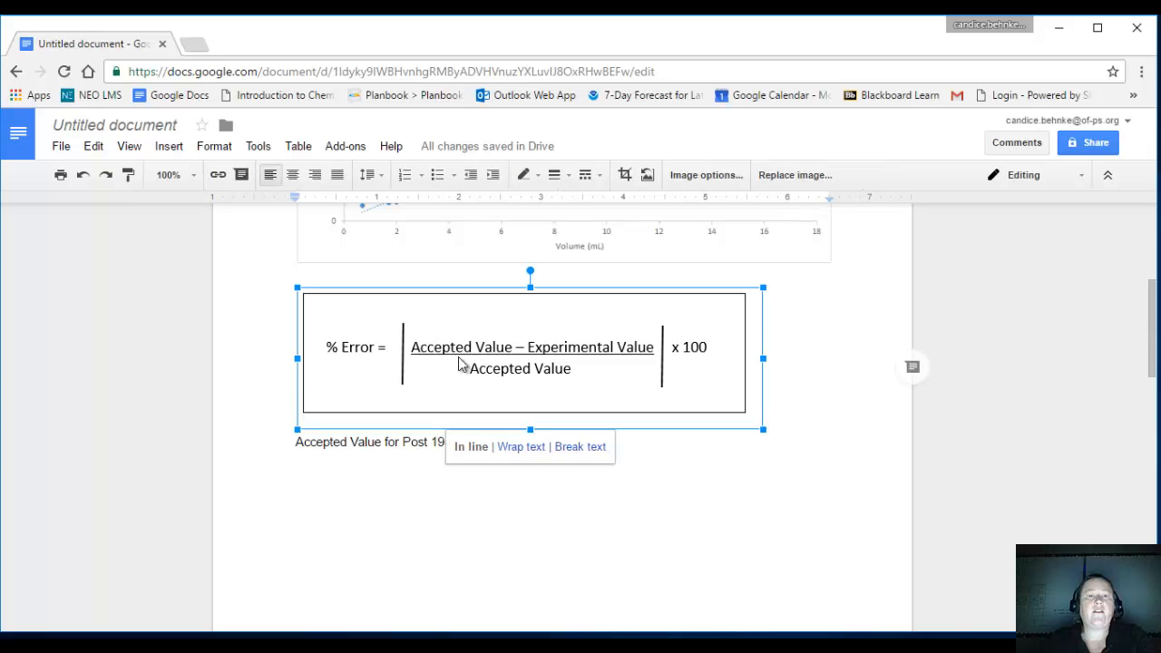
left_click(623, 506)
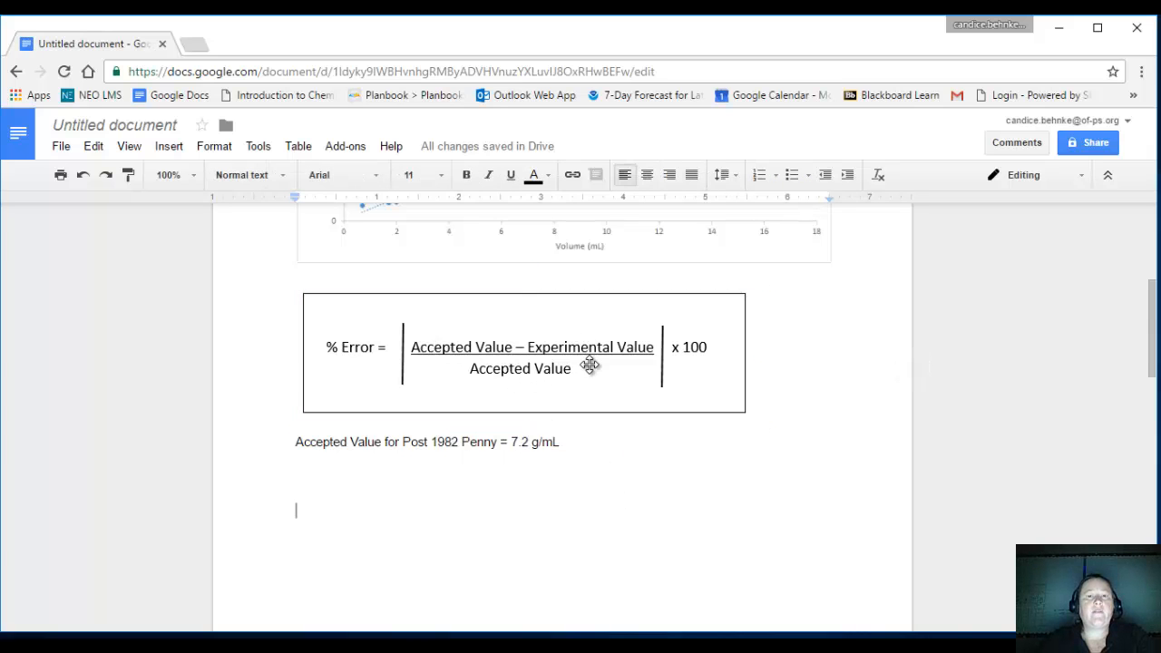
scroll(590, 364, "up", 5)
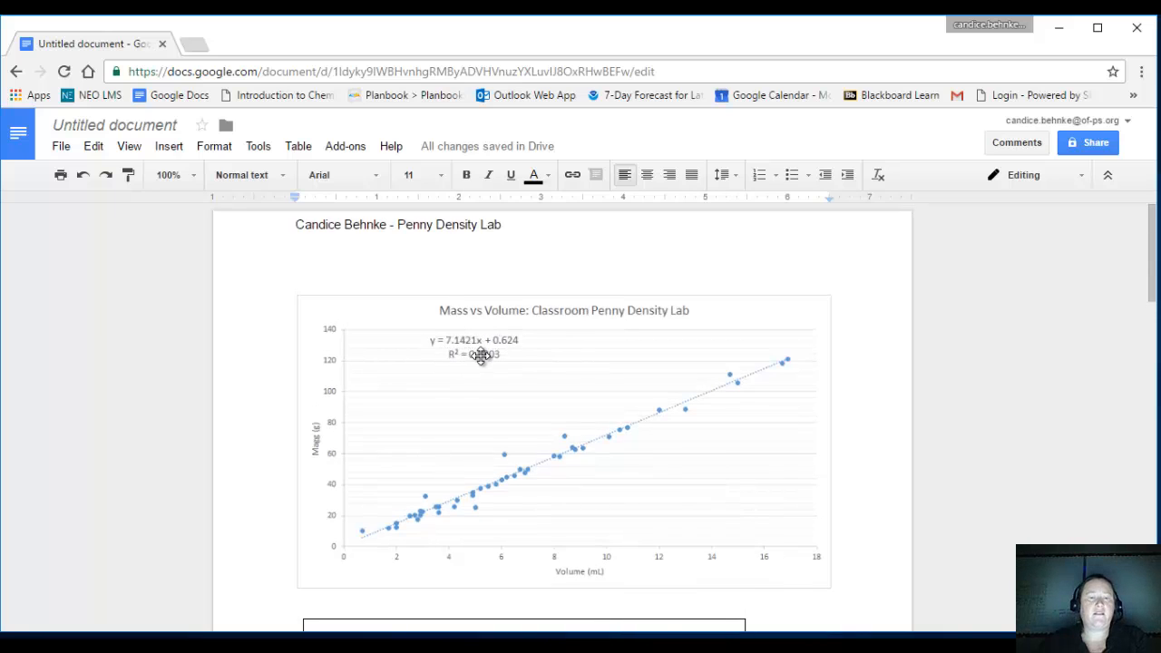
scroll(481, 356, "down", 1)
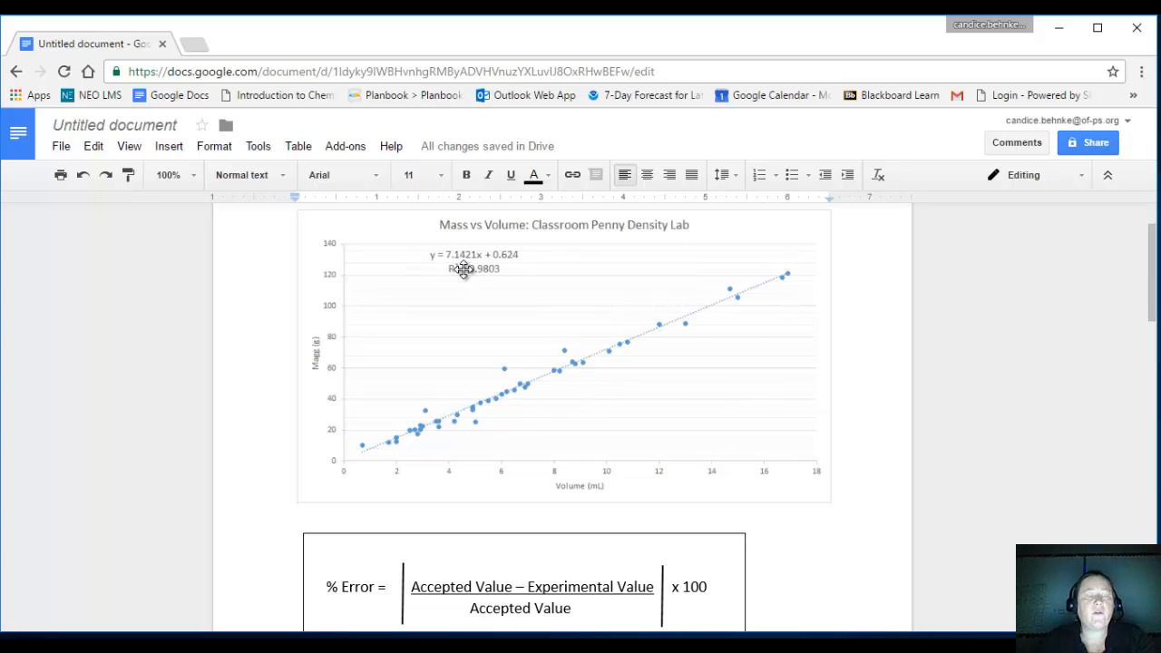
scroll(477, 334, "down", 4)
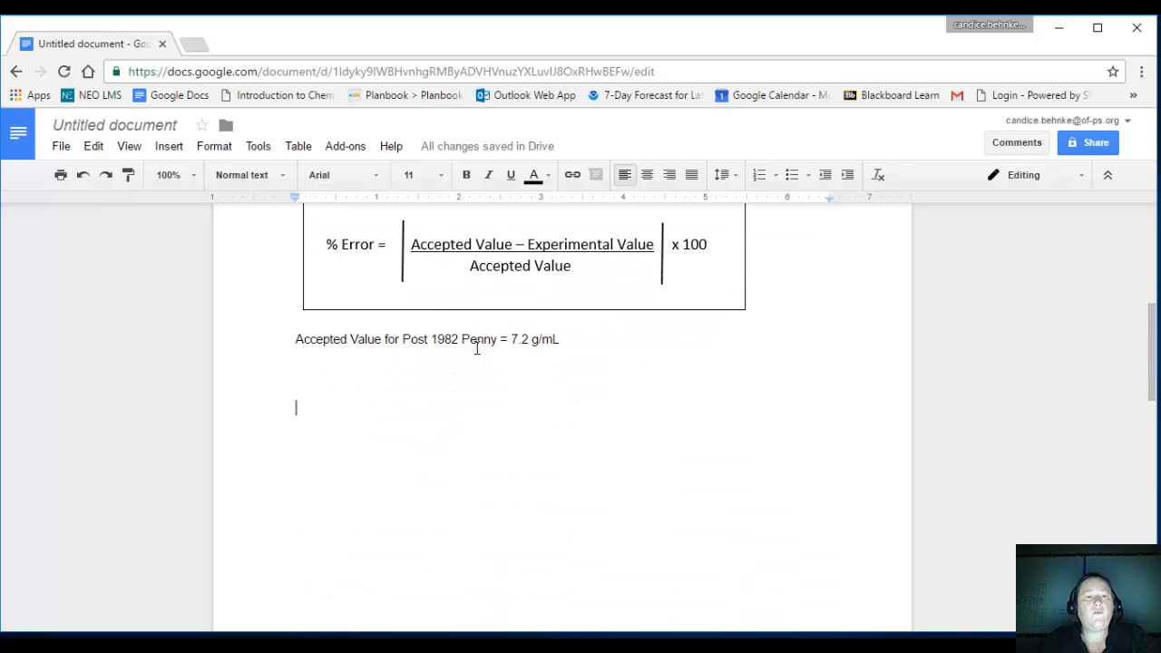
scroll(469, 366, "down", 5)
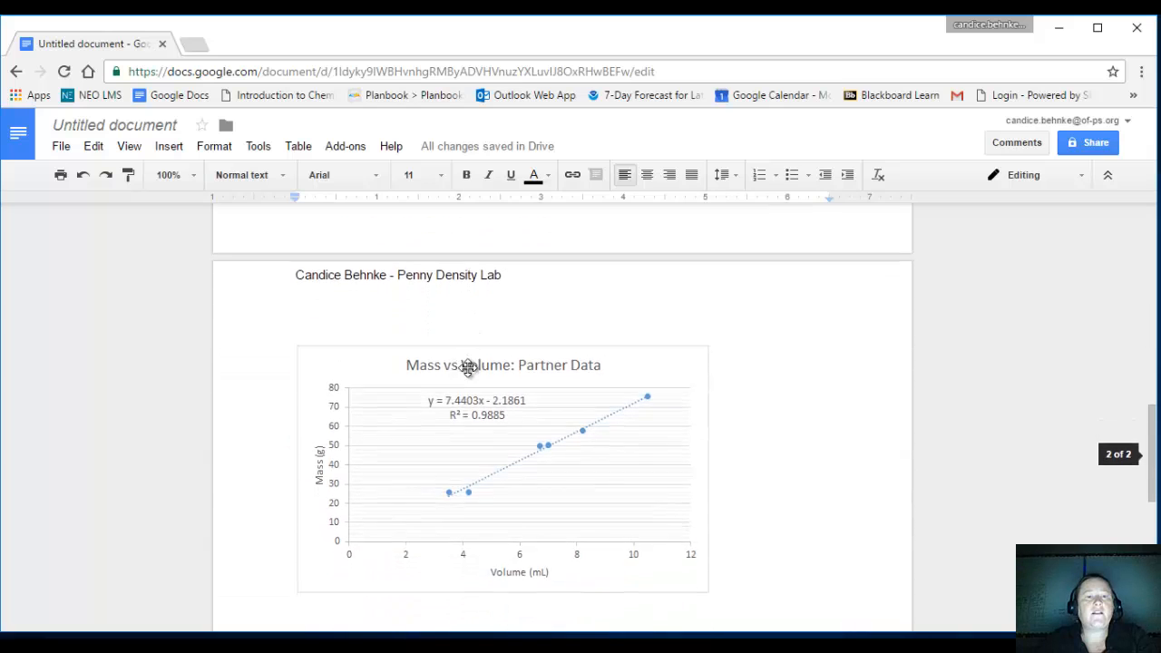
scroll(469, 368, "down", 1)
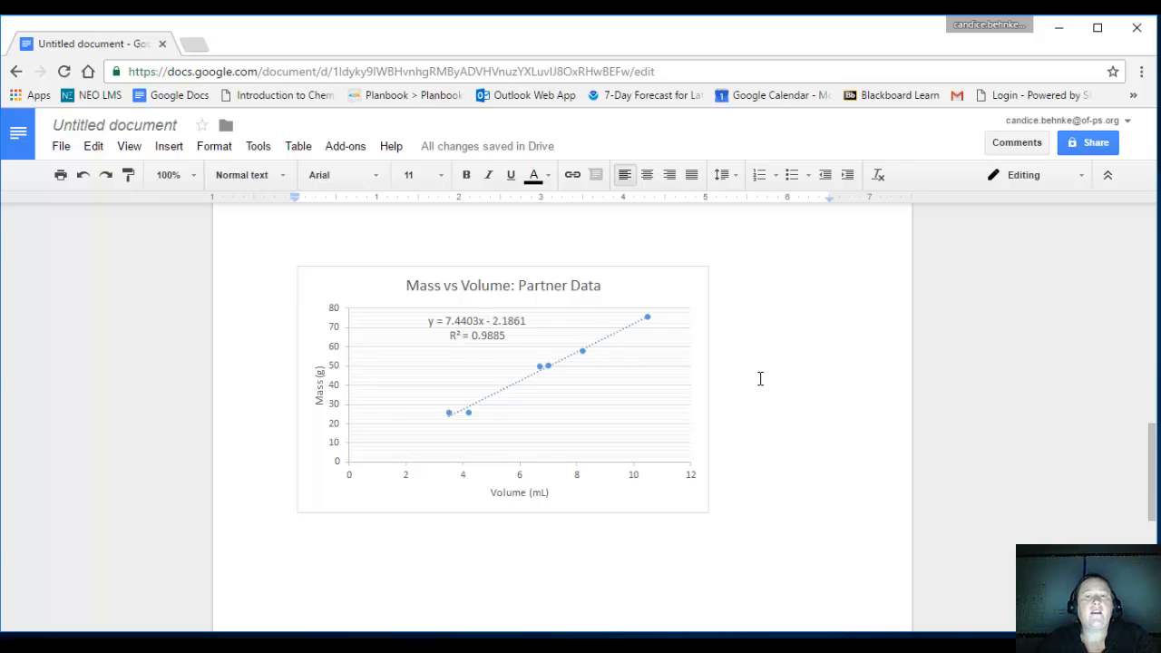
scroll(761, 378, "up", 6)
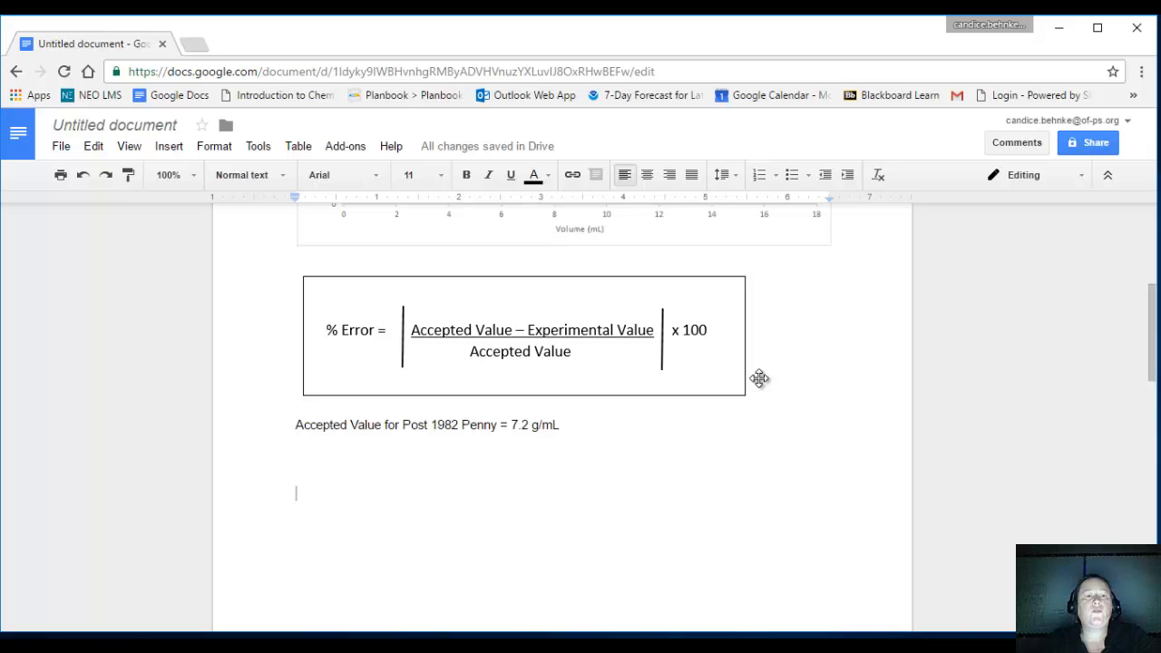
scroll(634, 391, "down", 1)
scroll(587, 394, "down", 2)
scroll(587, 394, "up", 2)
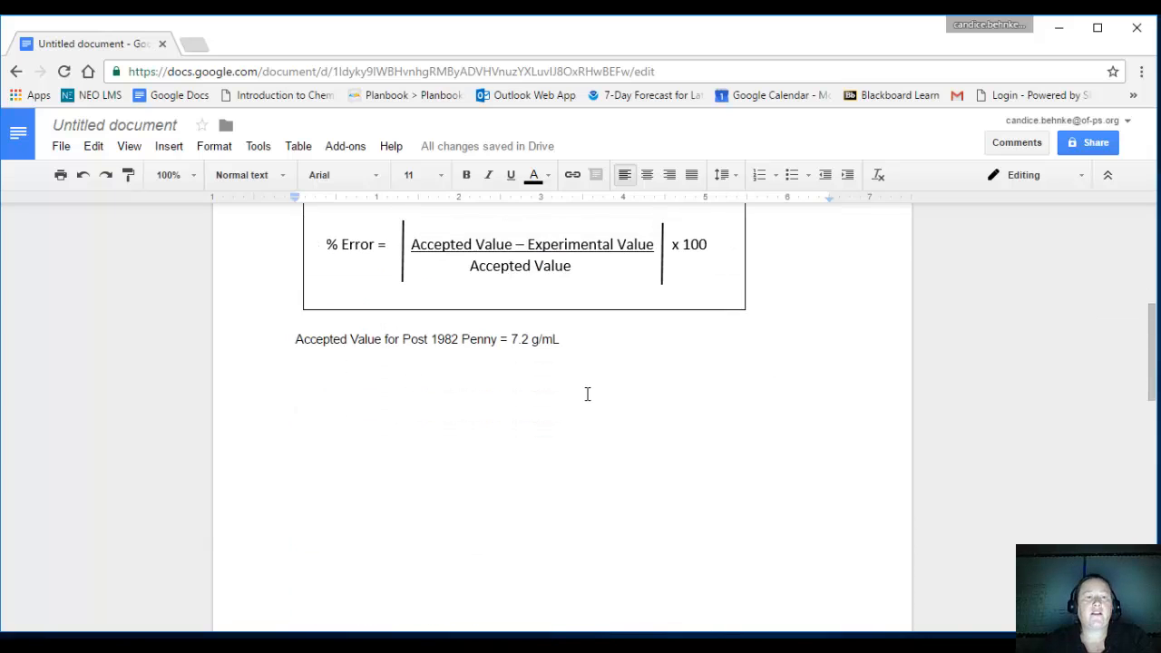
scroll(563, 395, "up", 1)
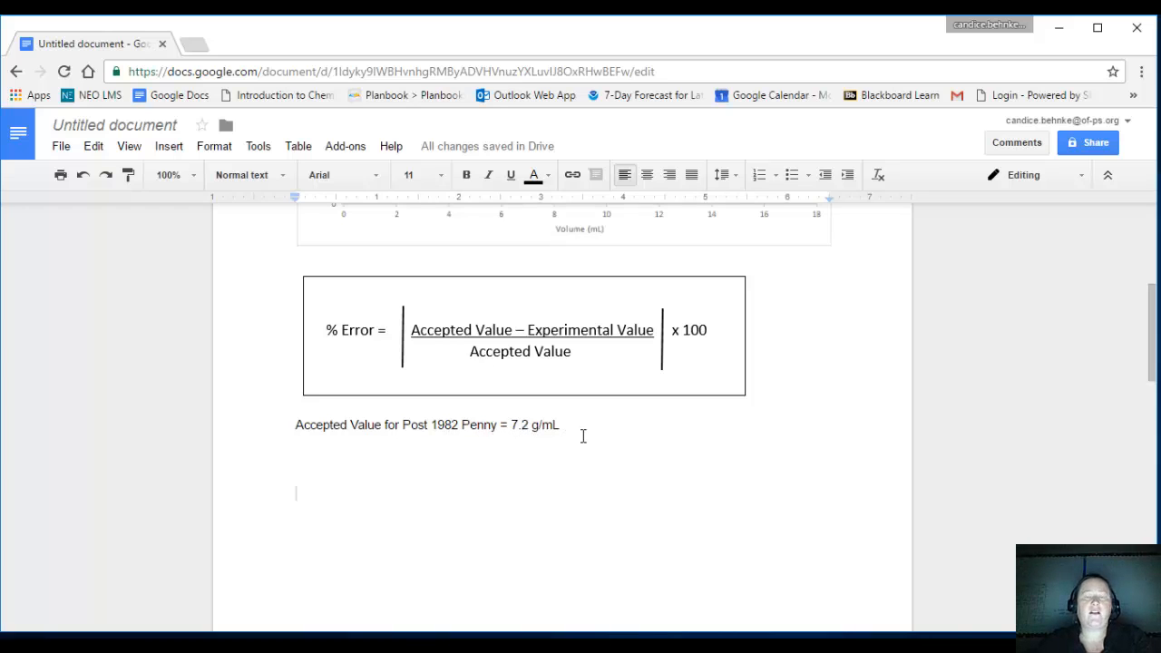
scroll(597, 454, "up", 1)
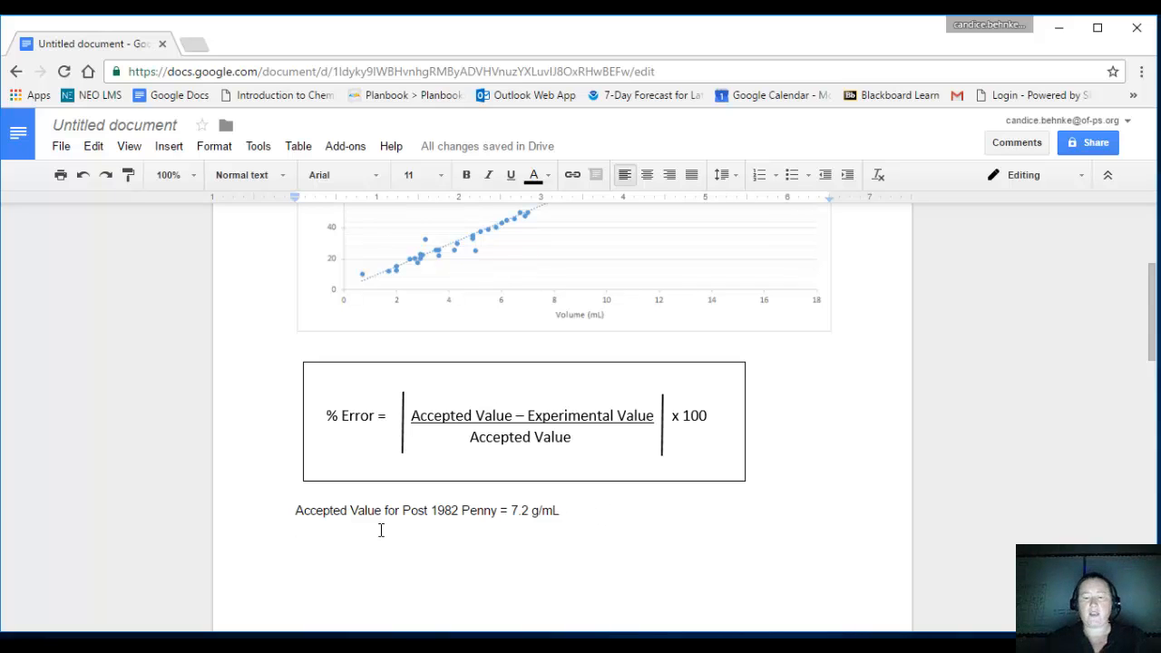
Start a calculation line reading "% error =" below the accepted value line.
key("Return")
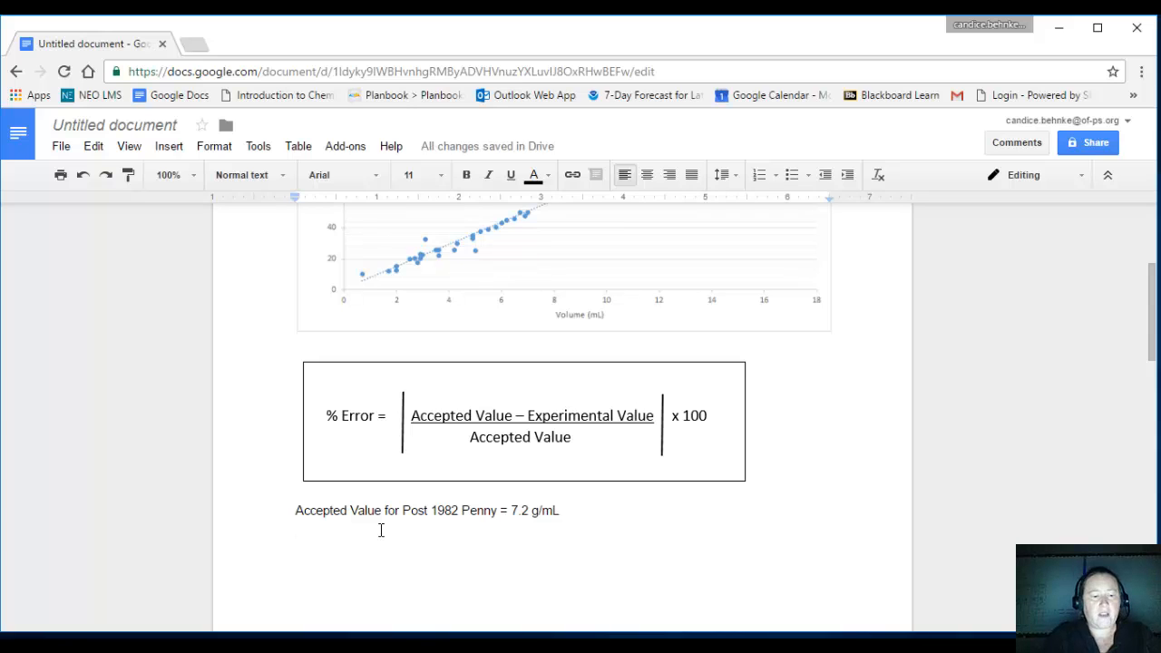
type("% errro")
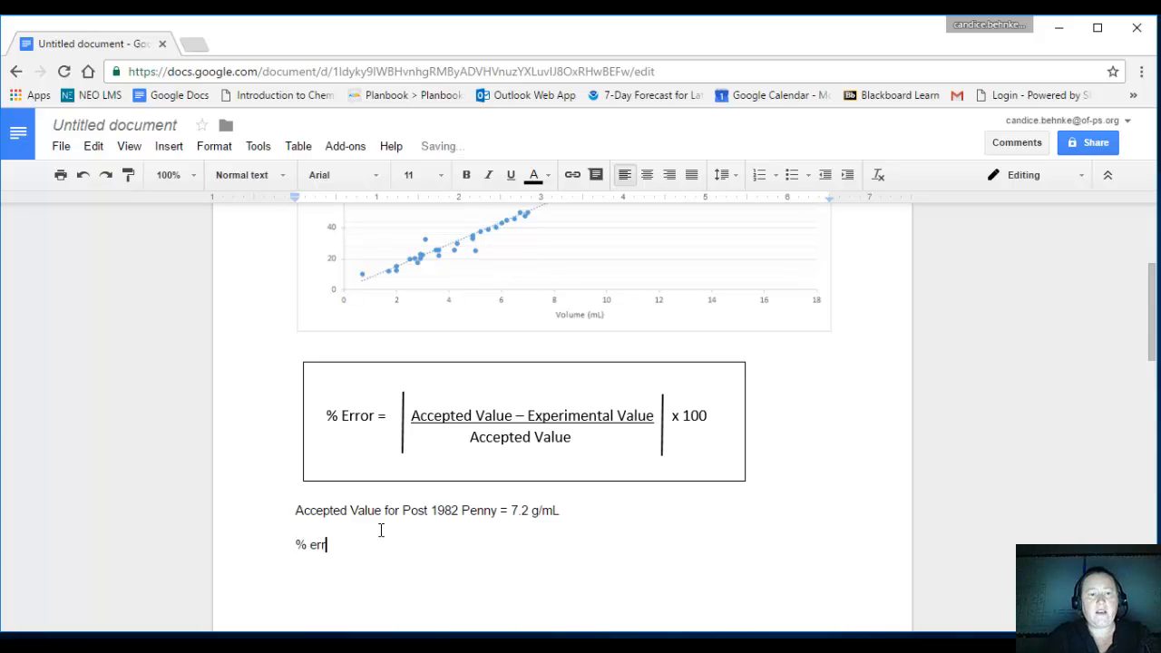
key("BackSpace")
key("BackSpace")
key("BackSpace")
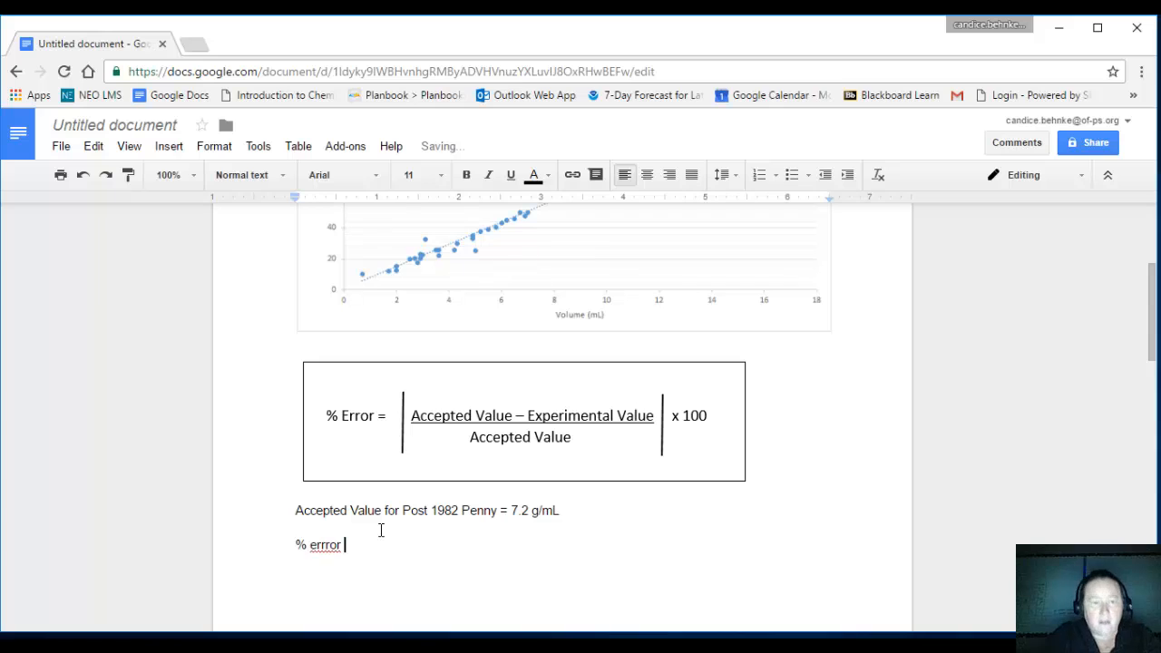
type("or =")
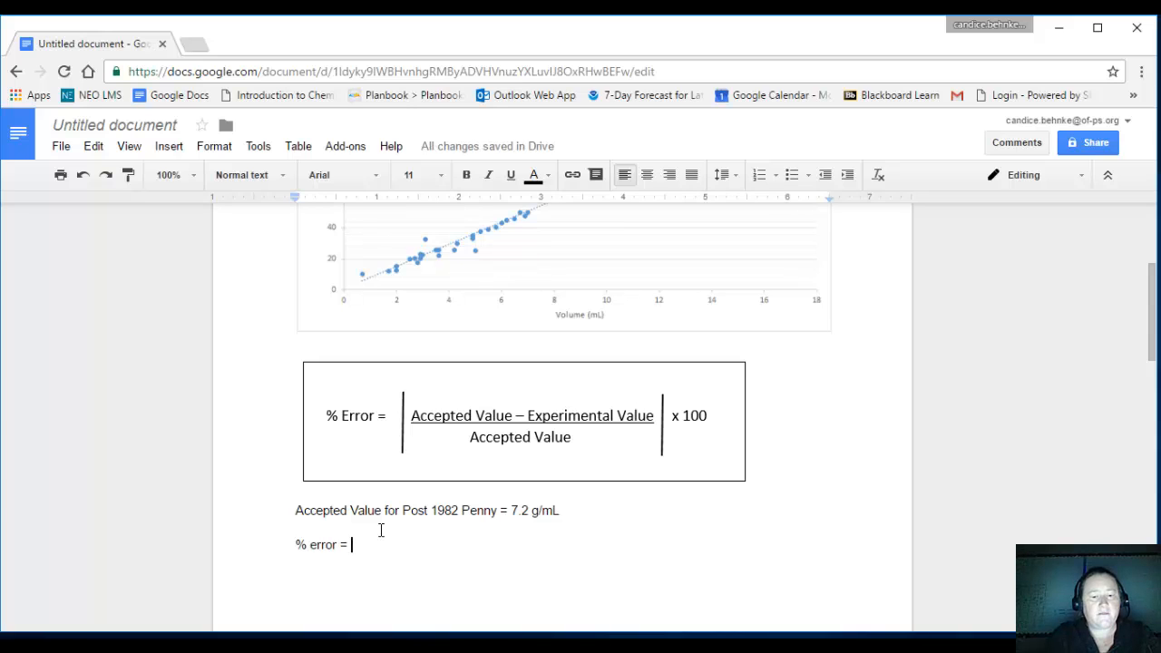
Complete the numerator after "% error =" with "(7.2g/mL -7.14g/mL)", taking the experimental value from the classroom chart's trendline slope.
type("(")
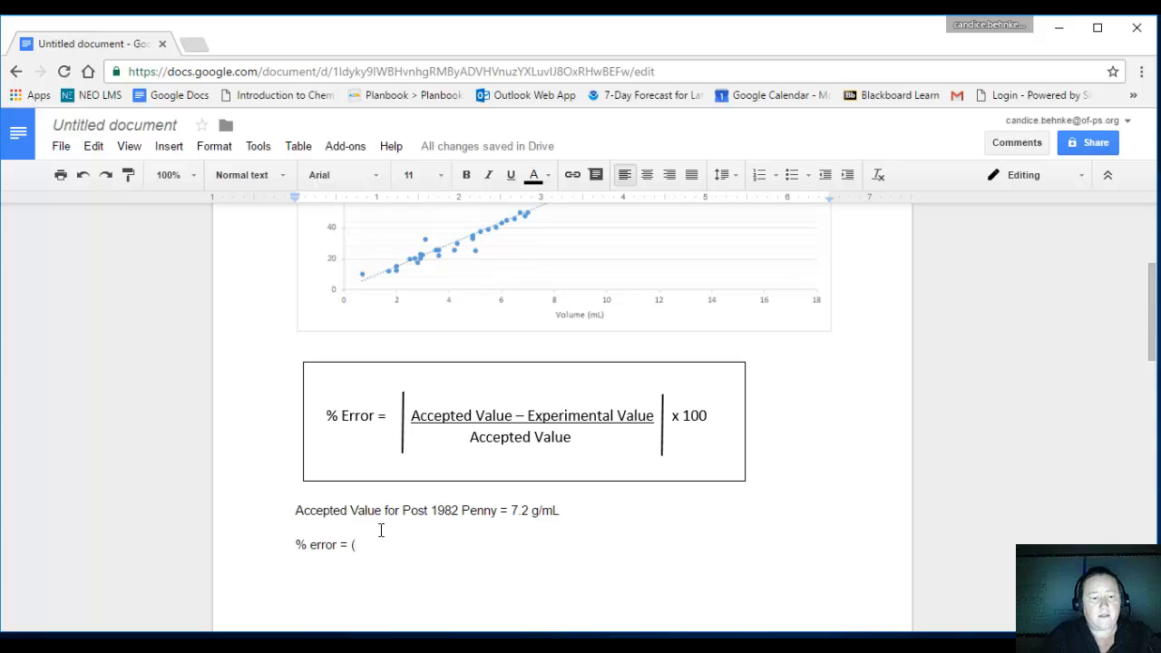
type("7.2")
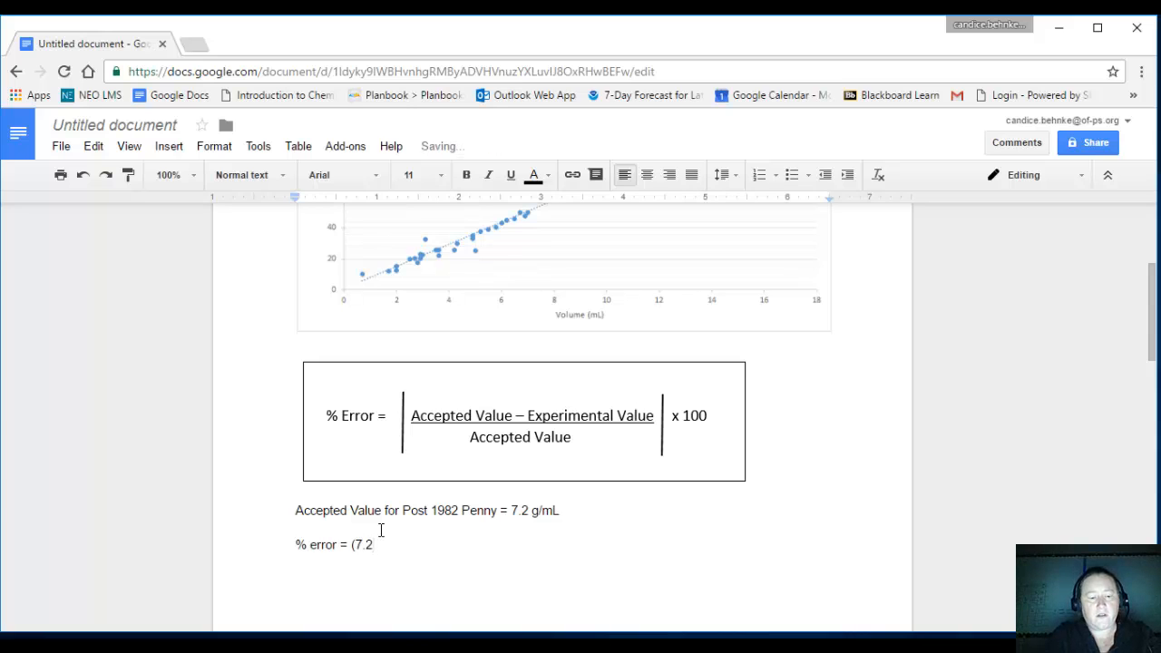
type("g/mL")
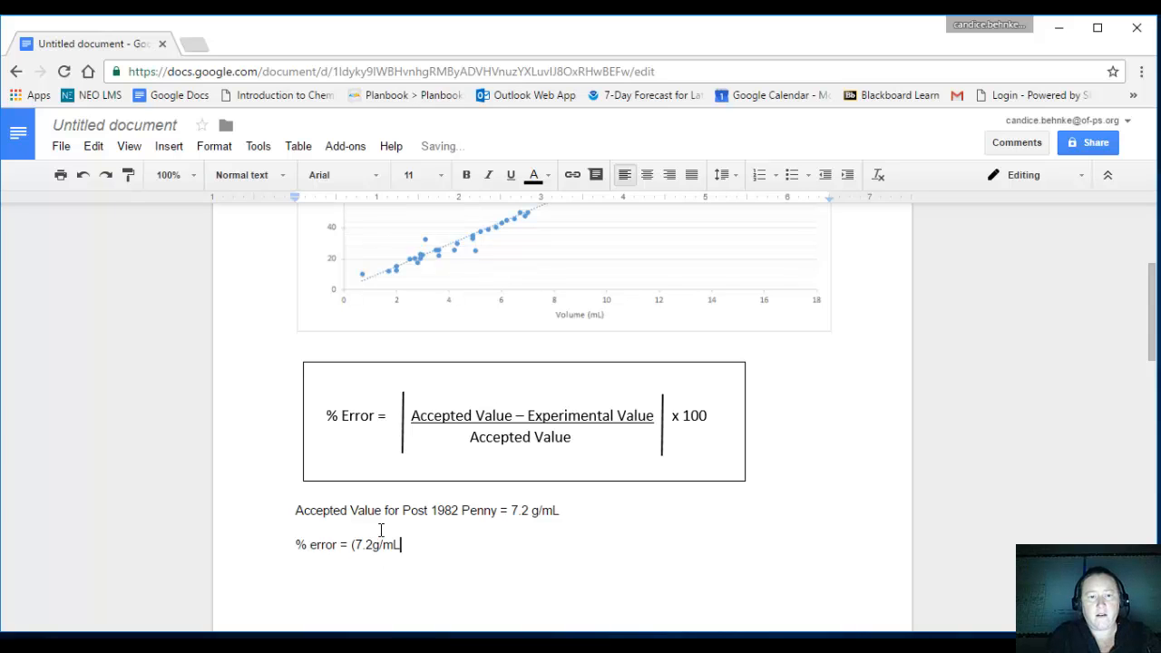
type(" -")
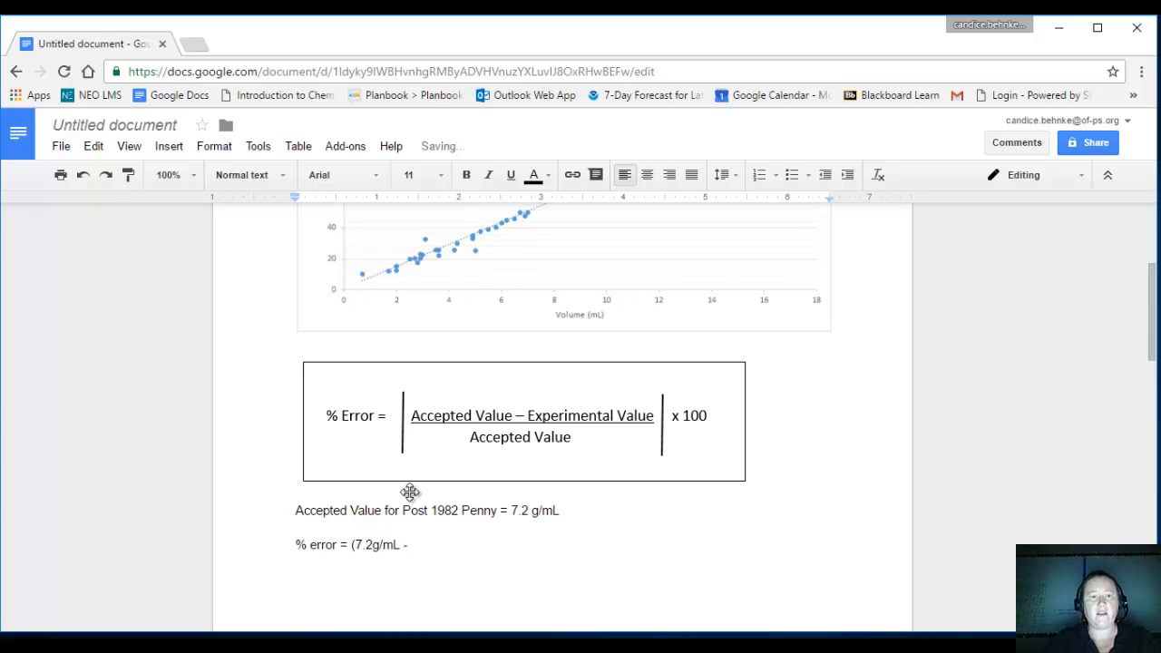
scroll(410, 492, "up", 3)
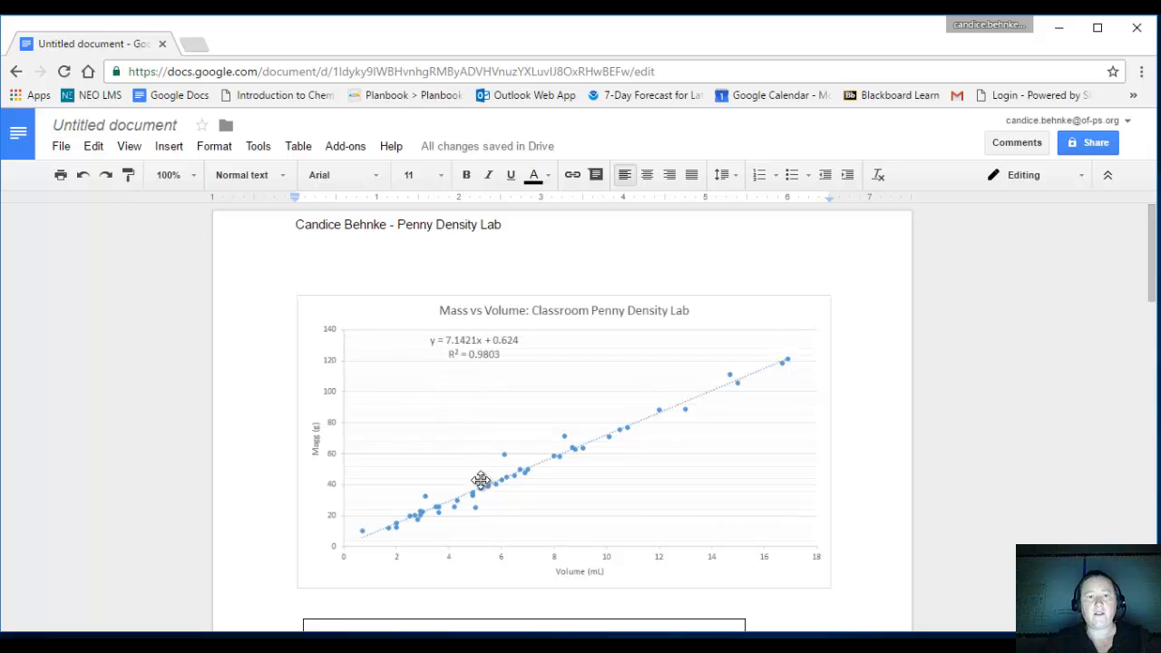
scroll(481, 481, "down", 3)
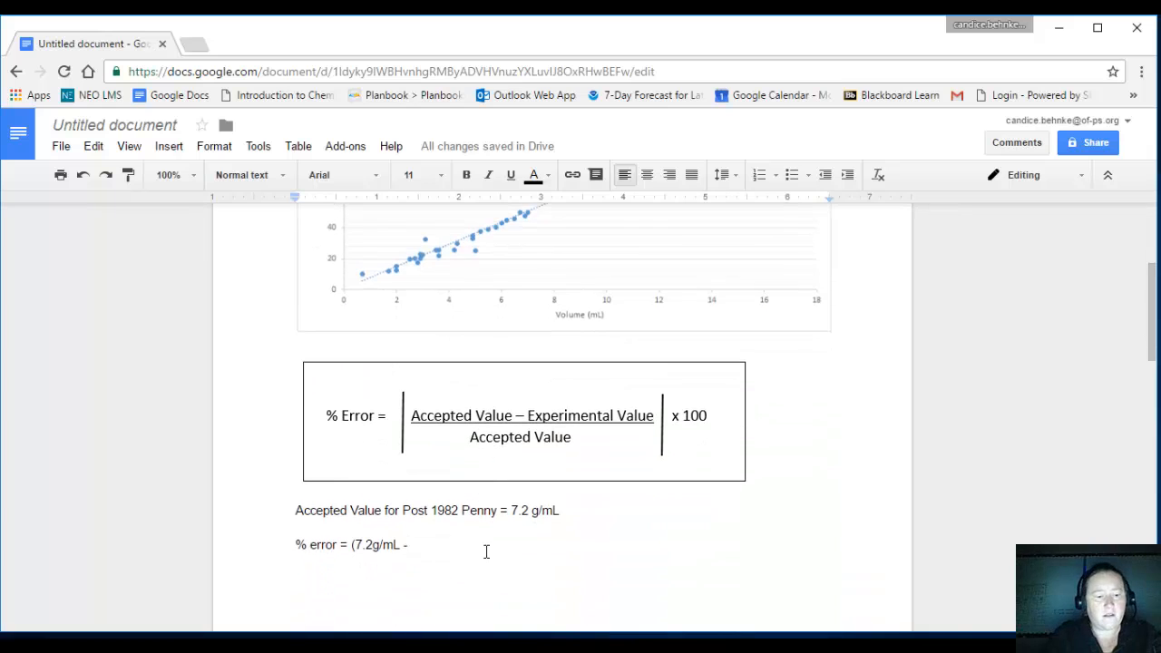
type("7.1")
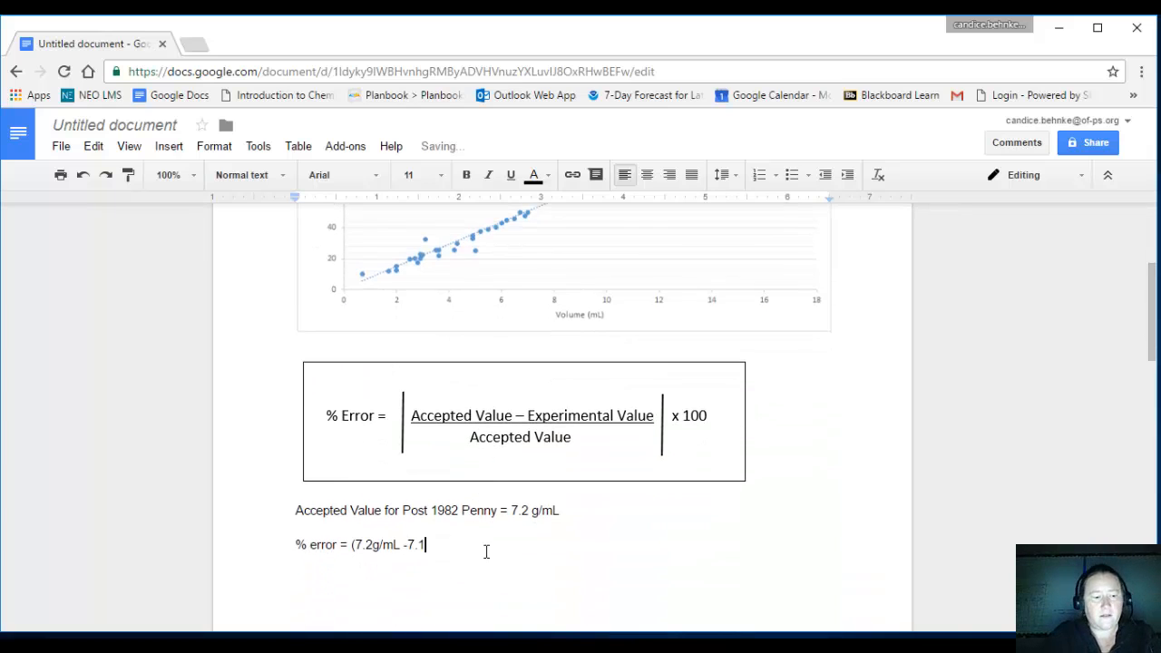
type("4g")
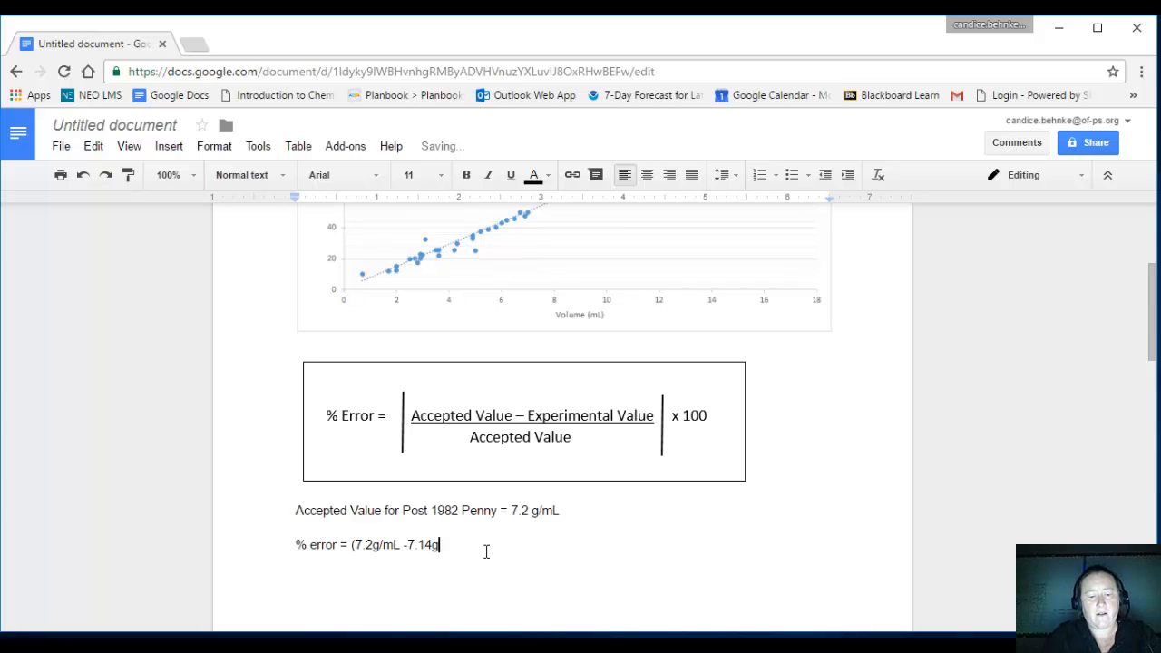
type("/mL")
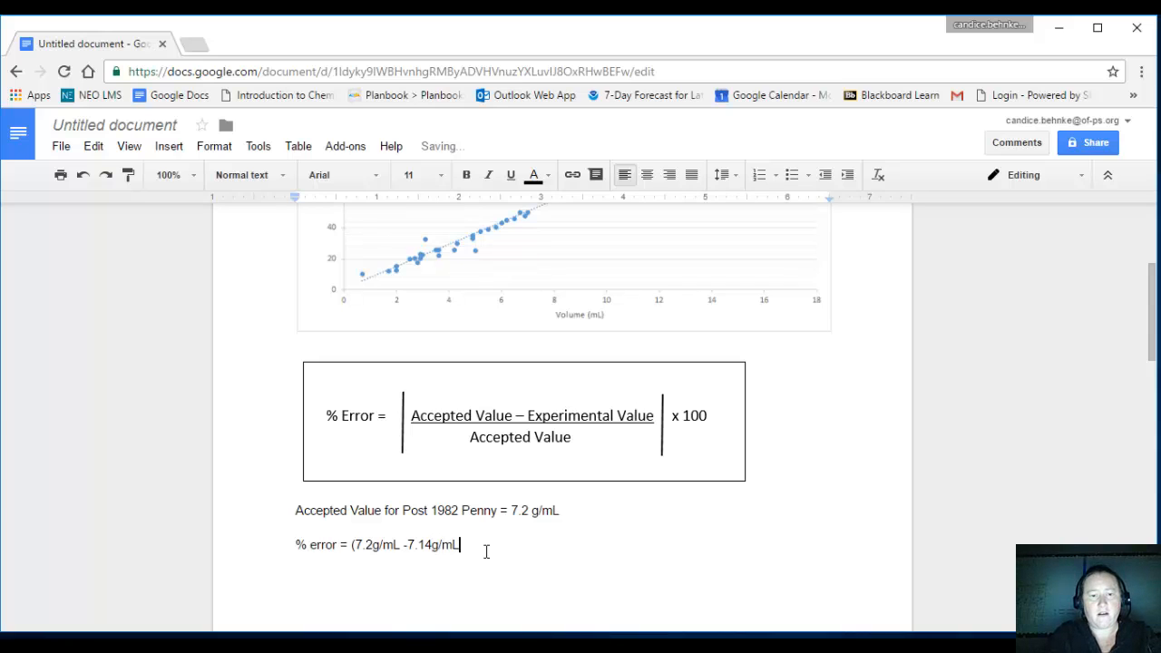
type(")")
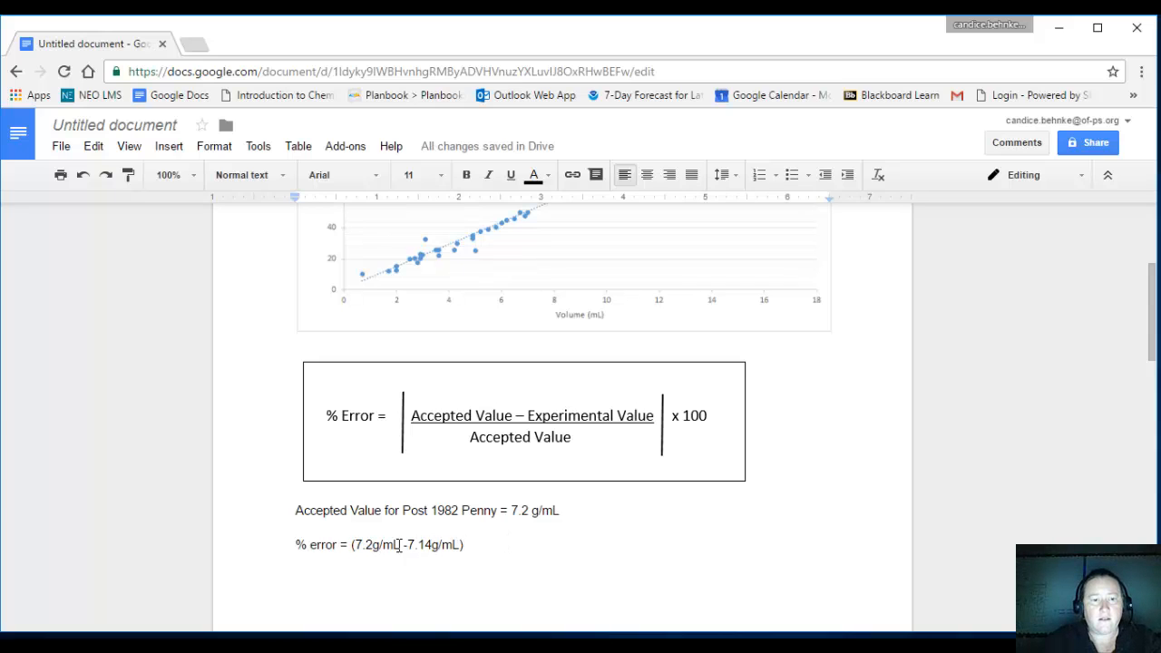
Underline the numerator "(7.2g/mL -7.14g/mL)" as a fraction bar and start a new line below it.
left_click_drag(470, 545, 351, 535)
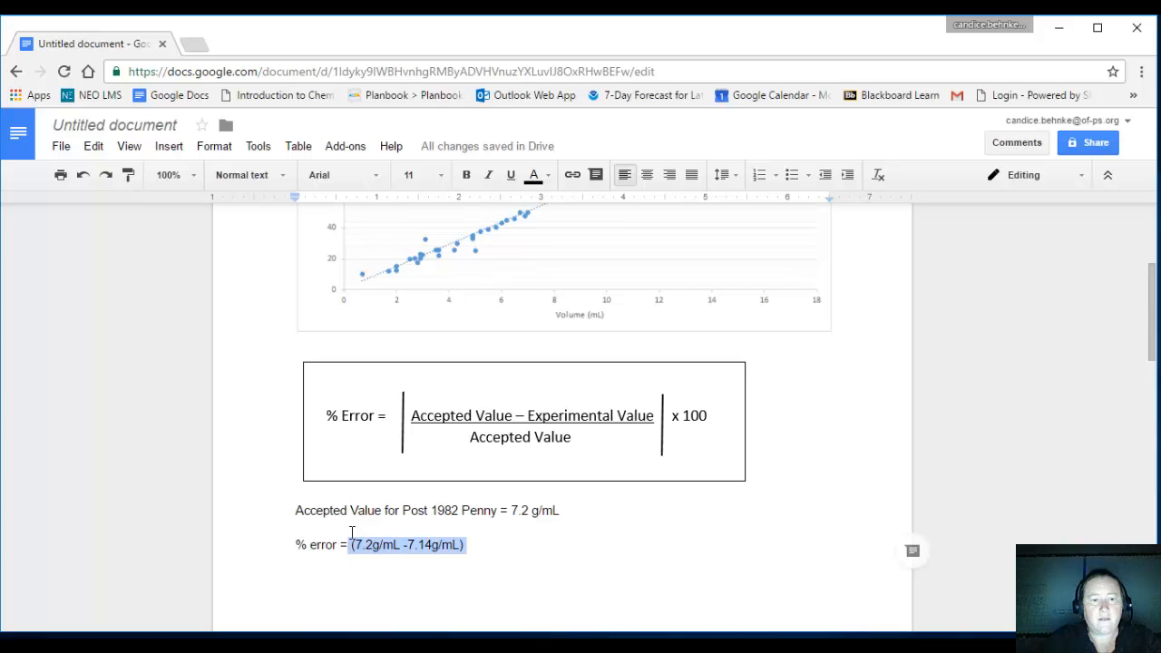
left_click(509, 178)
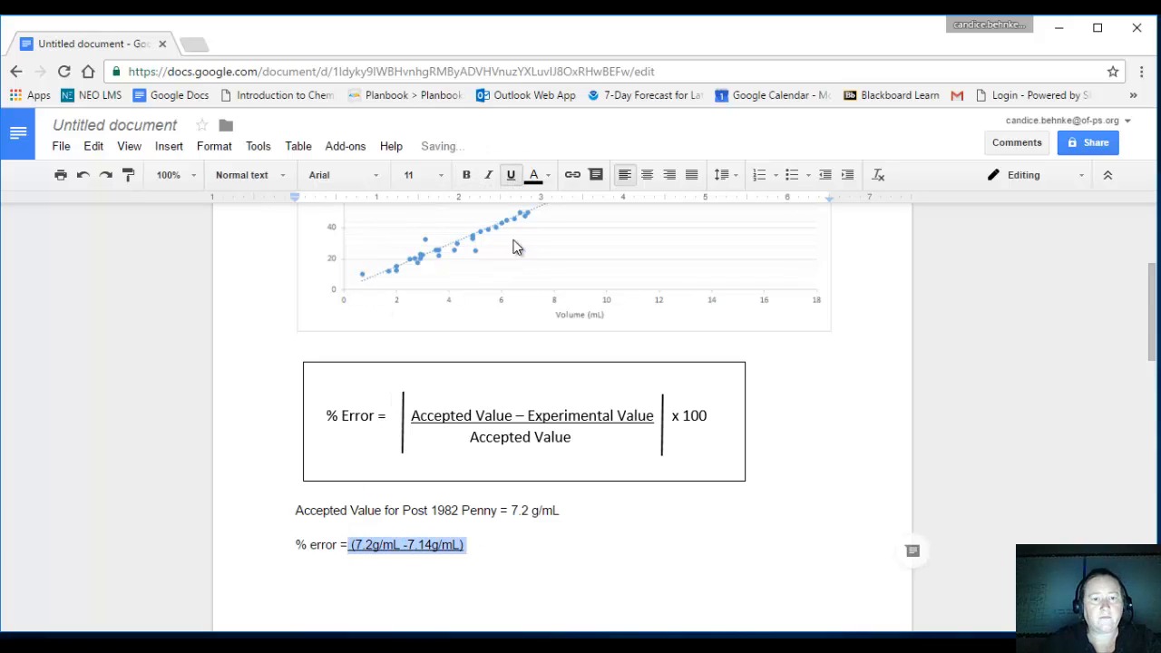
left_click(493, 541)
key("Return")
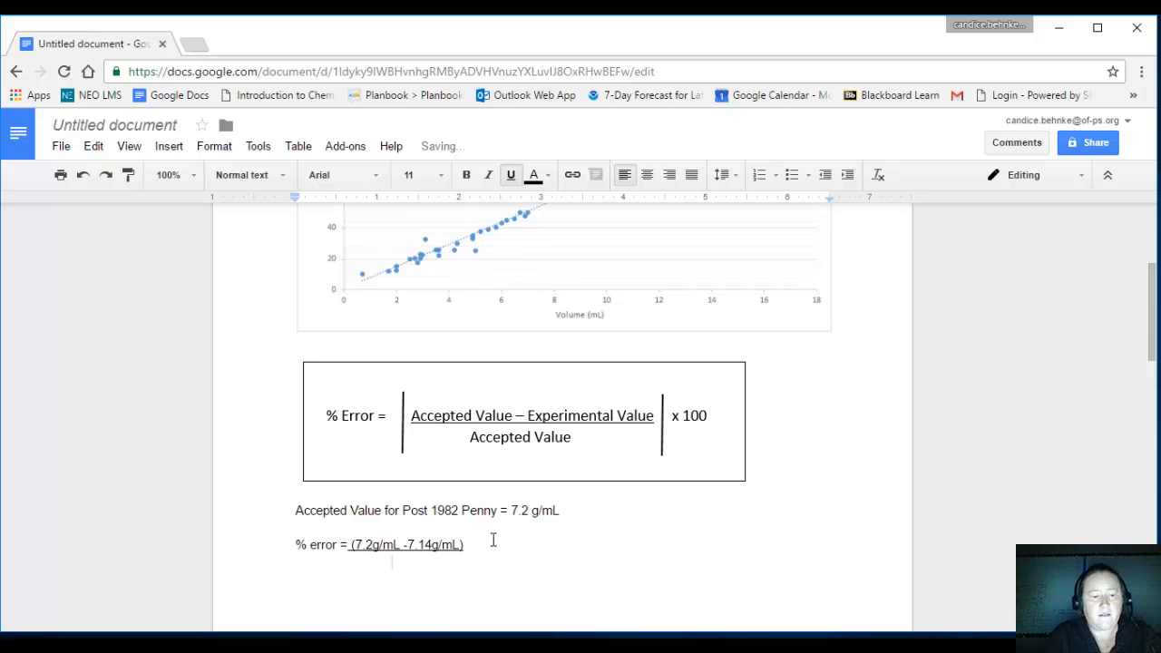
type("7.2")
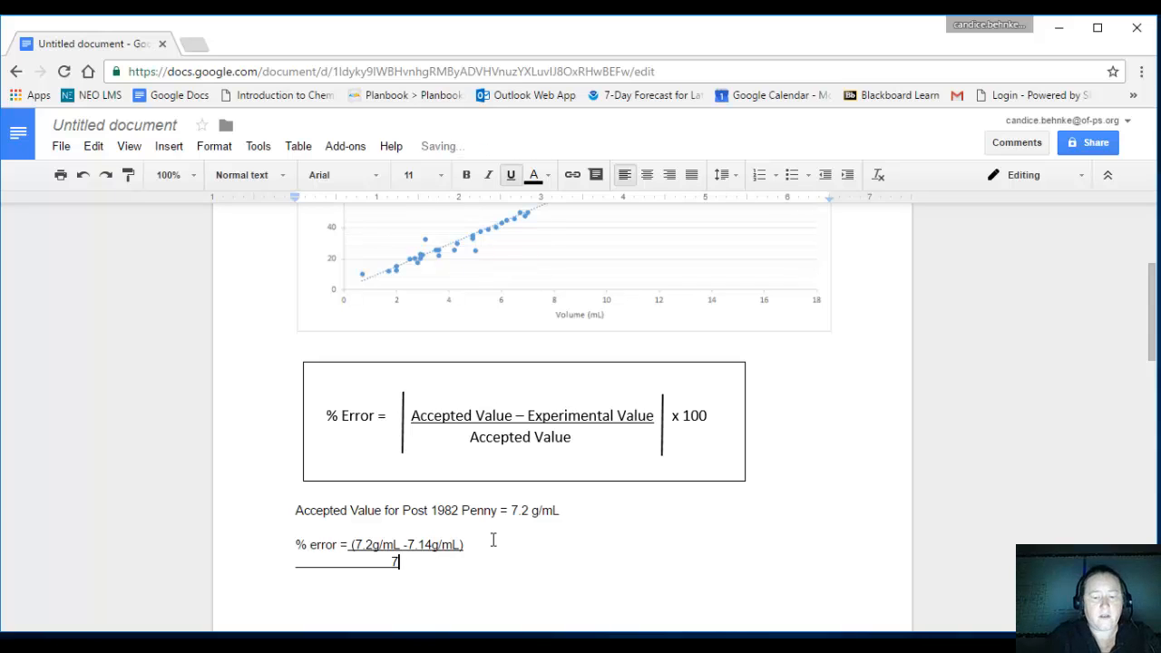
key("BackSpace")
key("BackSpace")
key("BackSpace")
key("BackSpace")
key("BackSpace")
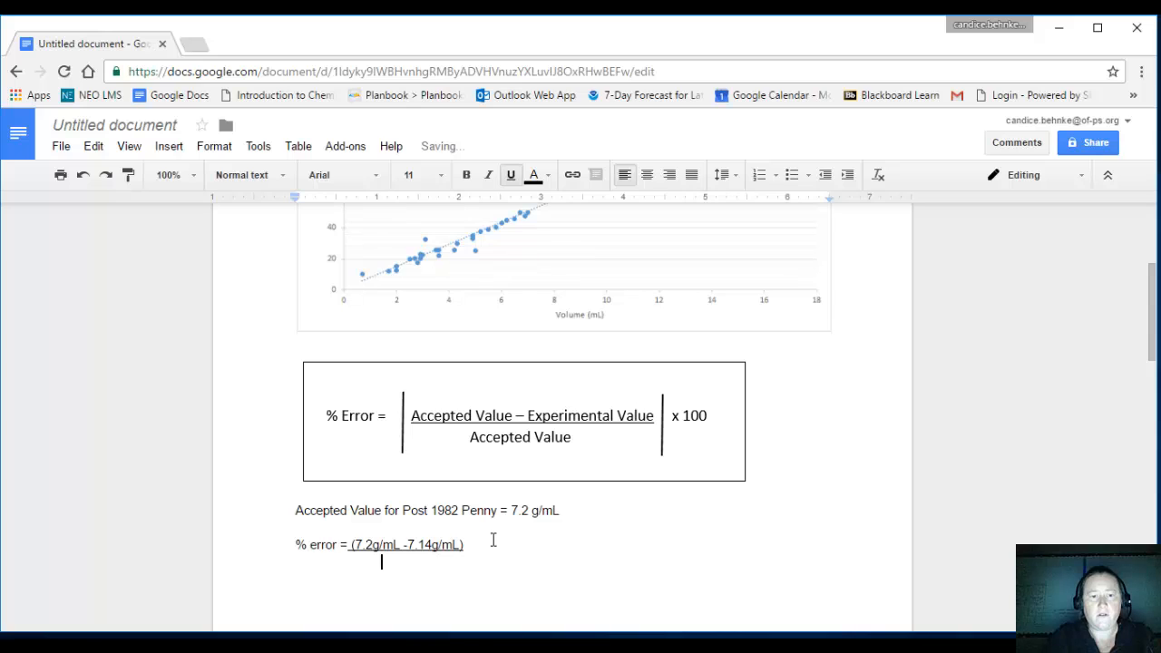
key("BackSpace")
key("BackSpace")
key("BackSpace")
key("BackSpace")
key("BackSpace")
key("BackSpace")
key("BackSpace")
key("BackSpace")
key("BackSpace")
key("BackSpace")
key("BackSpace")
key("BackSpace")
key("BackSpace")
key("BackSpace")
key("BackSpace")
key("BackSpace")
key("BackSpace")
key("BackSpace")
key("BackSpace")
key("BackSpace")
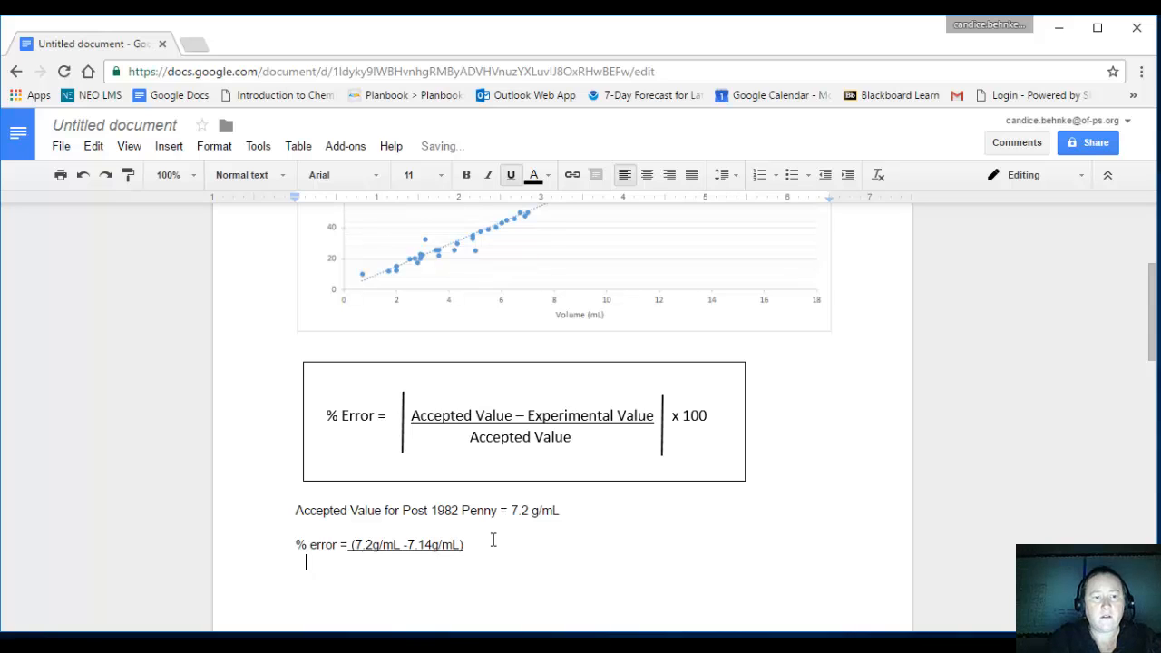
key("BackSpace")
key("Tab")
key("Tab")
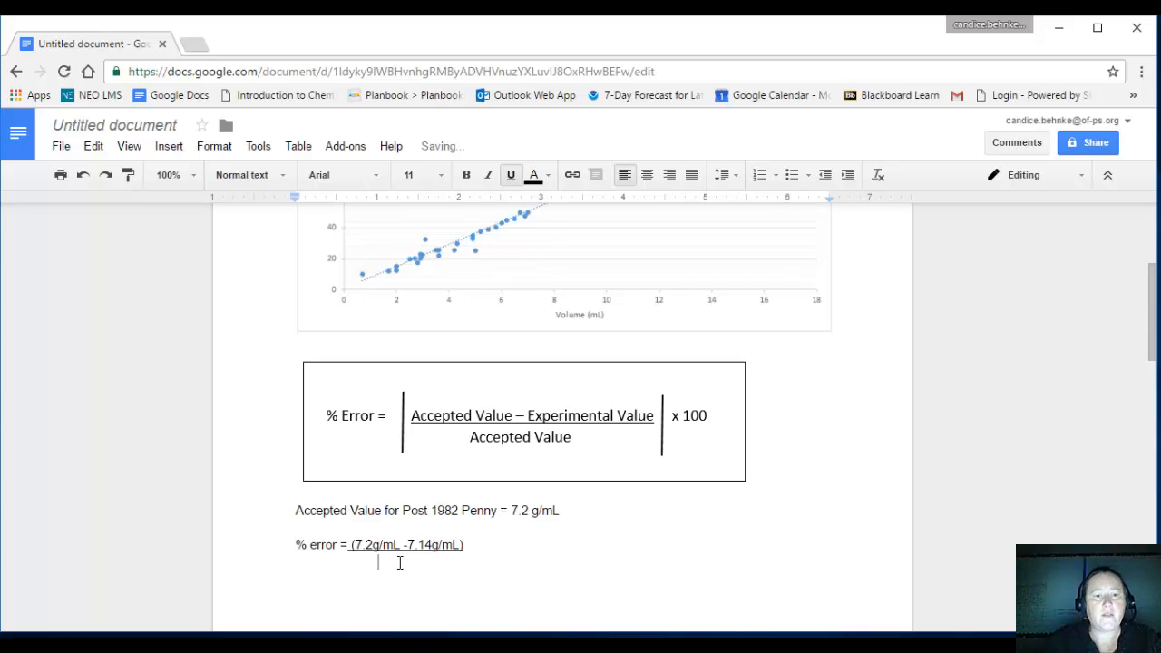
left_click(511, 175)
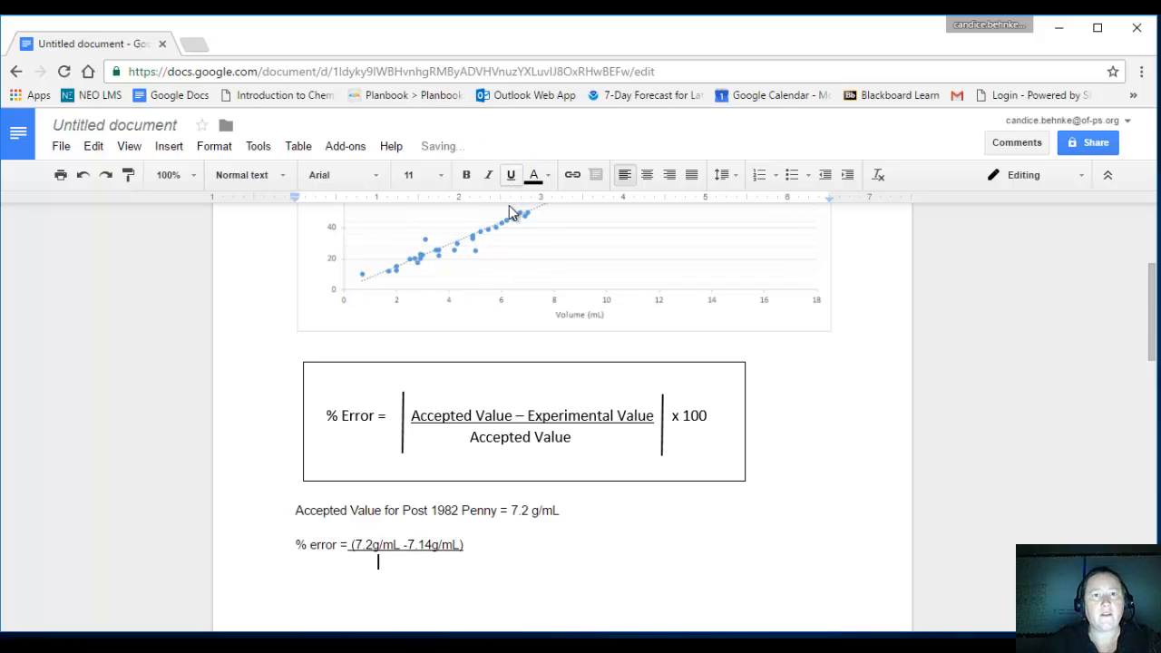
left_click_drag(379, 562, 302, 562)
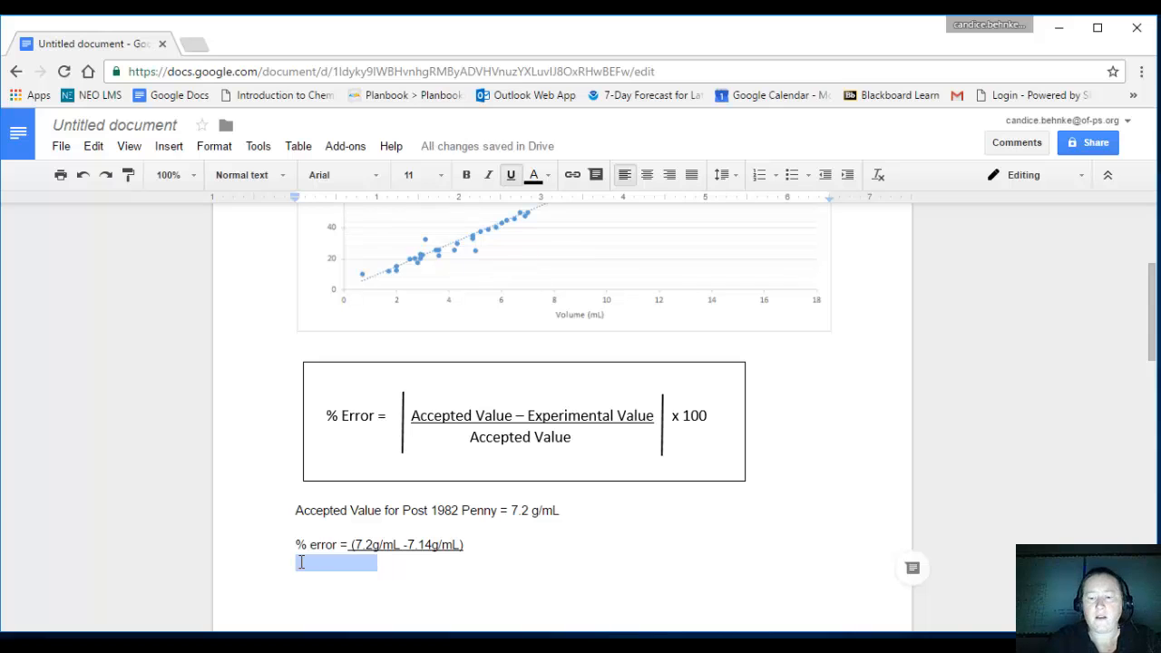
key("BackSpace")
Write the denominator "7.2 g/mL" without underlining, indented two tab stops beneath the numerator.
left_click(511, 175)
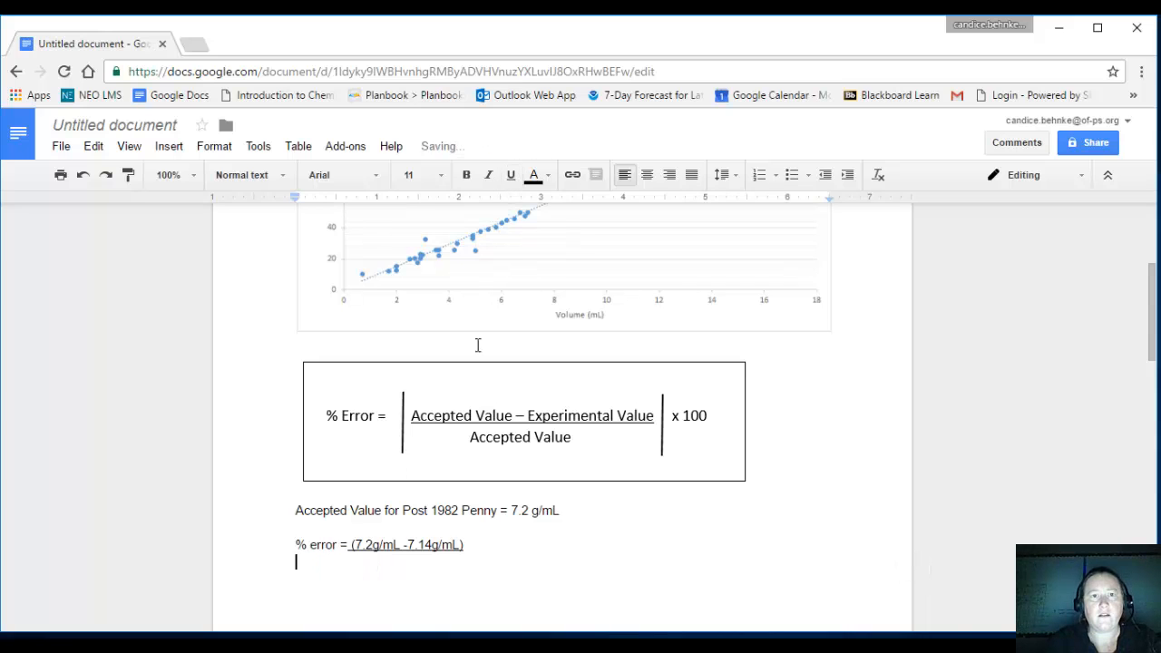
key("Tab")
key("Tab")
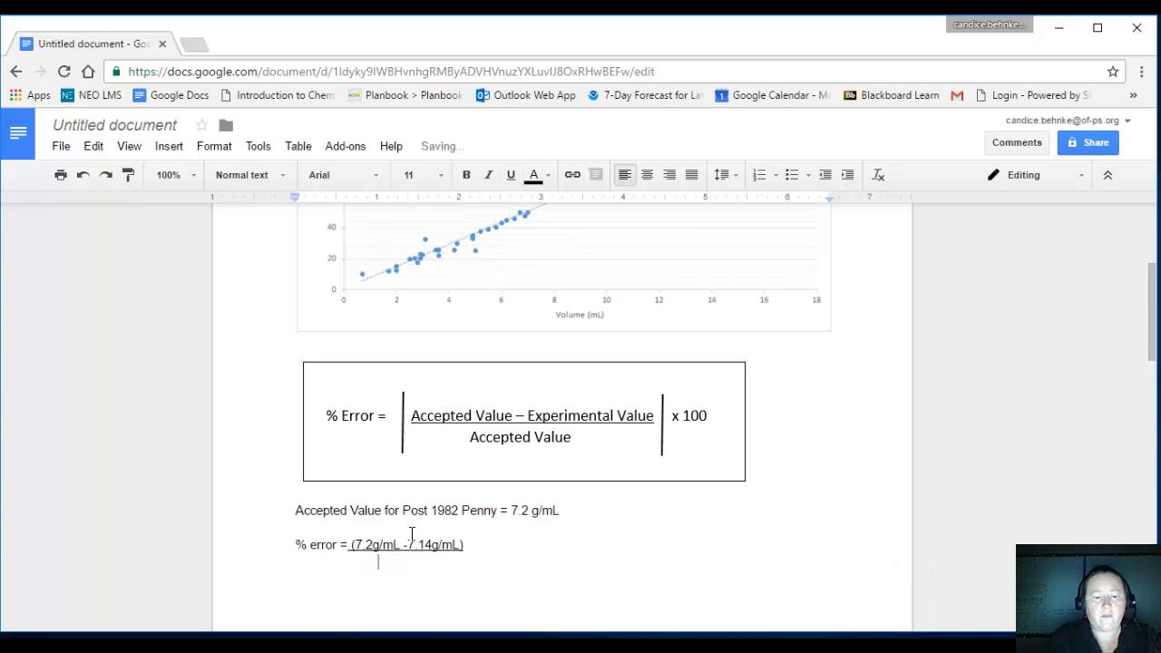
type("7.2")
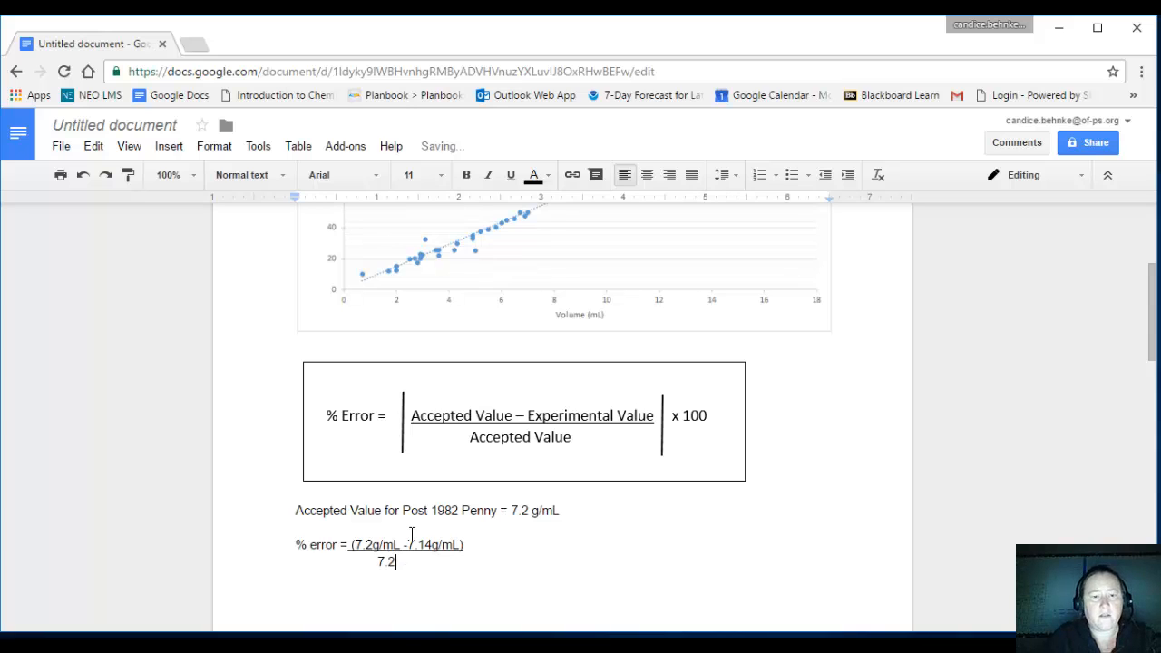
type(" g/")
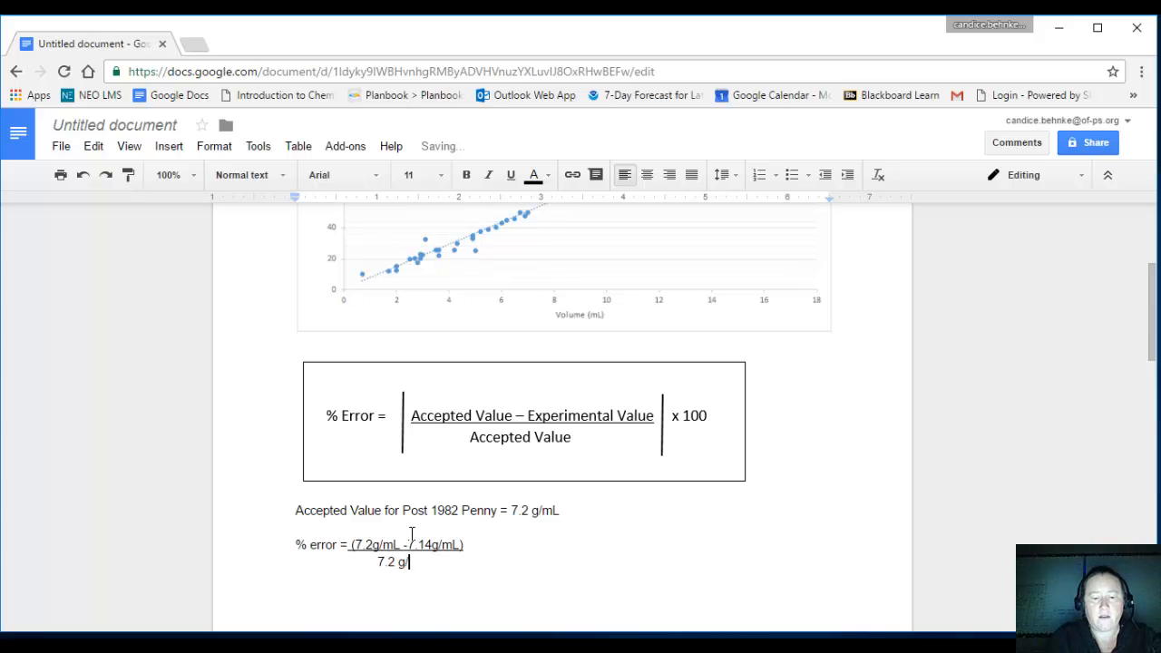
type("mL")
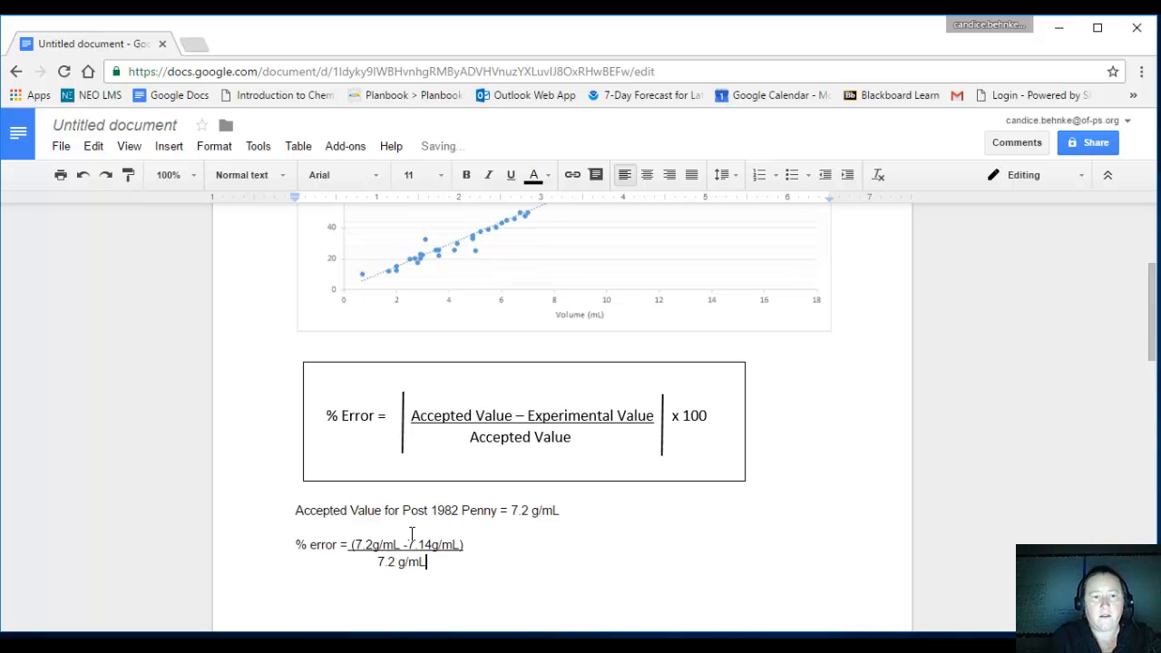
Add "x100" after the numerator on the % error line and remove its underline.
left_click(491, 544)
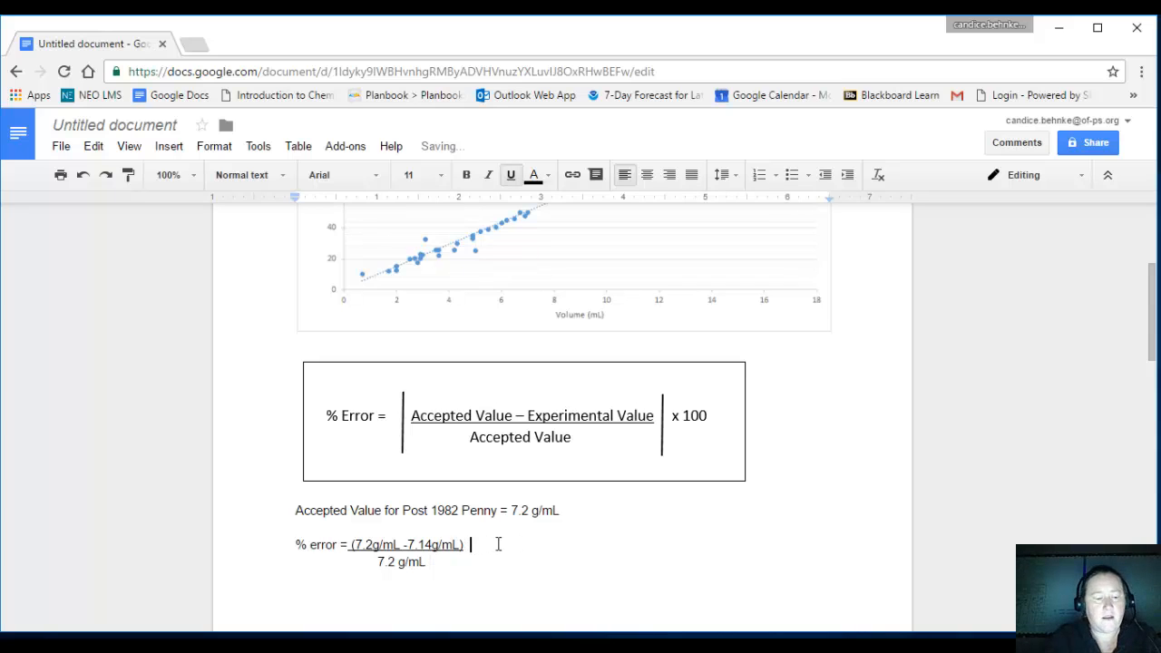
type("x100")
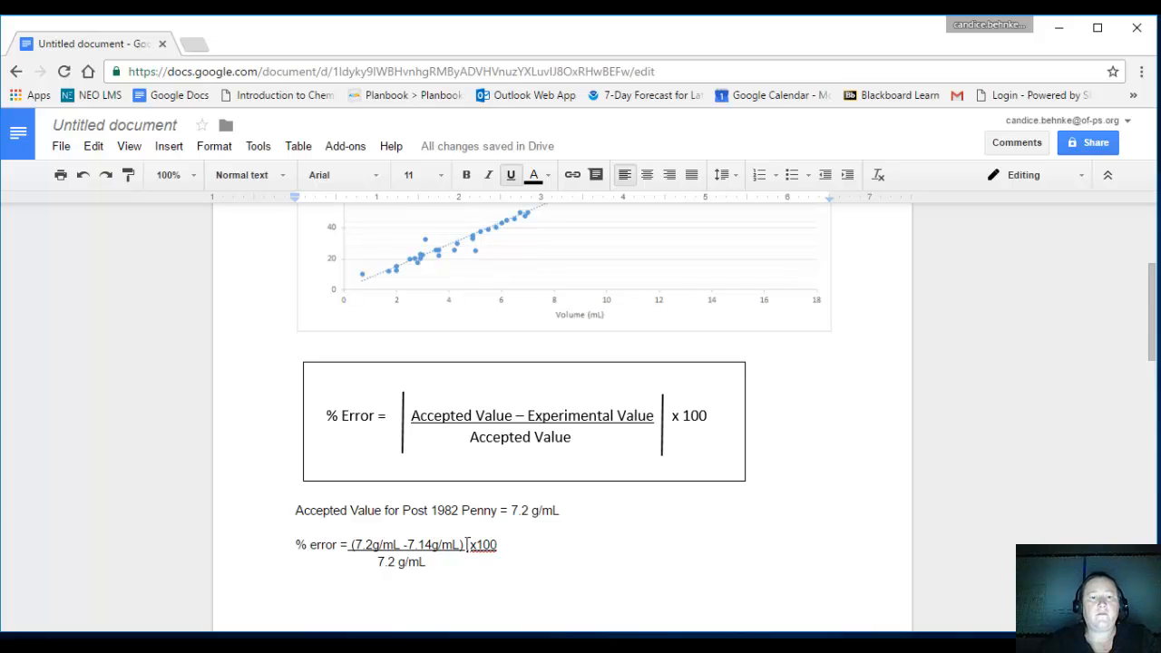
left_click_drag(467, 544, 504, 544)
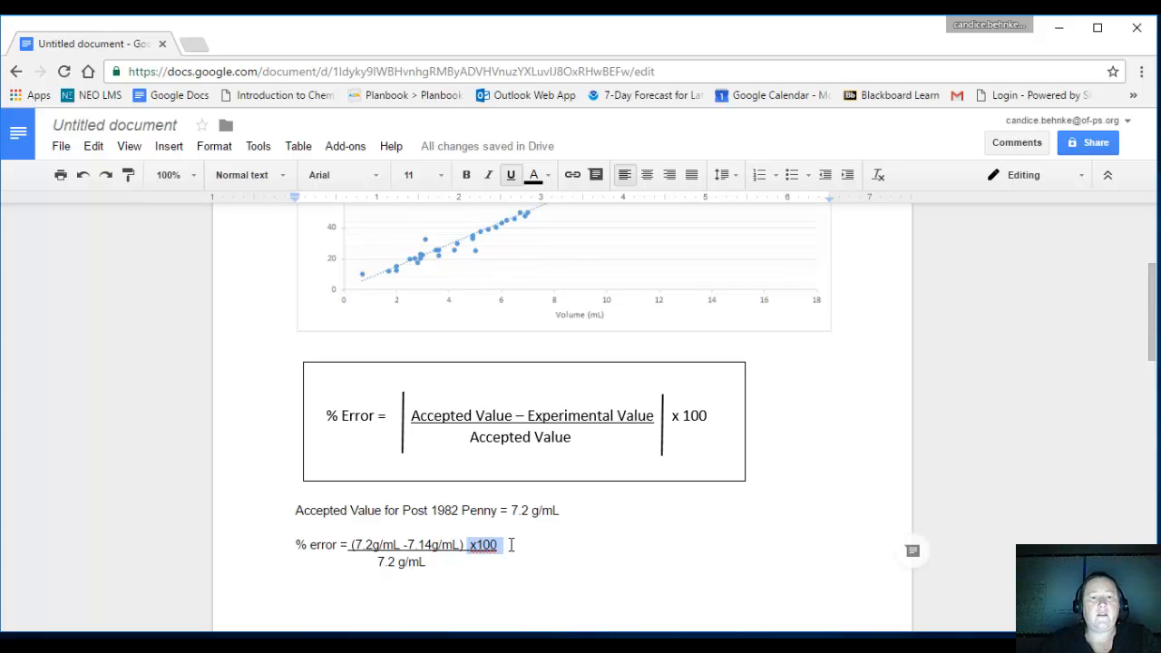
left_click(511, 176)
left_click(613, 535)
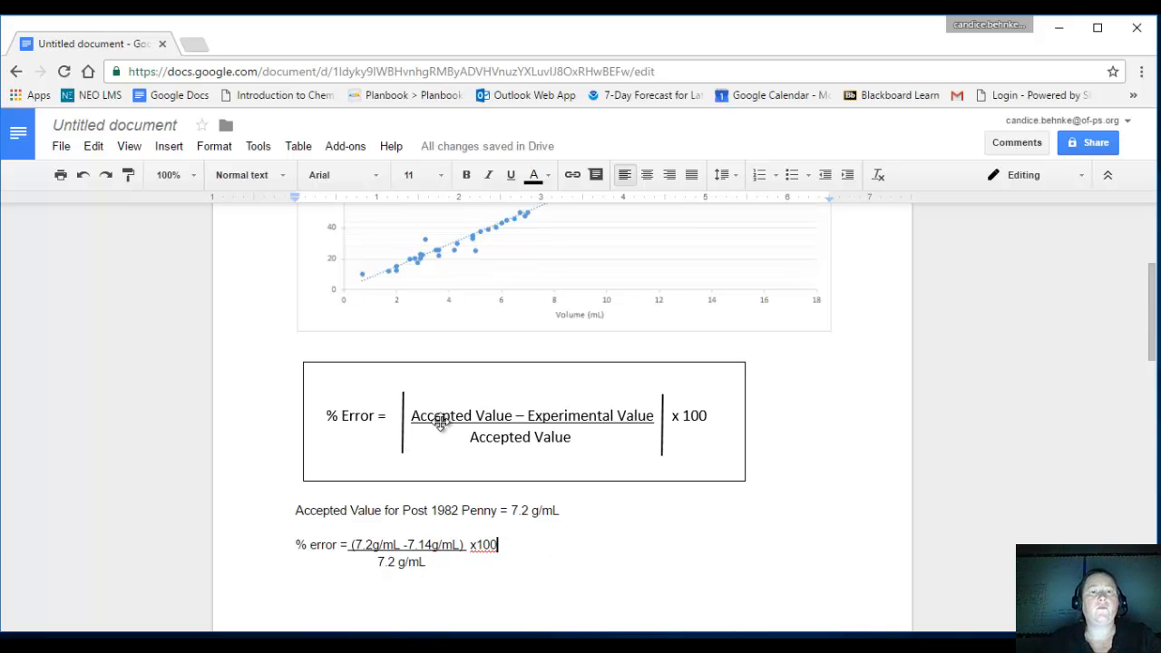
scroll(445, 425, "up", 3)
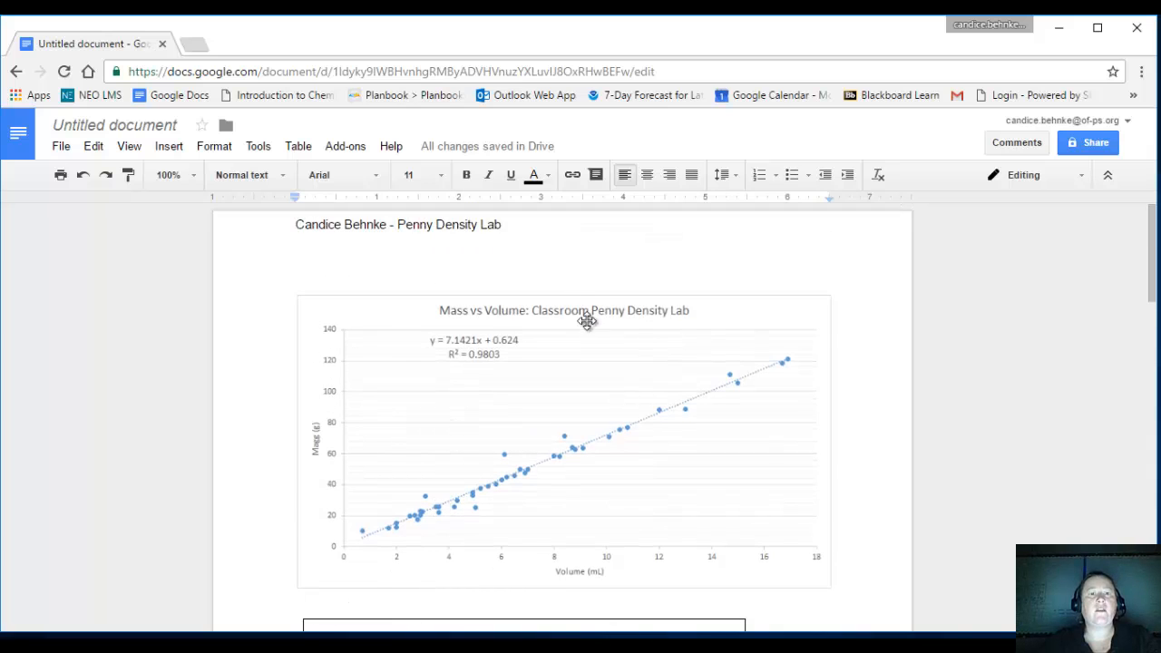
scroll(662, 397, "down", 10)
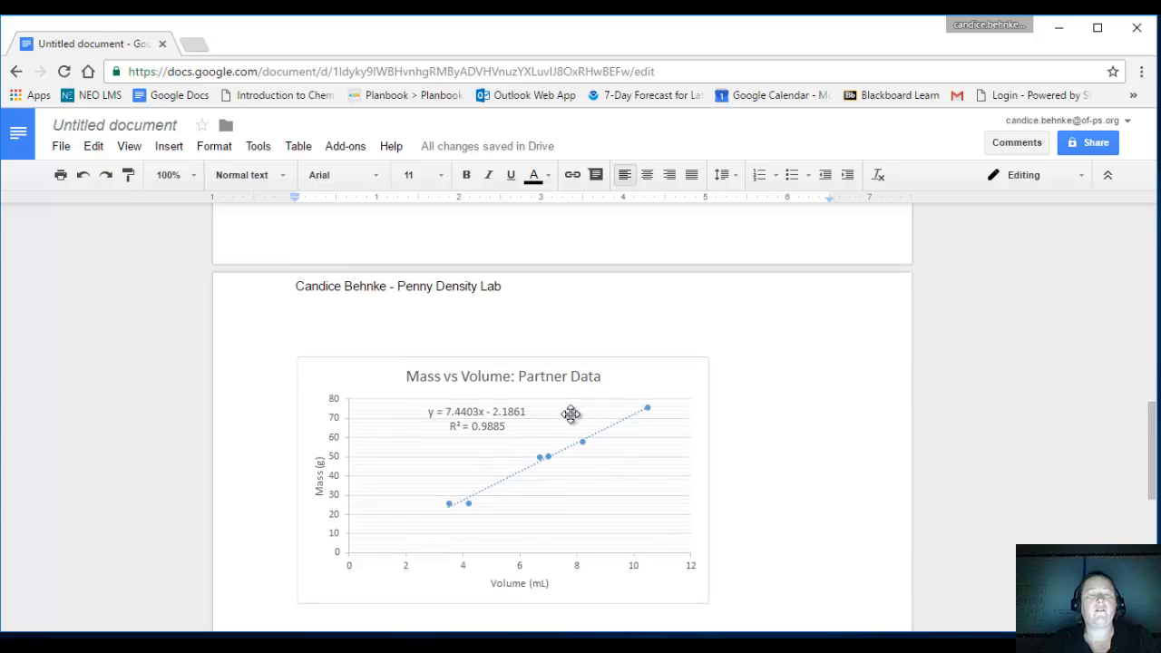
scroll(571, 412, "up", 5)
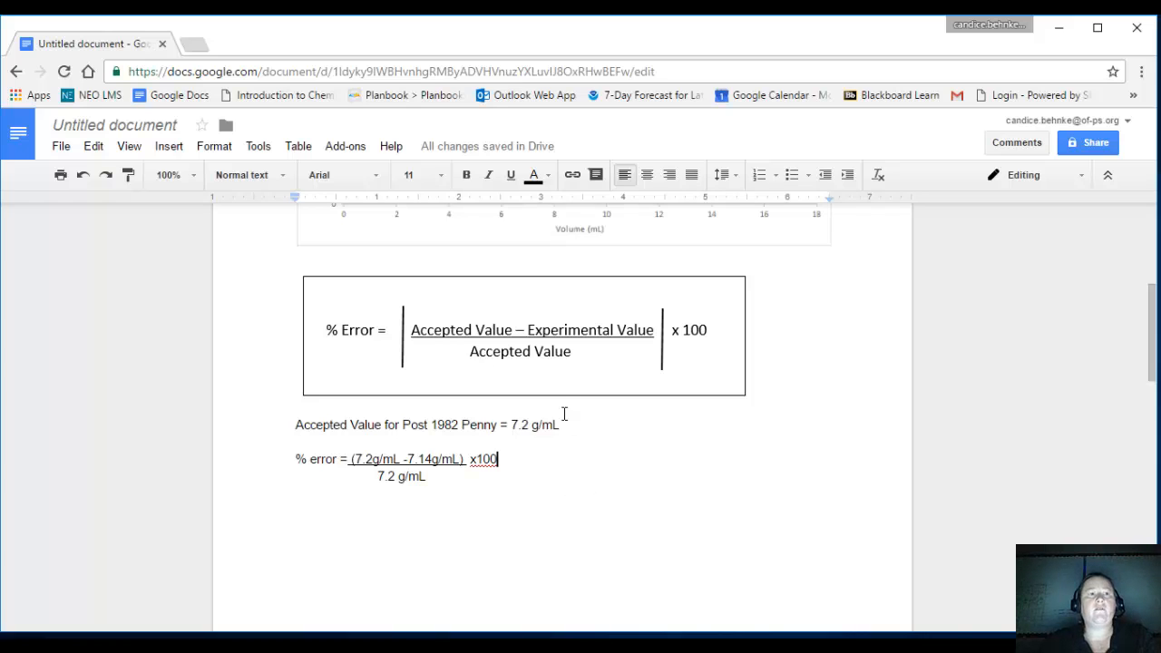
Rename the document, starting the title with the author's last name followed by "- Pe".
left_click(134, 118)
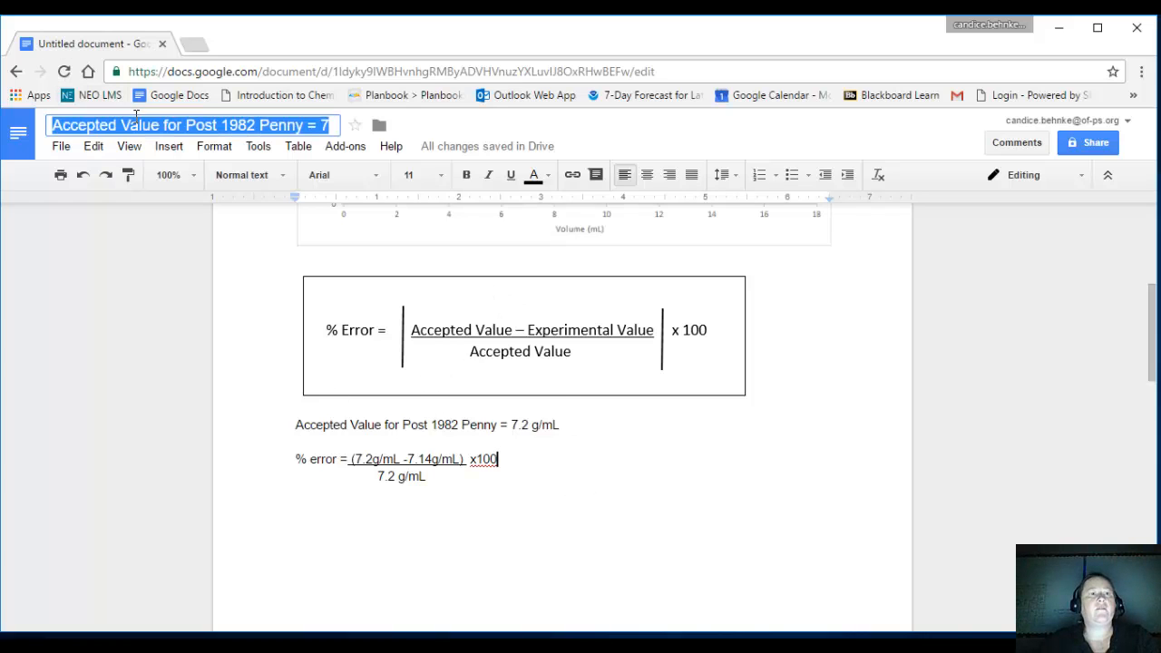
left_click(271, 260)
left_click_drag(330, 125, 84, 126)
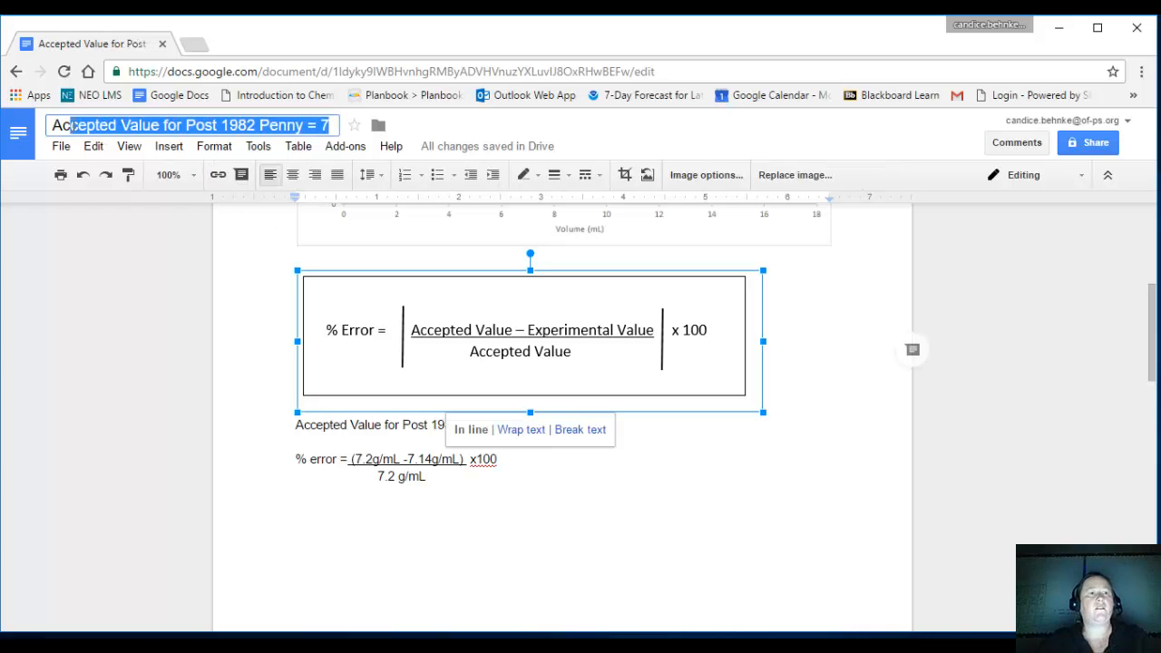
type("Behnke =")
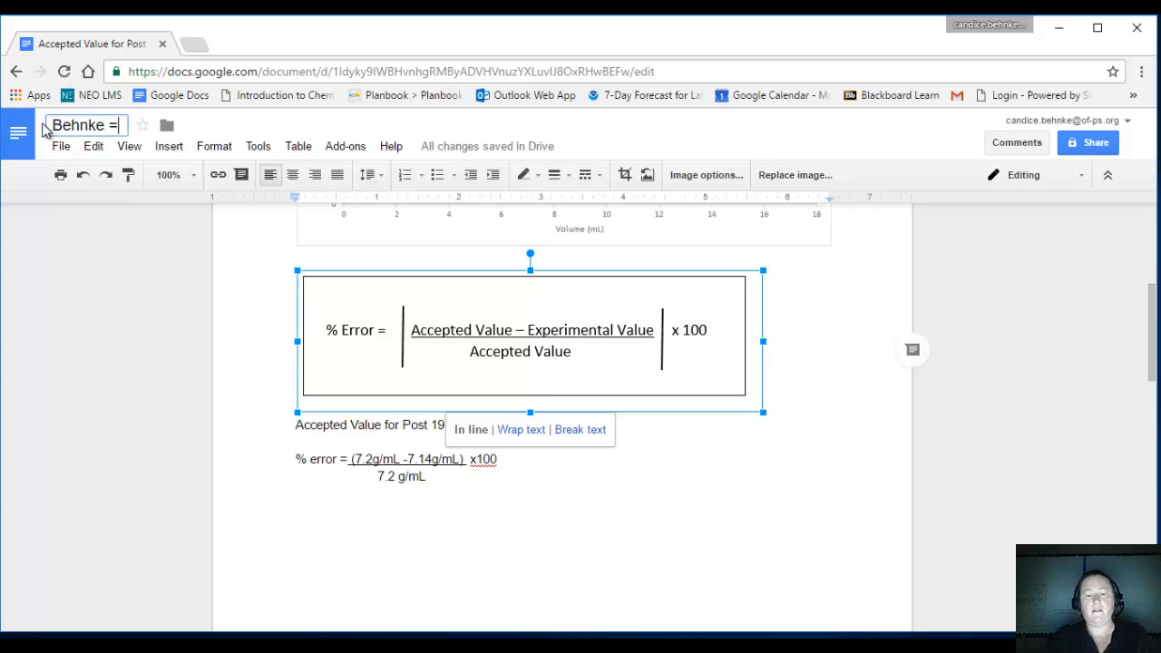
key("BackSpace")
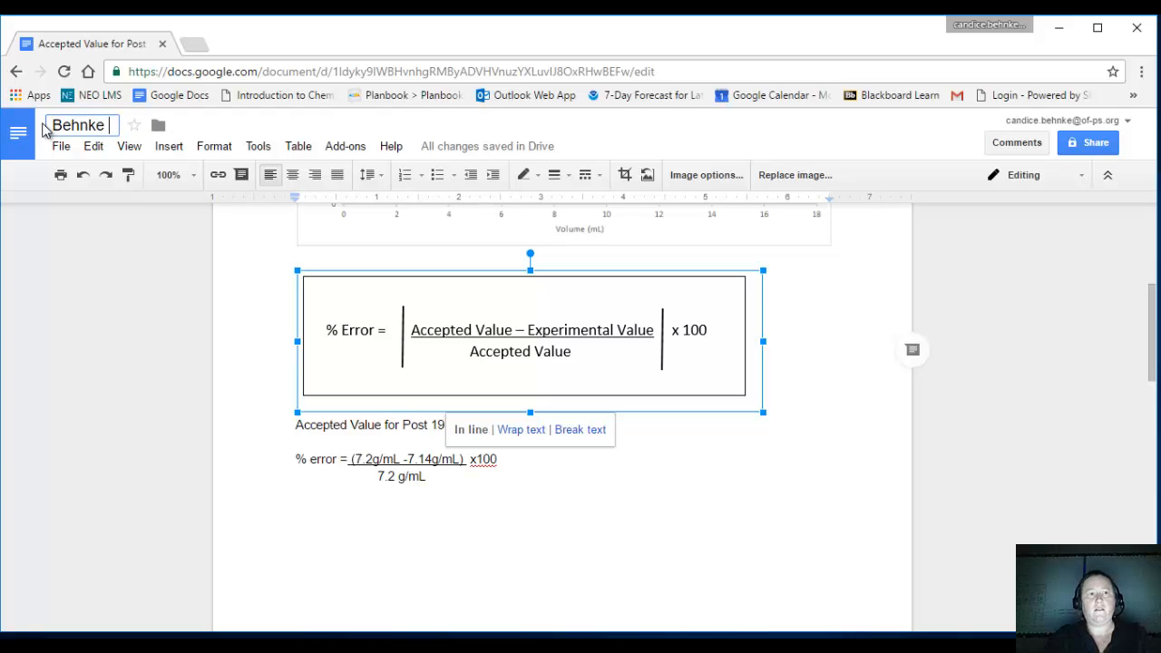
type("- e")
key("BackSpace")
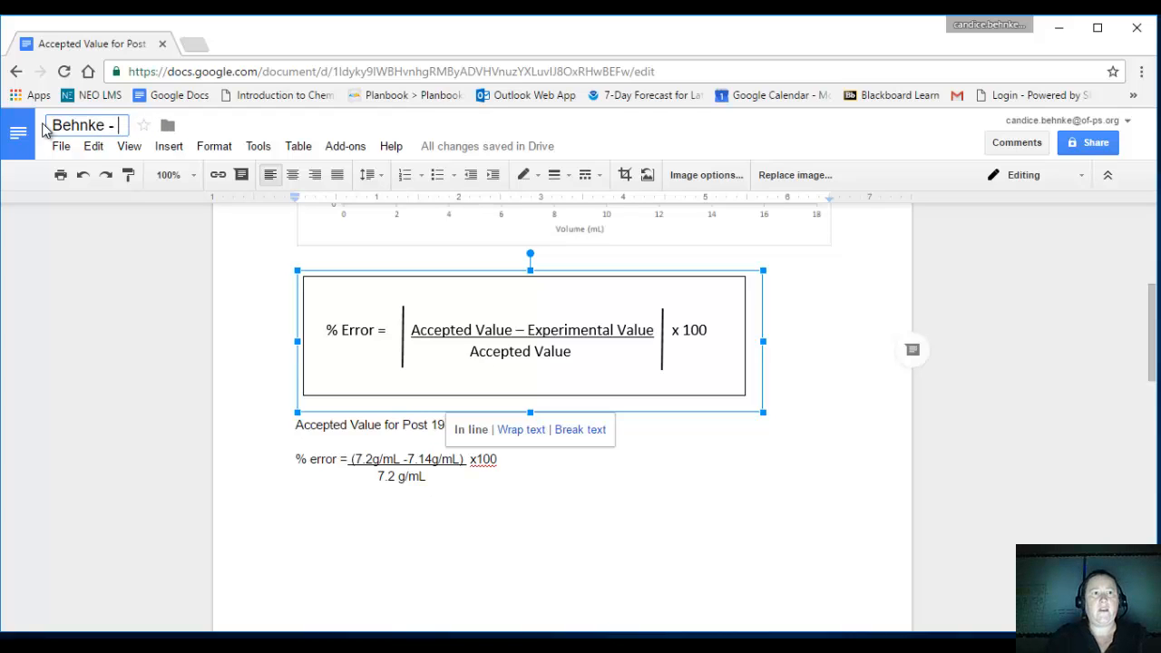
type("Penni")
key("BackSpace")
key("BackSpace")
key("BackSpace")
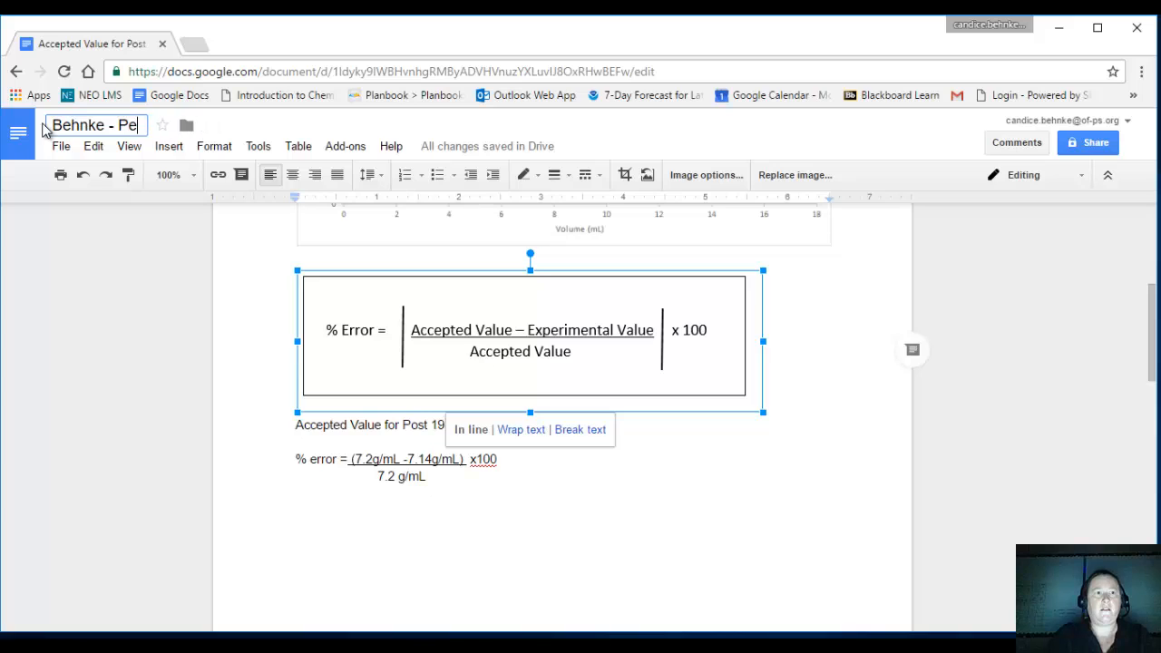
type("nni")
key("BackSpace")
key("BackSpace")
key("BackSpace")
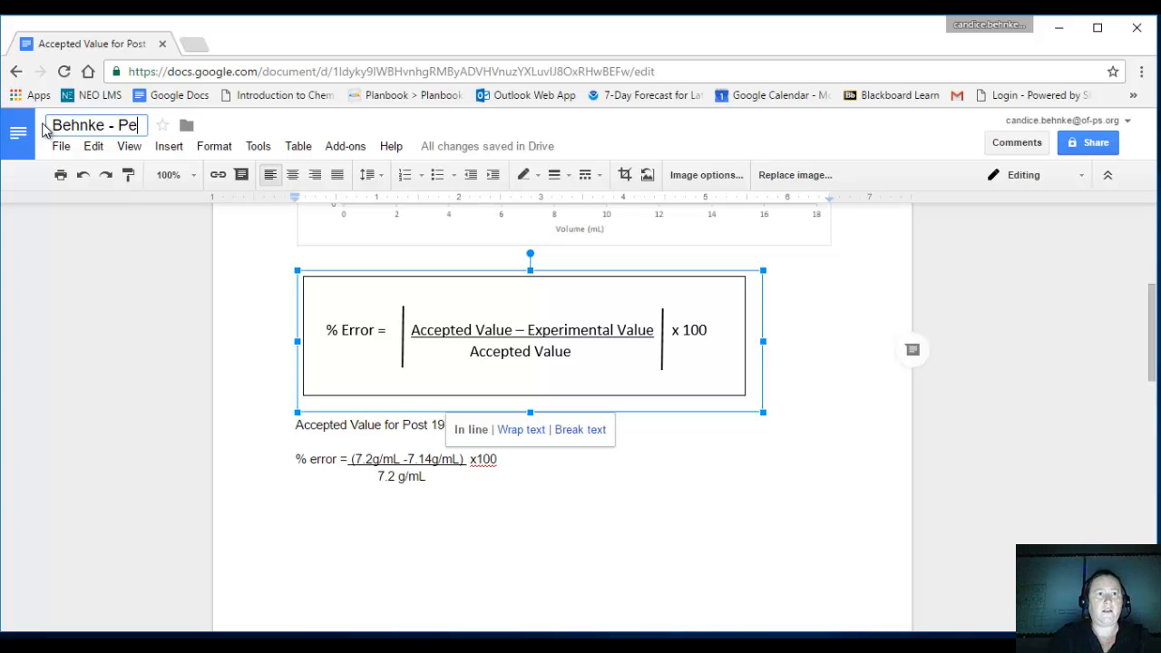